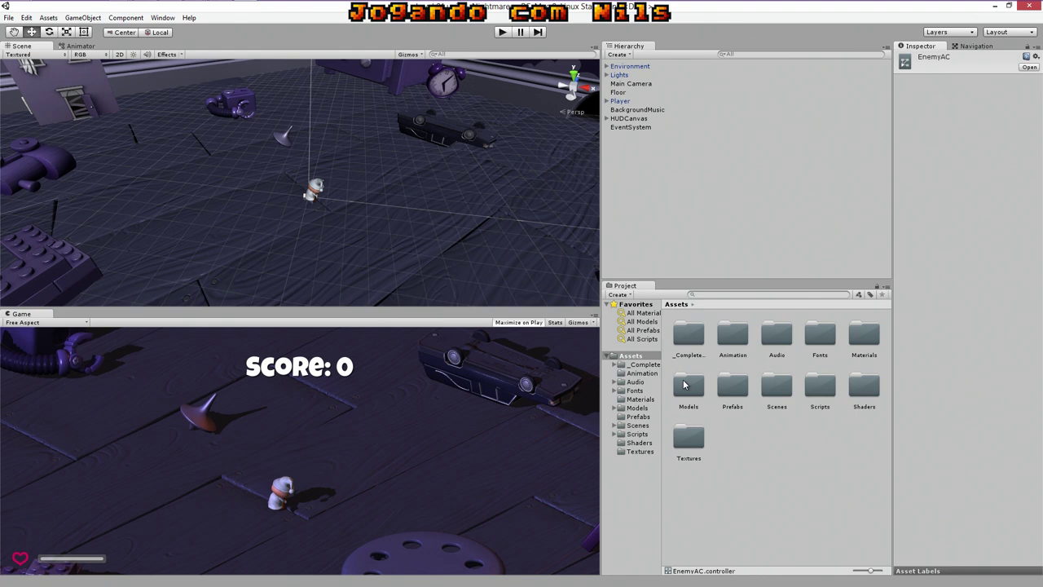
Open the Prefabs folder and inspect the Zombunny, ZomBear and Hellephant prefabs' components.
left_click(638, 419)
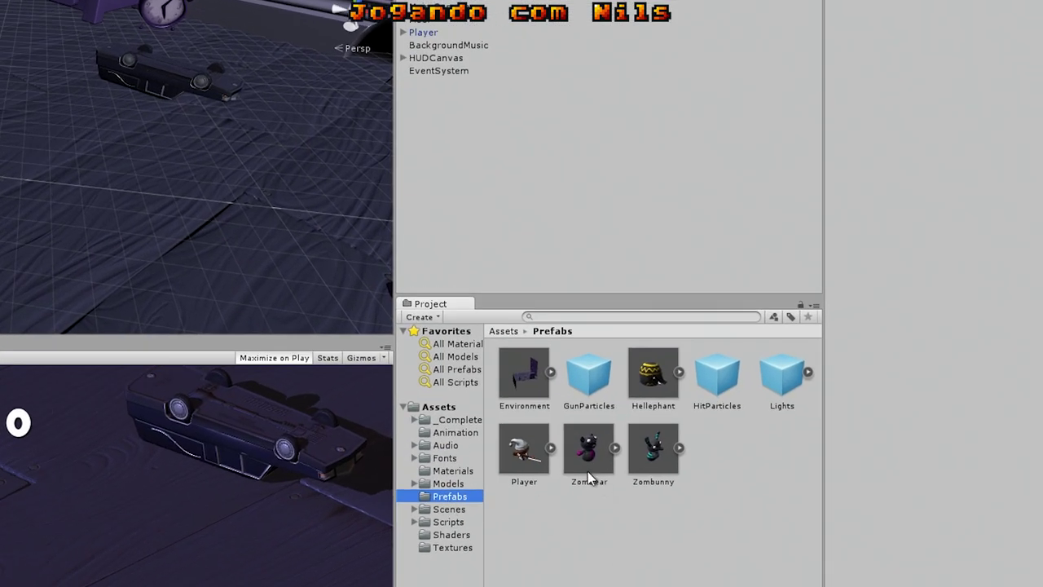
left_click(652, 462)
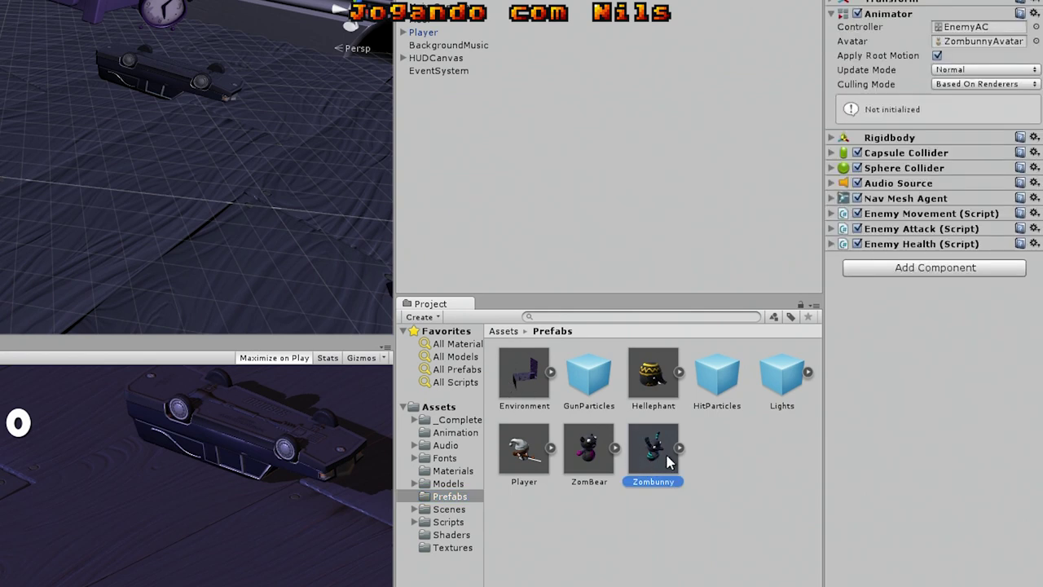
left_click_drag(824, 328, 738, 327)
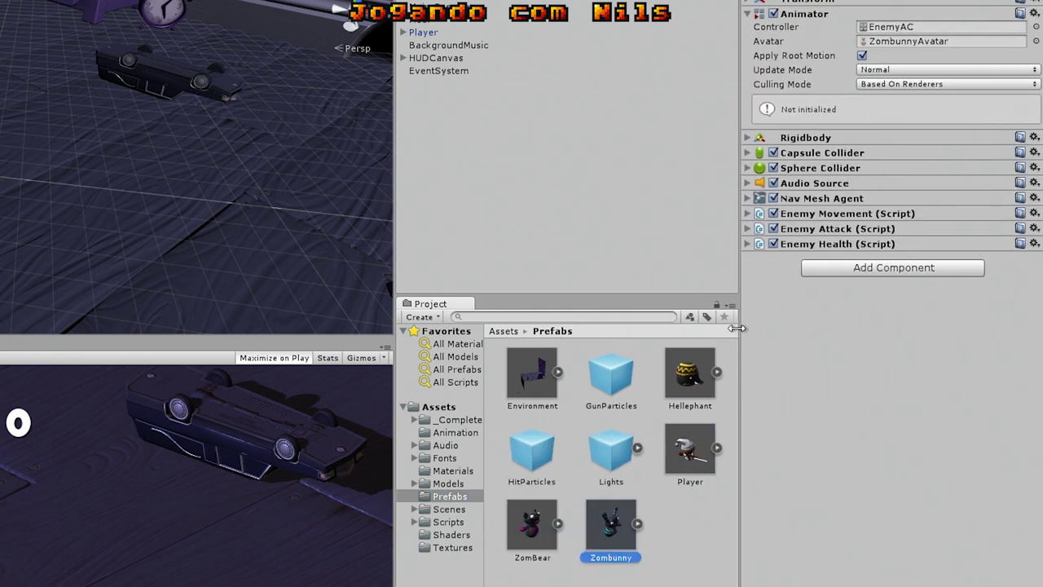
left_click(536, 531)
left_click(690, 392)
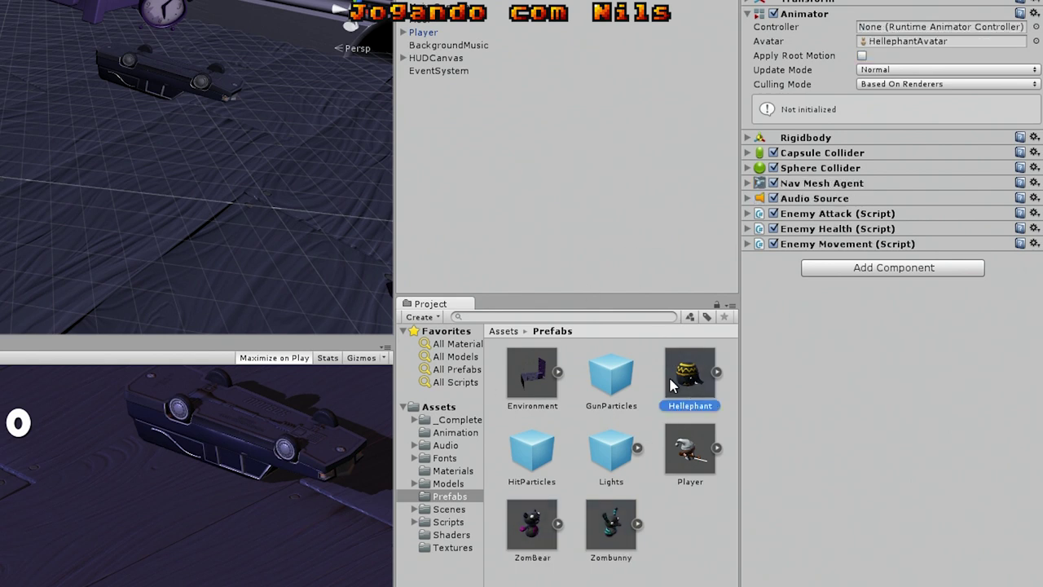
Expand Zombunny's Enemy Health to check its Score Value of 10, then view ZomBear.
left_click(603, 542)
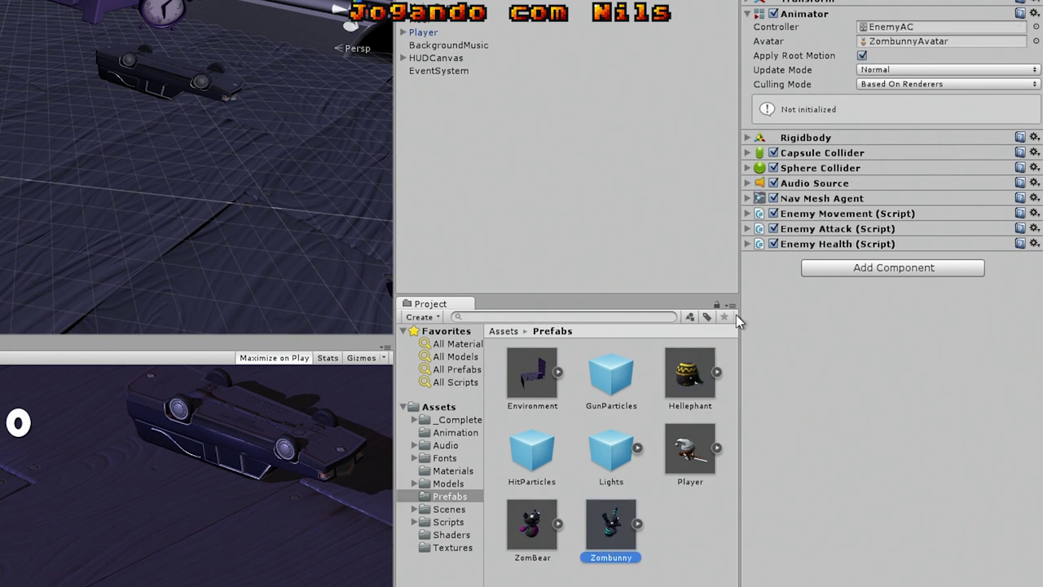
left_click(748, 243)
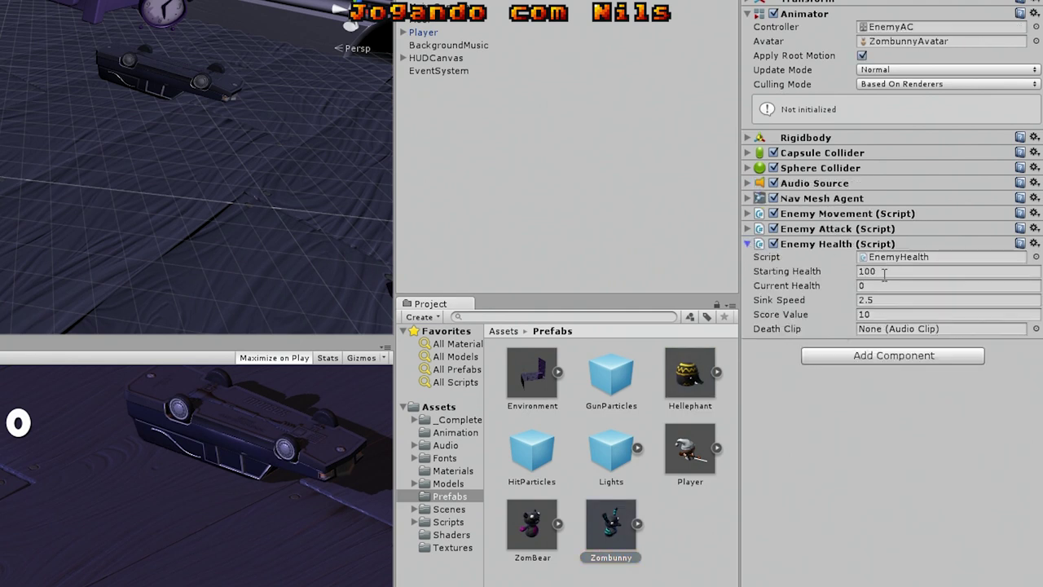
left_click(872, 316)
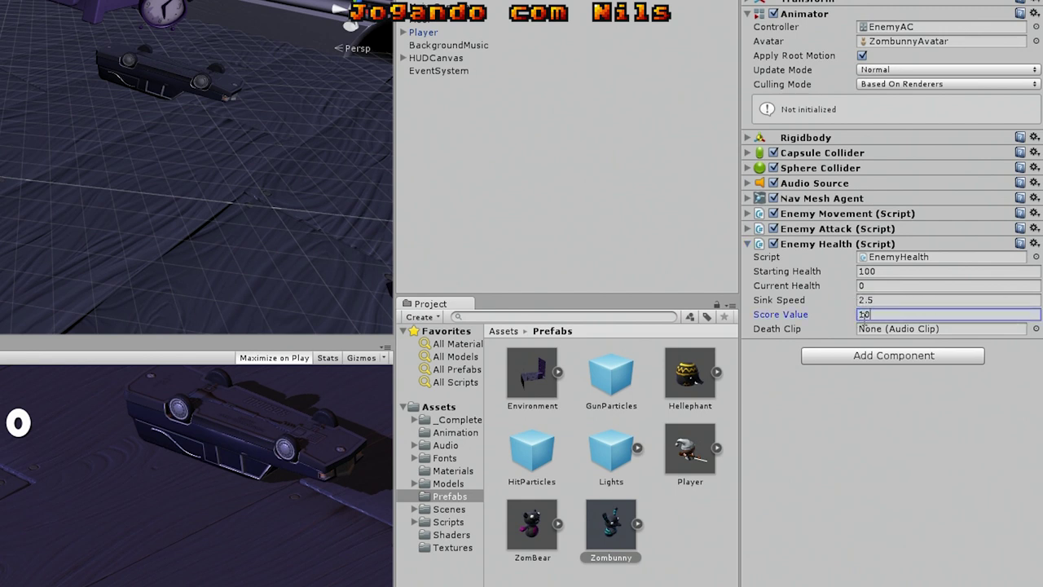
left_click(530, 529)
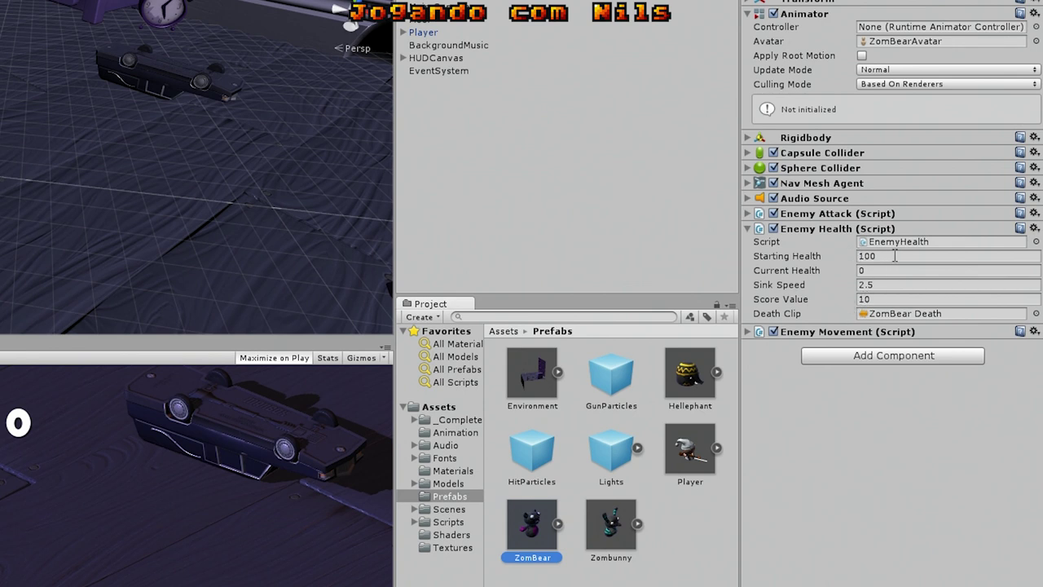
Check Hellephant's Enemy Health: Starting Health 300 and Score Value 50.
left_click(685, 374)
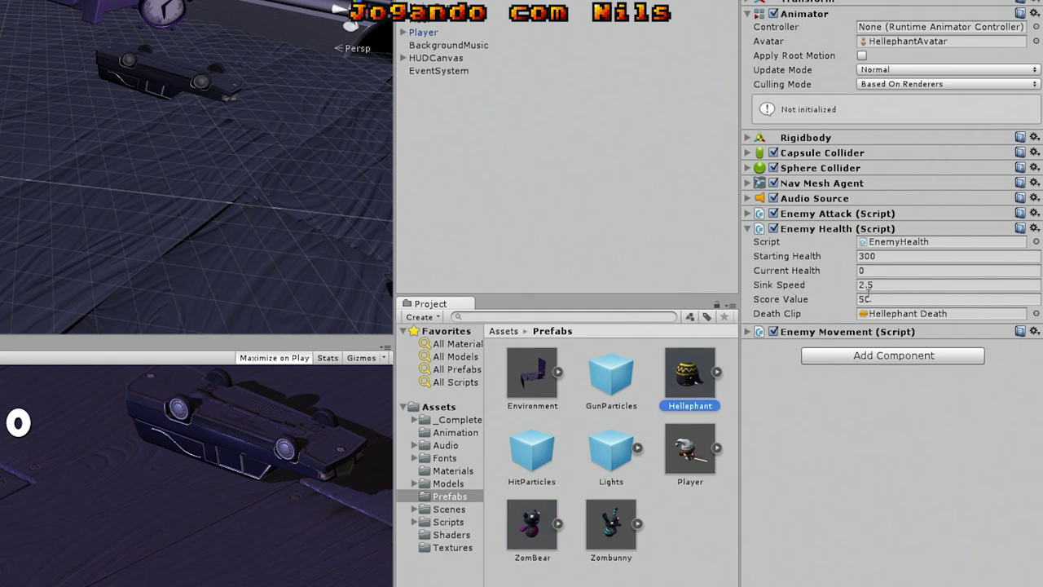
left_click(880, 255)
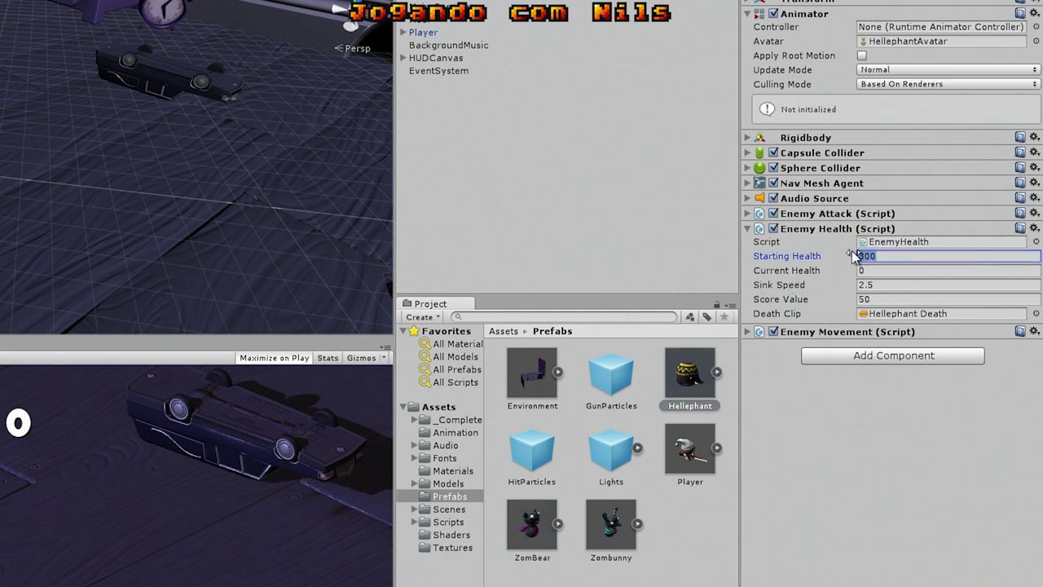
left_click(878, 258)
left_click(884, 300)
left_click(883, 299)
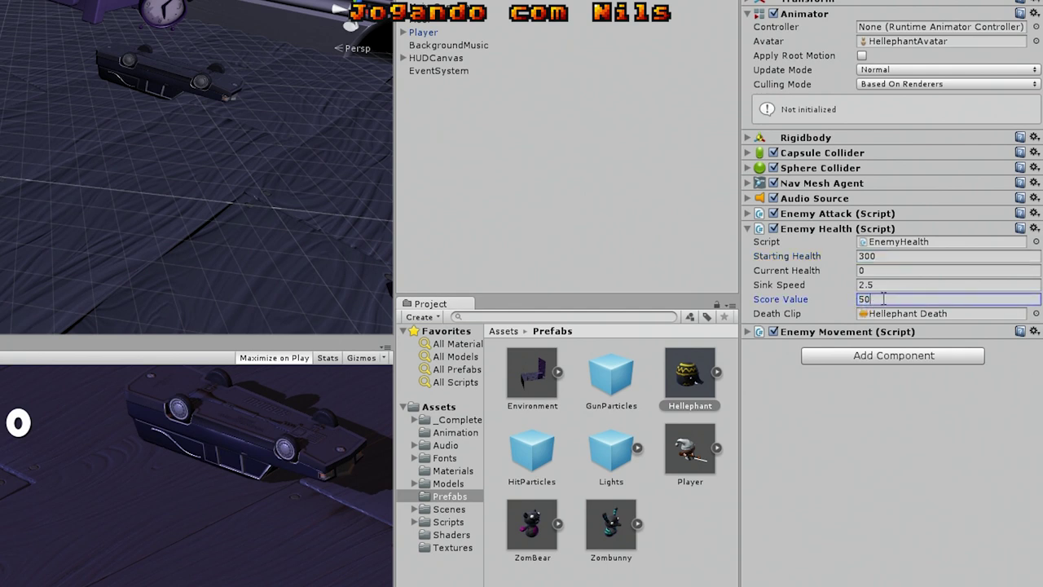
Compare Zombunny's and ZomBear's Enemy Health settings, ending on ZomBear's Score Value 10.
left_click(629, 574)
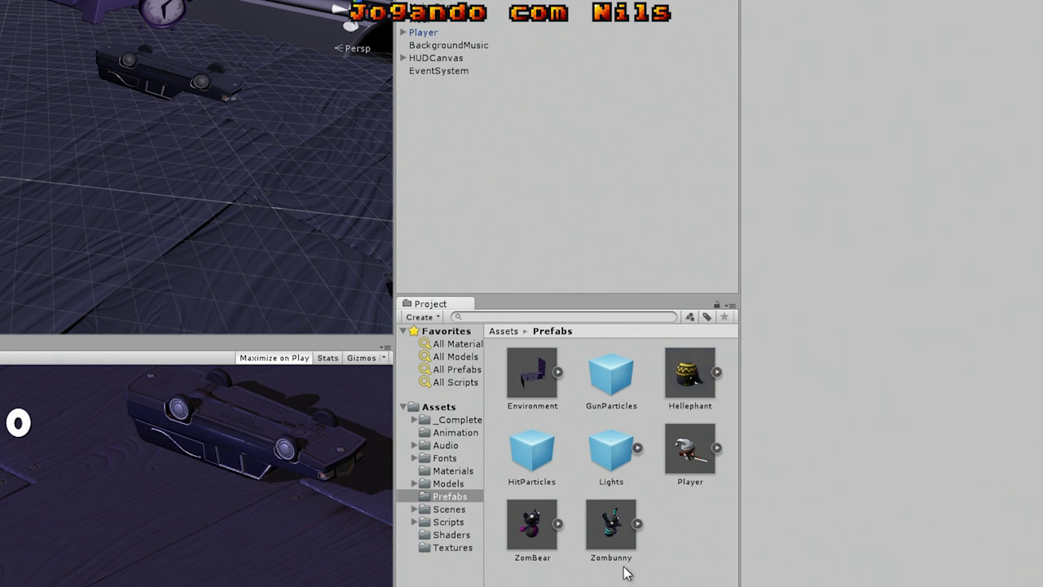
left_click(620, 534)
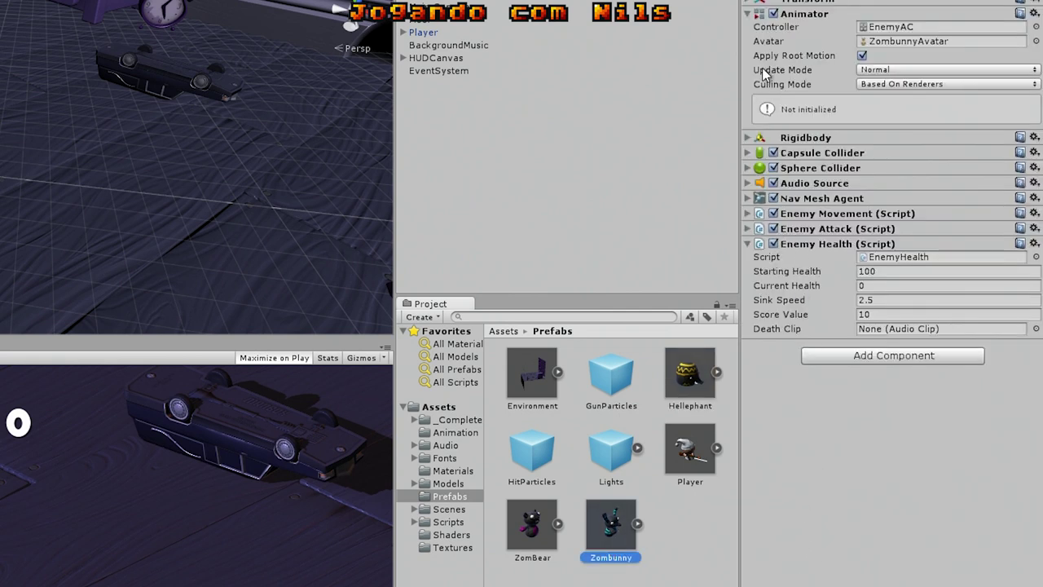
left_click(535, 526)
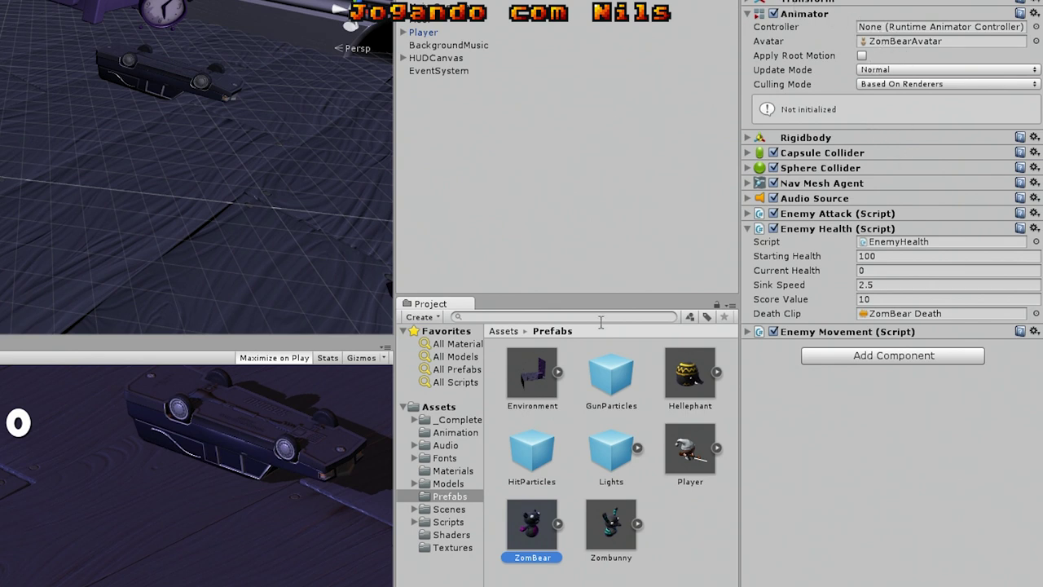
left_click(598, 542)
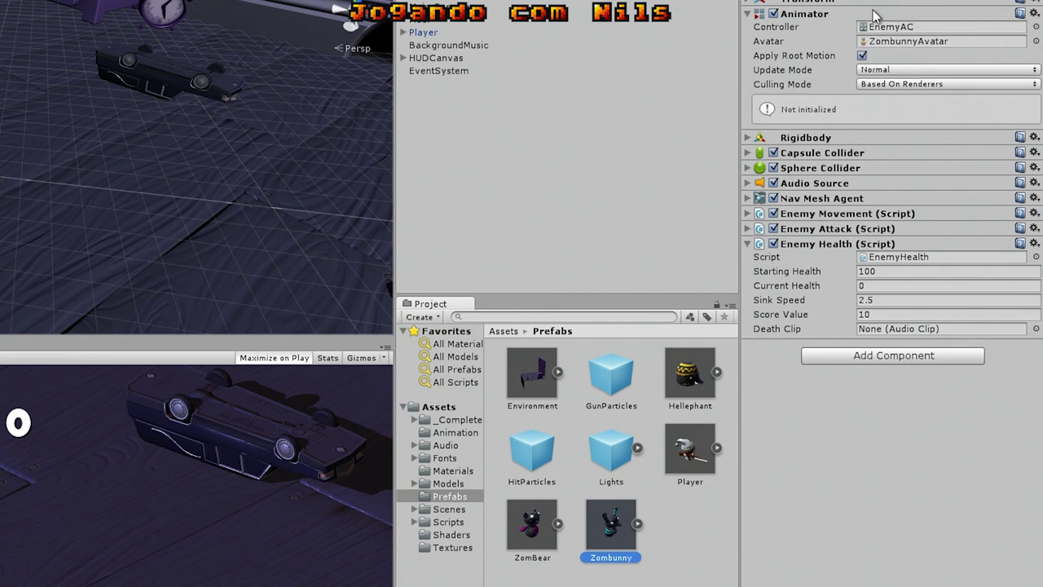
left_click(528, 536)
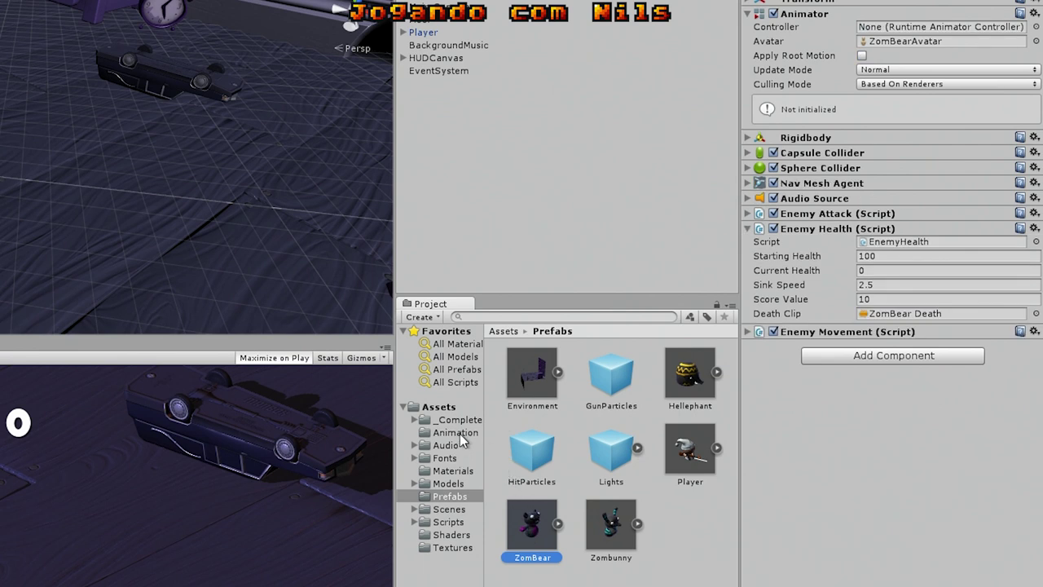
Widen the Project panel, open the Animation folder and load EnemyAC in the Animator.
left_click_drag(395, 431, 301, 431)
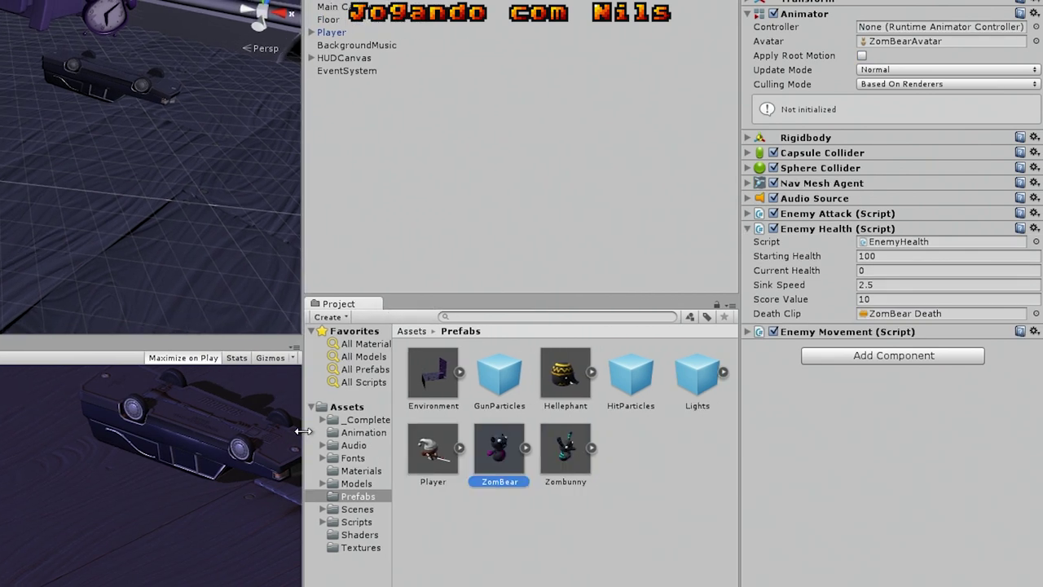
left_click_drag(392, 437, 459, 437)
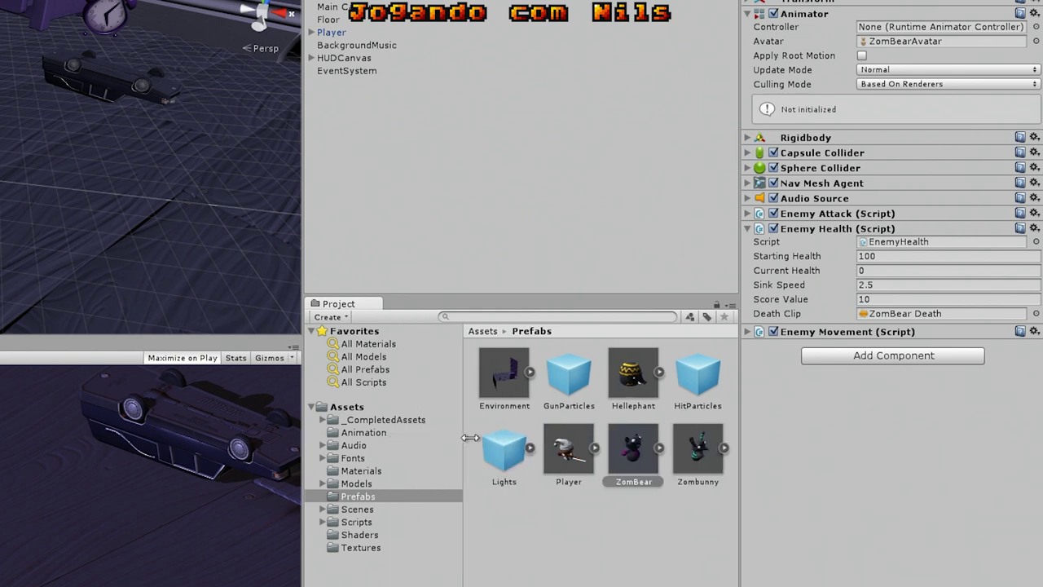
left_click(380, 435)
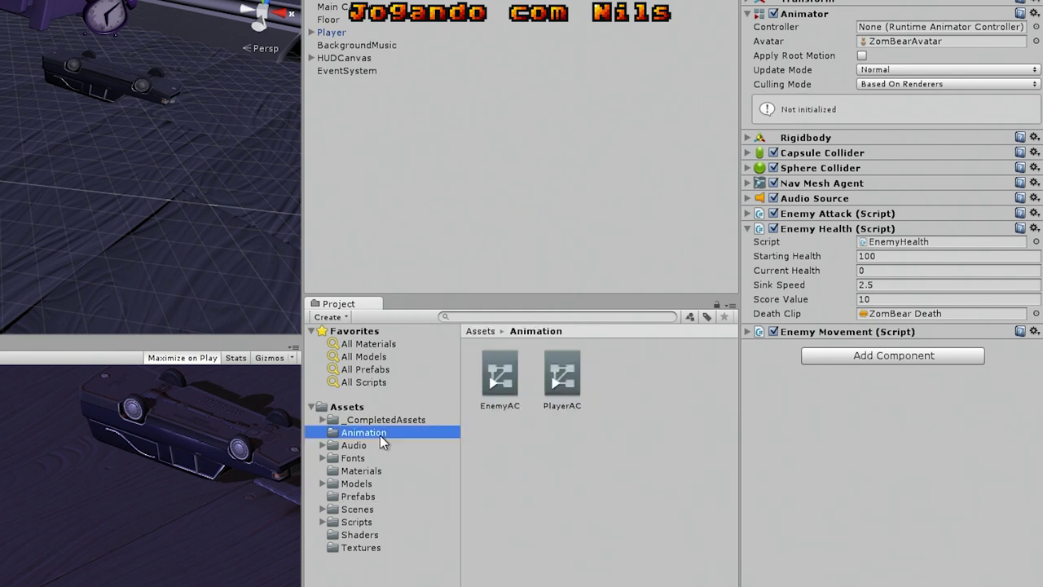
double_click(500, 386)
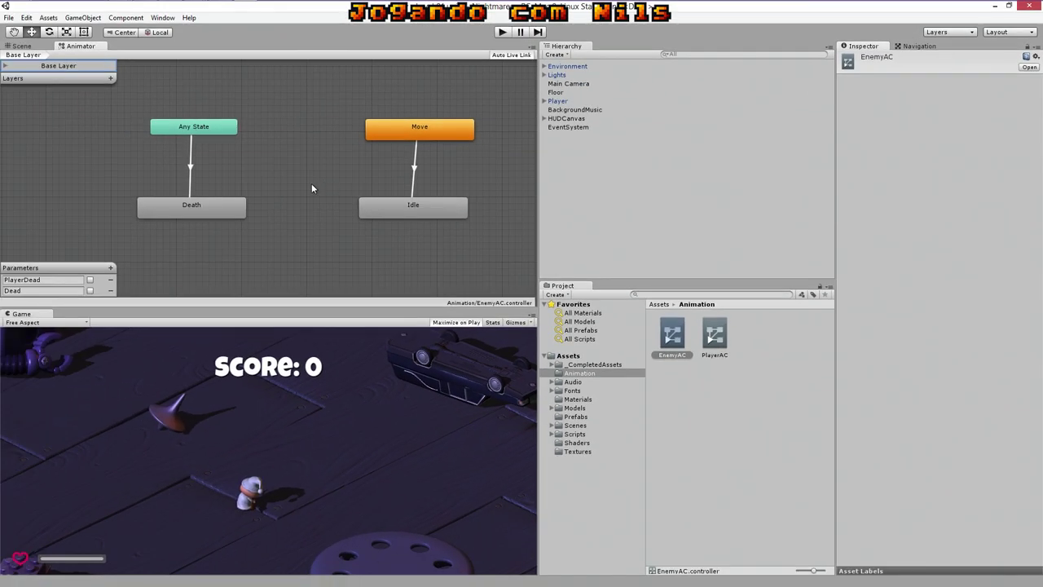
Frame the EnemyAC state graph and inspect the Idle and Death states.
mouse_move(308, 167)
middle_mouse_down()
mouse_move(148, 127)
mouse_move(36, 171)
mouse_move(248, 141)
mouse_move(251, 93)
mouse_move(119, 175)
mouse_move(215, 145)
mouse_move(265, 149)
middle_mouse_up()
scroll(271, 159, "down", 2)
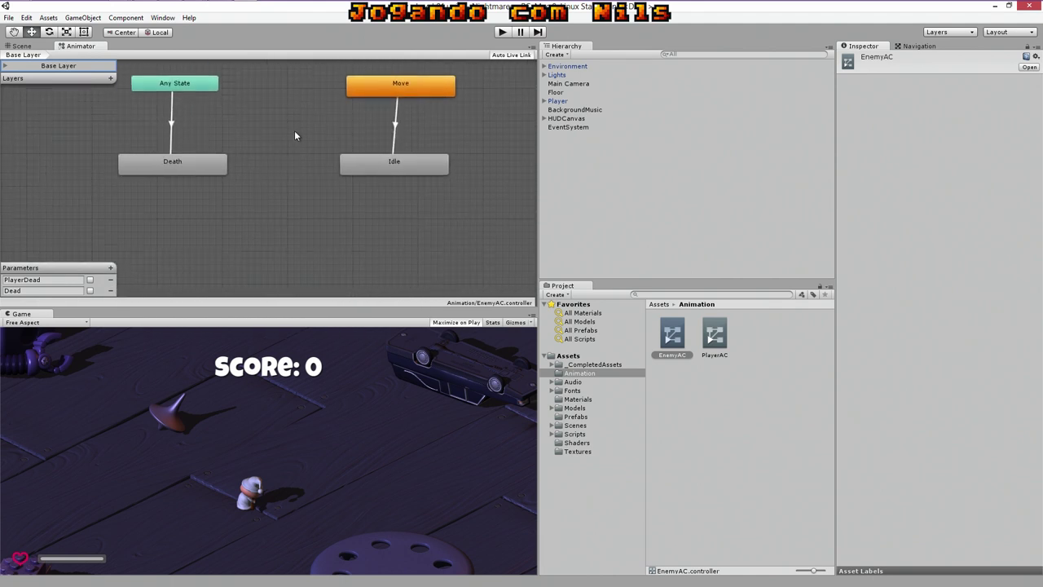
scroll(295, 136, "down", 1)
scroll(295, 136, "up", 10)
scroll(295, 136, "down", 2)
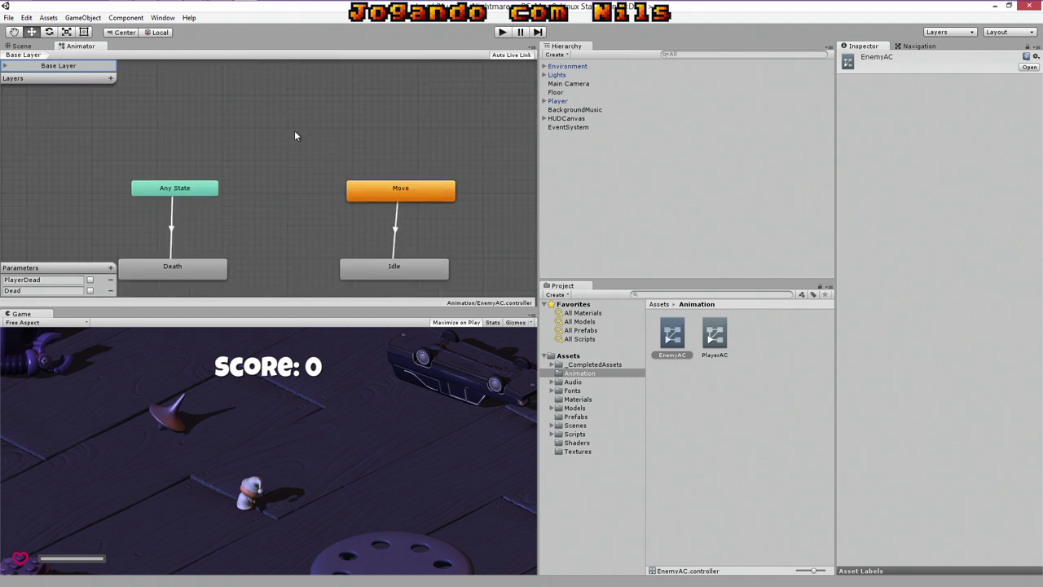
scroll(295, 136, "down", 4)
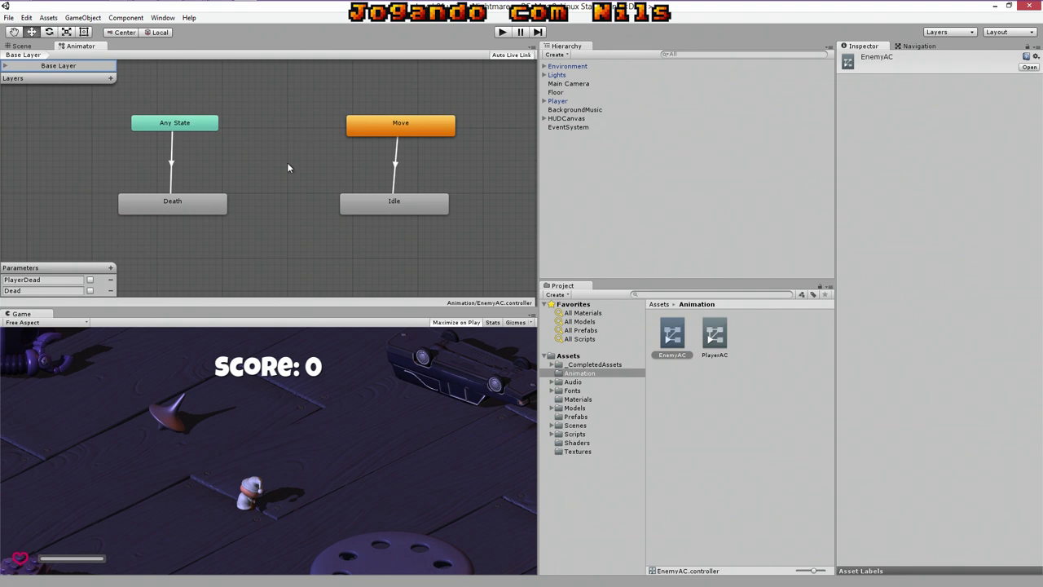
middle_click_drag(287, 168, 266, 173)
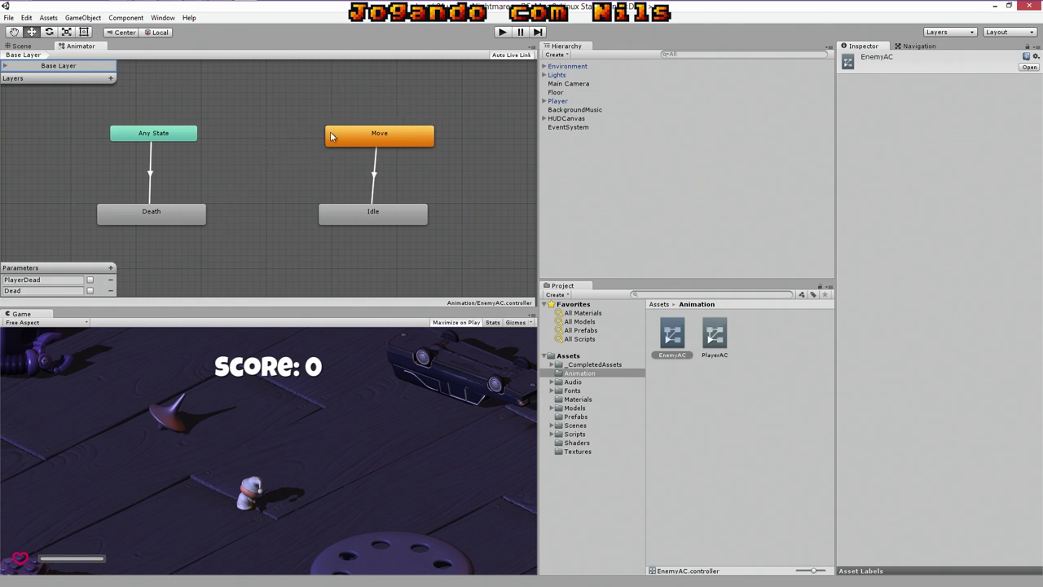
left_click(367, 220)
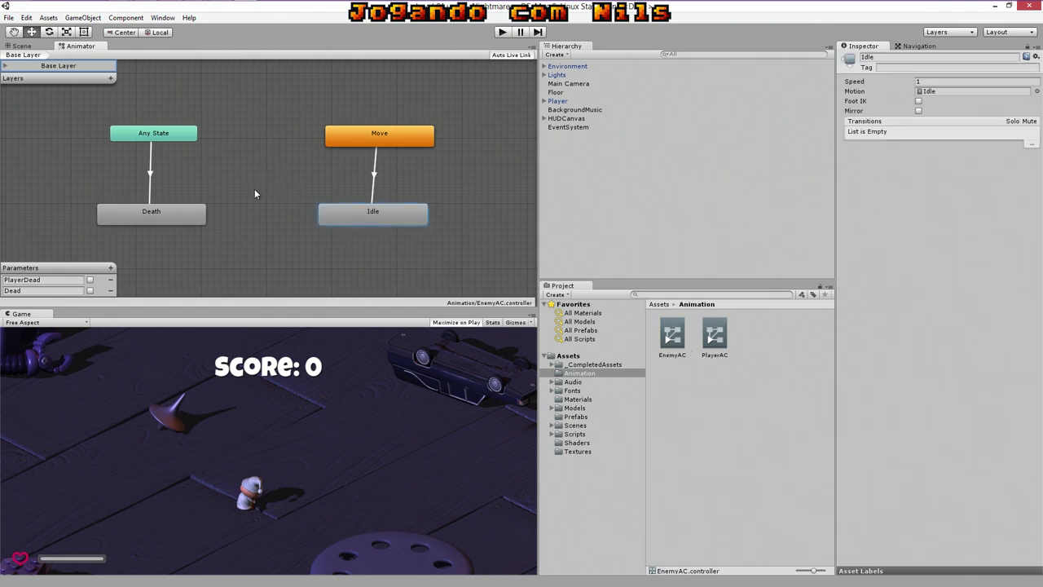
left_click(186, 222)
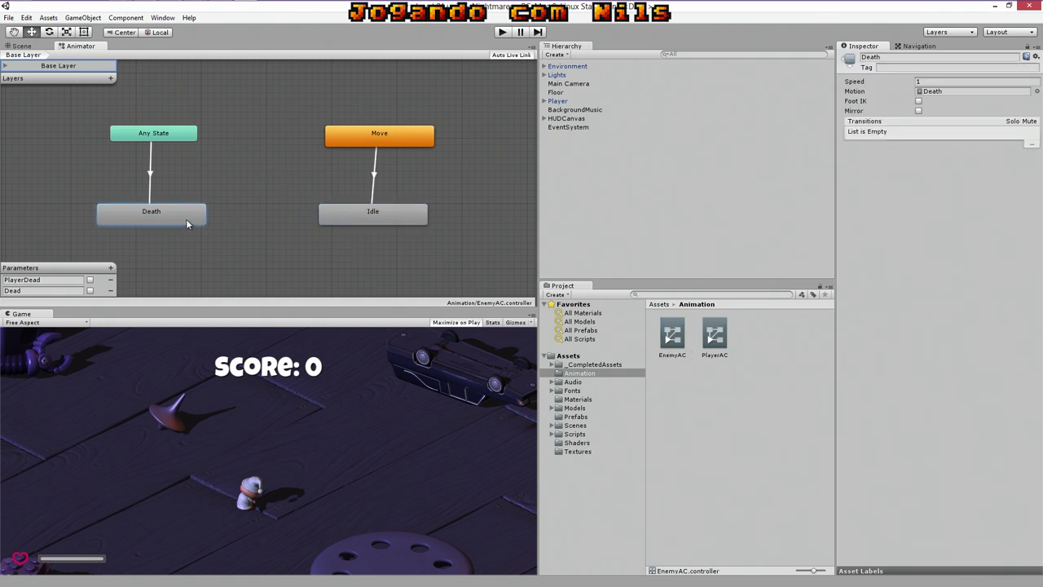
left_click(339, 256)
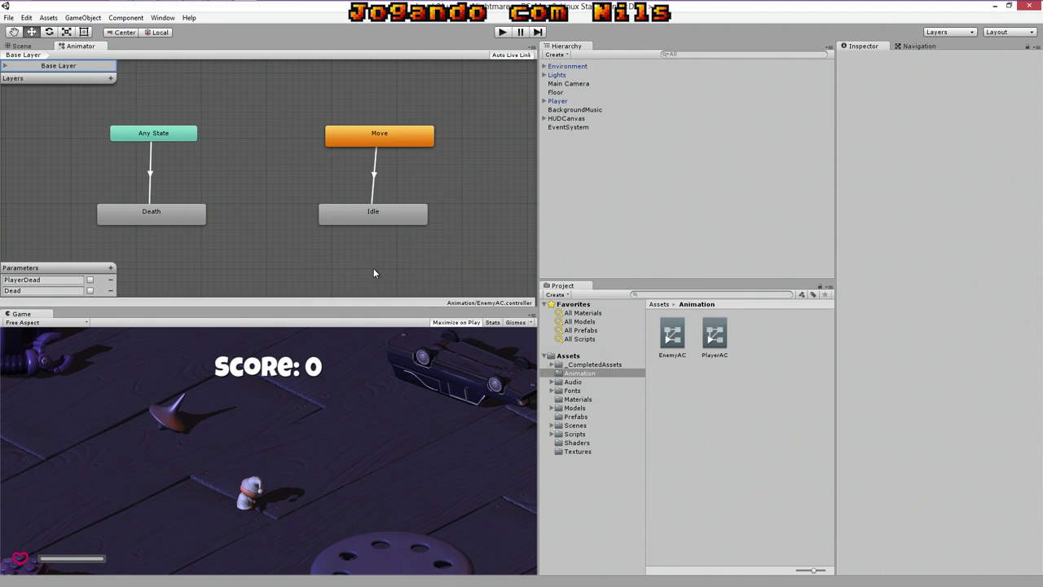
View the ZomBear prefab, then select BackgroundMusic and EventSystem in the Hierarchy.
left_click(582, 418)
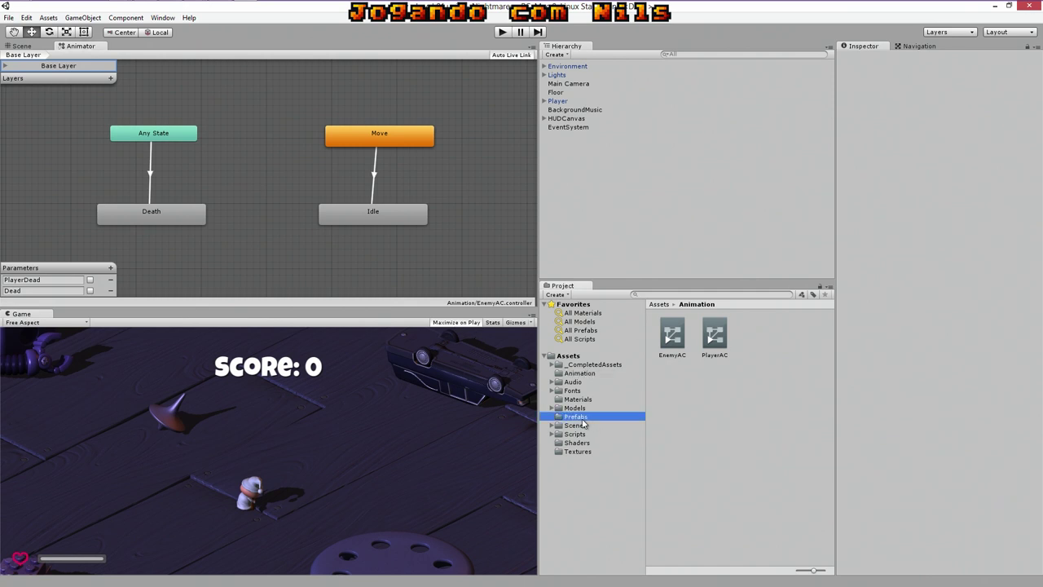
left_click(770, 390)
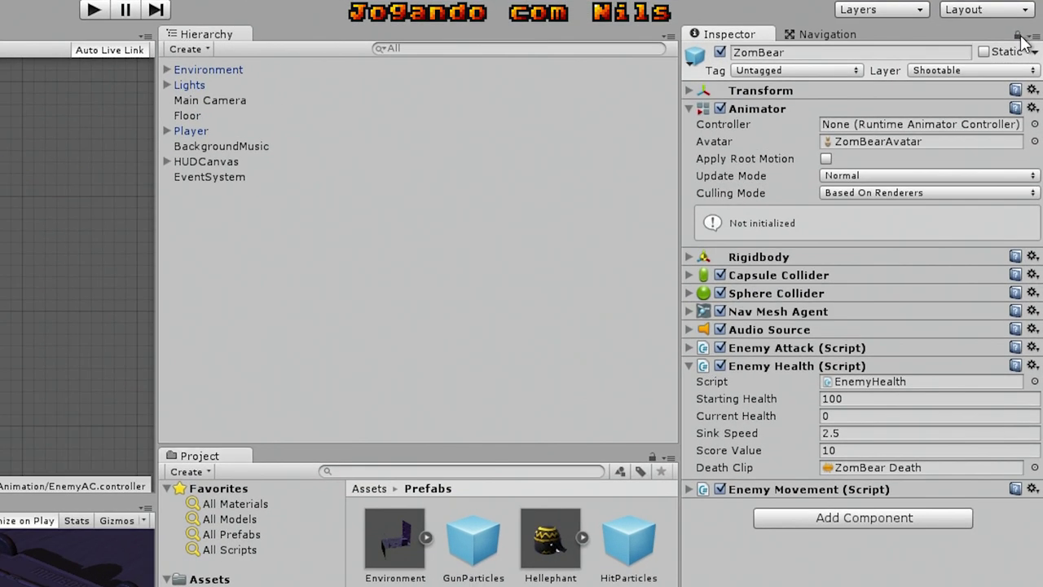
left_click(194, 145)
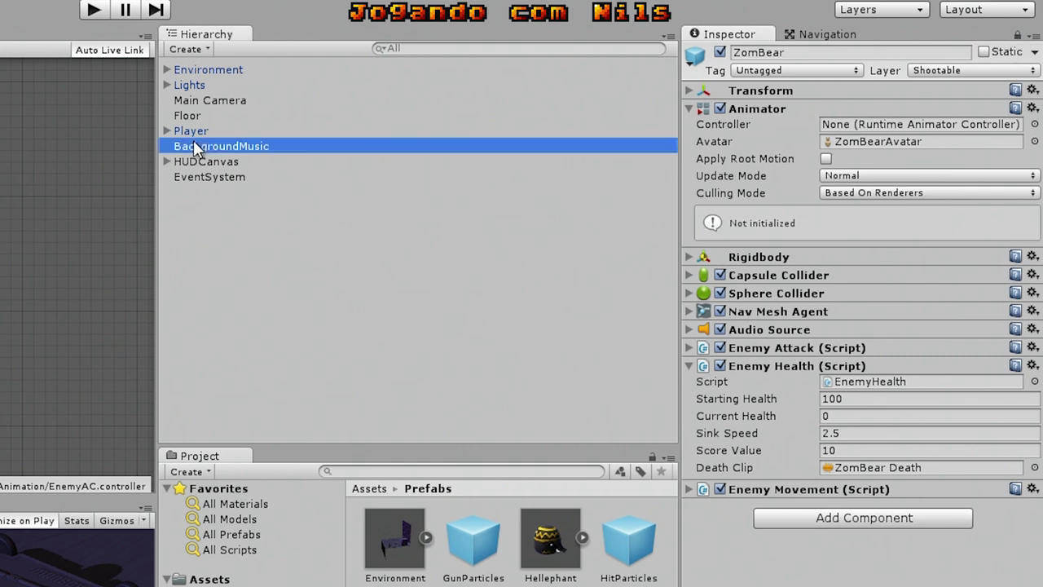
left_click(215, 175)
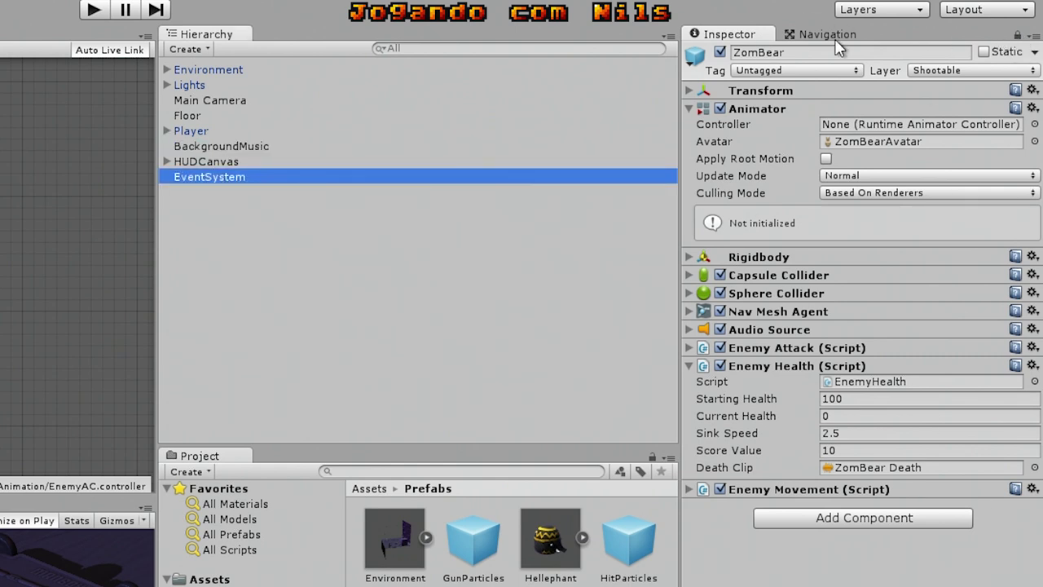
Unlock the Inspector, reselect ZomBear and show the Animation folder with EnemyAC and PlayerAC.
left_click(1017, 35)
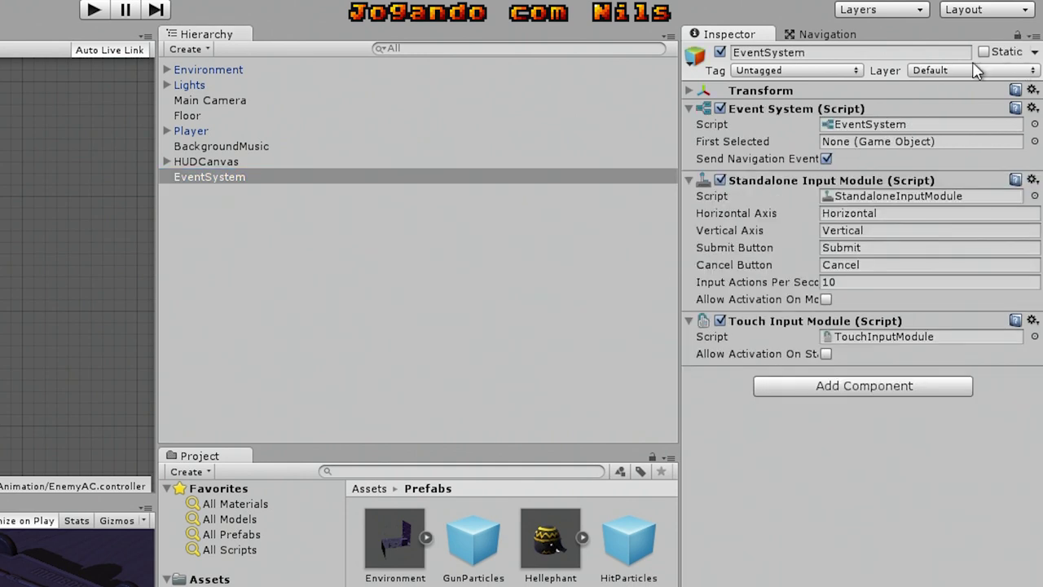
left_click(535, 584)
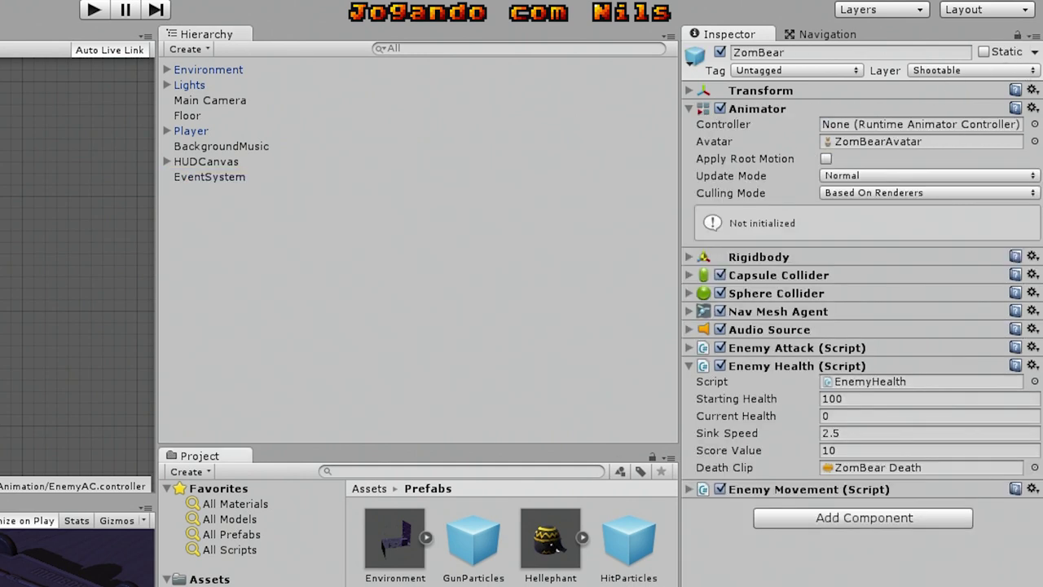
mouse_move(393, 537)
left_mouse_down()
mouse_move(865, 163)
mouse_move(891, 131)
mouse_move(848, 131)
mouse_move(876, 128)
mouse_move(400, 552)
left_mouse_up()
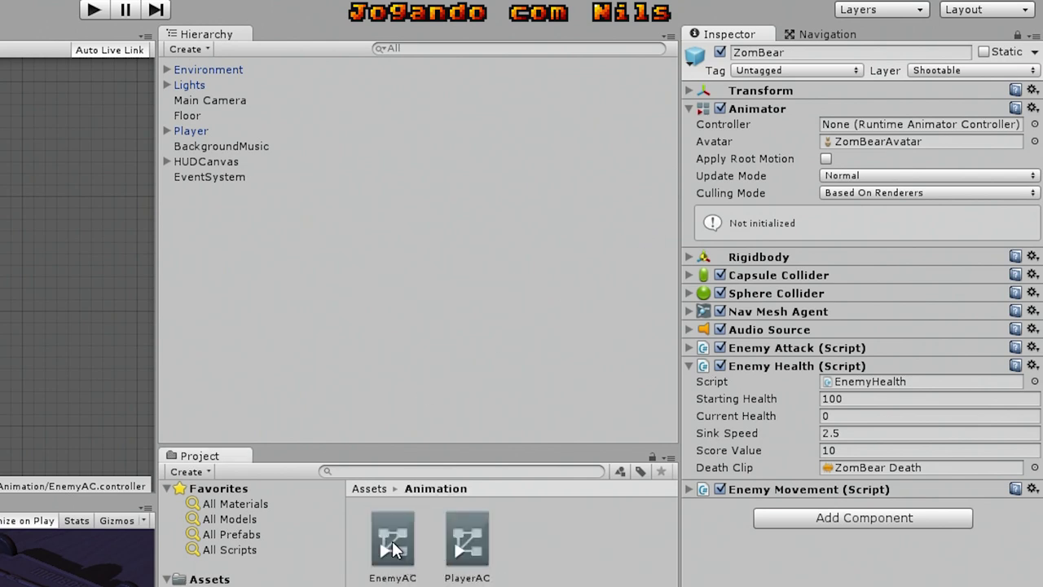
Assign EnemyAC to ZomBear's Animator Controller field, then return to the Prefabs folder.
left_click(395, 554)
mouse_move(391, 546)
left_mouse_down()
mouse_move(866, 125)
mouse_move(837, 127)
mouse_move(849, 125)
left_mouse_up()
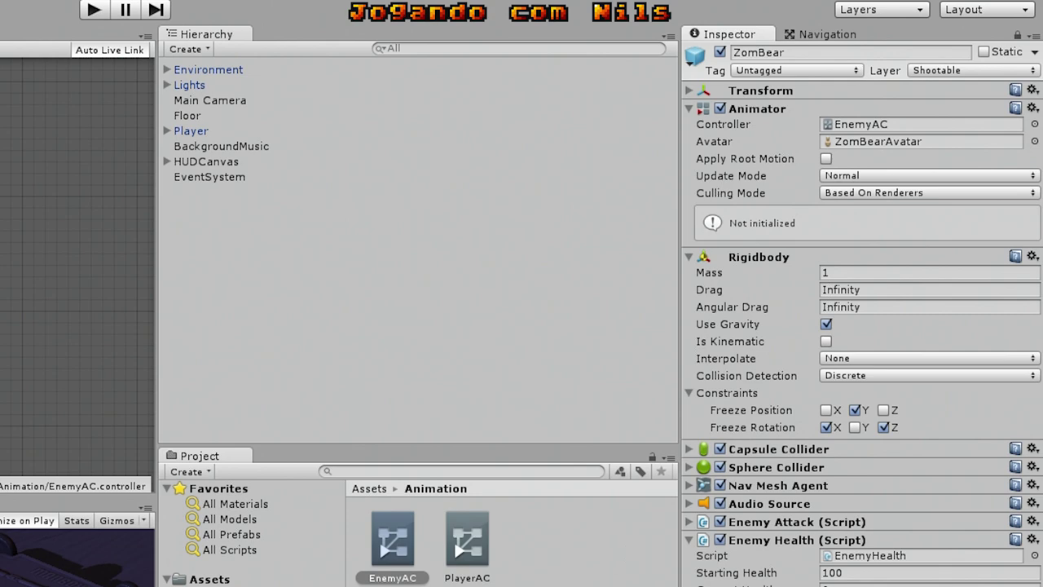
left_click(212, 586)
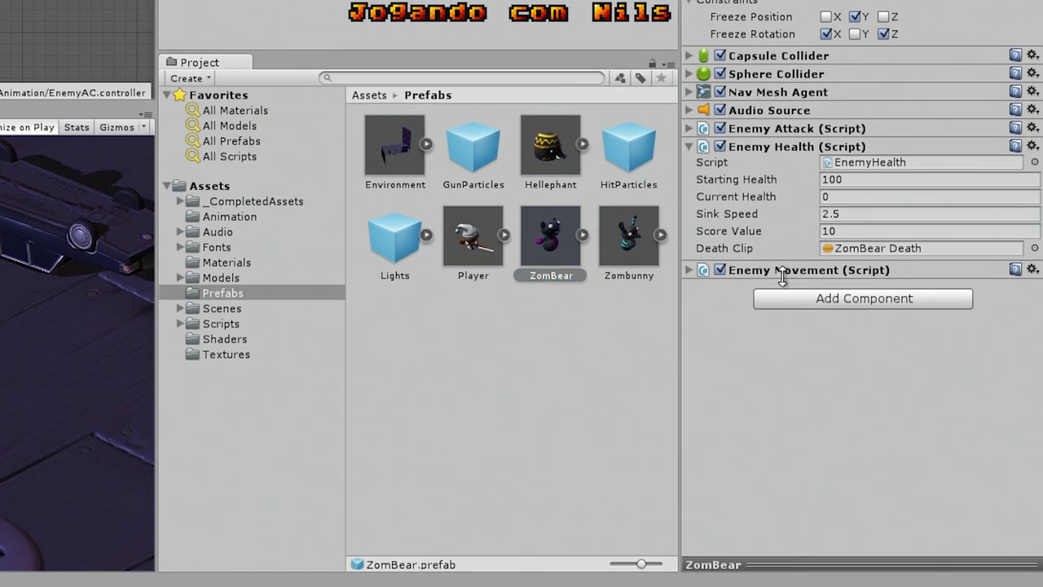
Enlarge the Inspector preview and view ZomBear, Zombunny and Hellephant as 3D models.
left_click_drag(731, 564, 736, 205)
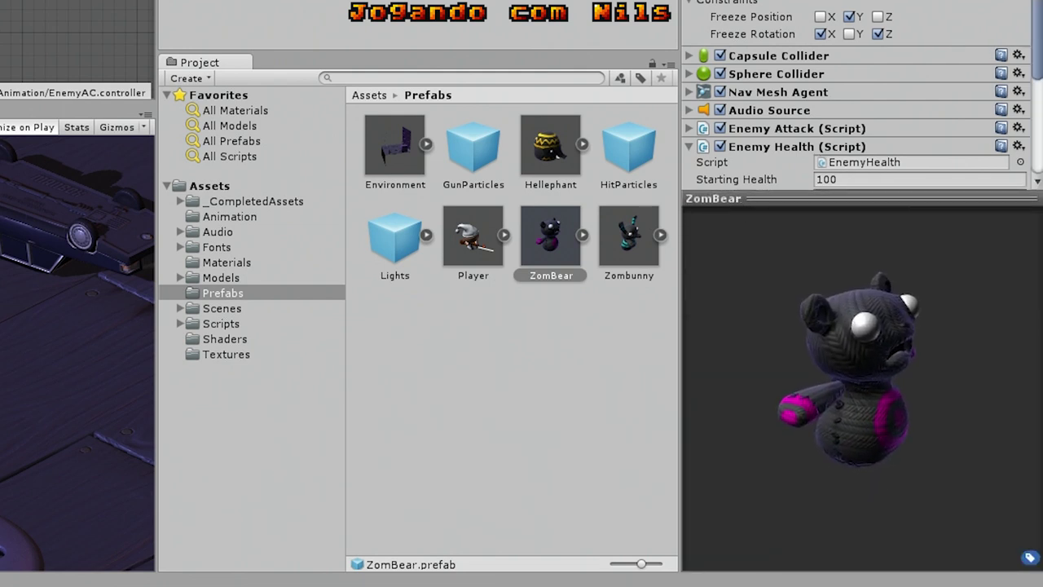
left_click(627, 239)
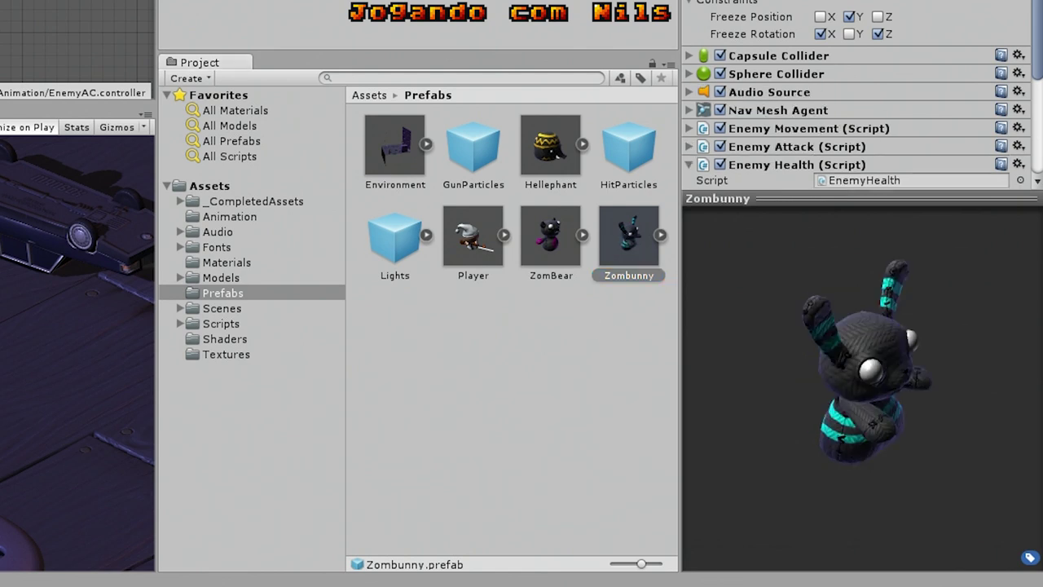
left_click(533, 235)
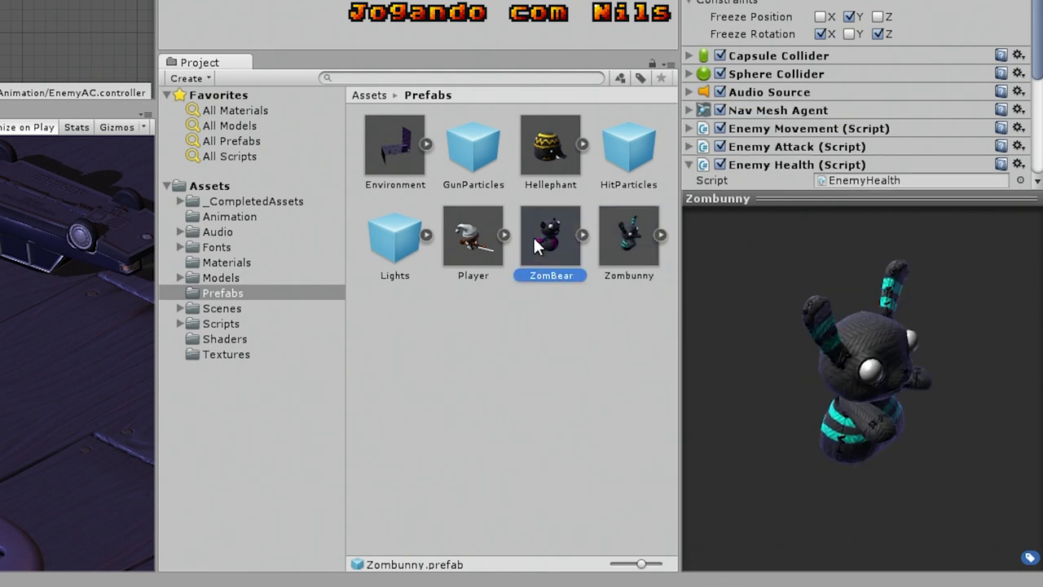
left_click(616, 232)
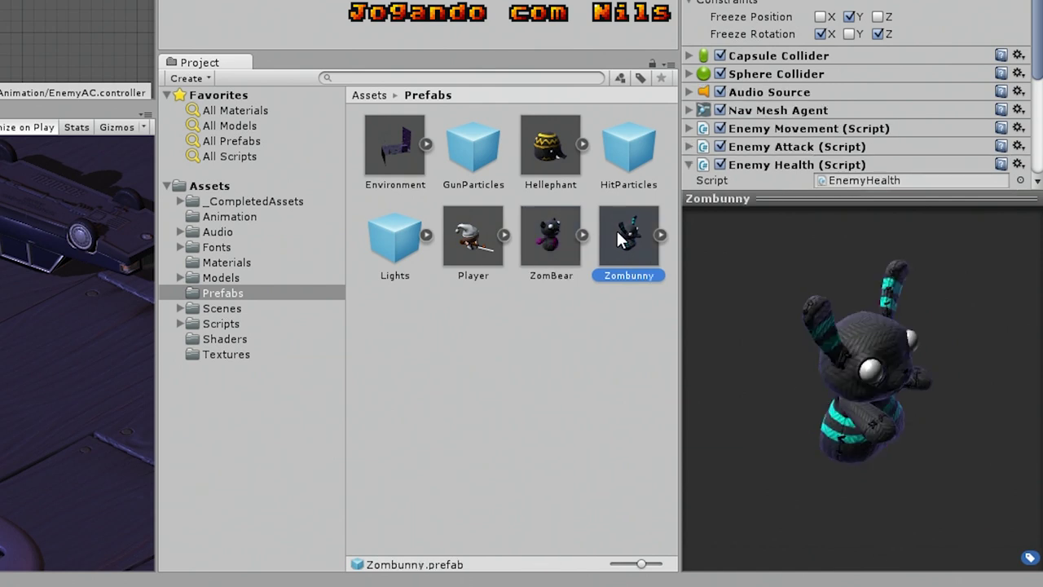
left_click(550, 149)
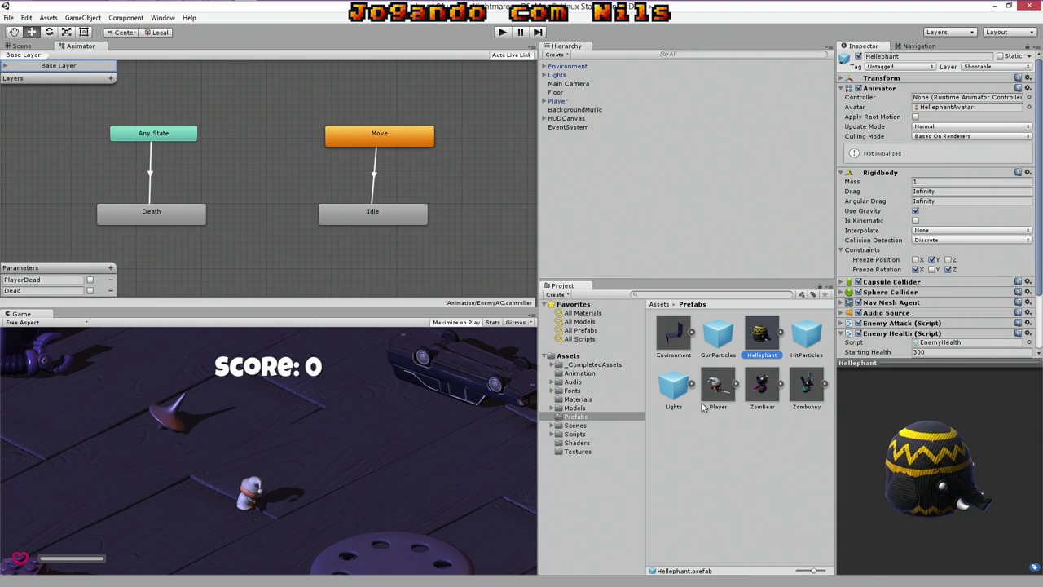
Check the ZomBear and Hellephant prefabs, then open the Animation folder's create menu.
left_click(764, 404)
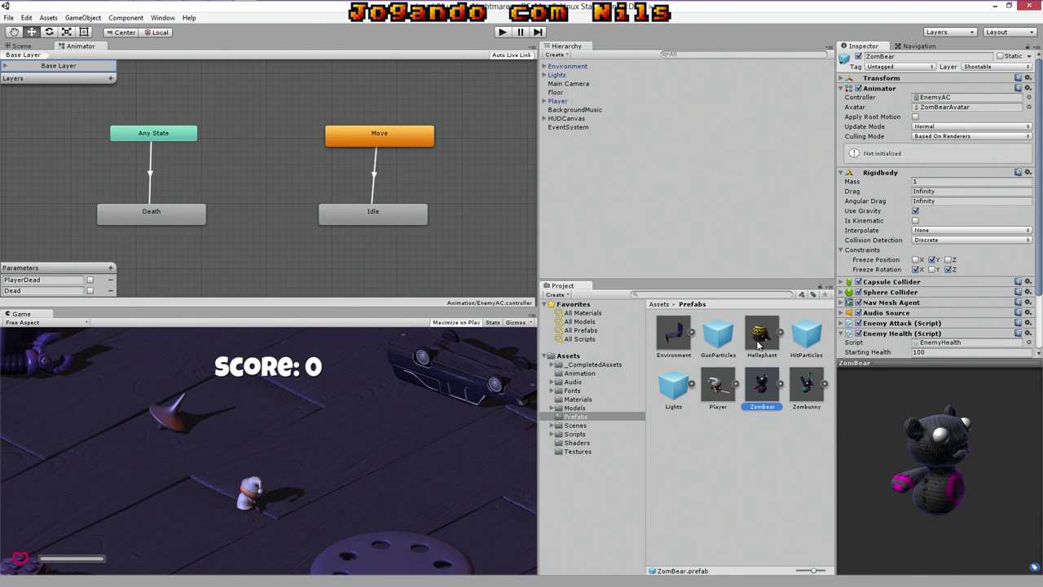
left_click(759, 346)
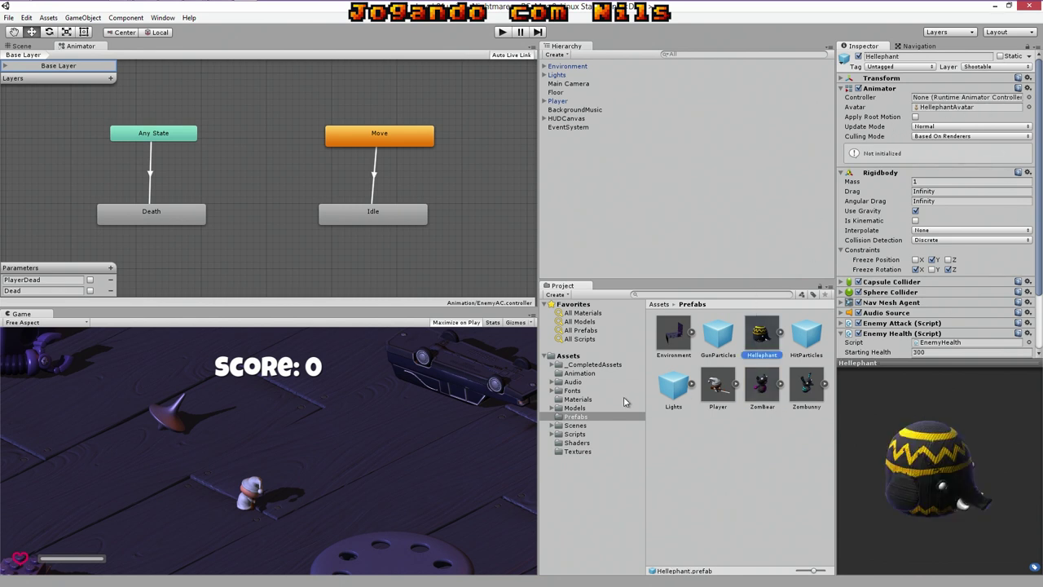
left_click(584, 374)
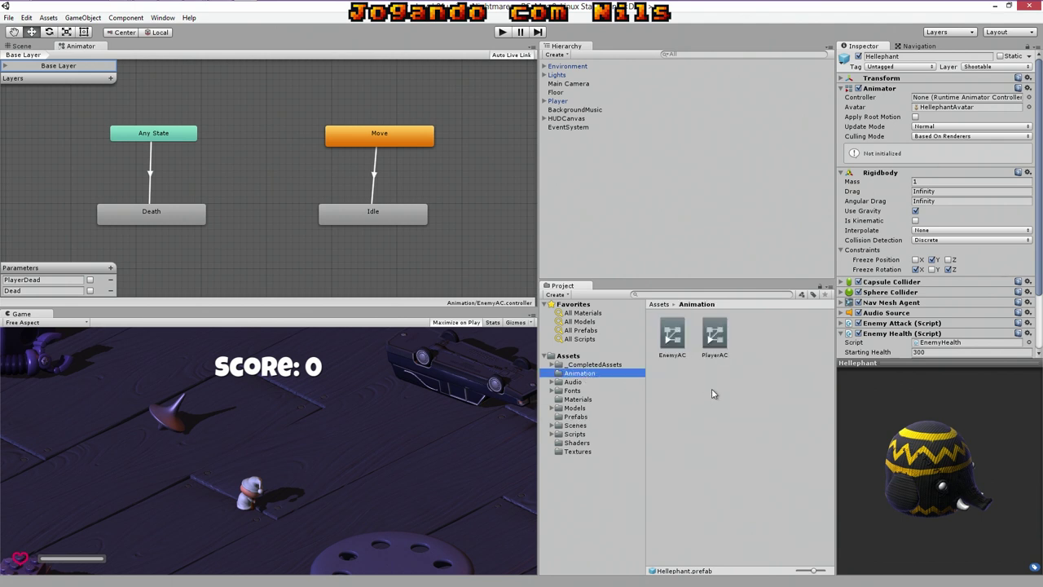
right_click(718, 399)
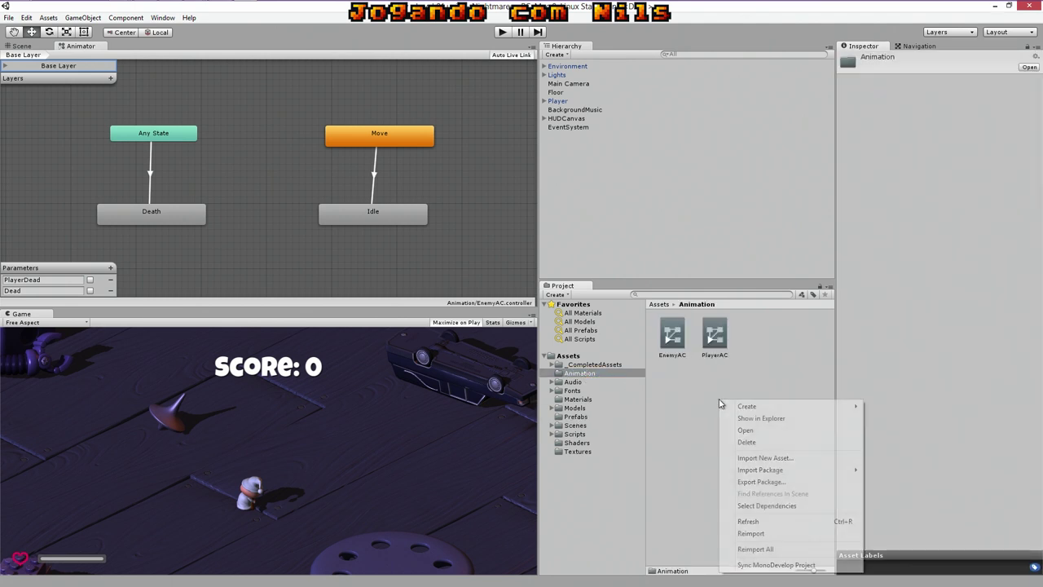
left_click(711, 402)
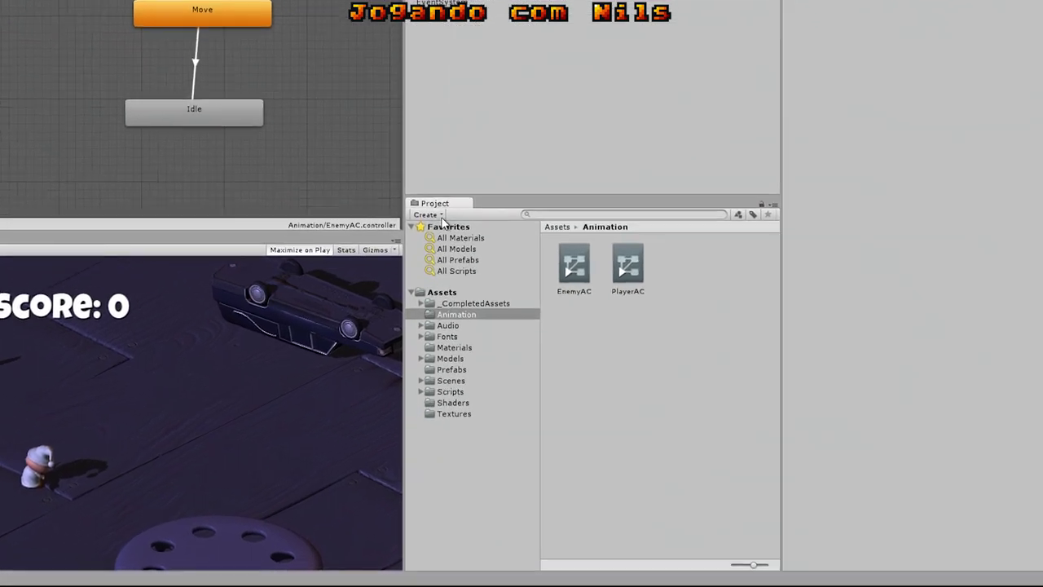
left_click(556, 295)
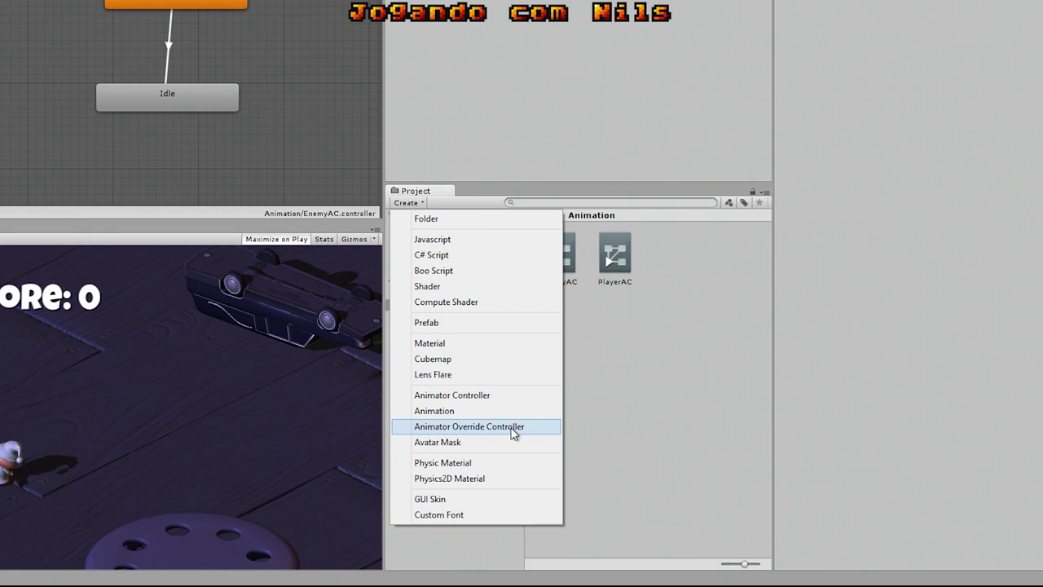
Create an Animator Override Controller in Animation named HellephantAOC.
right_click(610, 331)
mouse_move(761, 341)
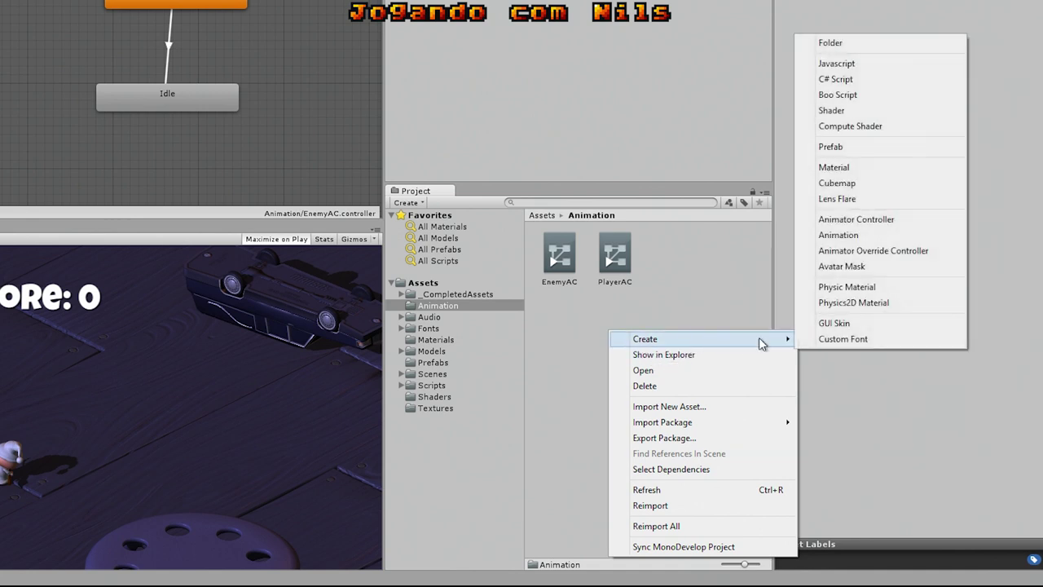
left_click(867, 253)
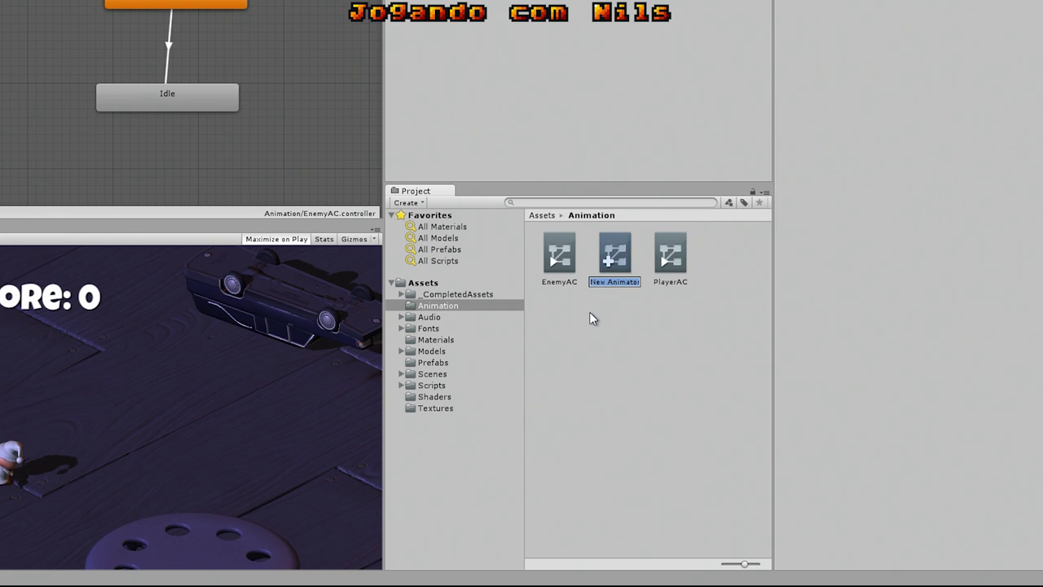
type("H")
type("elle")
type("pha")
type("nt")
type("AOC")
key("Return")
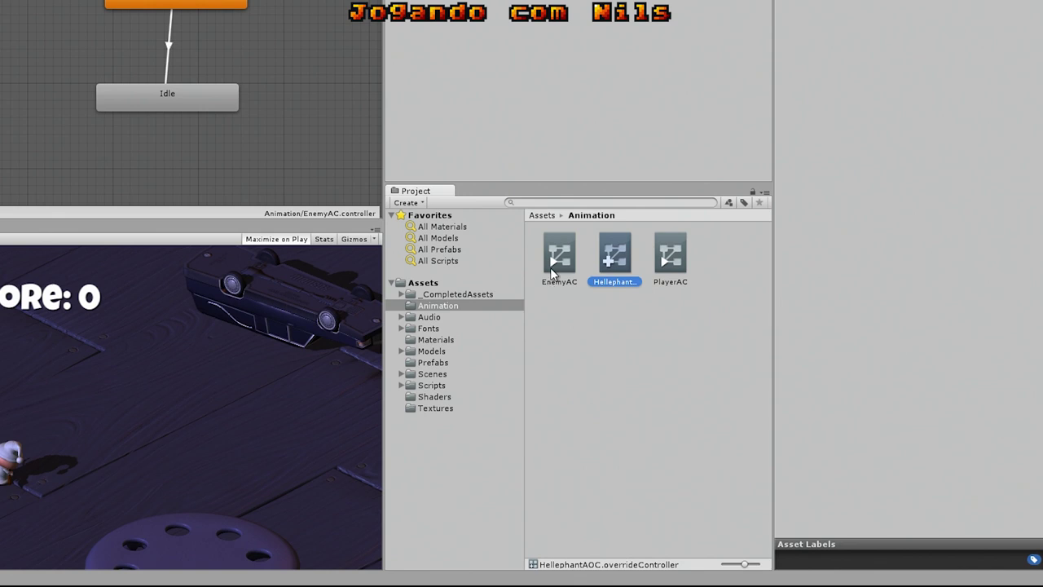
Set EnemyAC as HellephantAOC's Controller, exposing its Move, Idle and Death override slots.
left_click(612, 261)
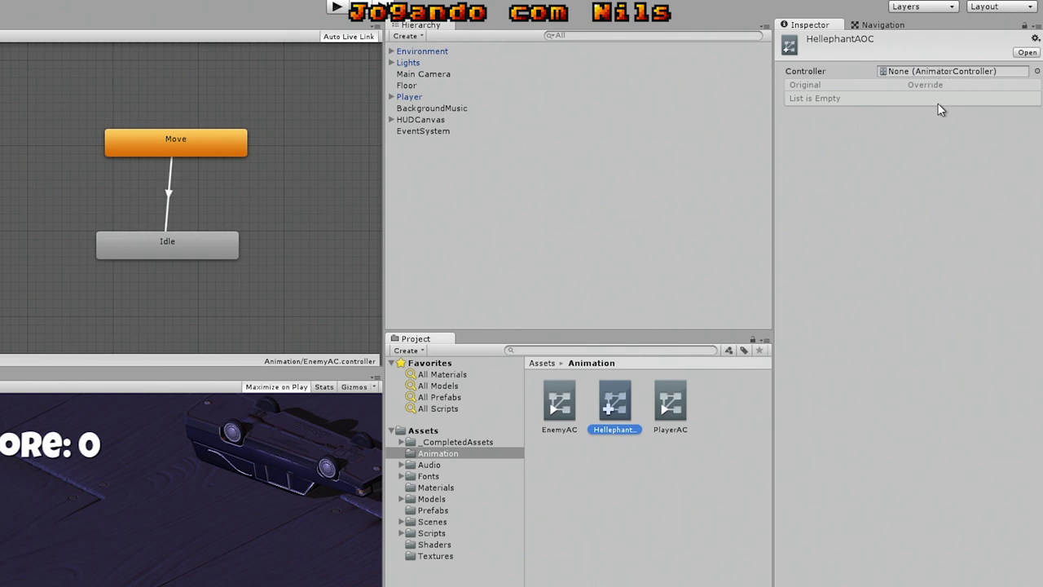
left_click_drag(559, 409, 932, 75)
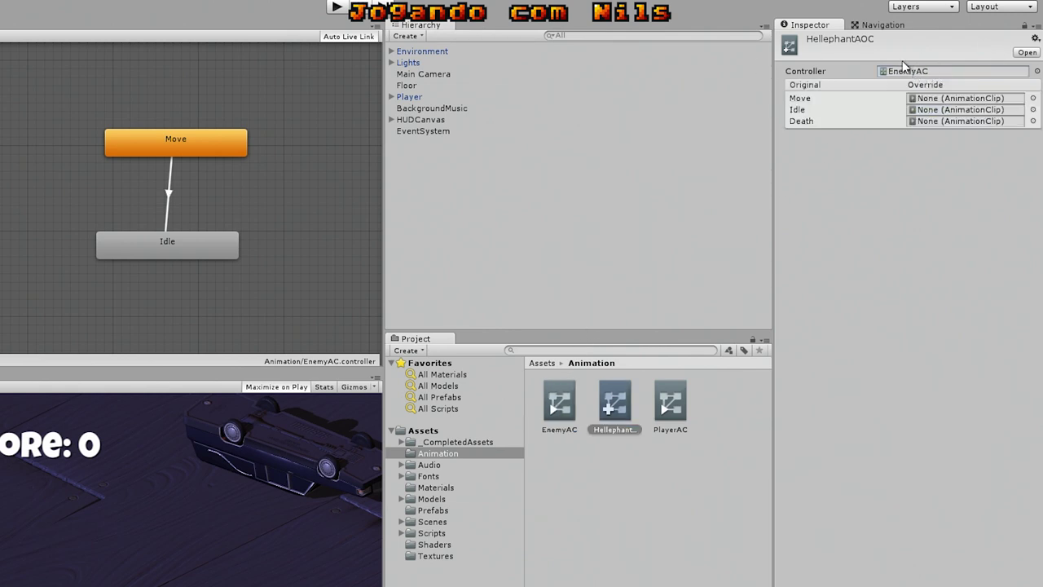
left_click(1037, 72)
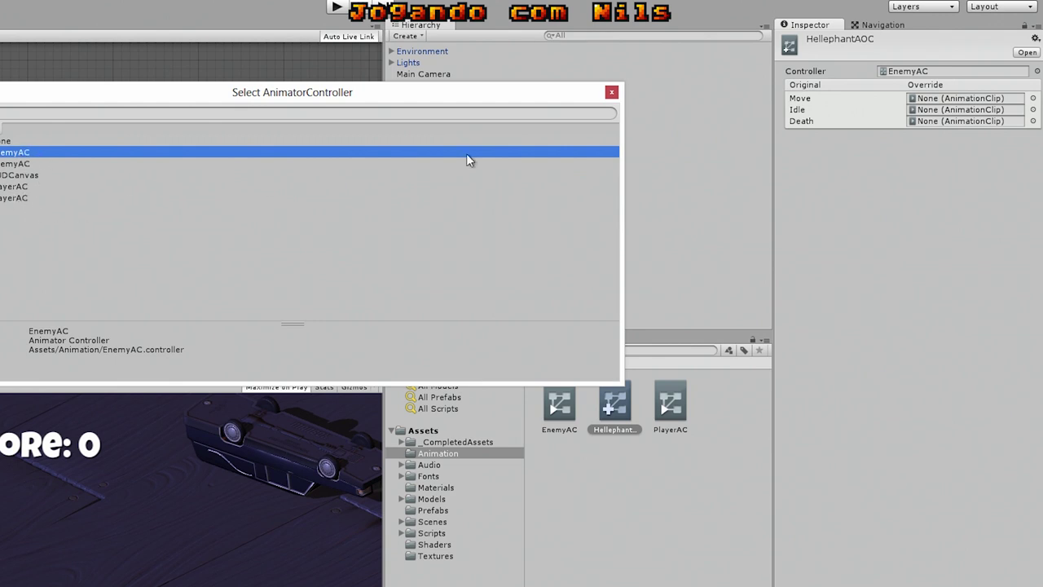
left_click(612, 92)
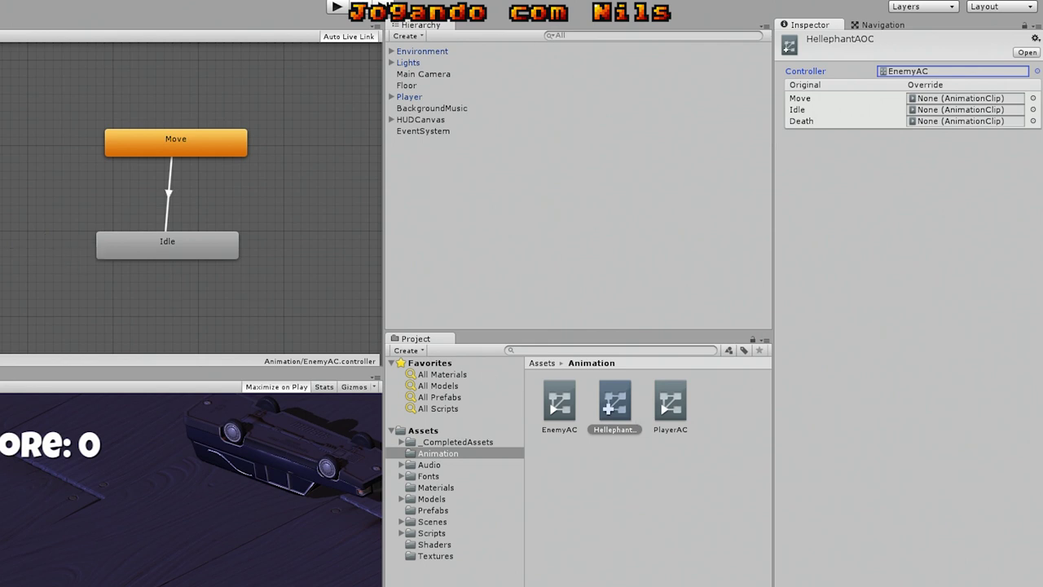
left_click_drag(2, 101, 348, 294)
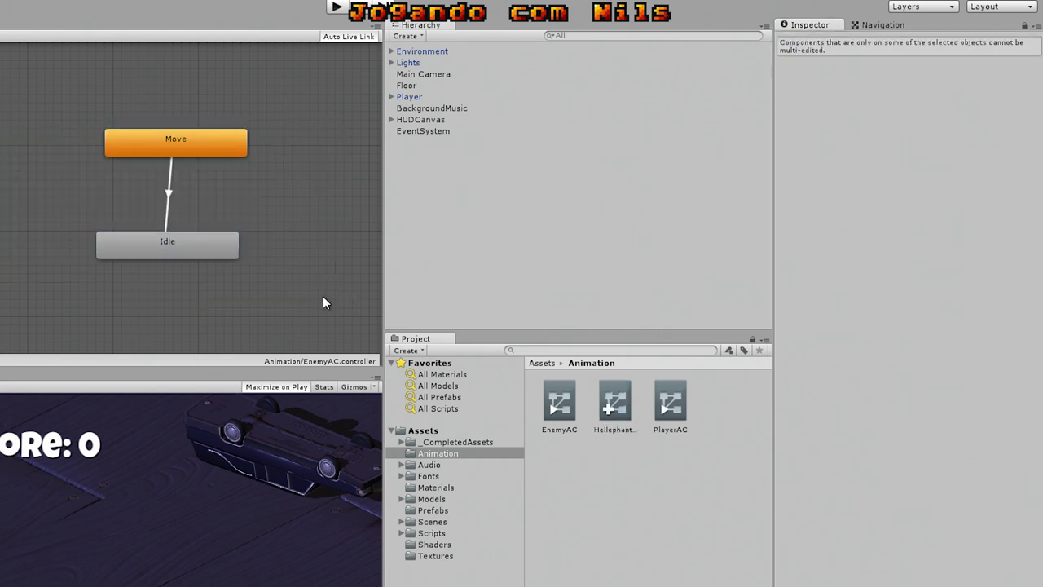
Inspect the Move→Idle and Any State→Death transitions, then reselect HellephantAOC.
left_click(168, 196)
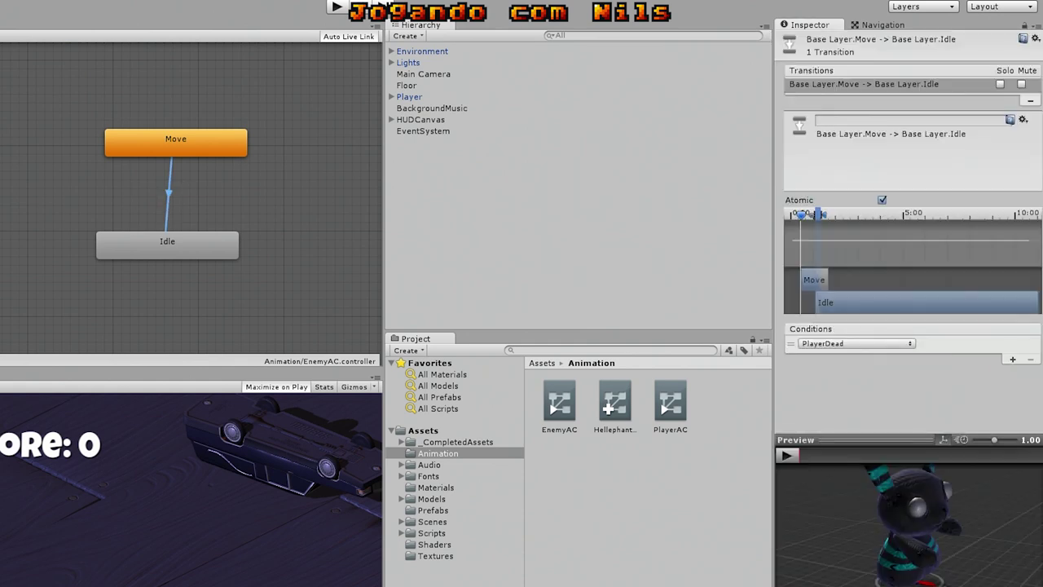
left_click(69, 260)
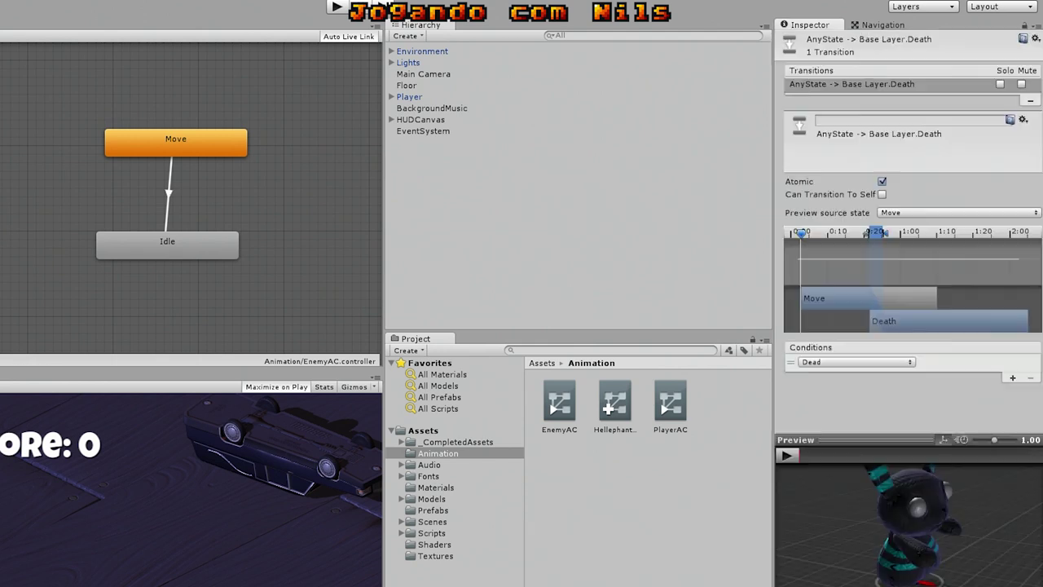
left_click(624, 405)
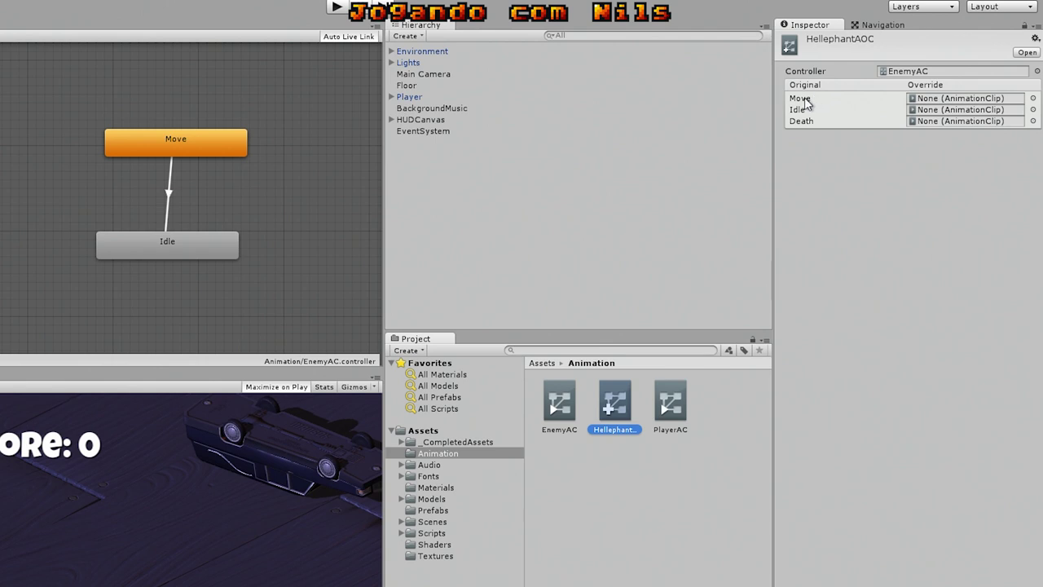
Reveal the Hellephant model's animation clips under Models > Characters.
left_click(950, 98)
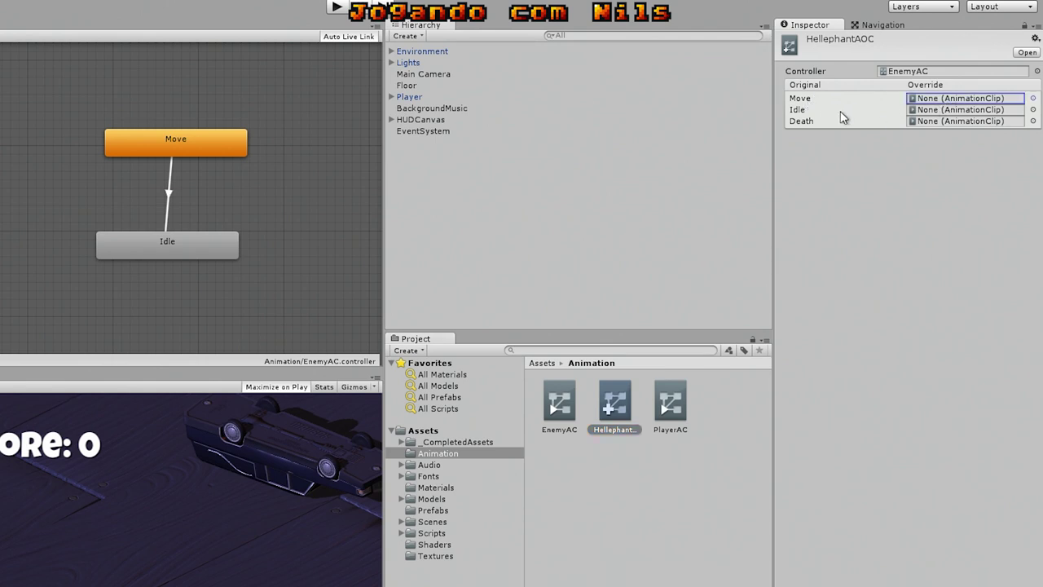
left_click(933, 114)
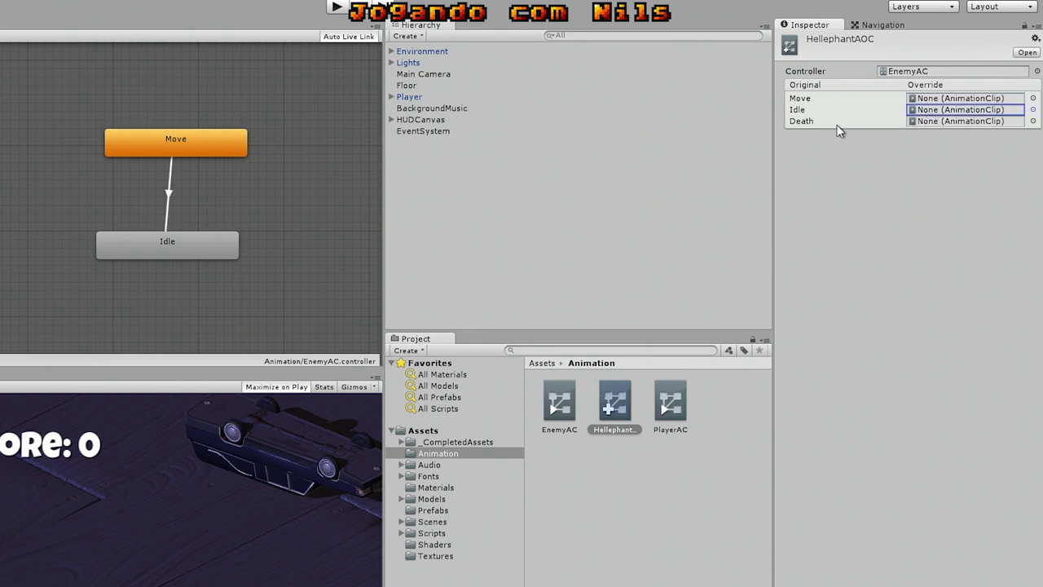
left_click(839, 123)
left_click(933, 122)
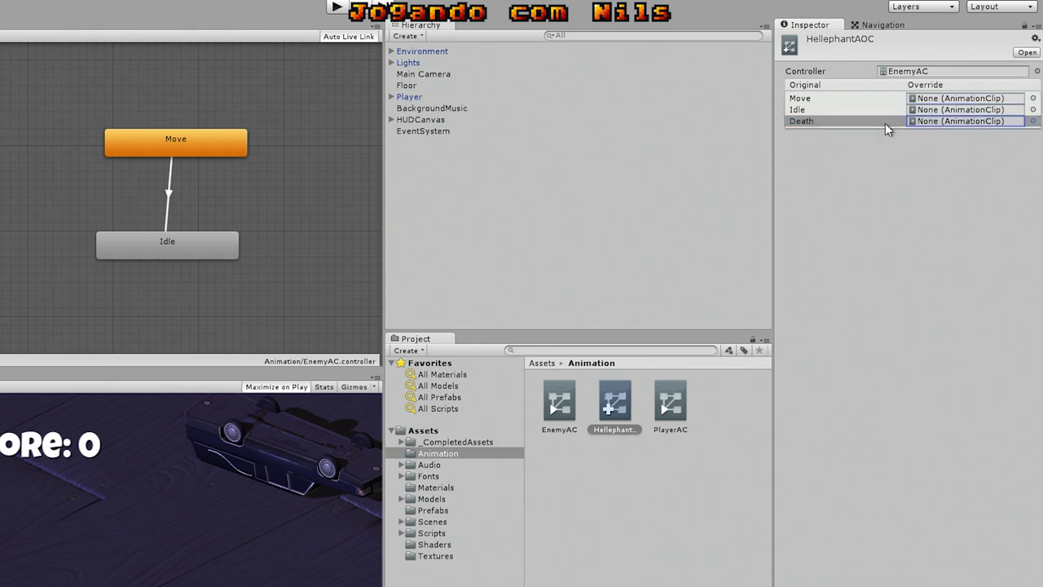
left_click(614, 410)
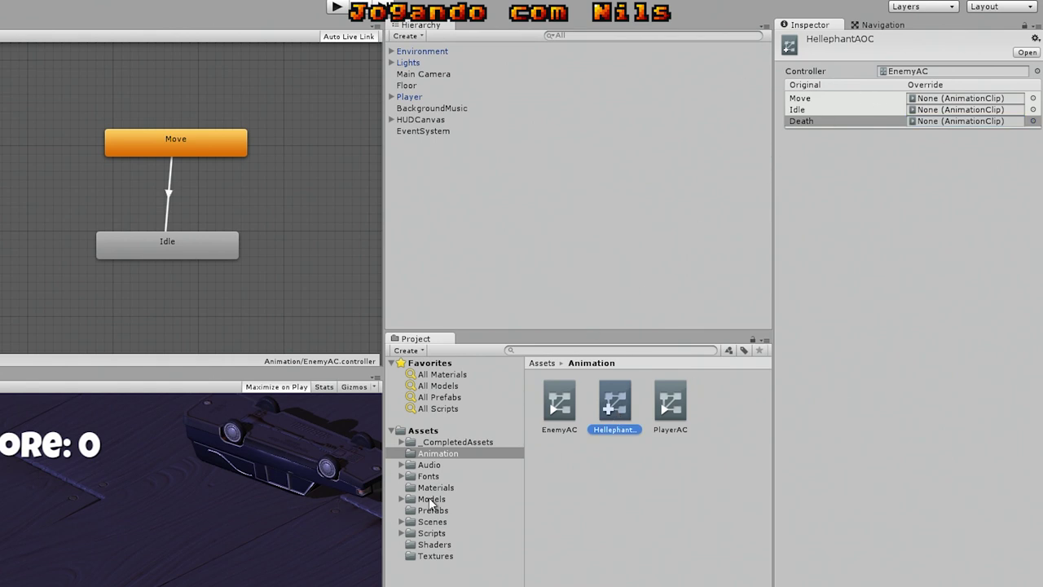
left_click(399, 503)
left_click(401, 499)
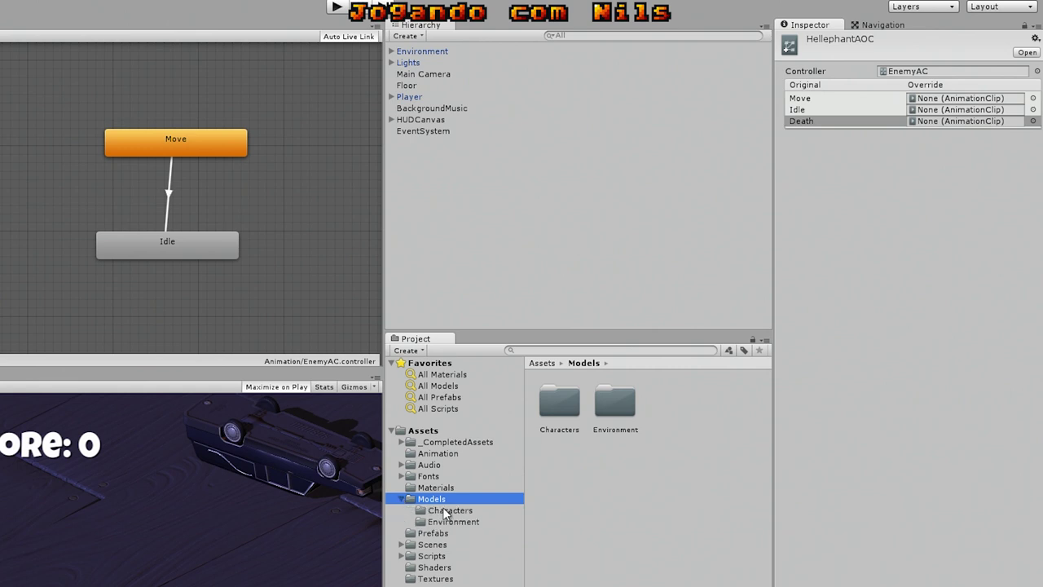
left_click(447, 511)
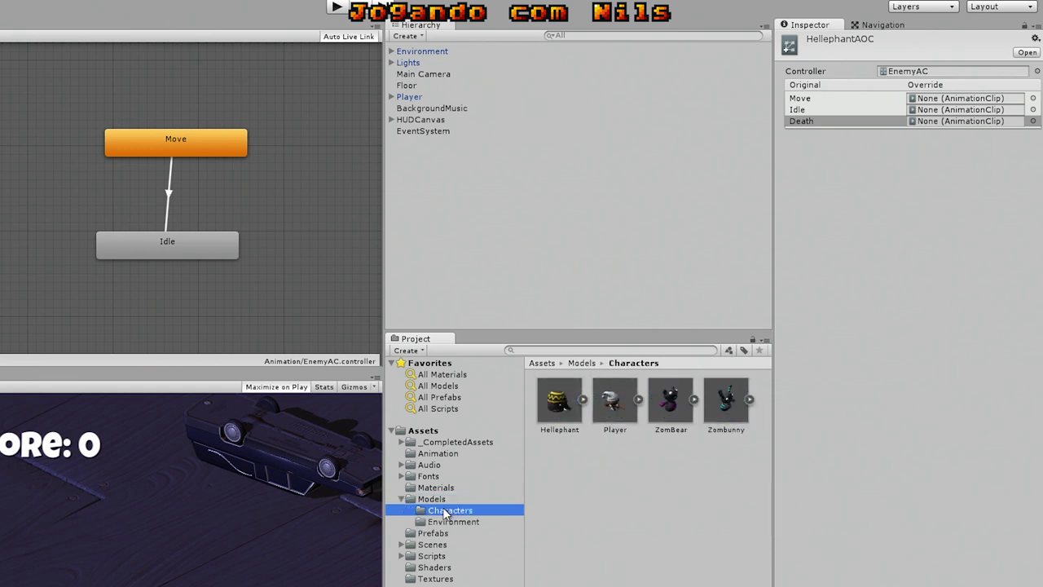
left_click(582, 400)
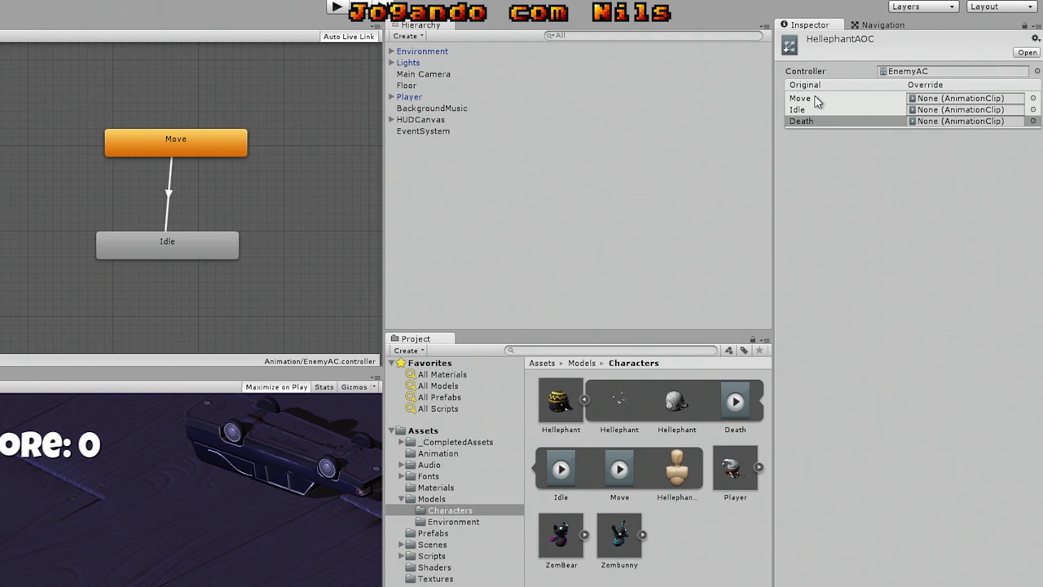
Drag Hellephant's Move, Idle and Death clips into HellephantAOC's matching override slots.
left_click_drag(619, 471, 937, 98)
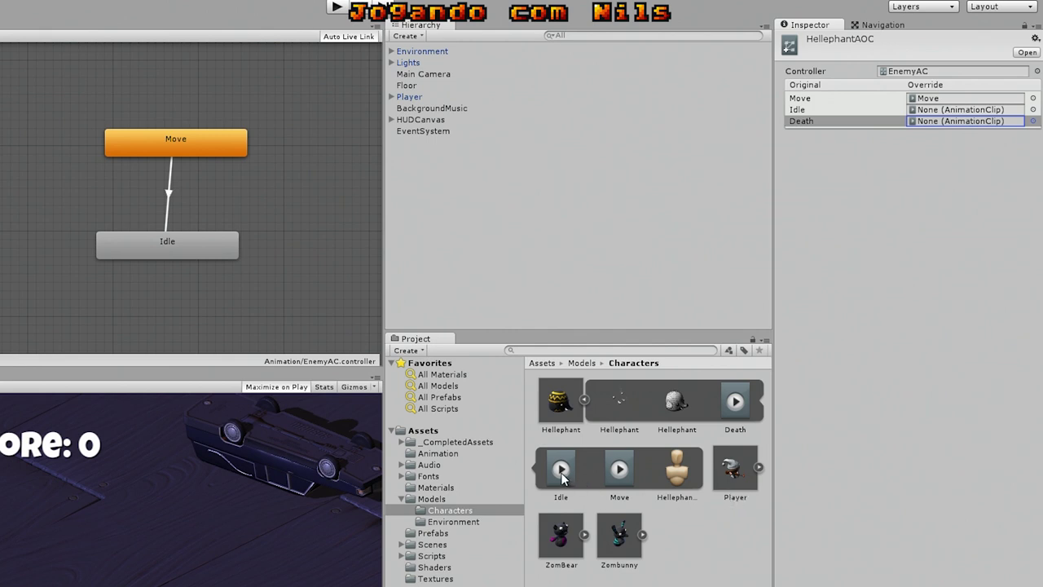
left_click_drag(562, 477, 946, 116)
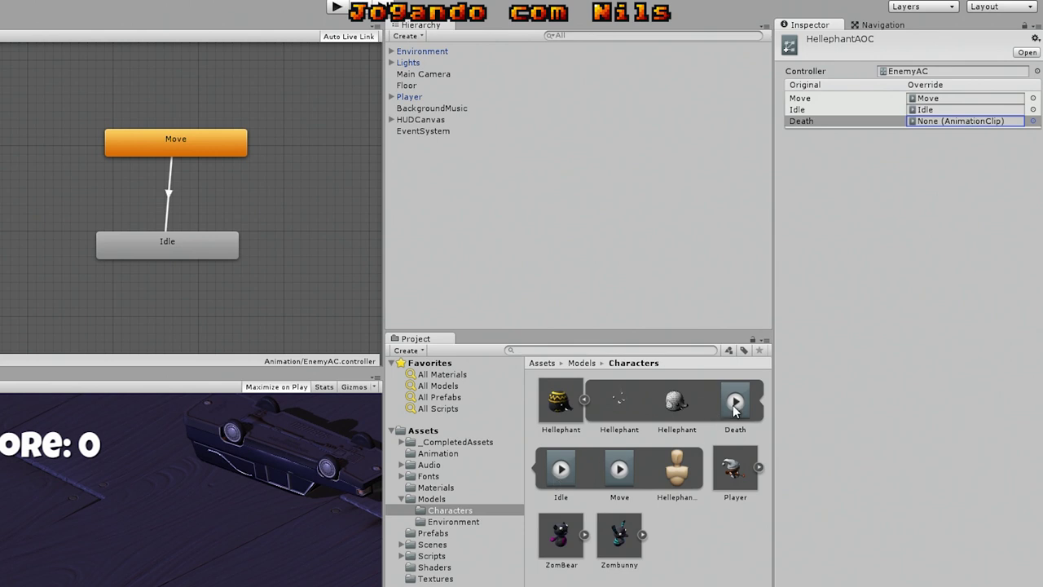
left_click_drag(735, 409, 950, 128)
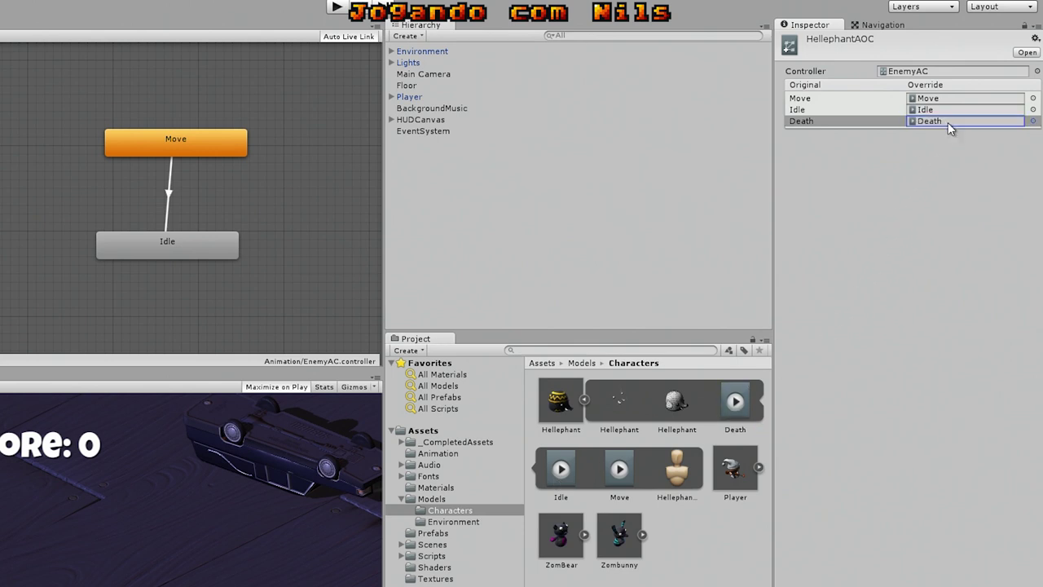
left_click(845, 225)
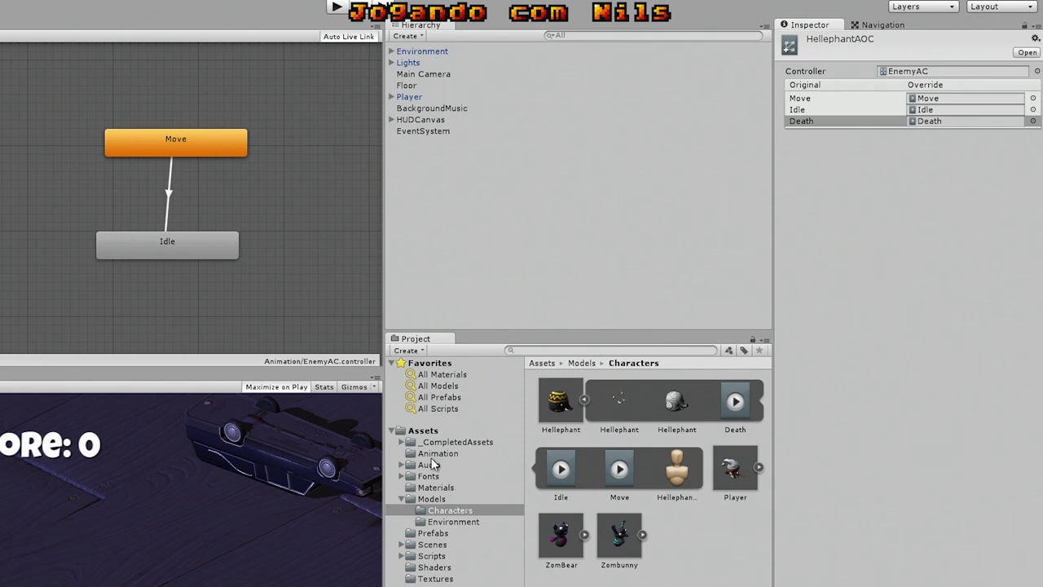
Assign HellephantAOC from the Animation folder as the Hellephant prefab's Animator controller.
left_click(406, 498)
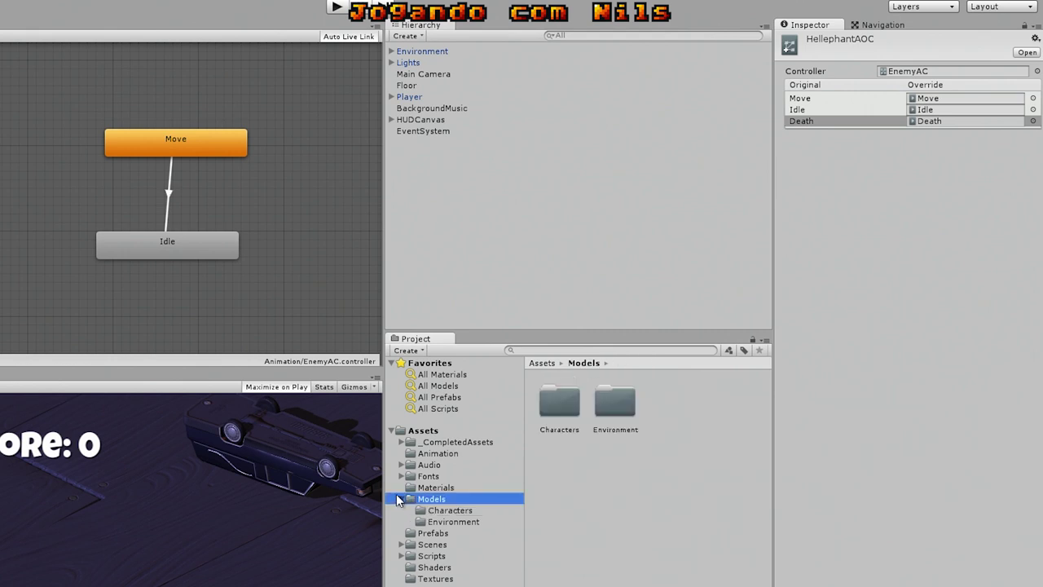
left_click(401, 499)
left_click(443, 511)
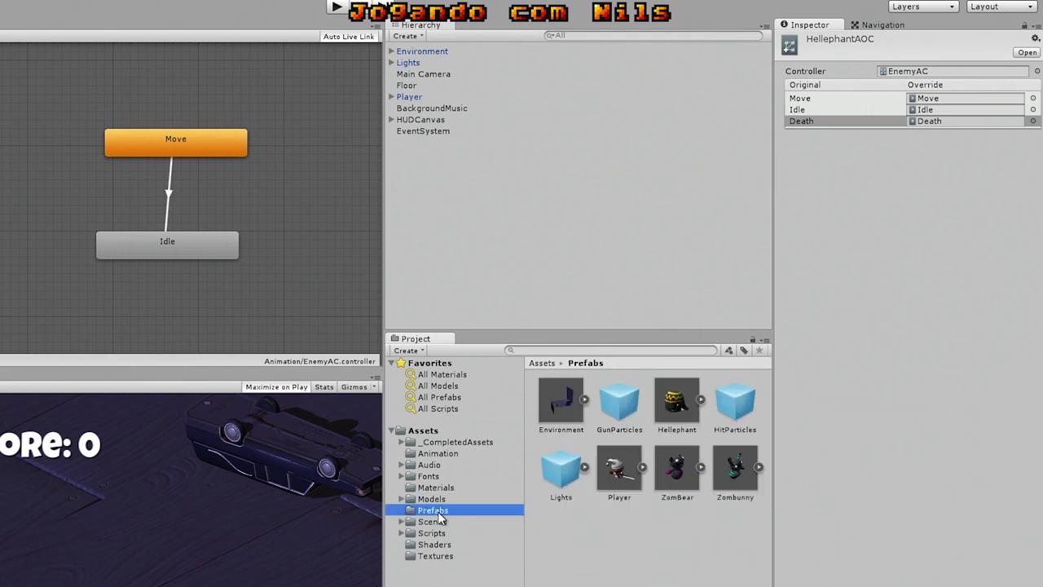
left_click(680, 405)
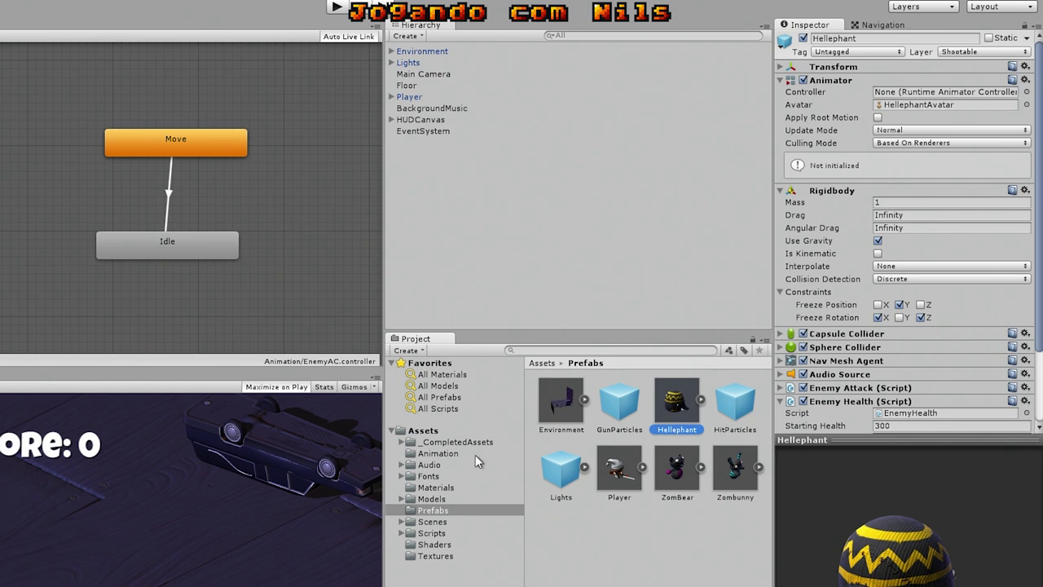
left_click(442, 455)
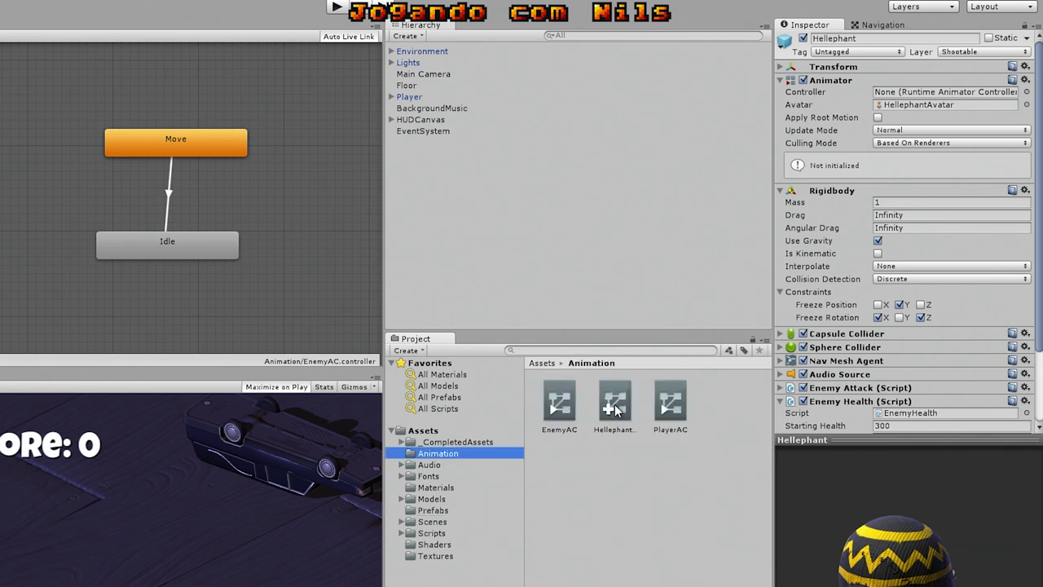
left_click_drag(617, 410, 888, 96)
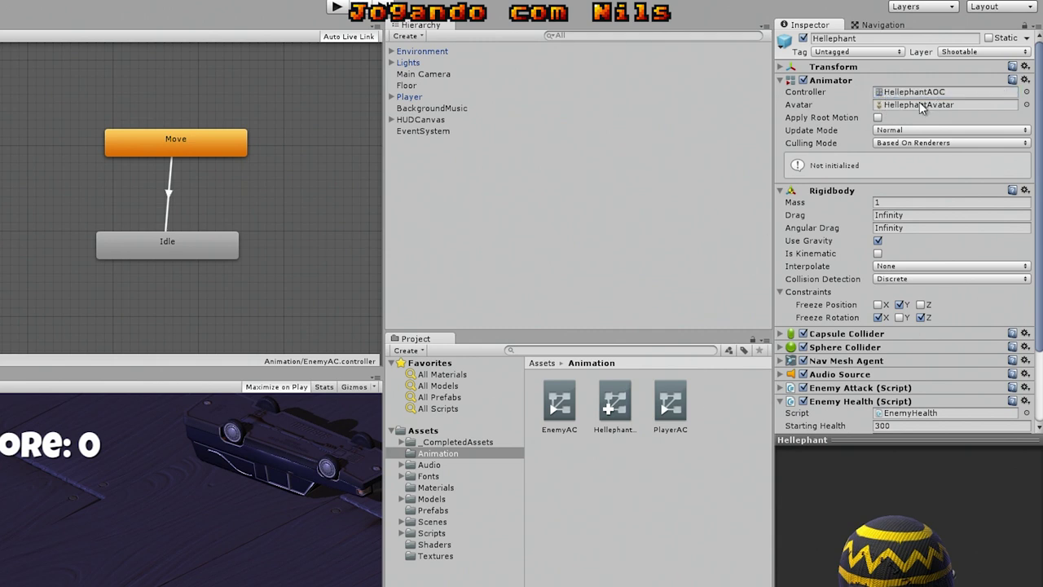
Compare the ZomBear and Zombunny prefabs, then return to the top-level Assets folder.
left_click(440, 511)
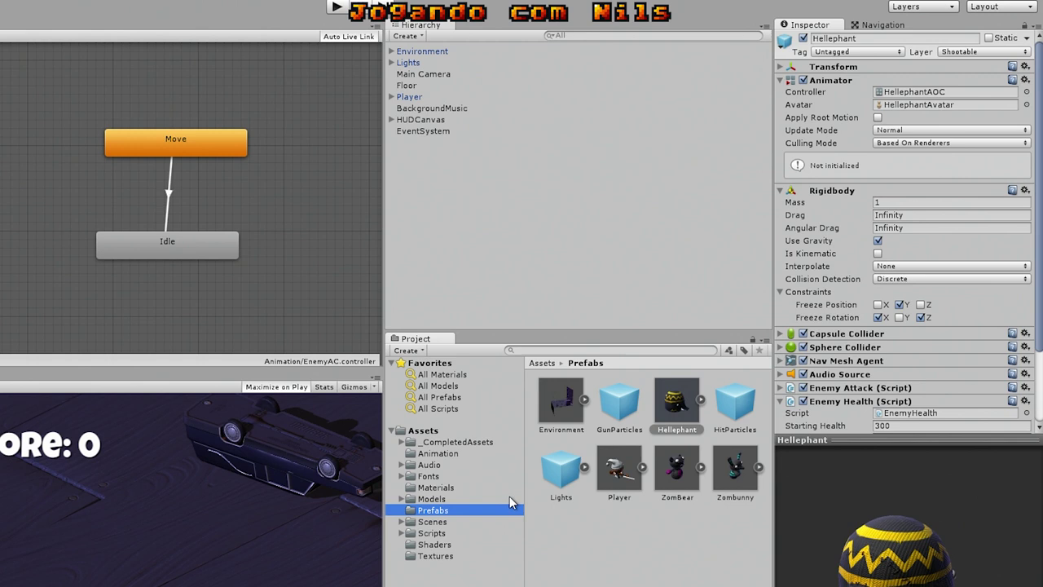
left_click(675, 481)
left_click(738, 482)
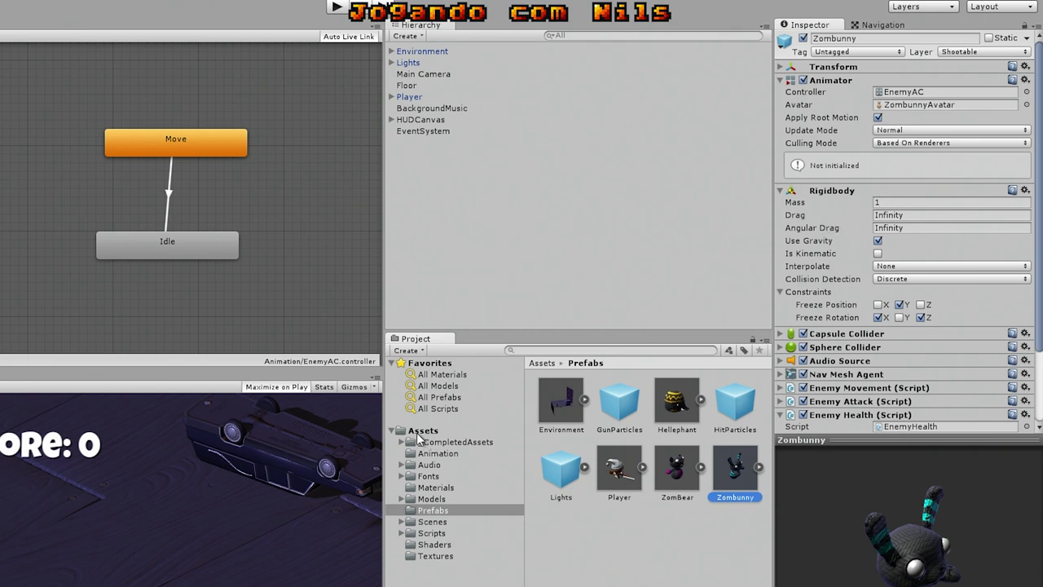
left_click(423, 431)
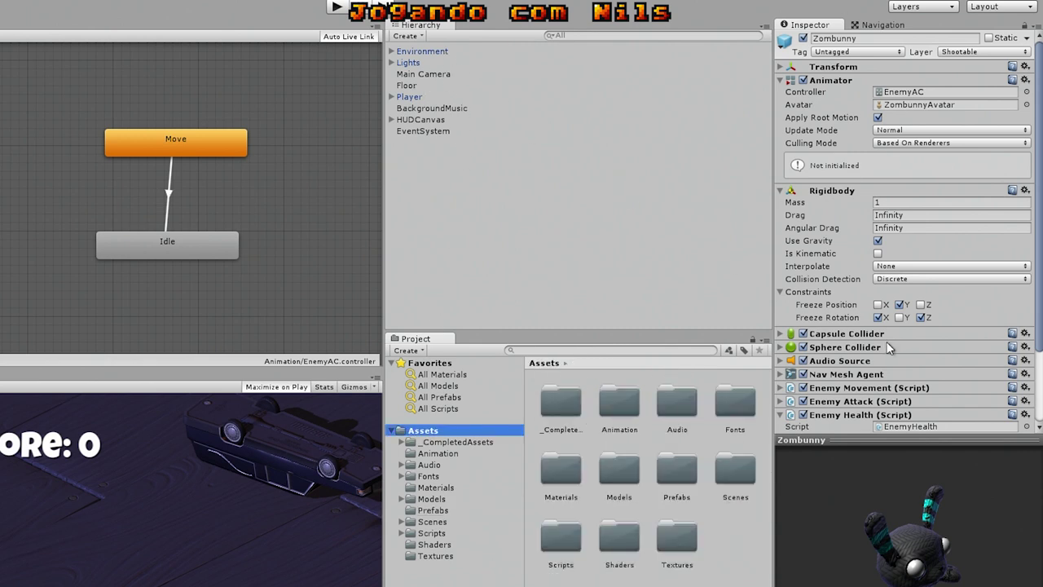
mouse_move(803, 216)
Create an empty GameObject from the Hierarchy's Create menu and rename it EnemyManager.
left_click(458, 207)
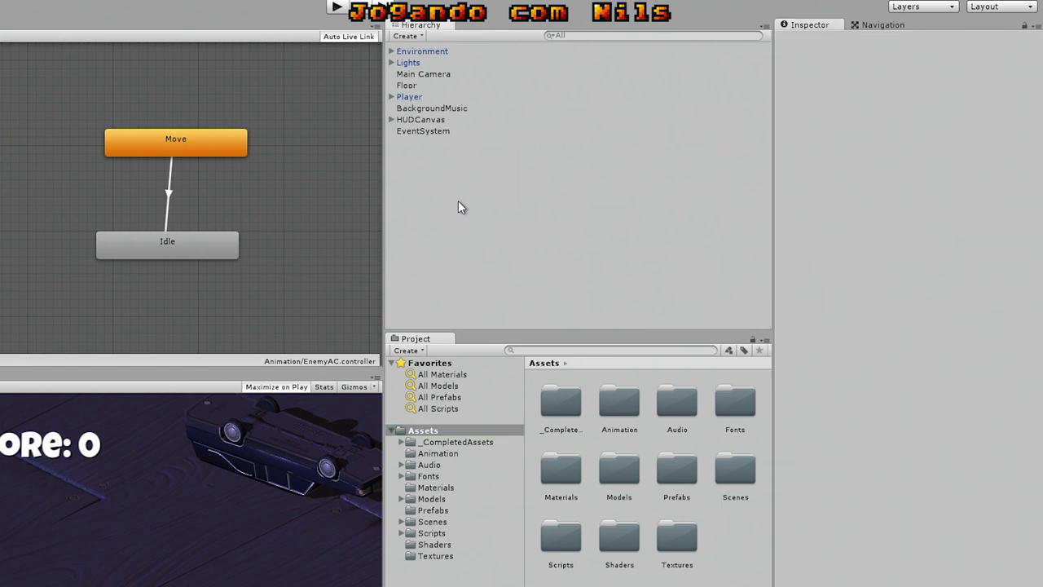
left_click(430, 52)
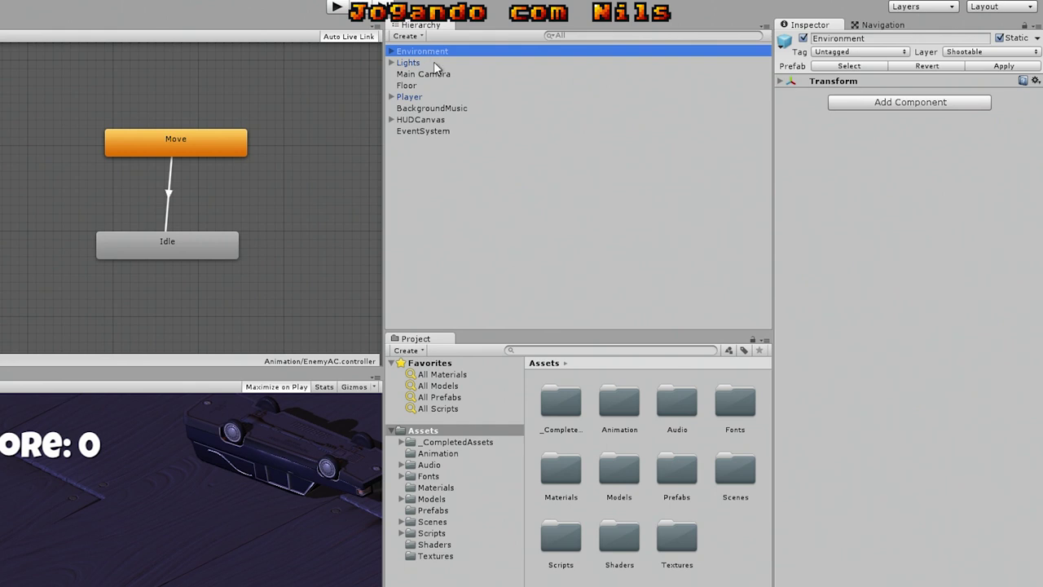
left_click(404, 244)
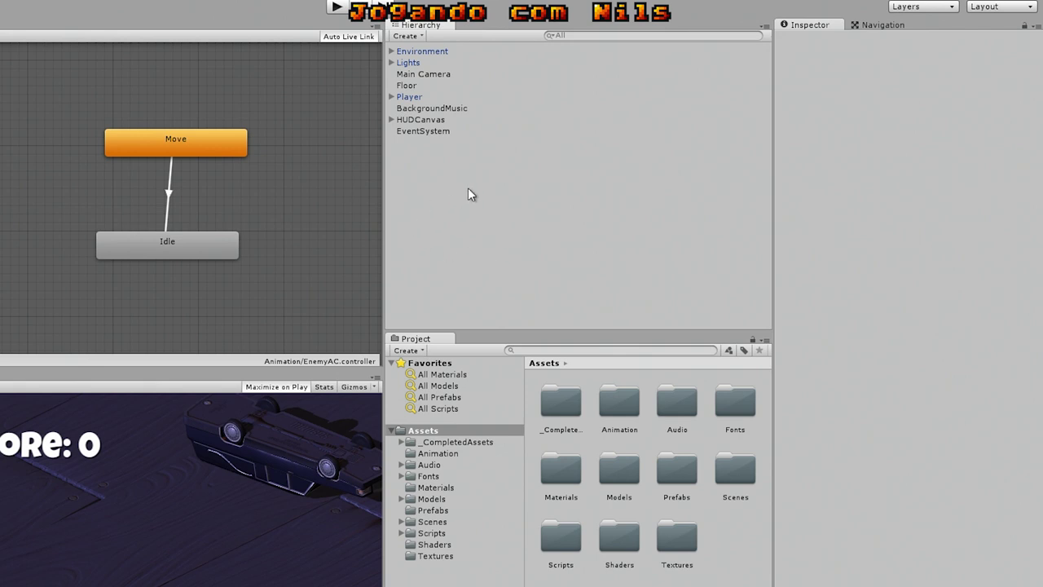
left_click(420, 37)
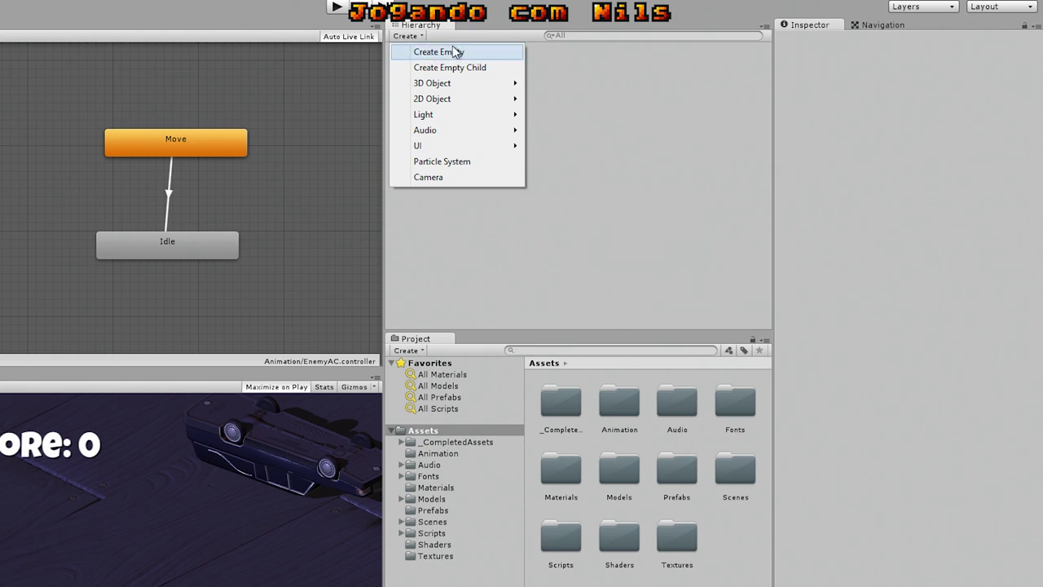
left_click(455, 52)
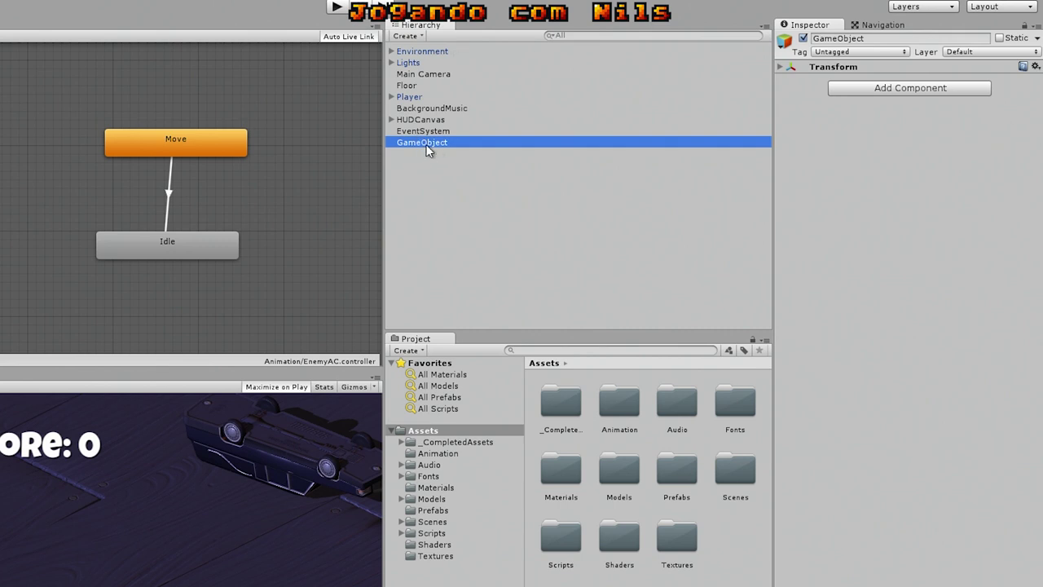
left_click(425, 142)
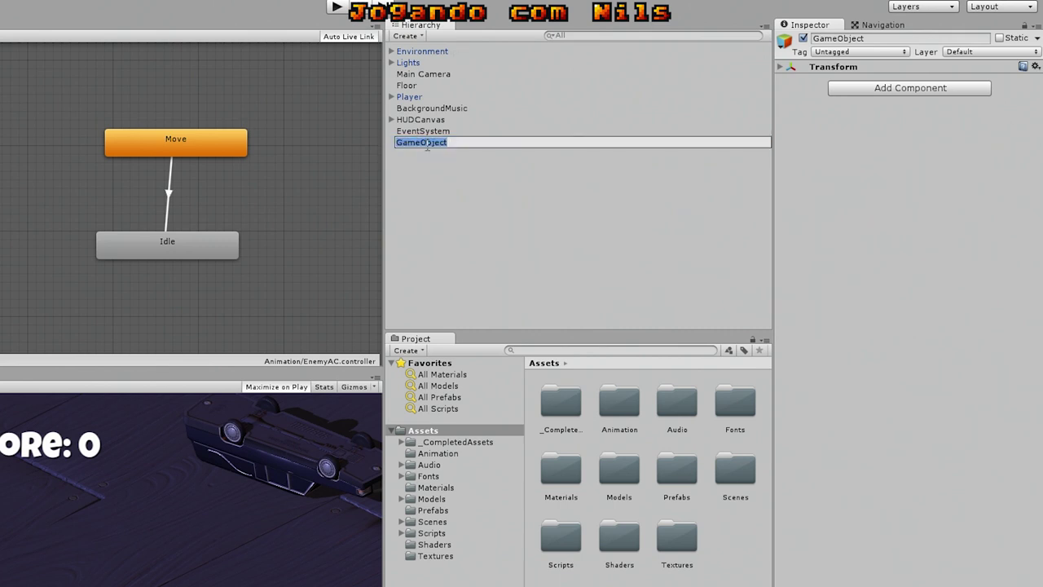
type("Ene")
type("my")
type("Manager")
left_click(447, 160)
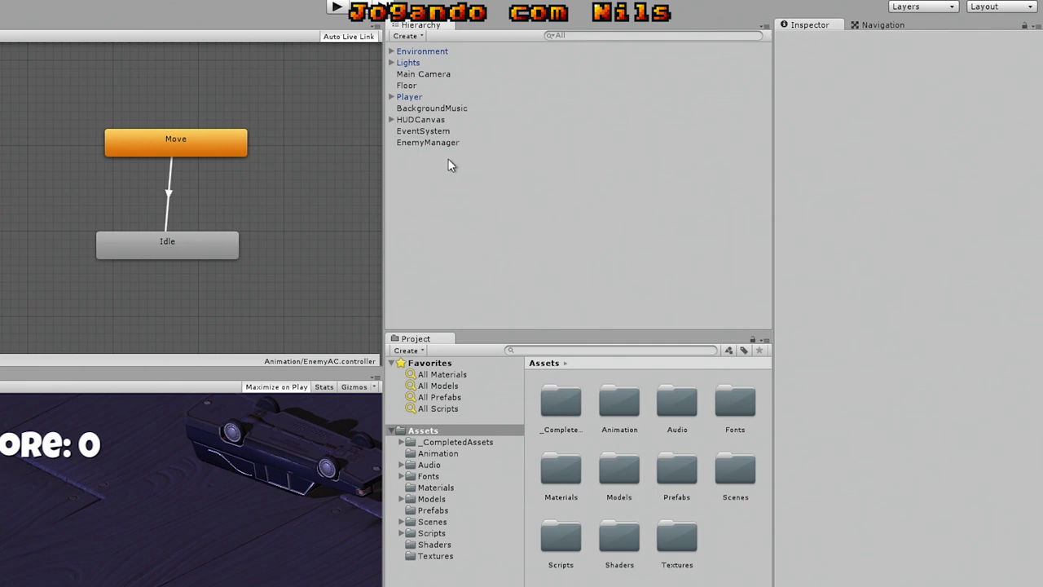
left_click(455, 143)
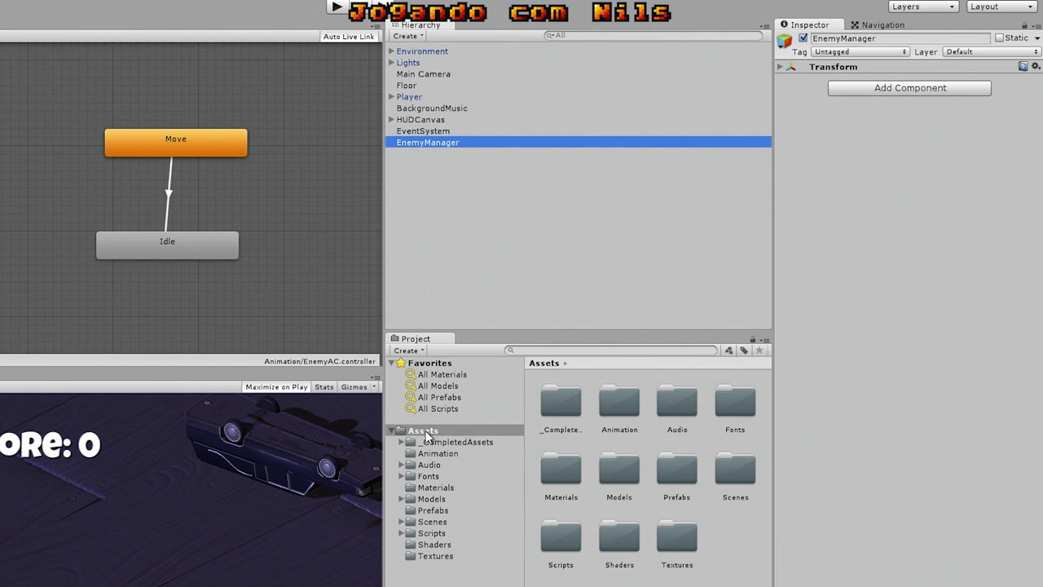
Attach EnemyManager.cs from Scripts > Managers to the EnemyManager object and open the script.
left_click(432, 535)
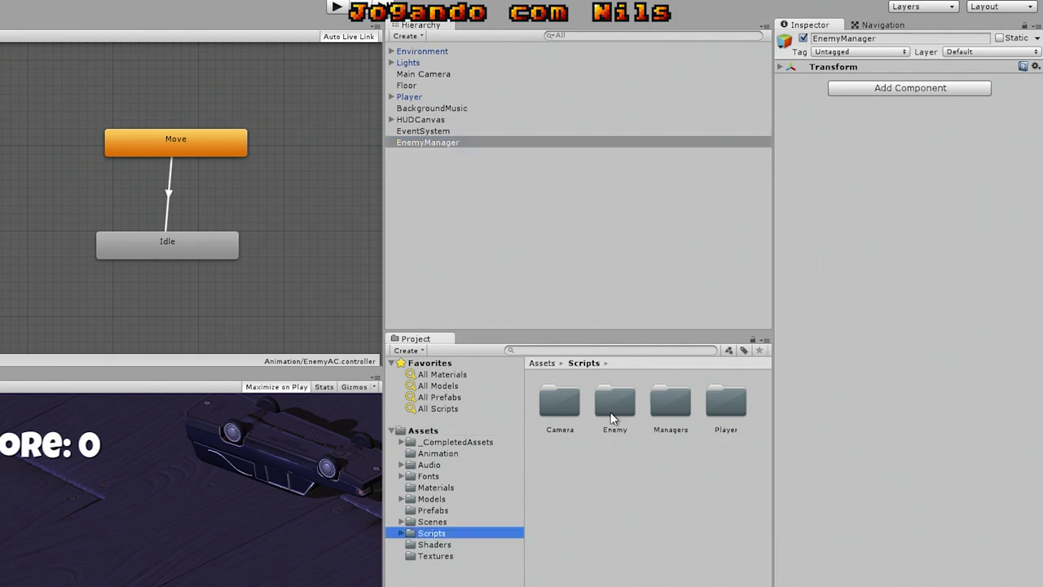
double_click(681, 409)
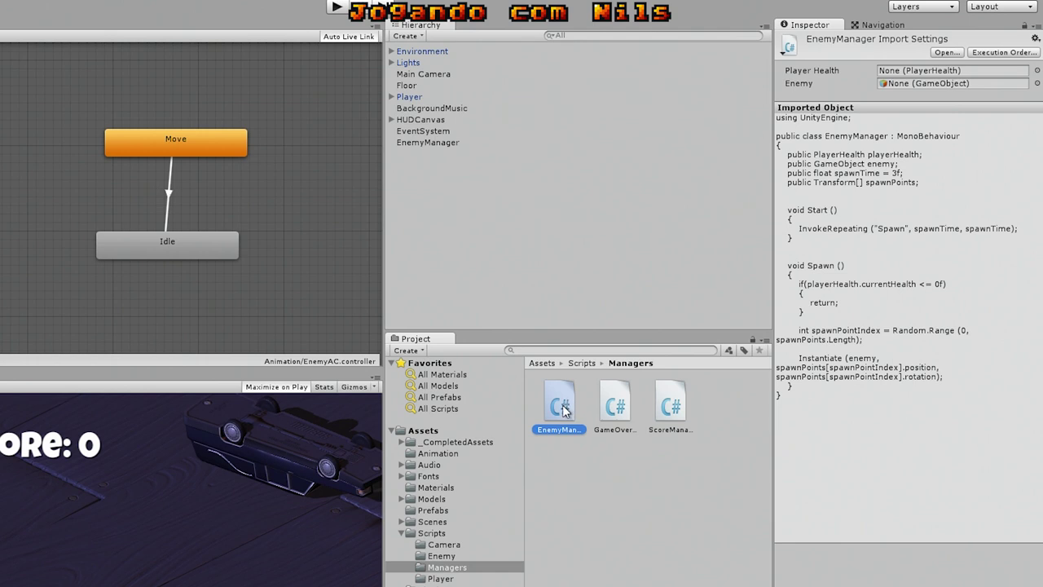
left_click_drag(570, 406, 566, 367)
mouse_move(518, 142)
left_mouse_down()
mouse_move(569, 413)
mouse_move(436, 145)
left_mouse_up()
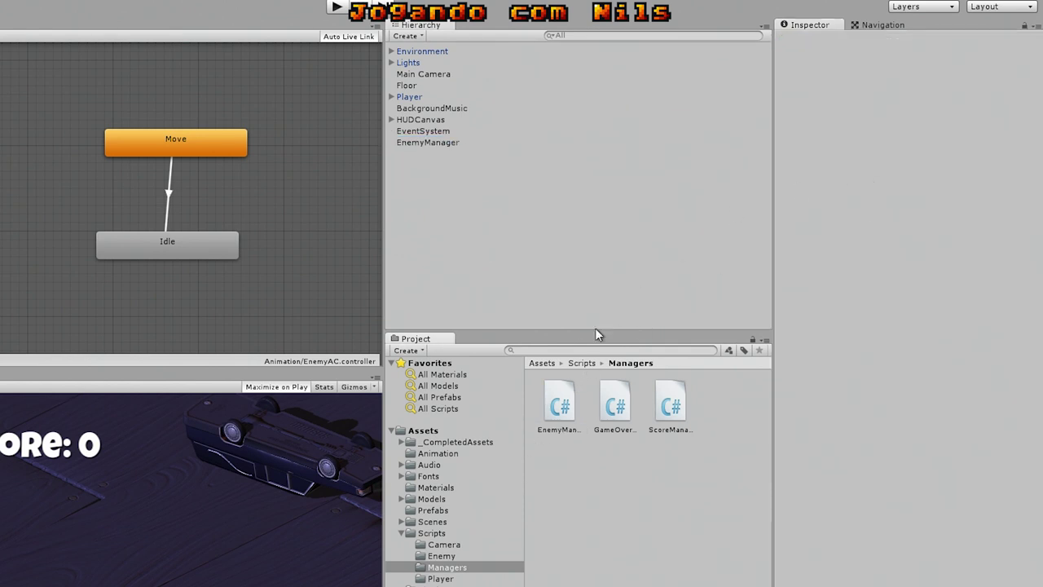
left_click(428, 145)
left_click_drag(568, 411, 902, 232)
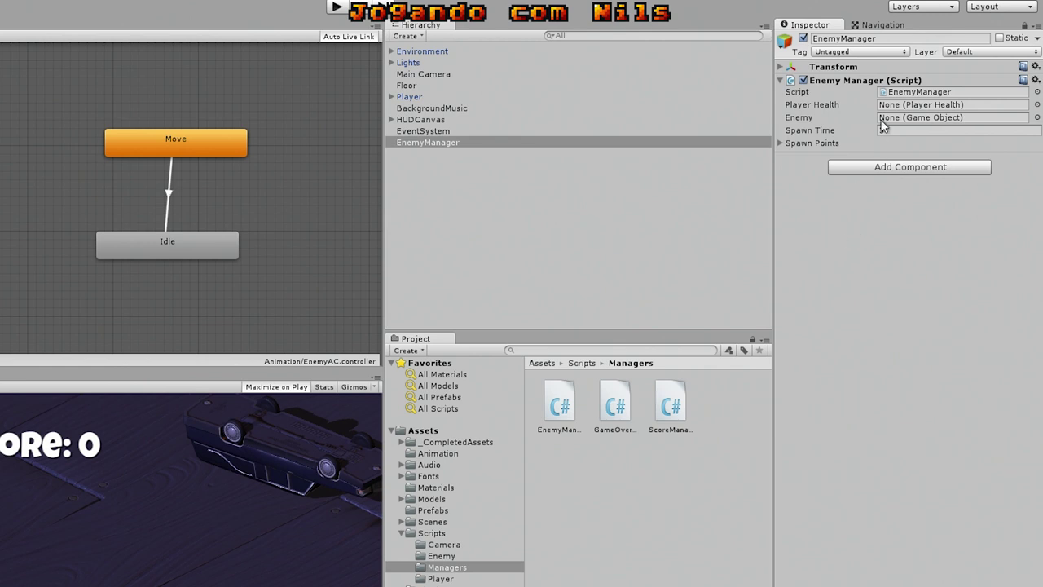
left_click(559, 414)
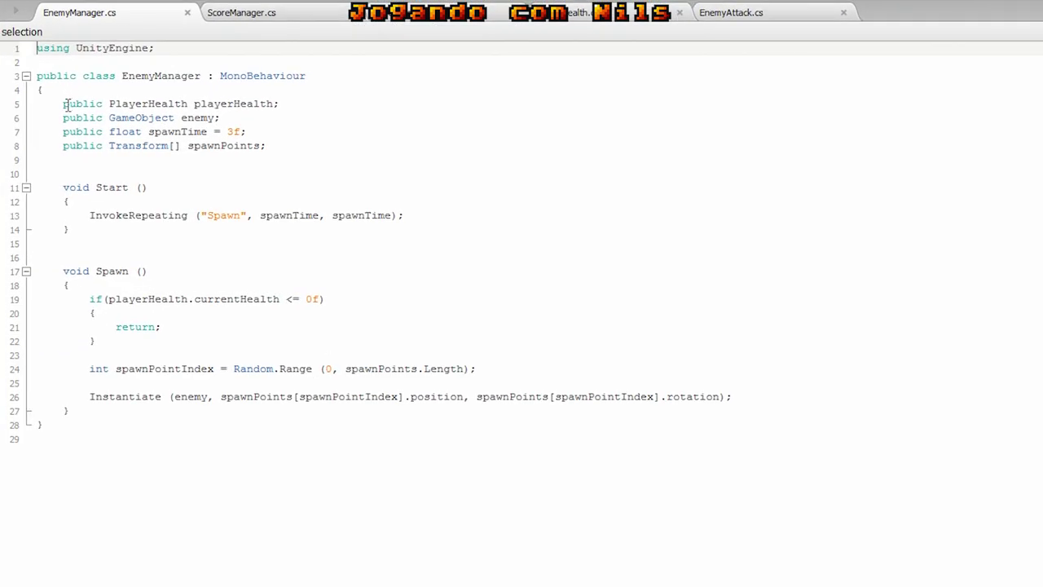
left_click_drag(176, 116, 333, 150)
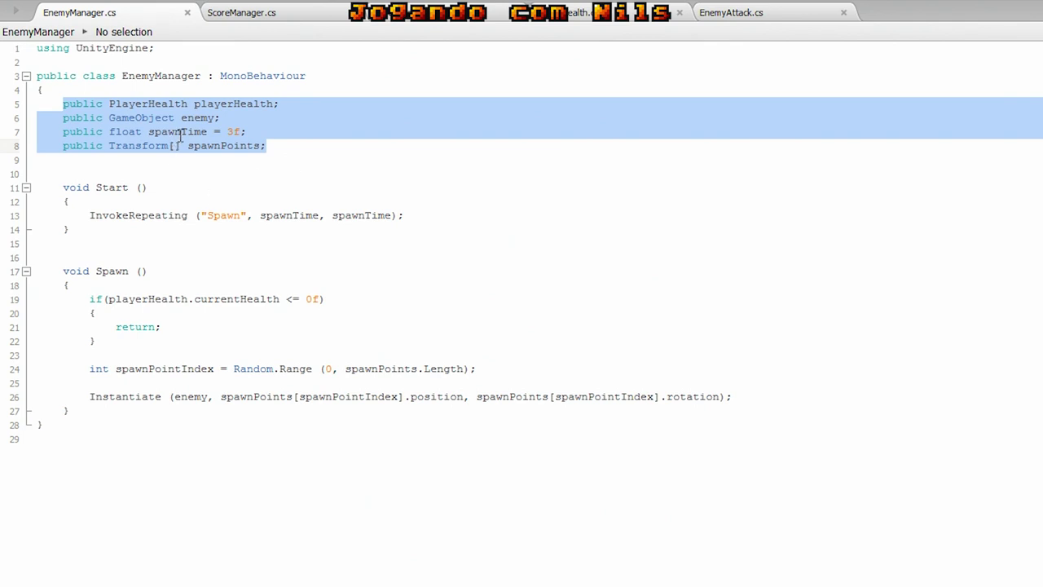
double_click(184, 103)
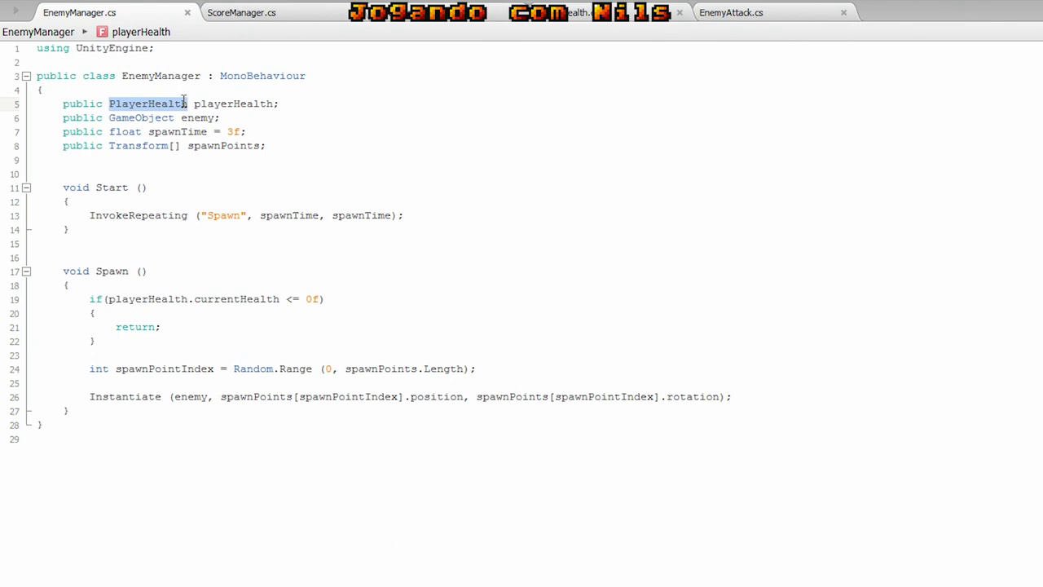
double_click(230, 104)
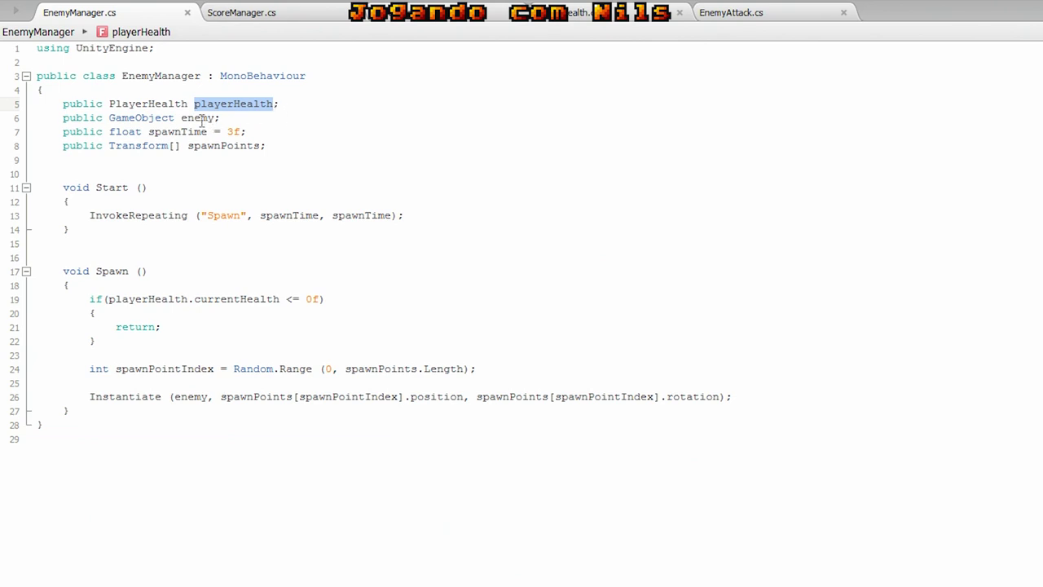
mouse_move(201, 121)
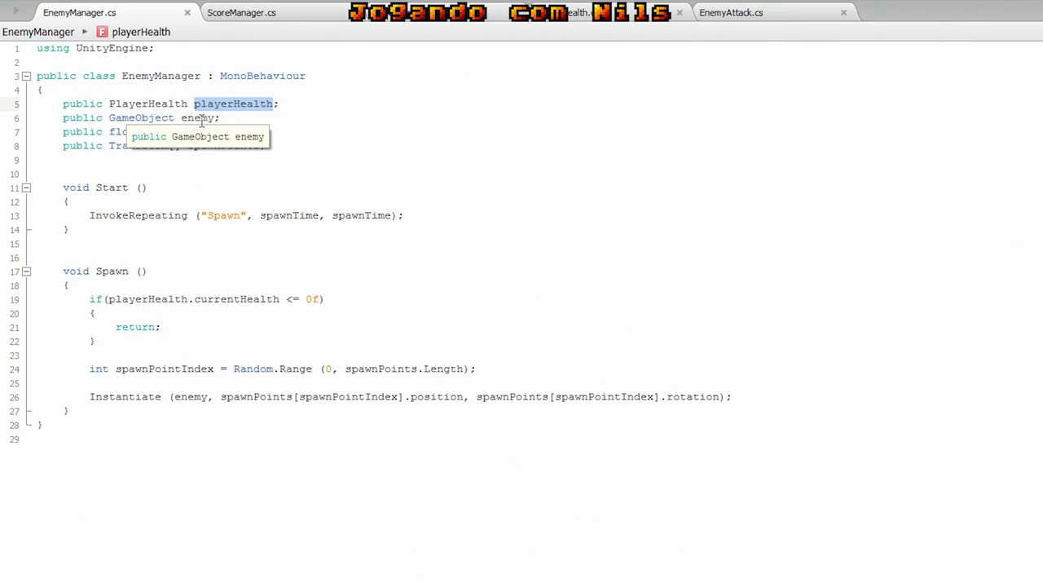
double_click(146, 118)
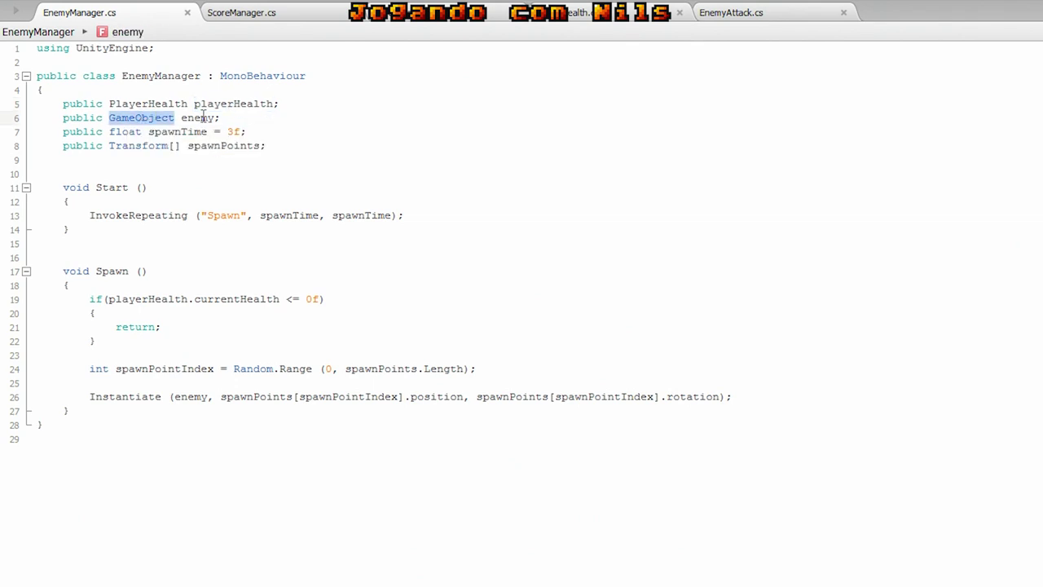
double_click(203, 117)
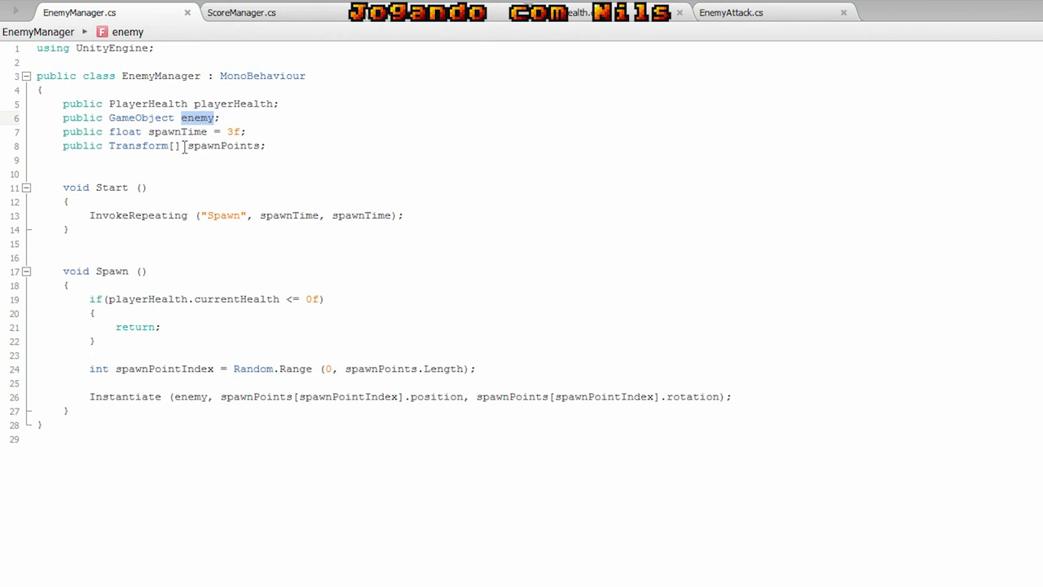
double_click(156, 117)
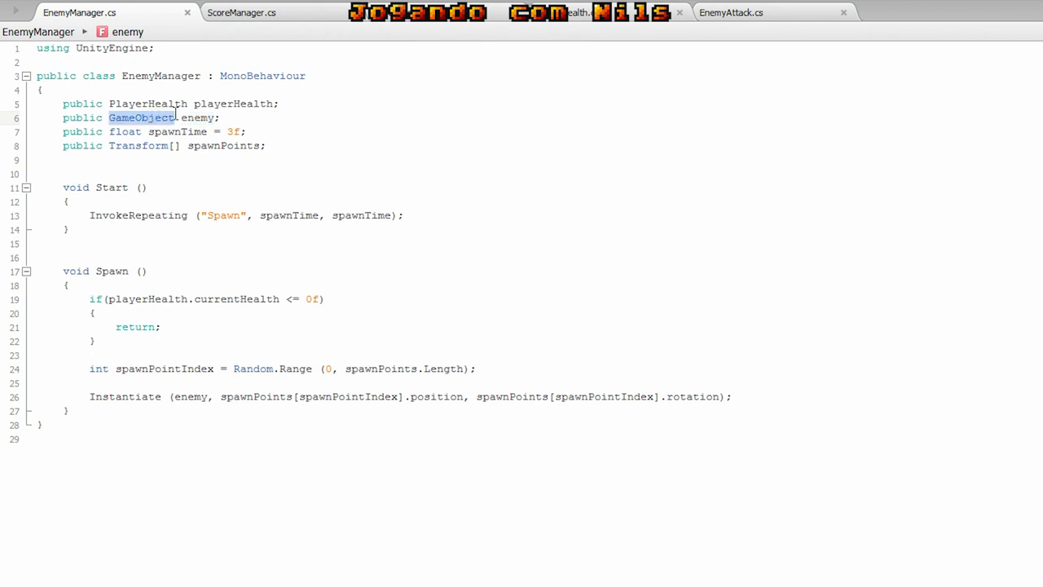
double_click(187, 118)
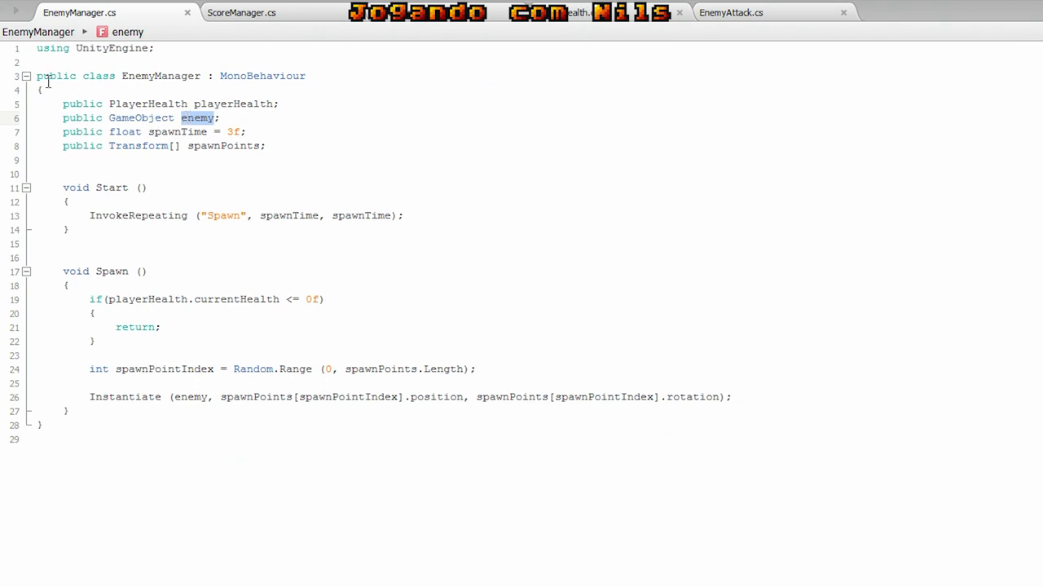
mouse_move(38, 76)
left_mouse_down()
mouse_move(71, 86)
mouse_move(207, 75)
left_mouse_up()
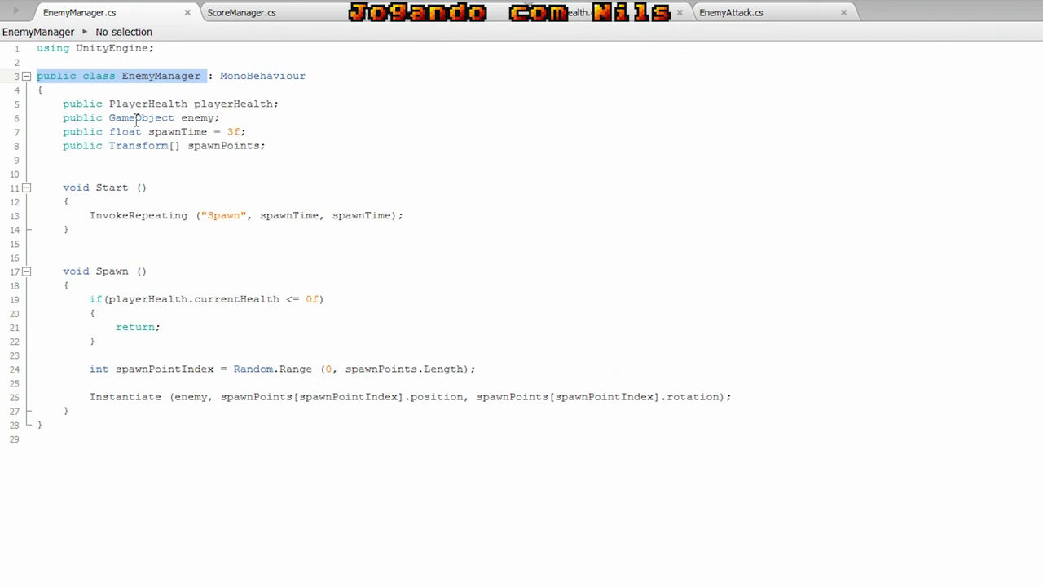
left_click_drag(114, 119, 237, 120)
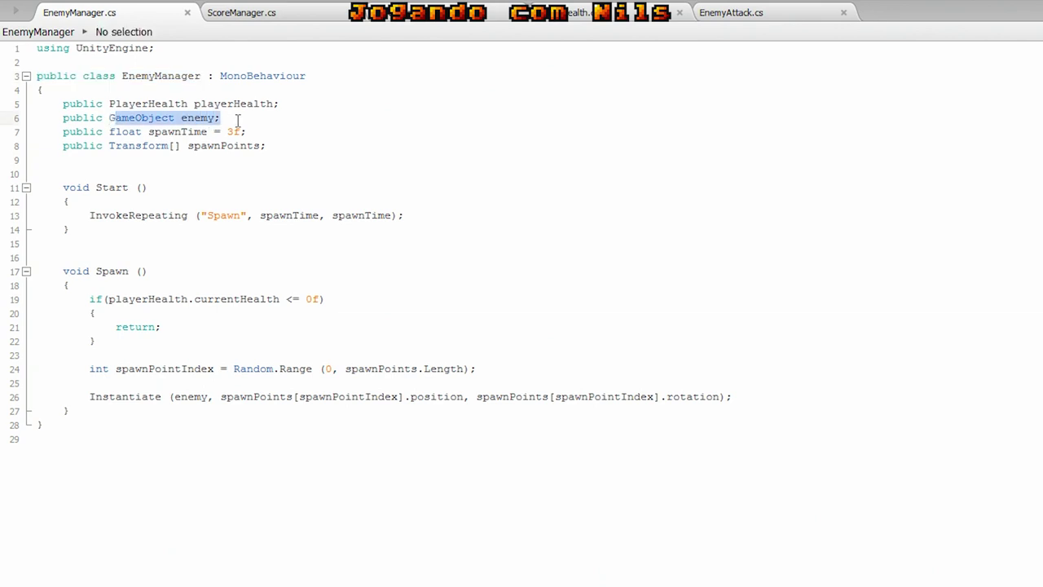
left_click(172, 132)
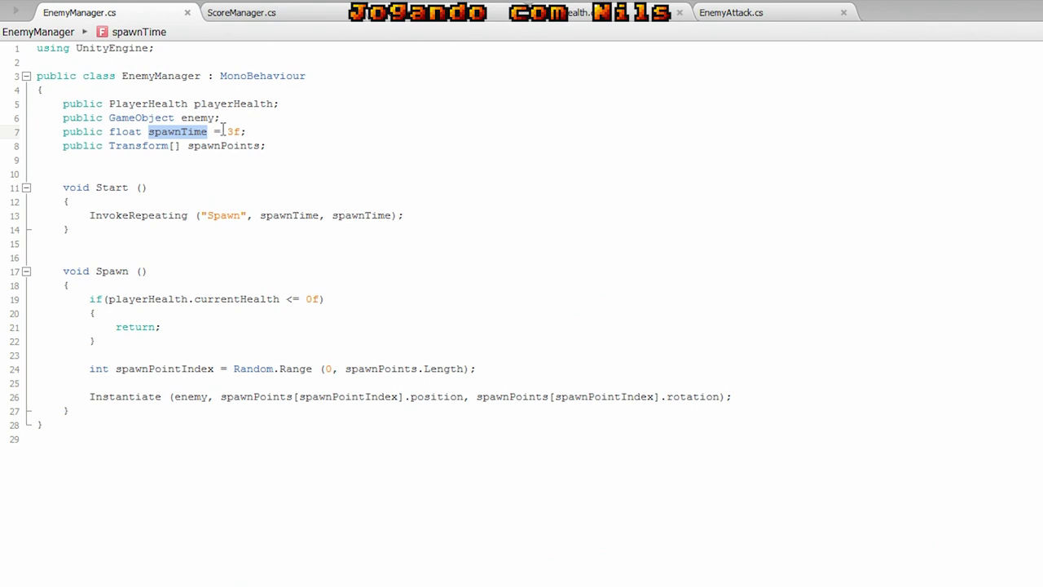
left_click(229, 146)
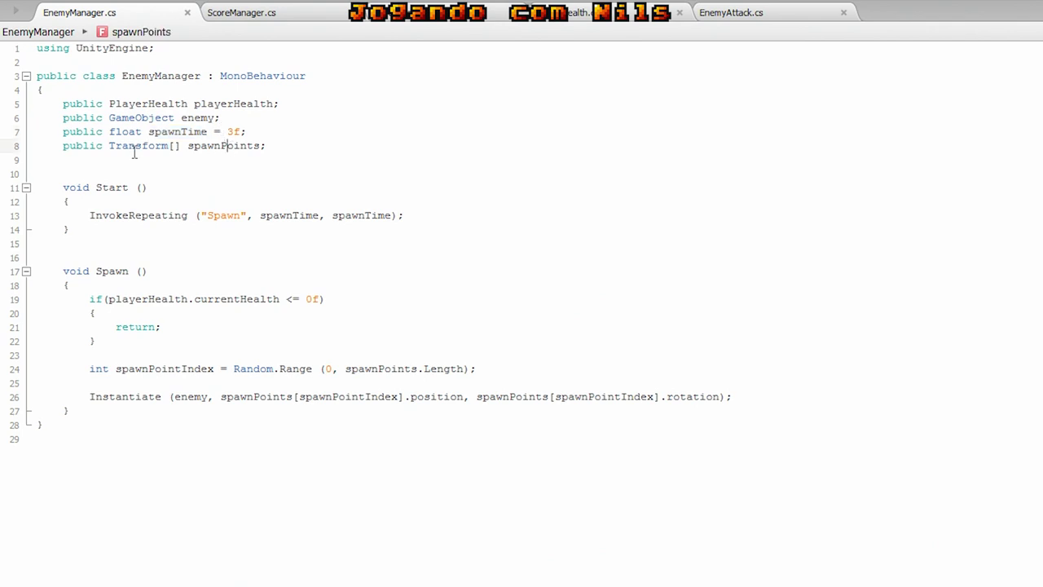
double_click(136, 146)
left_click_drag(181, 146, 170, 146)
mouse_move(241, 210)
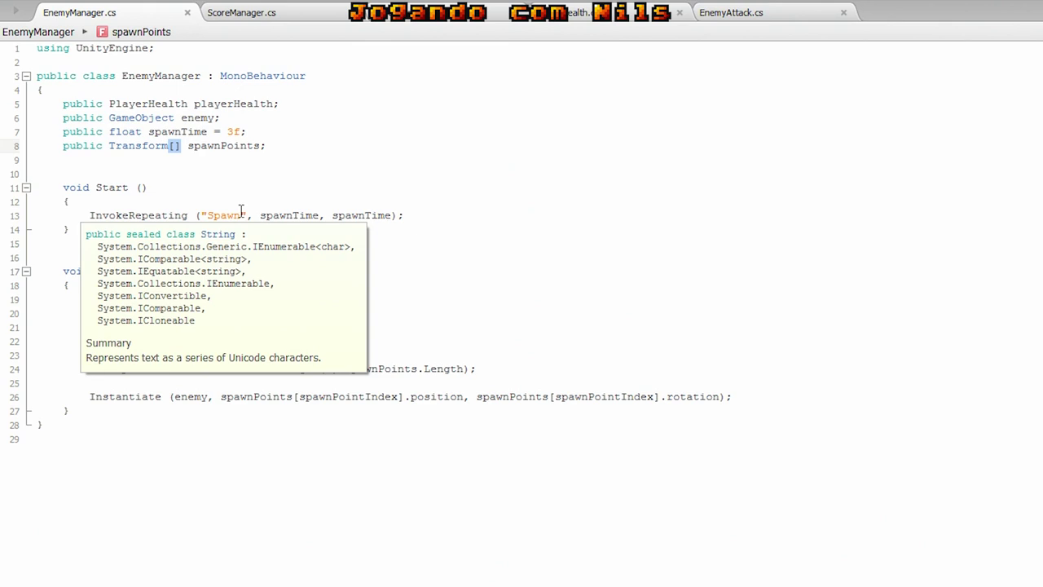
double_click(243, 145)
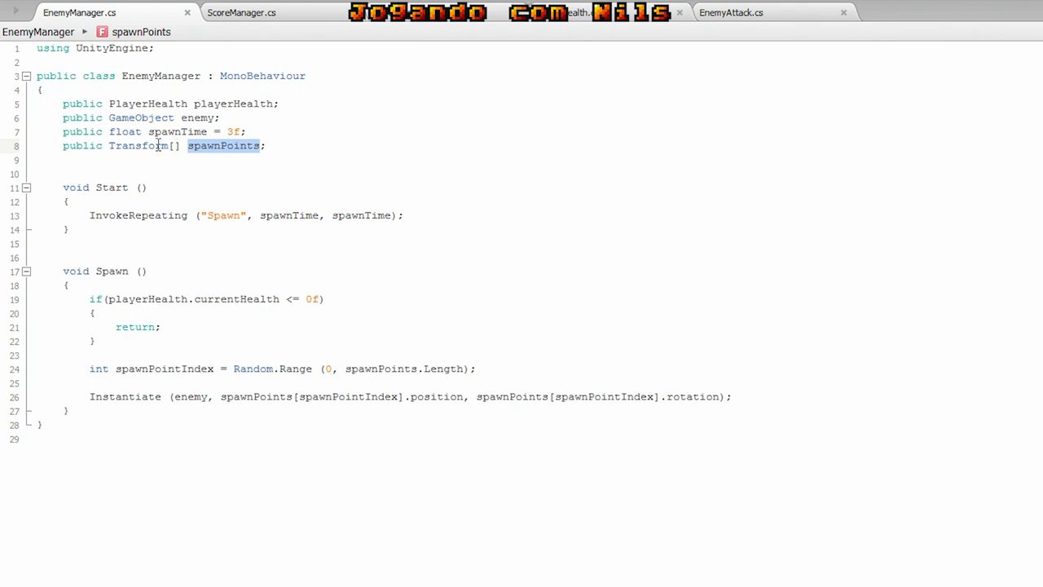
double_click(163, 145)
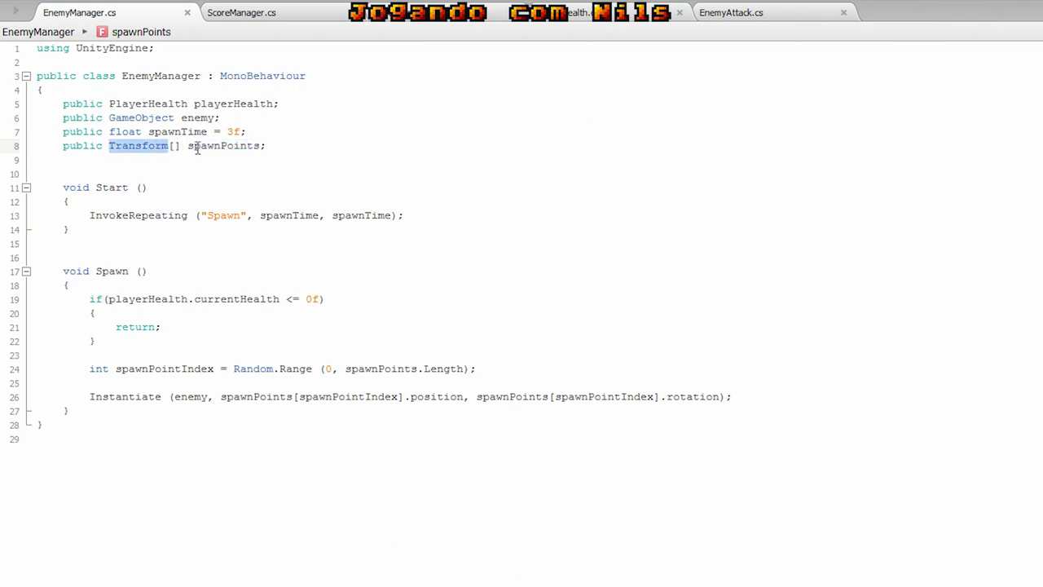
double_click(196, 146)
left_click_drag(64, 132, 246, 132)
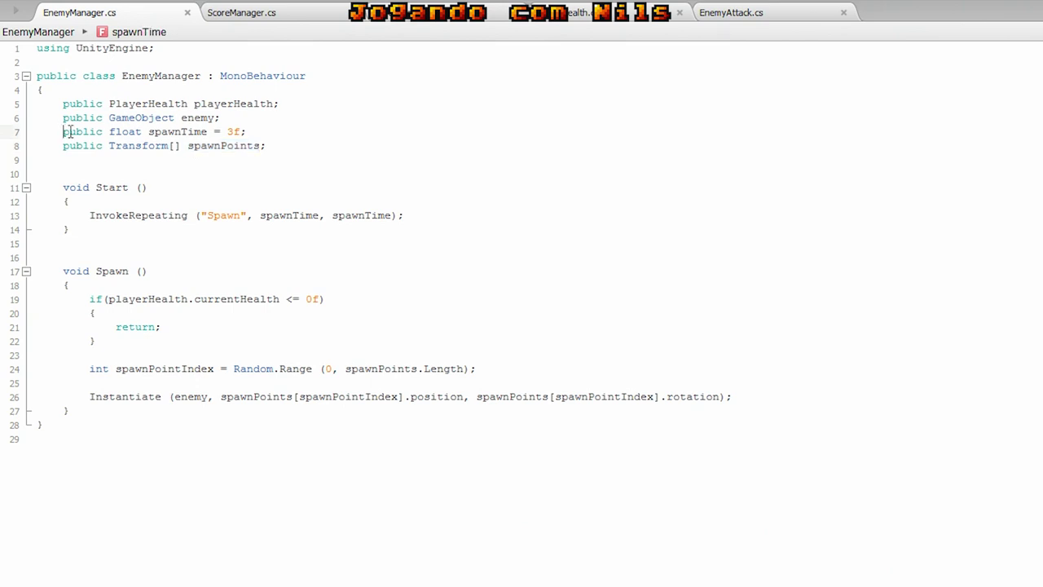
left_click(174, 145)
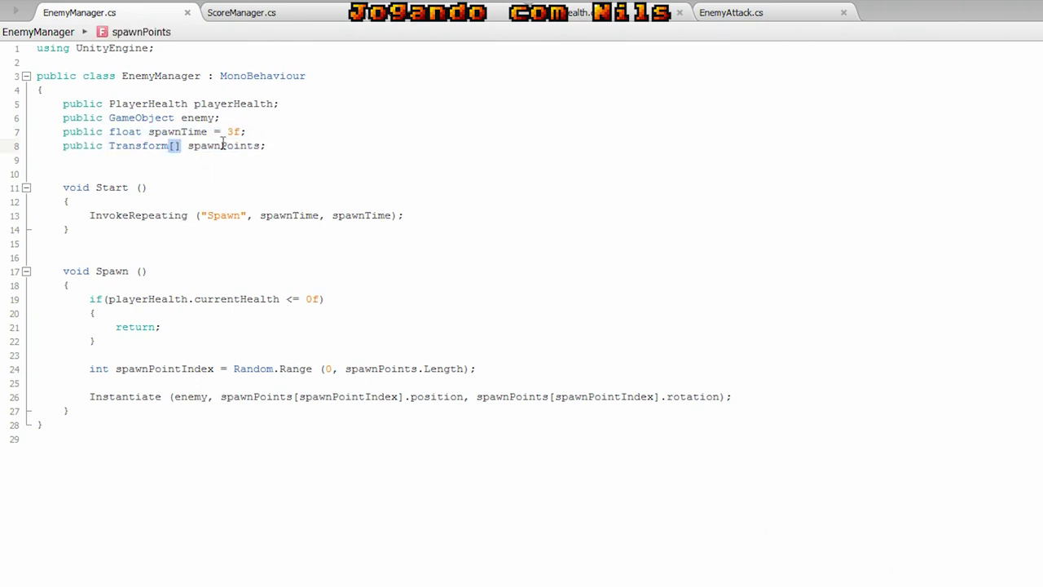
mouse_move(222, 143)
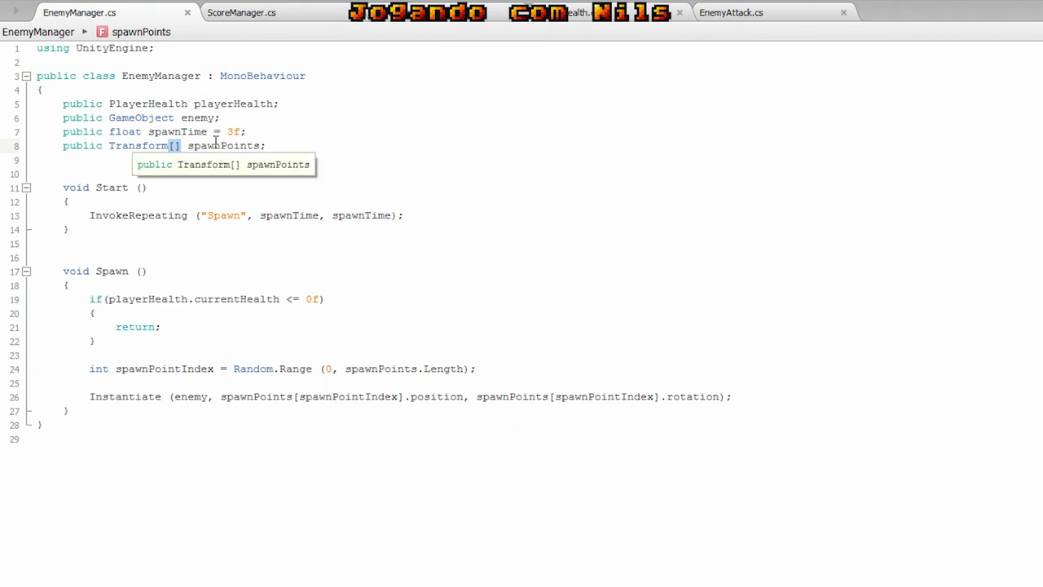
double_click(241, 145)
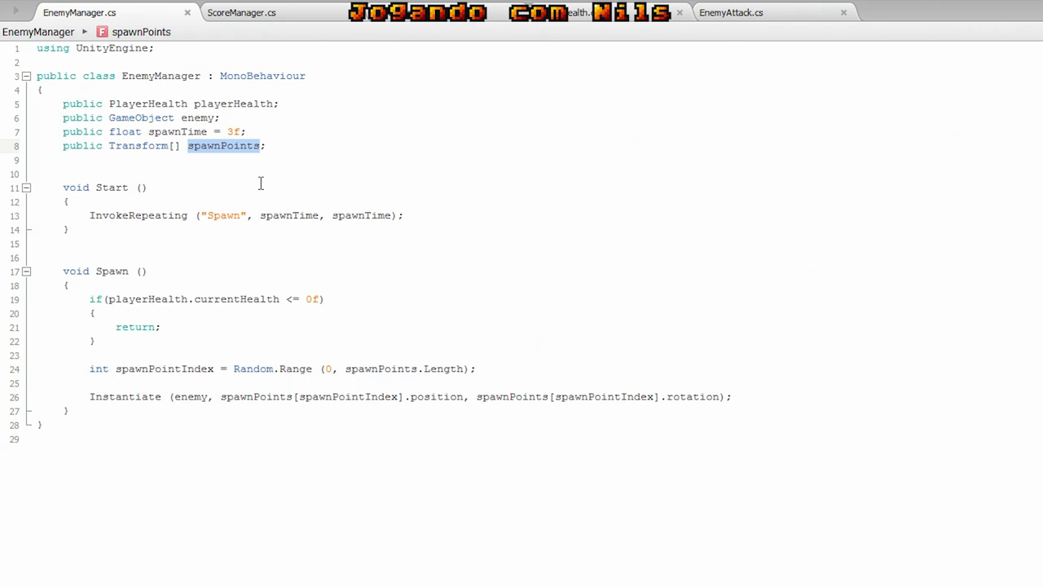
left_click(173, 145)
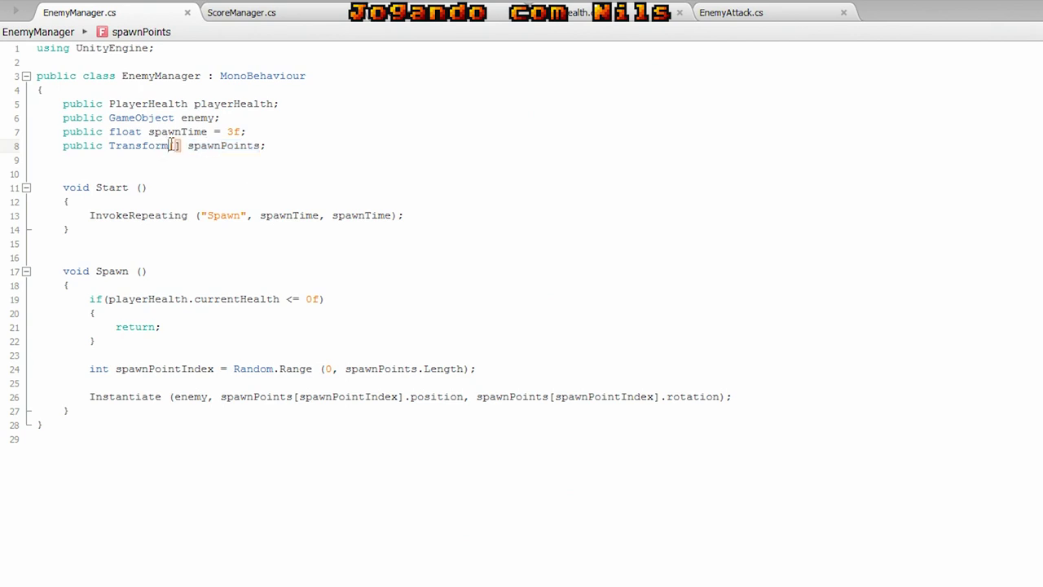
double_click(235, 145)
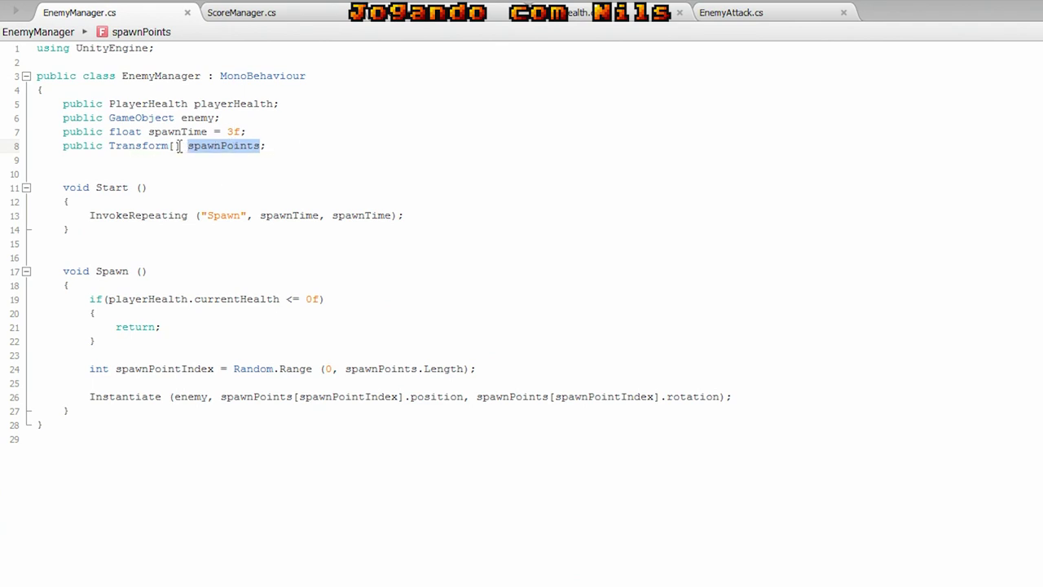
left_click(181, 147)
left_click(376, 146)
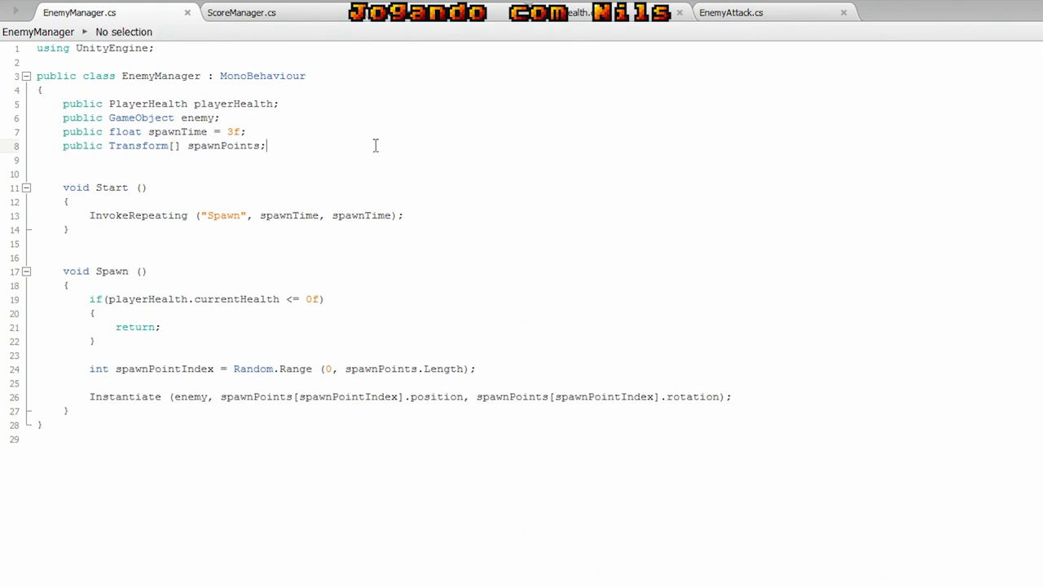
Add the line-9 comment '//spawnPoint [ponto1, ponto2, ponto3]' below the Transform[] spawnPoints declaration.
key("Return")
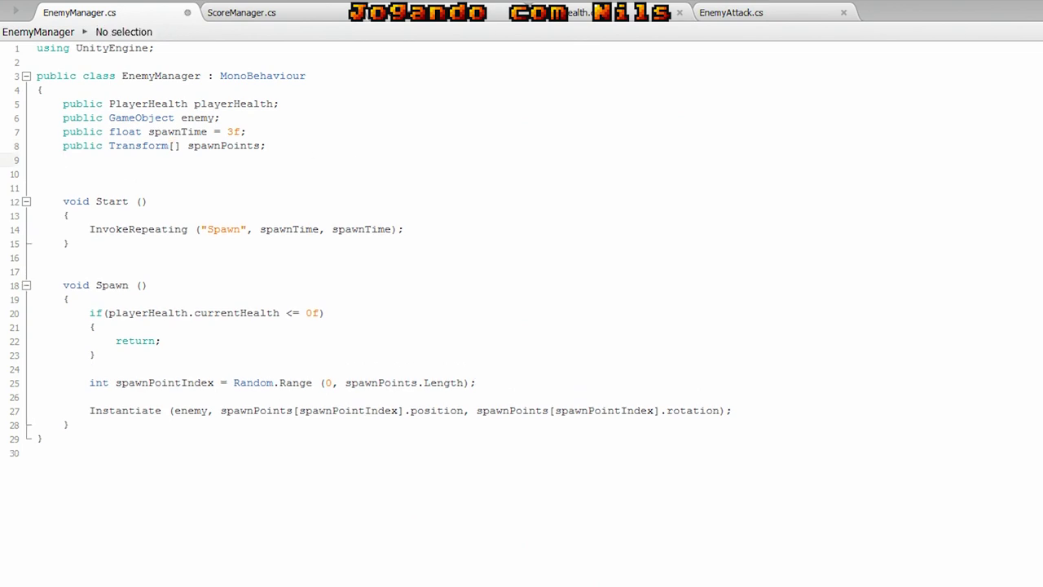
type("[")
type("ponto1, ")
type("ponto2")
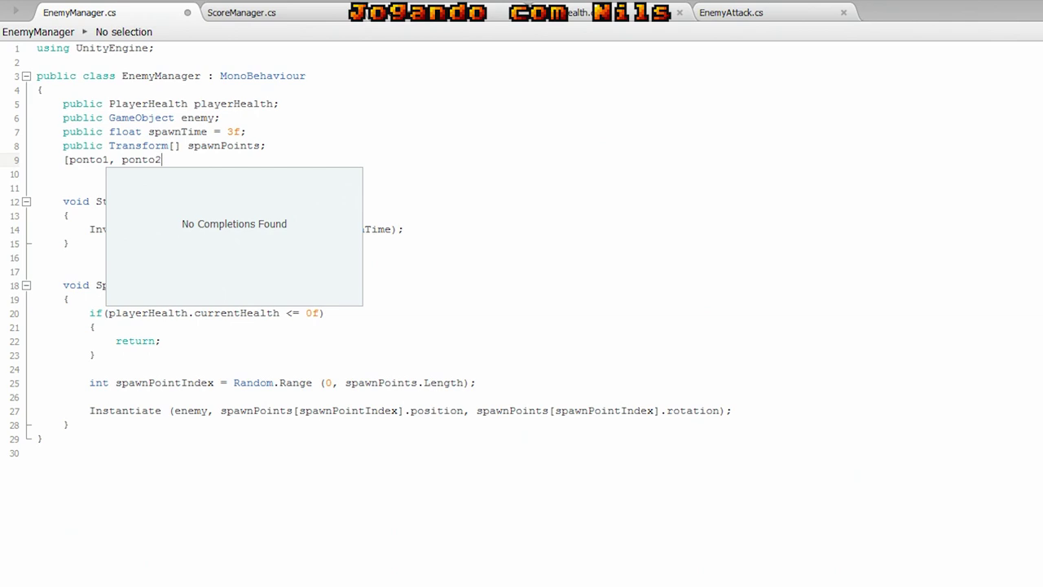
type(", ")
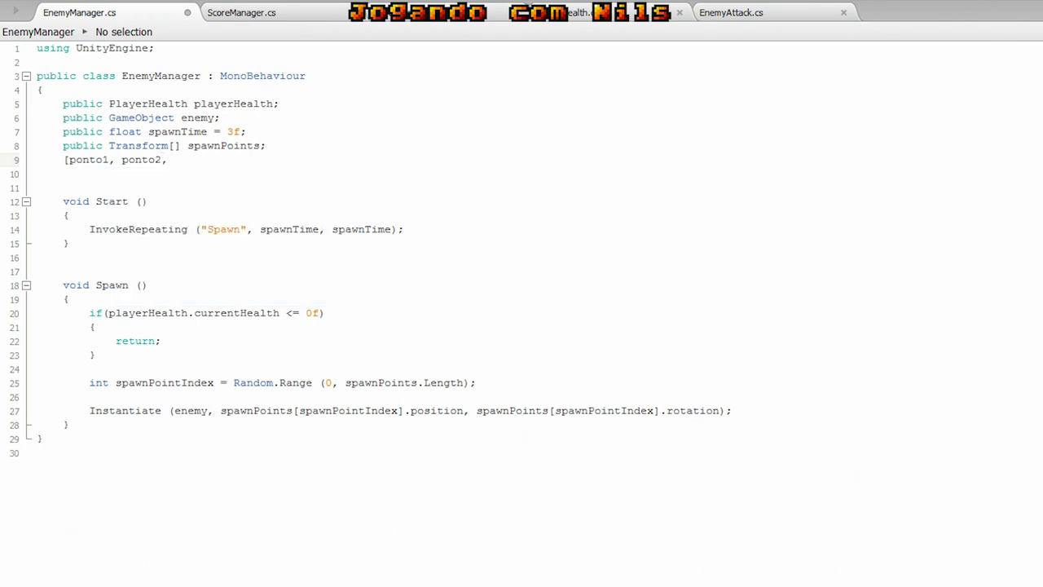
type("tra")
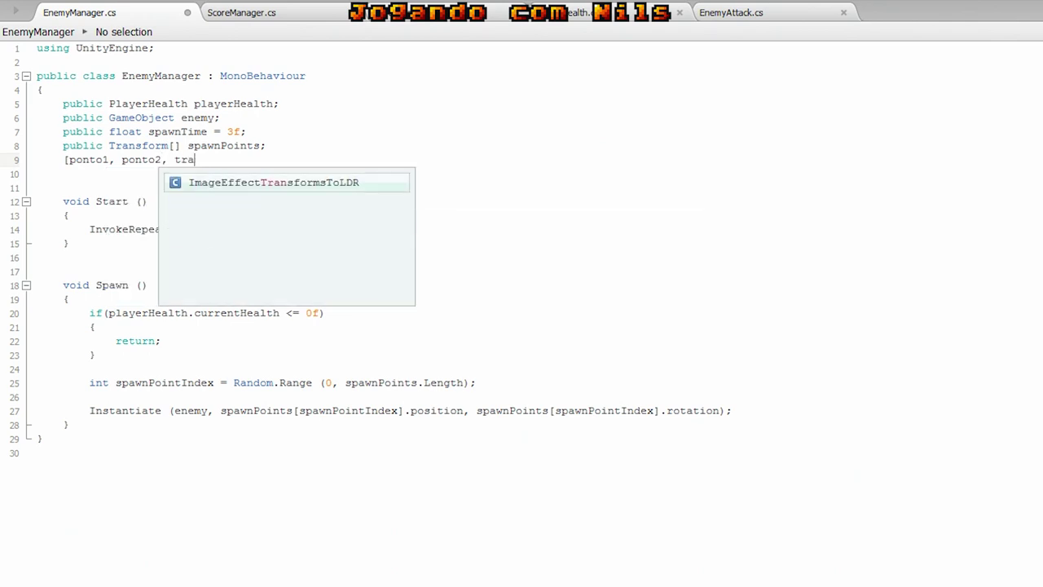
type("nsform")
key("Return")
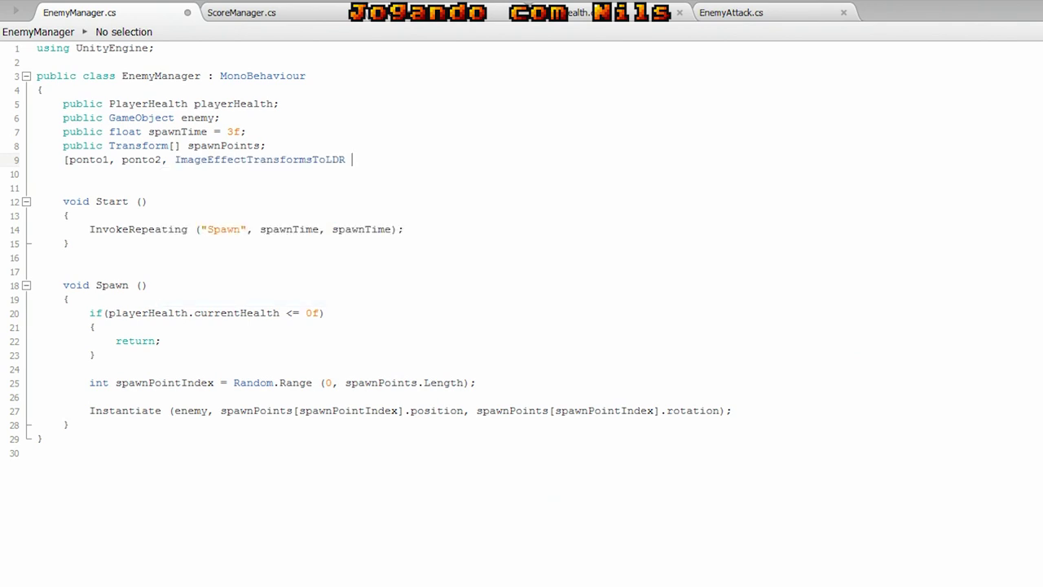
double_click(282, 165)
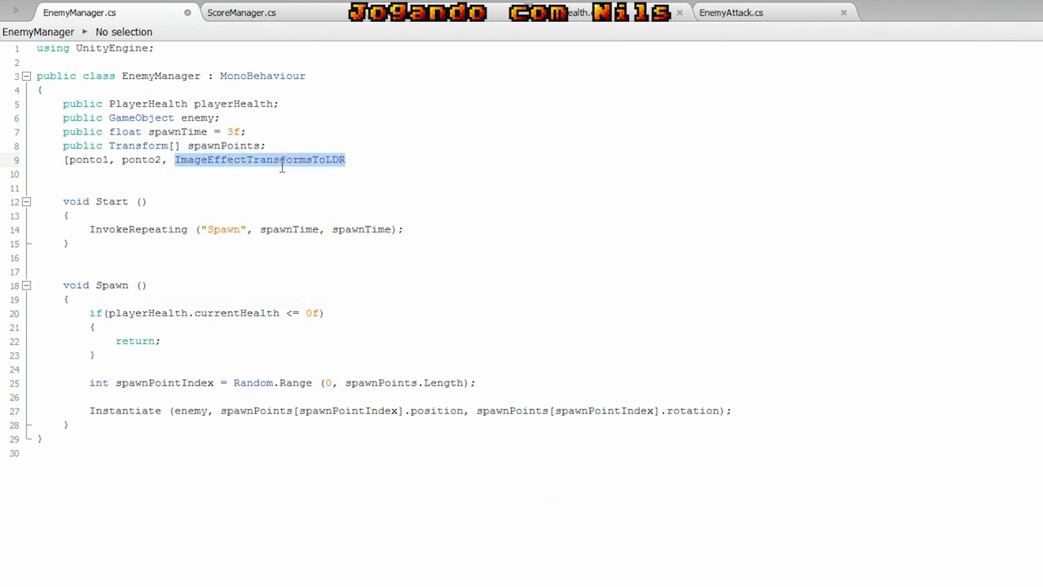
type("pornt")
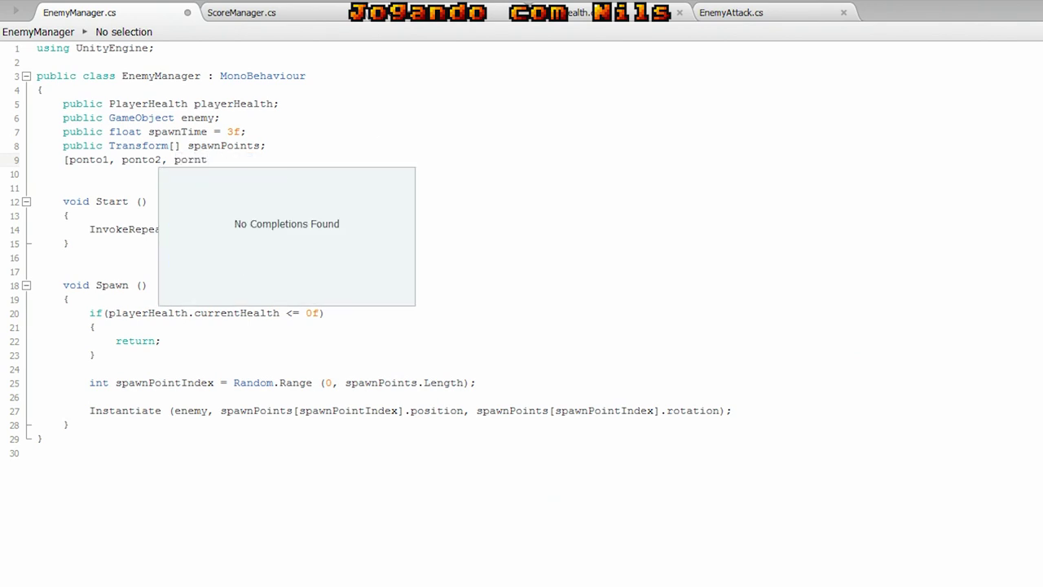
key("BackSpace")
key("BackSpace")
key("BackSpace")
type("nto")
type("3]")
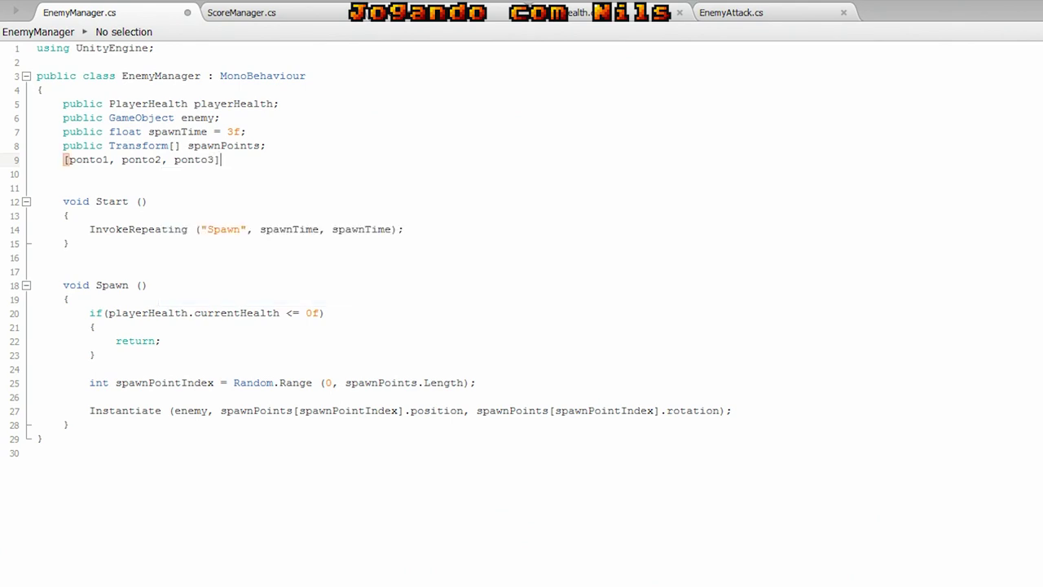
left_click(65, 159)
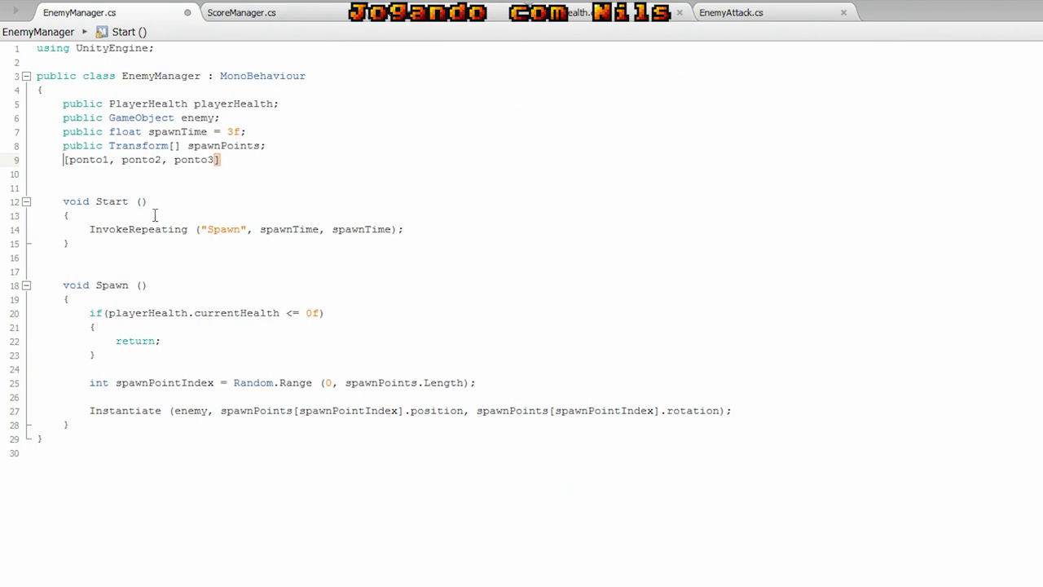
type("//")
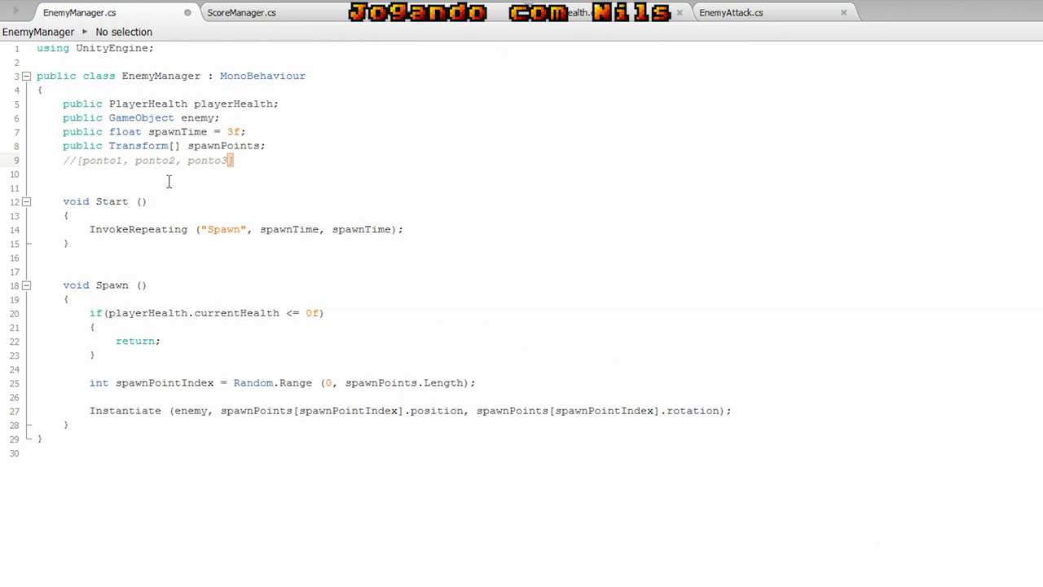
type("spawn")
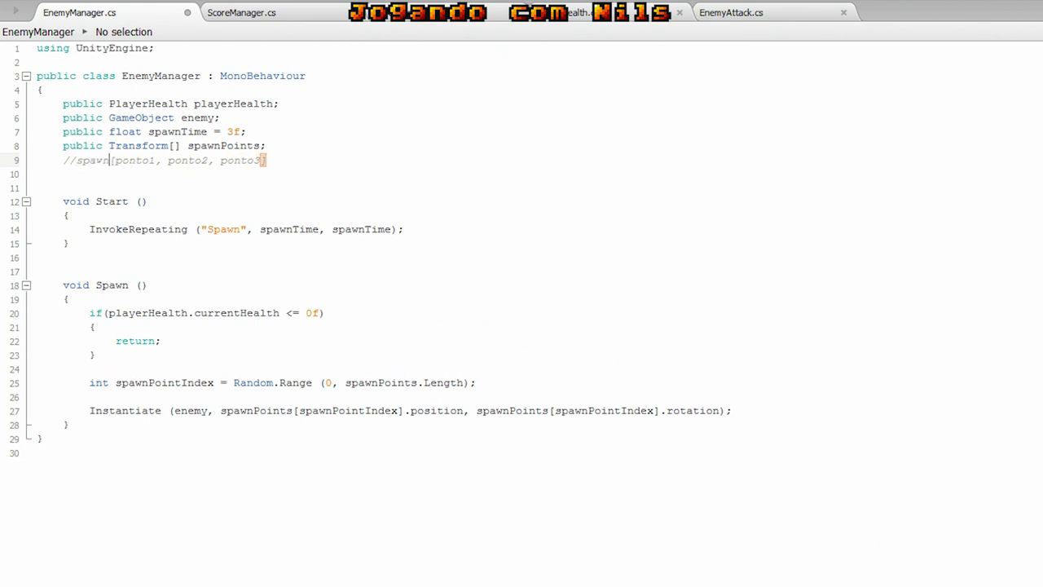
type("Point")
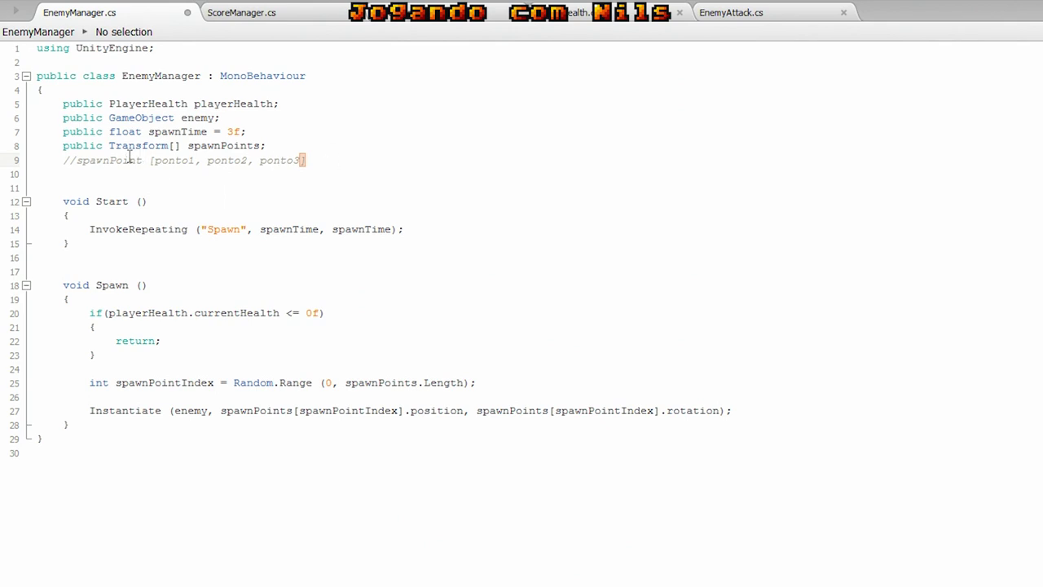
double_click(138, 145)
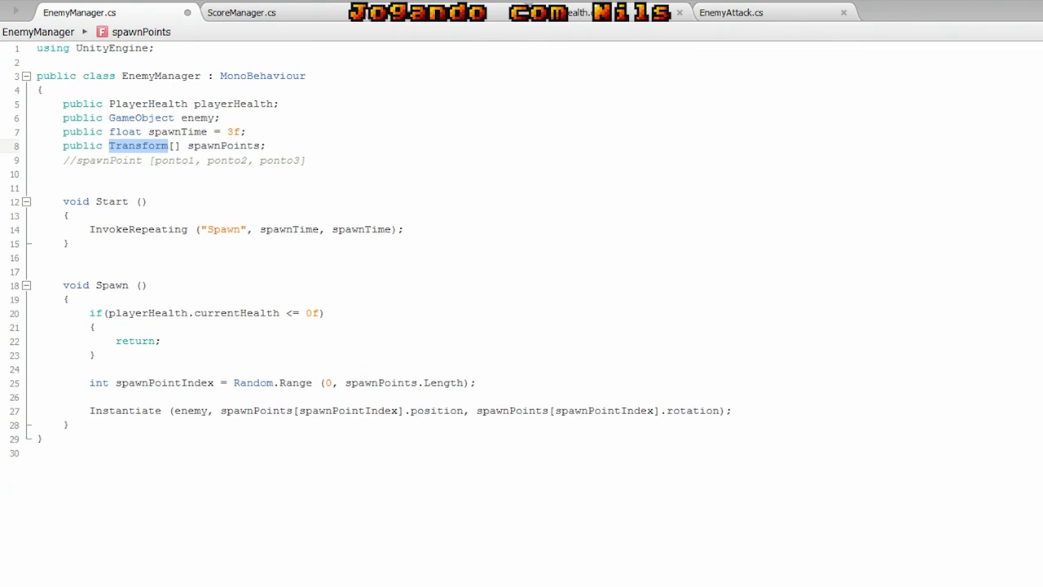
In Unity's Scene view, select the Player and expand its Transform instead of the Animator.
key("alt+Tab")
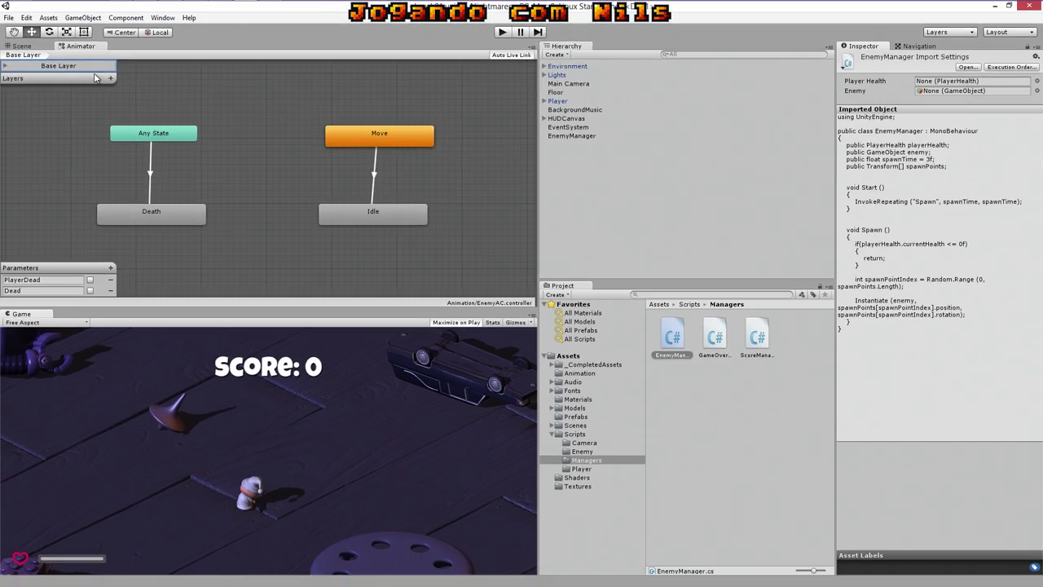
left_click(20, 45)
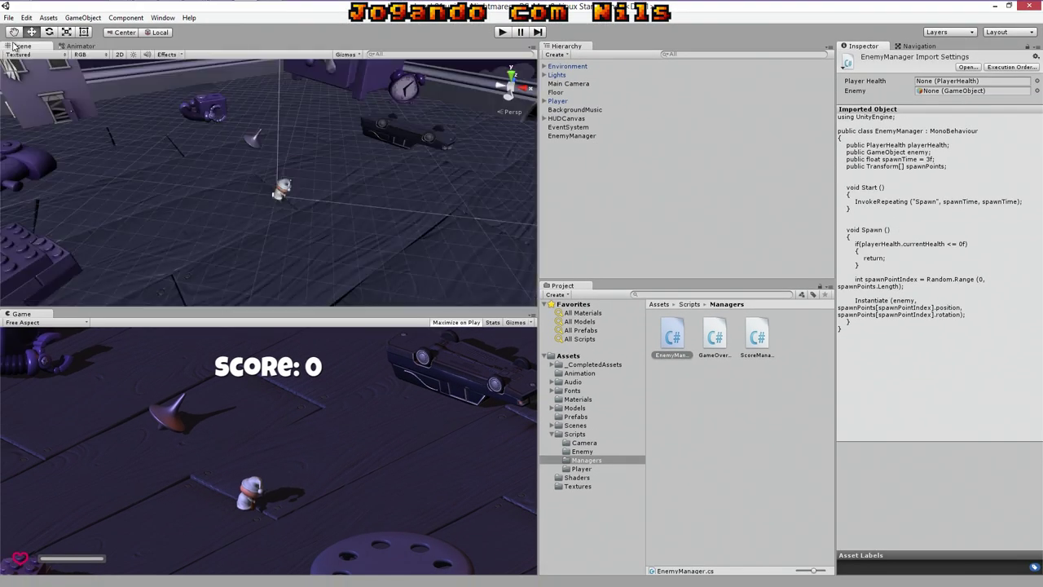
left_click(283, 189)
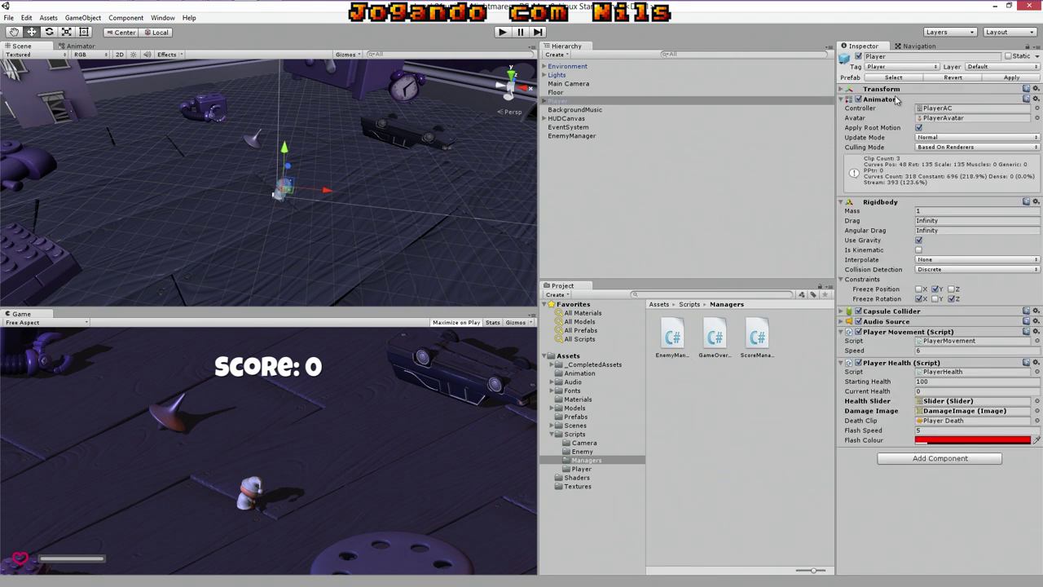
left_click(848, 98)
left_click(844, 88)
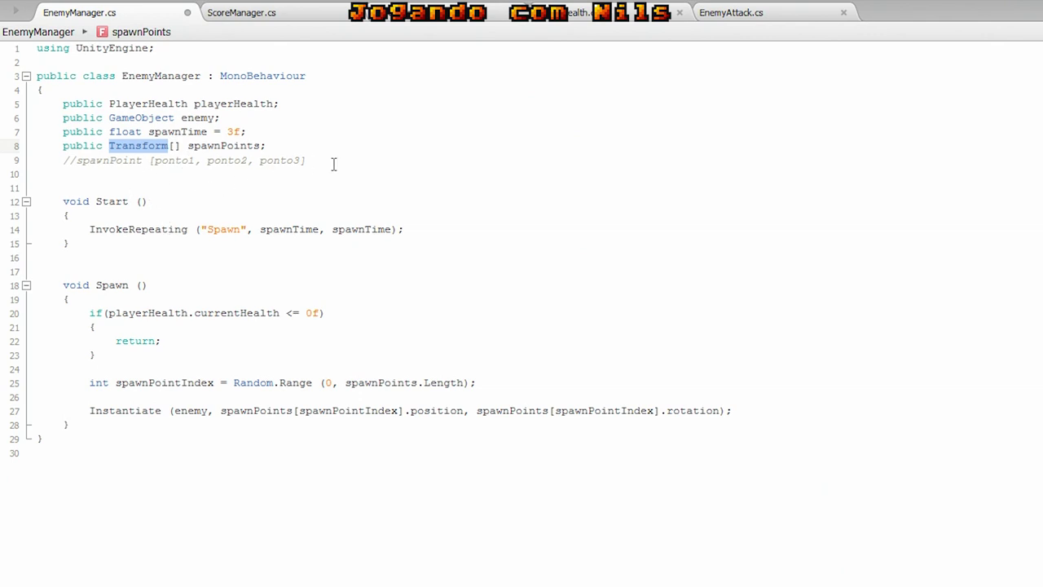
left_click_drag(59, 201, 72, 215)
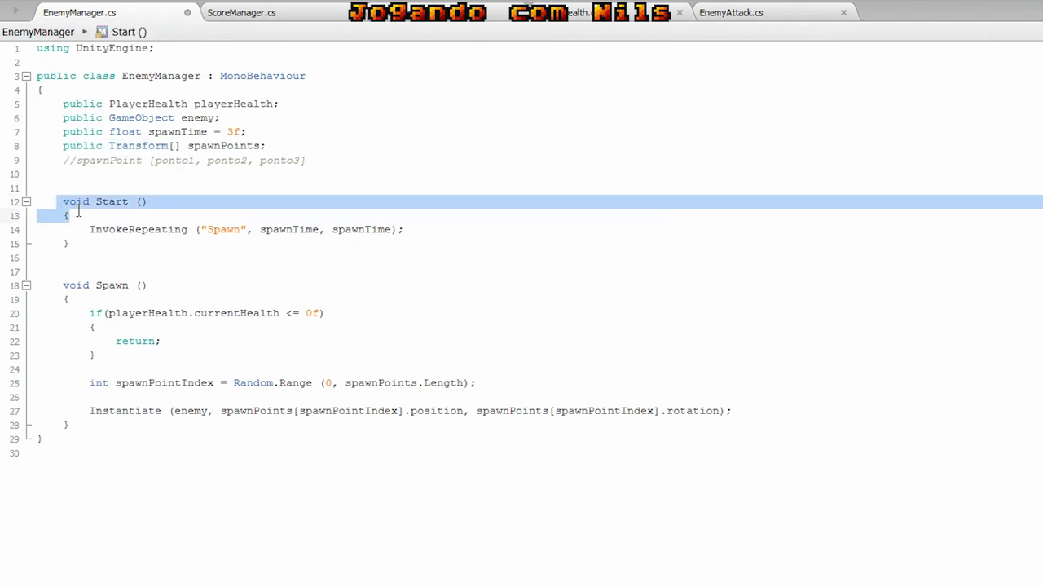
left_click(97, 228)
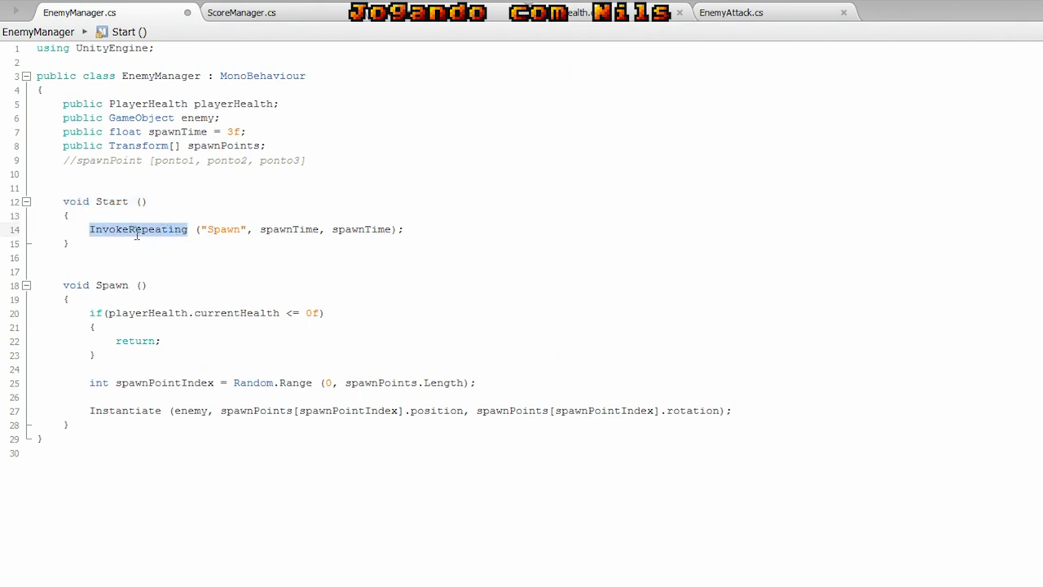
mouse_move(156, 230)
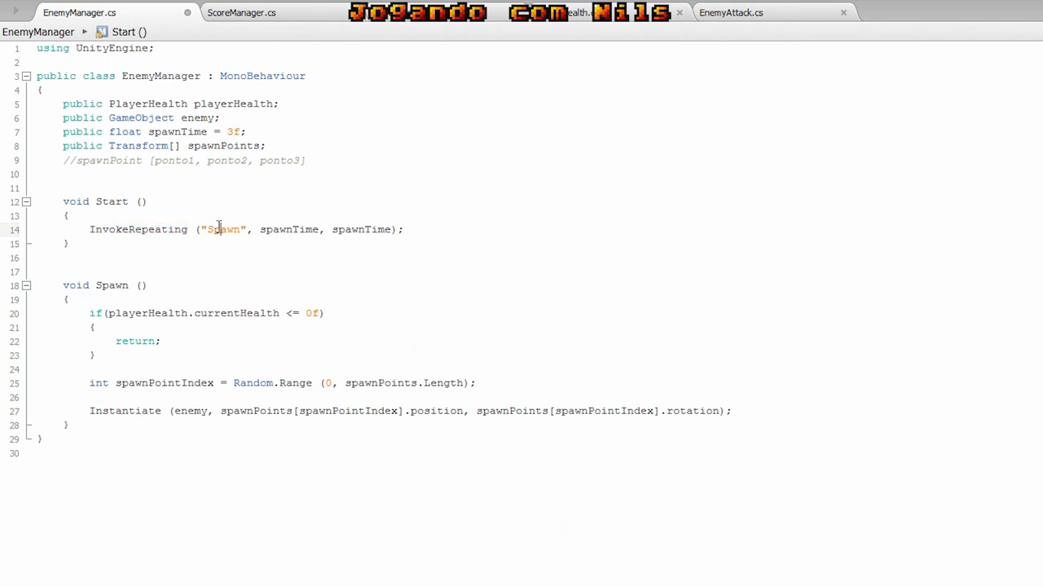
double_click(219, 229)
left_click(161, 230)
double_click(161, 231)
mouse_move(156, 227)
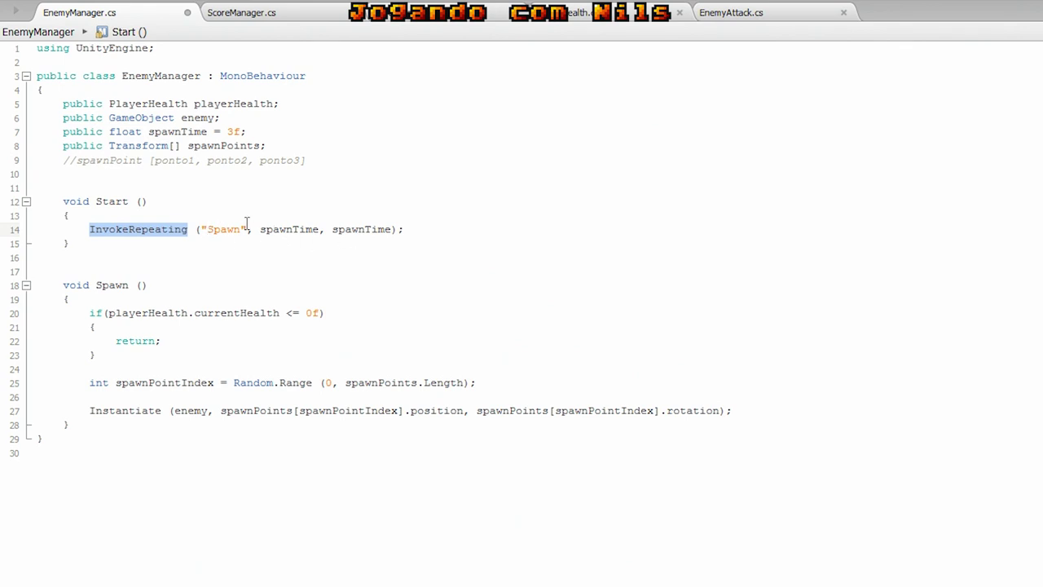
Walk through the Start and Spawn methods and the playerHealth.currentHealth 0f early-return check.
left_click_drag(247, 229, 202, 229)
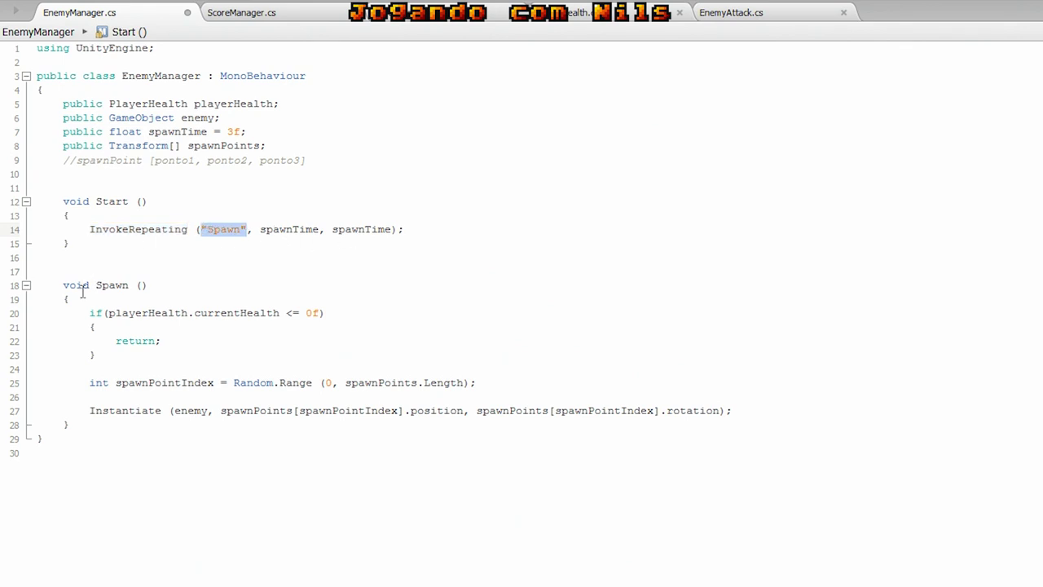
left_click_drag(64, 285, 128, 428)
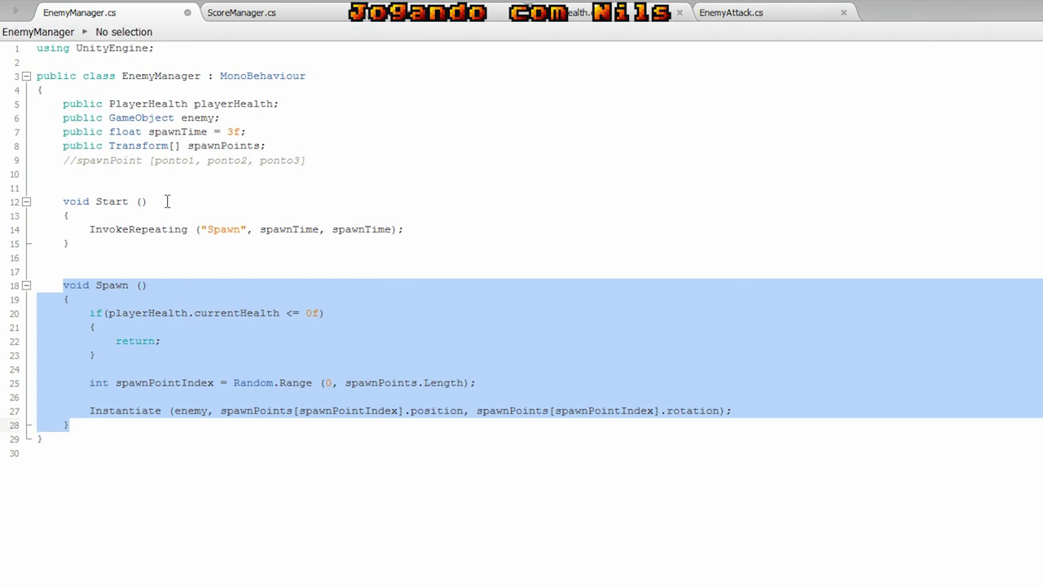
left_click_drag(149, 202, 63, 201)
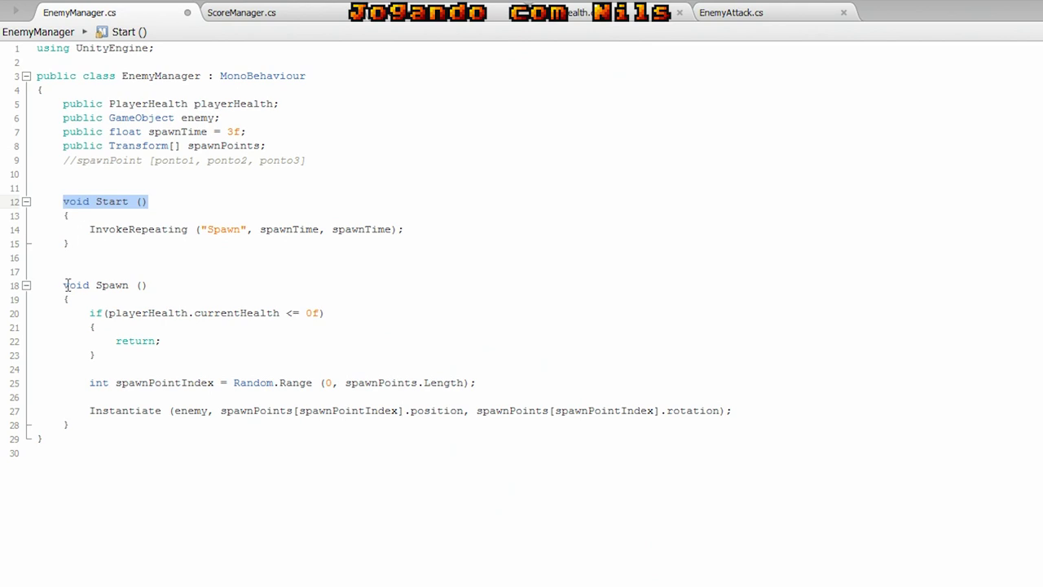
left_click_drag(64, 285, 91, 300)
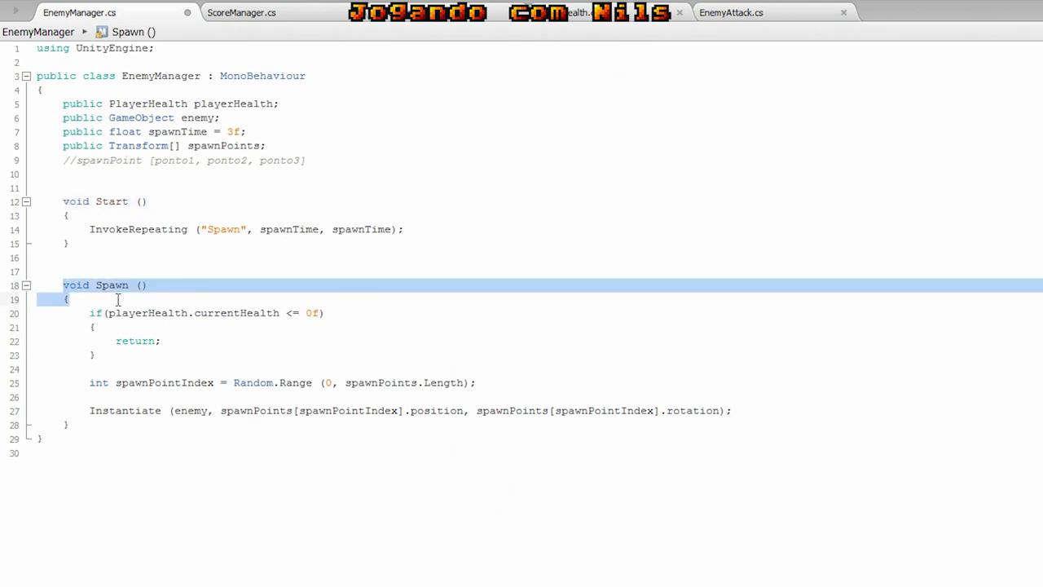
double_click(96, 313)
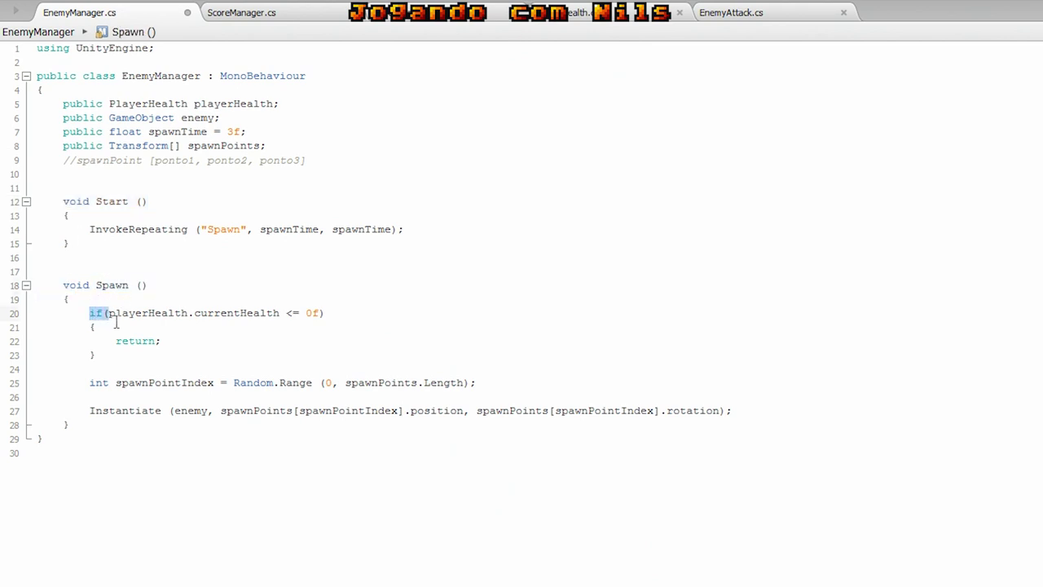
left_click_drag(96, 311, 129, 328)
left_click(184, 312)
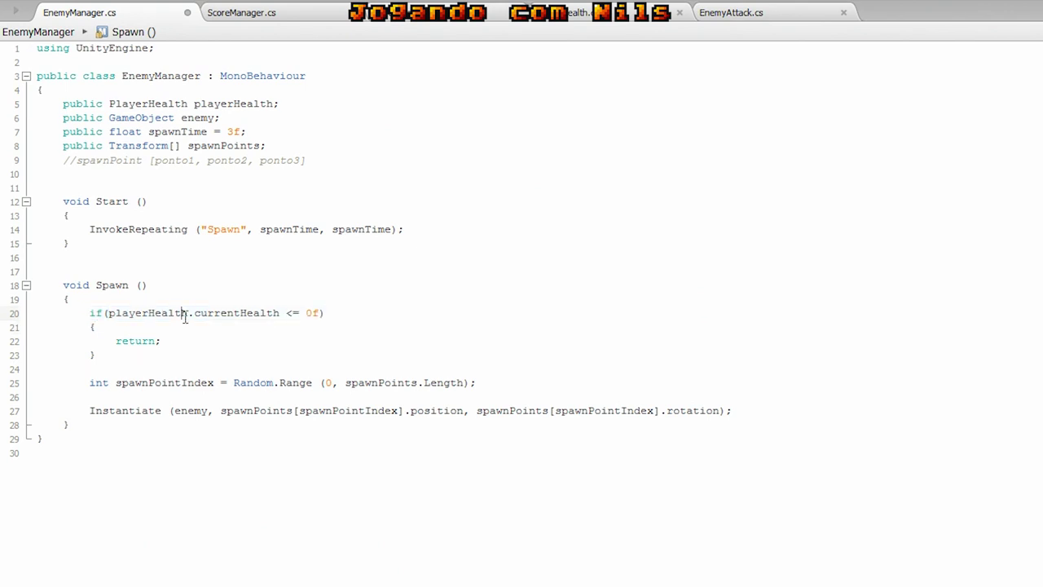
left_click(239, 312)
left_click(313, 313)
left_click(140, 341)
left_click_drag(96, 357, 89, 312)
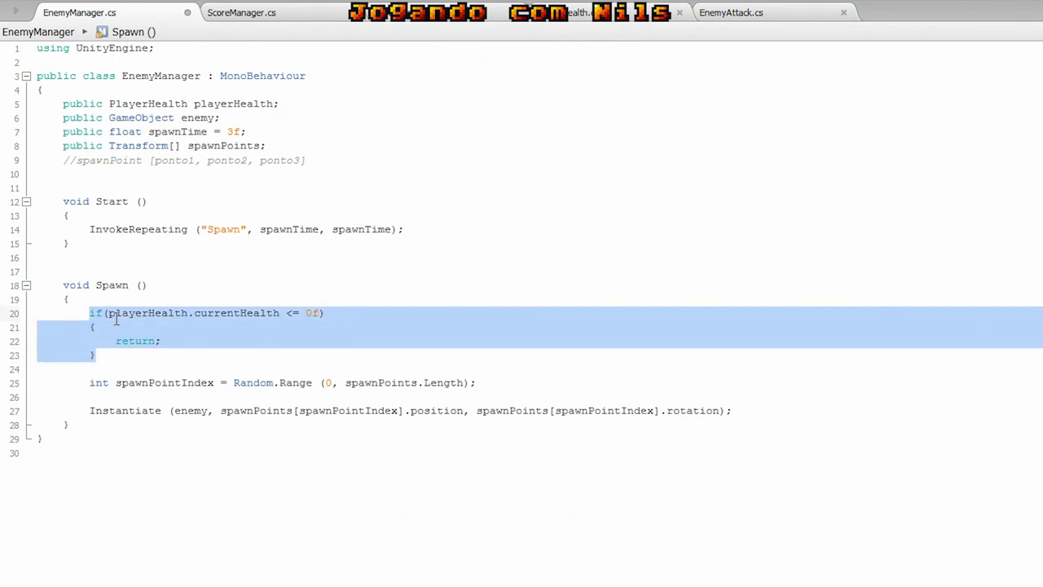
left_click(312, 315)
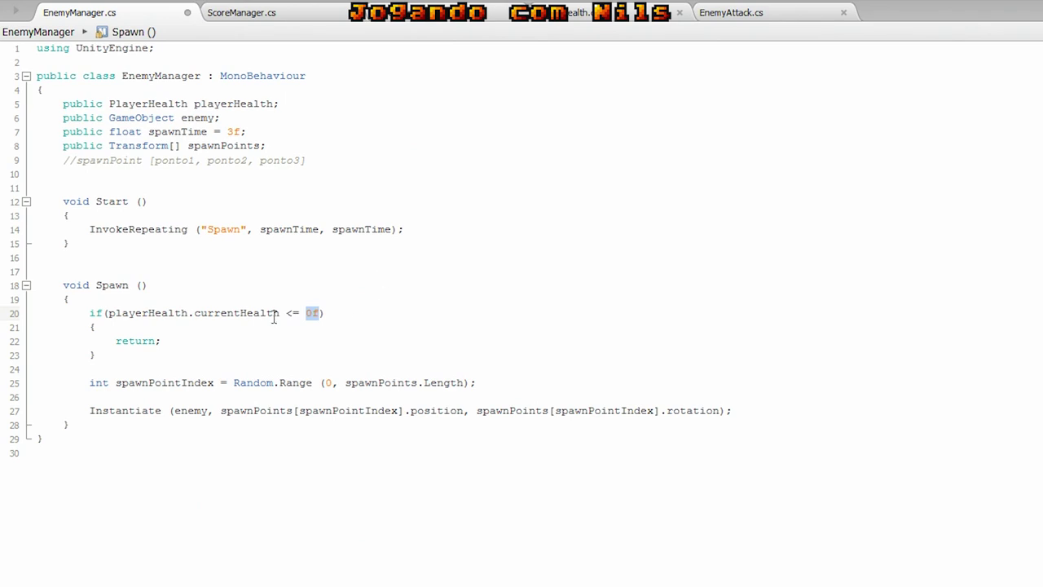
Explain spawnPointIndex chosen by Random.Range(0, spawnPoints.Length) against the spawnPoints array.
left_click_drag(87, 382, 743, 410)
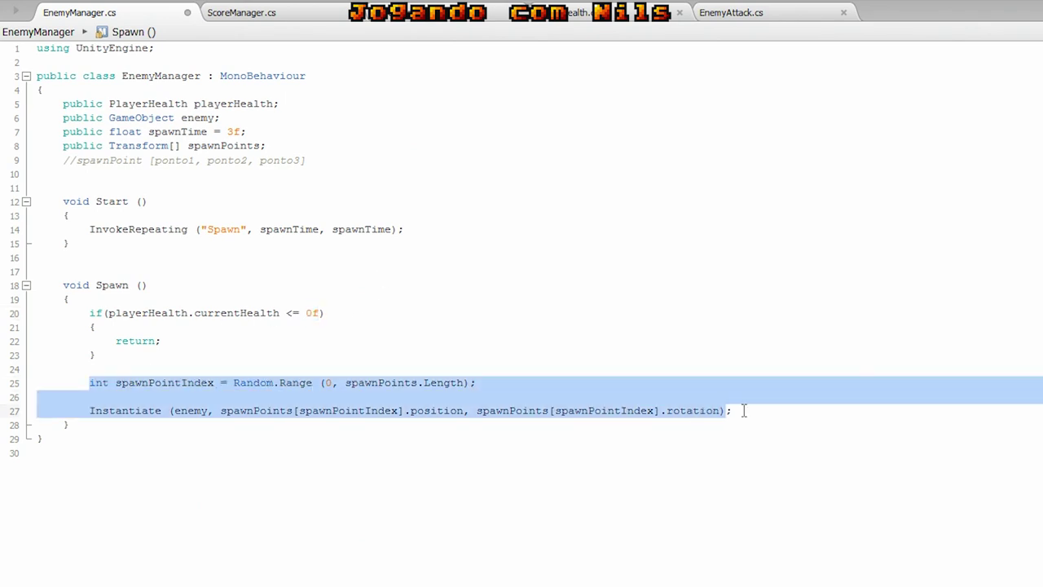
left_click(586, 344)
double_click(186, 383)
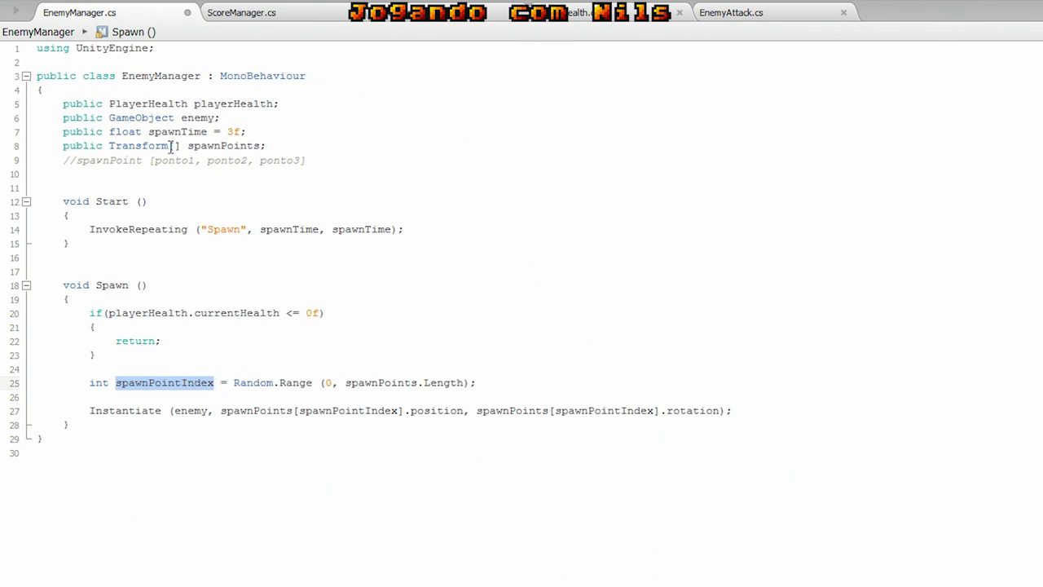
left_click_drag(170, 146, 312, 152)
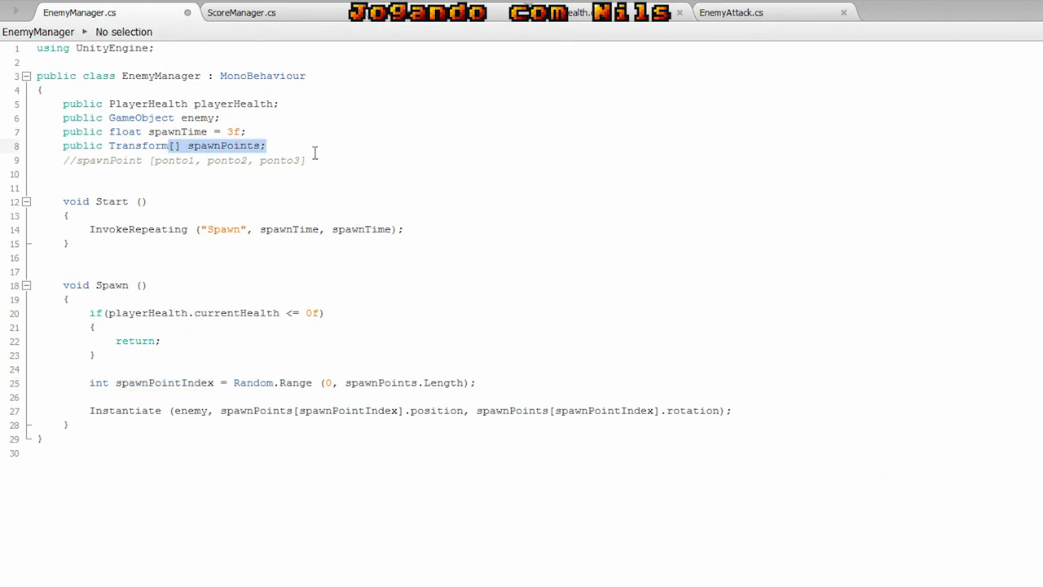
left_click(311, 159)
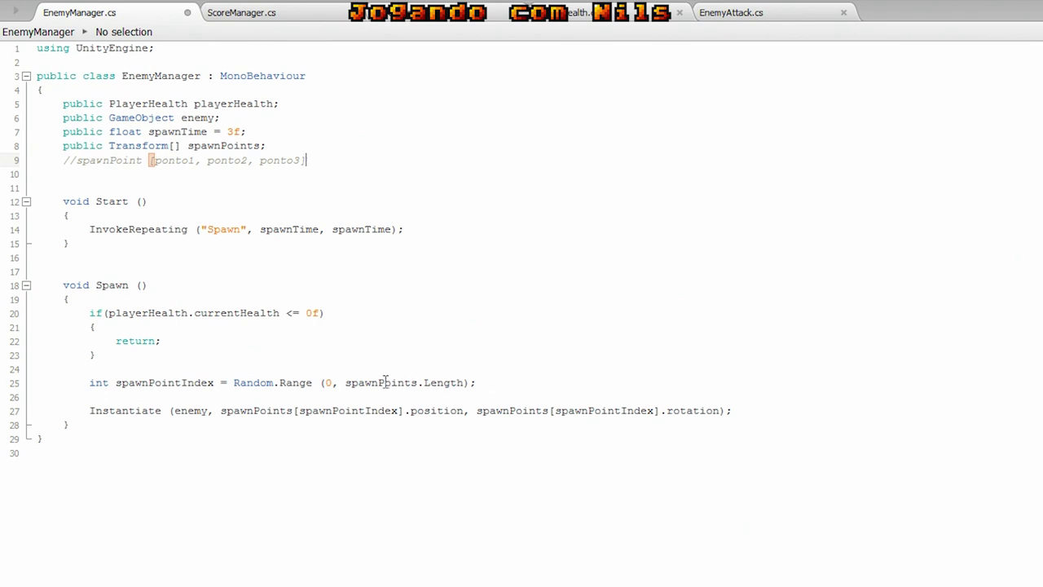
double_click(251, 382)
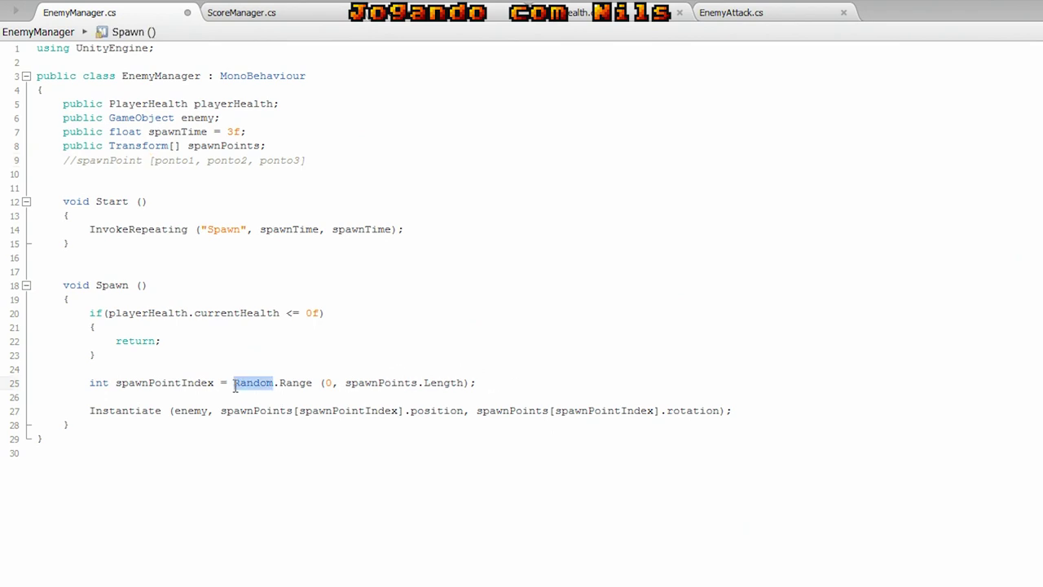
left_click_drag(235, 388, 295, 383)
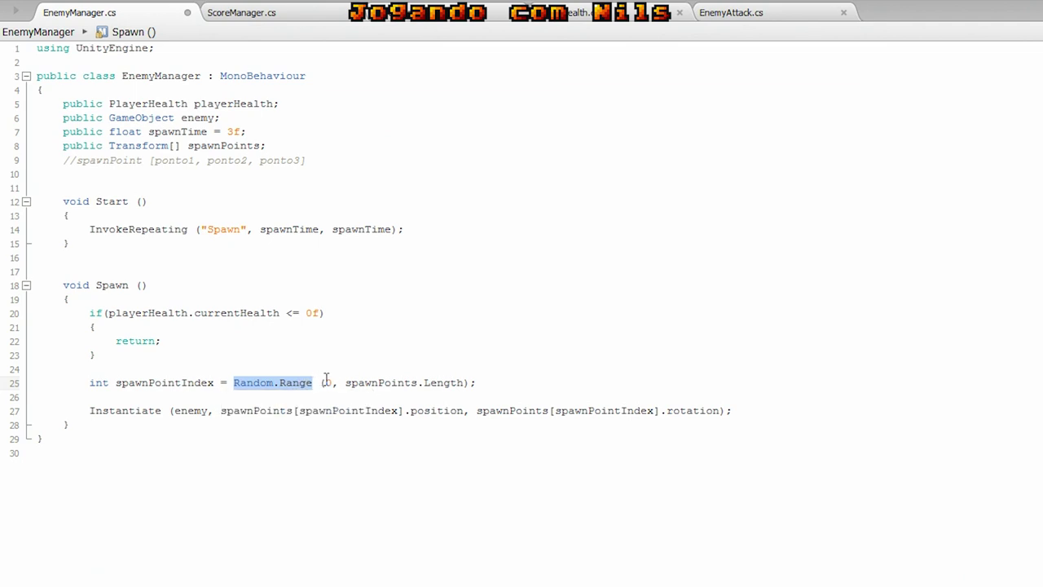
left_click_drag(345, 383, 420, 384)
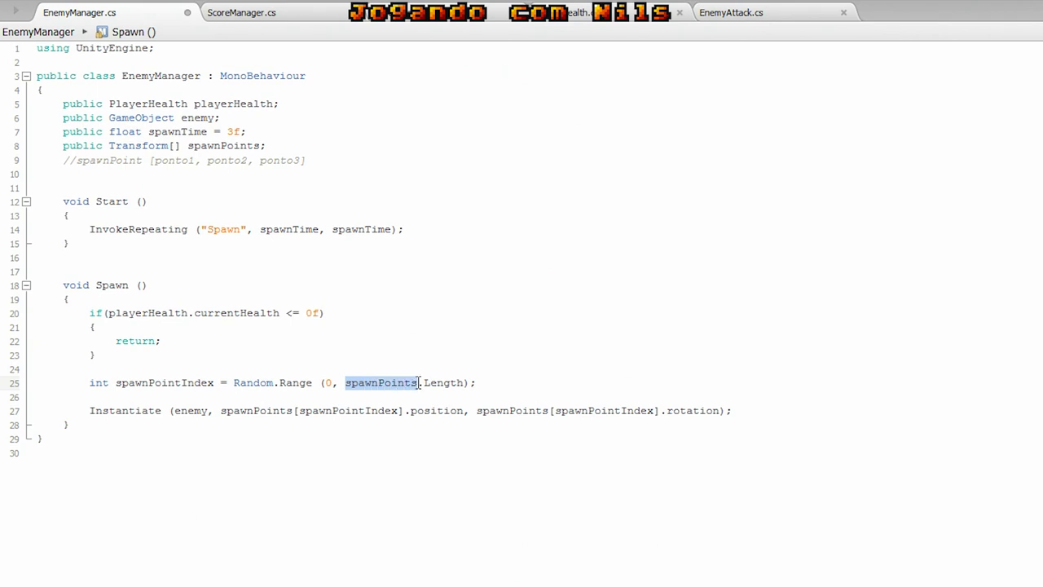
left_click_drag(418, 383, 465, 383)
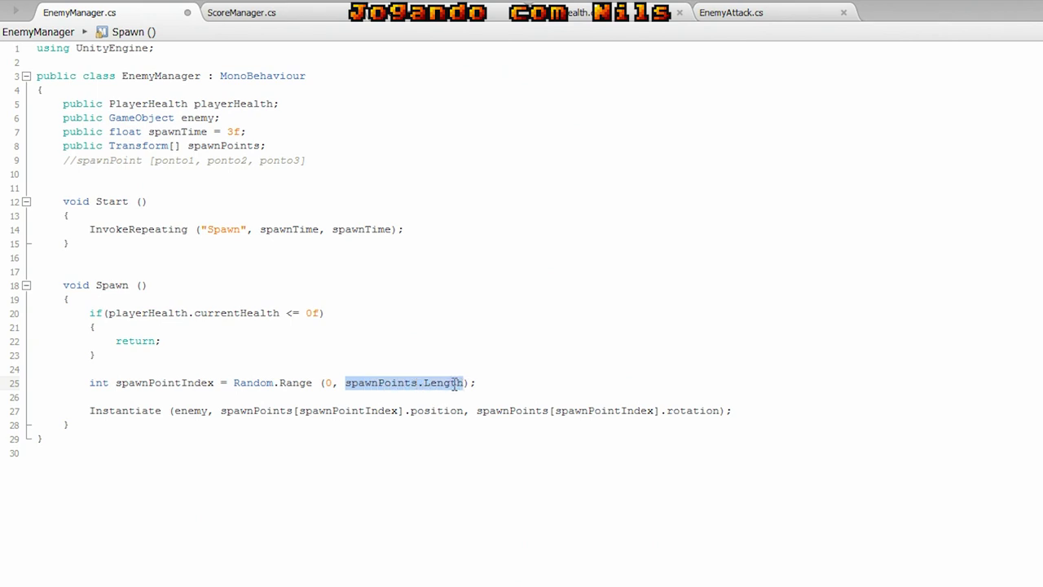
double_click(444, 383)
left_click_drag(346, 383, 466, 385)
double_click(332, 382)
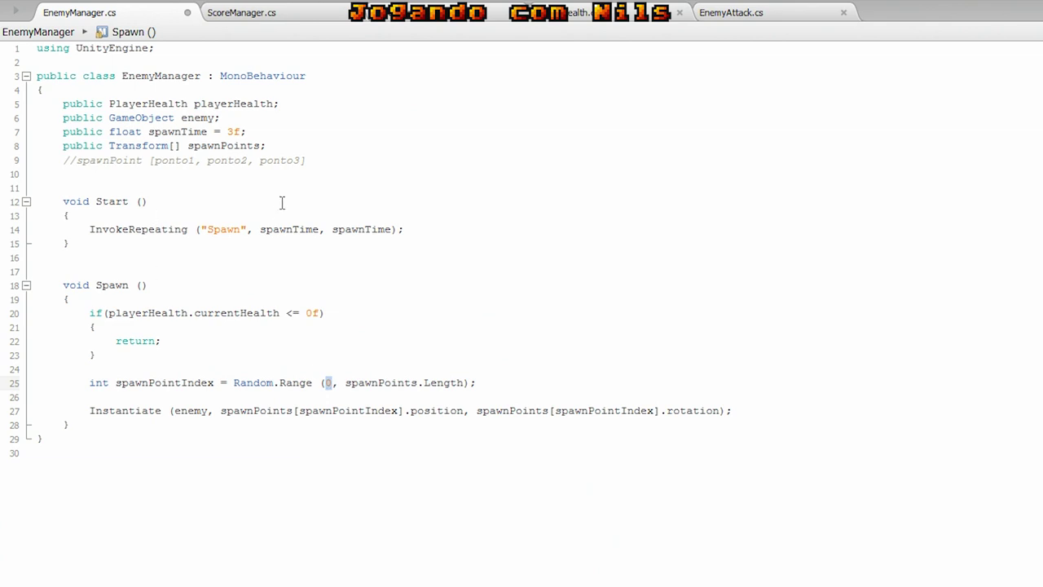
Add the comment '//0,1,2' under the spawn point list, matching ponto1–ponto3.
left_click(310, 159)
key("Return")
type("0")
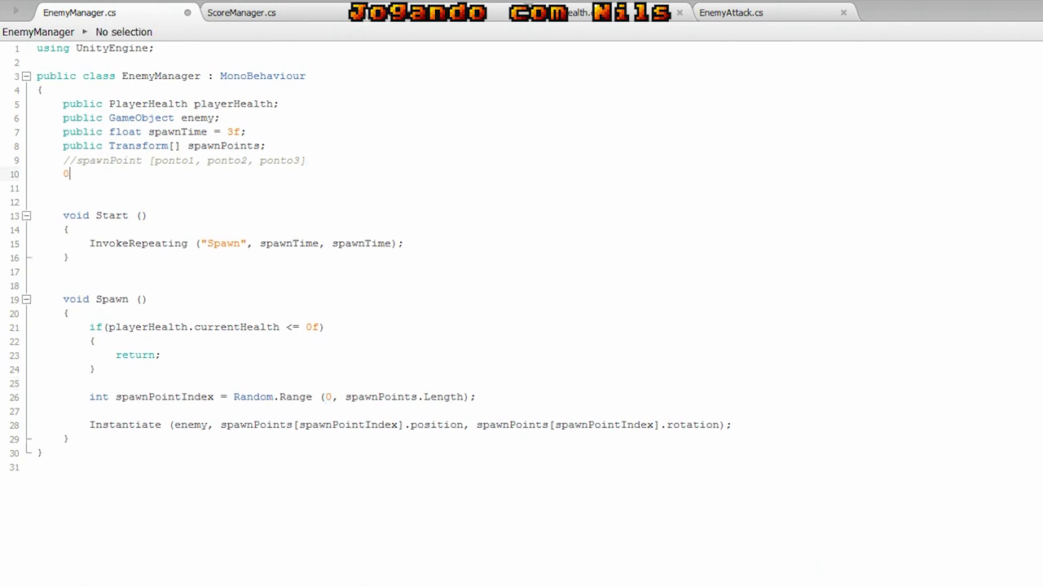
type(",1,2")
left_click_drag(155, 160, 307, 161)
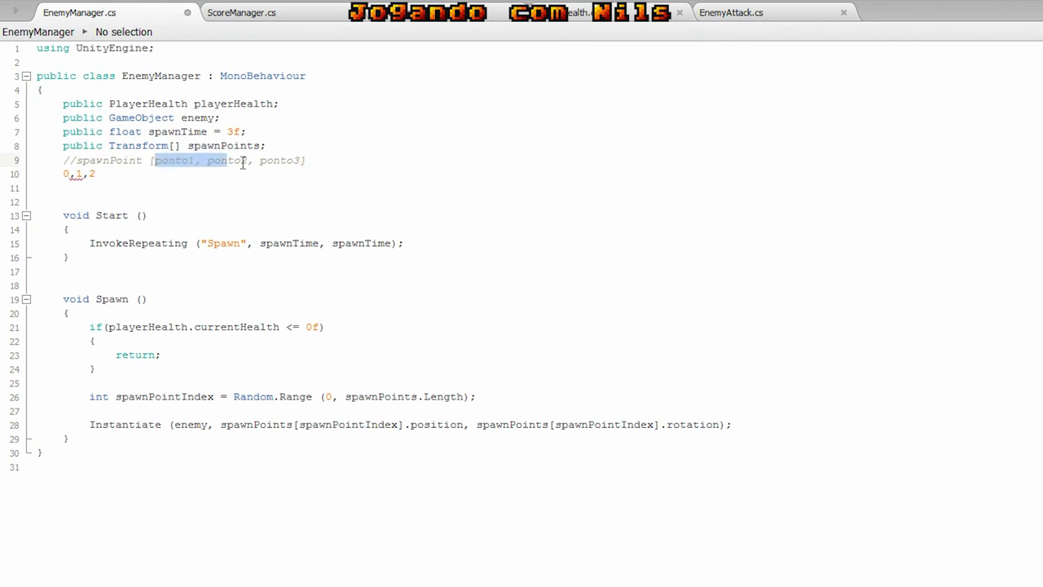
double_click(187, 162)
left_click(99, 173)
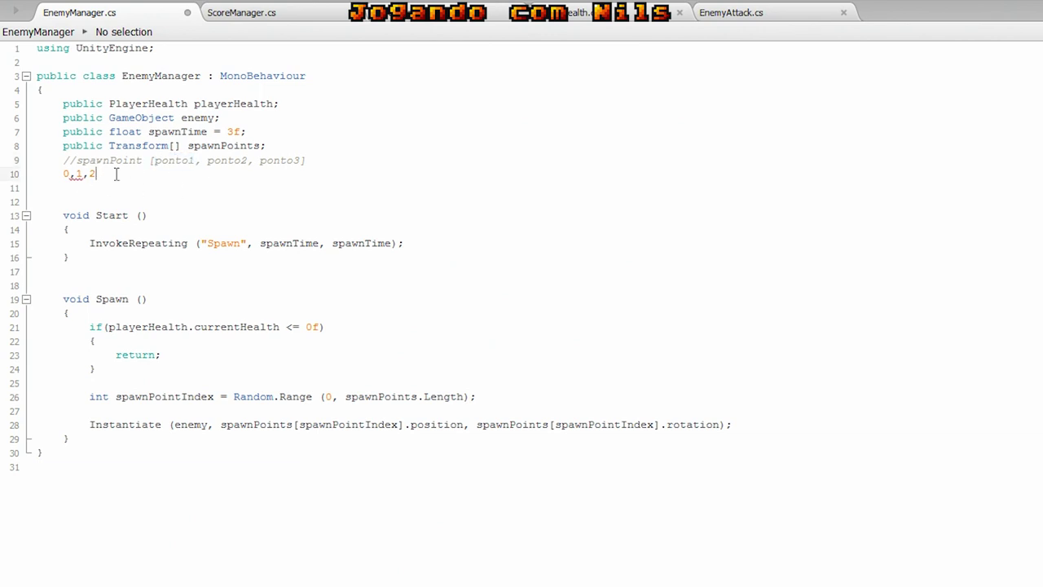
key("Left")
key("Left")
key("Left")
key("Left")
key("Left")
type("//")
Add the comment '//spawnPoint[0] : ponto1' on the next line.
key("End")
key("Return")
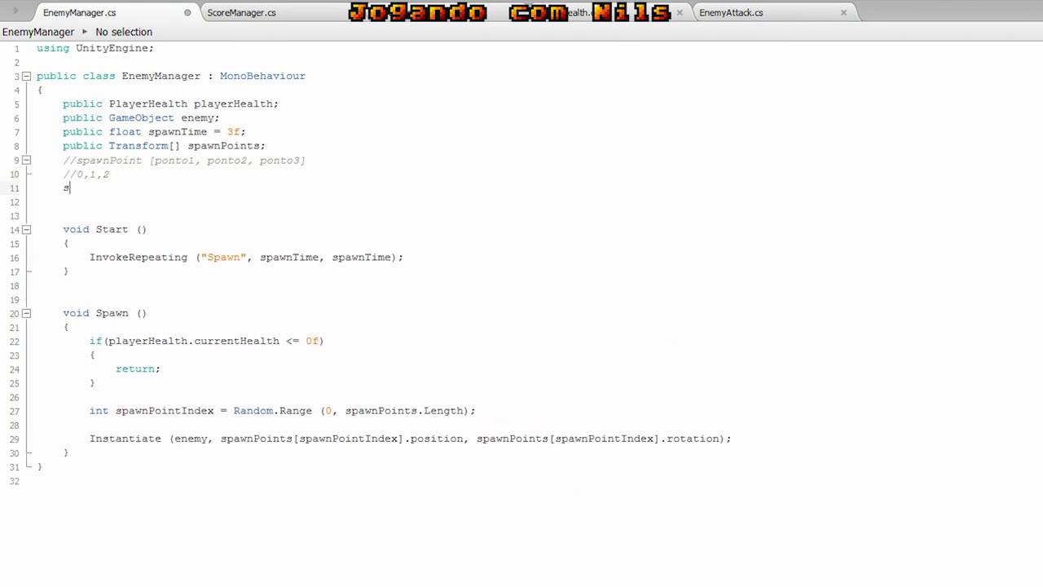
type("p")
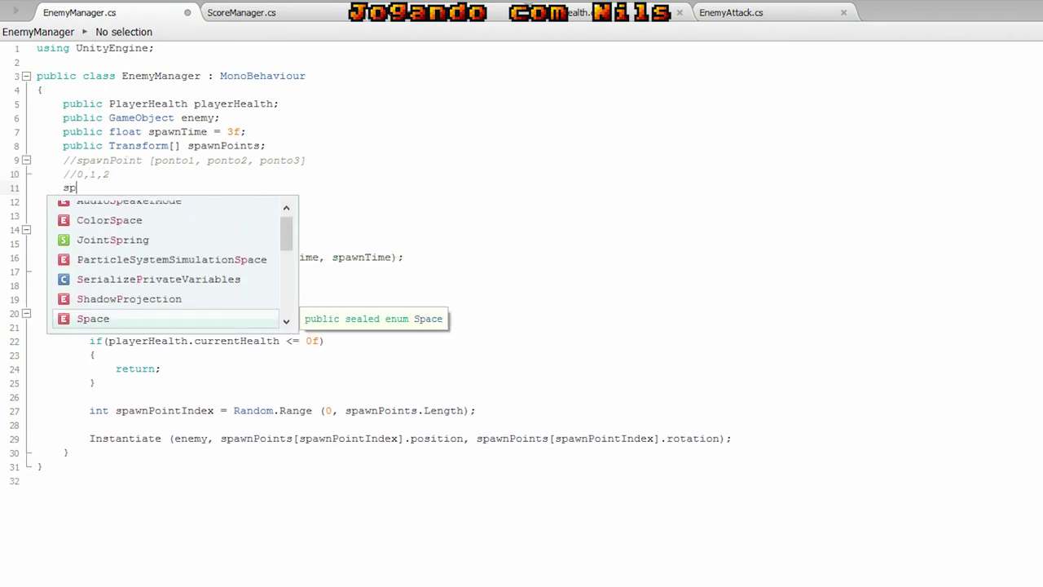
type("awn")
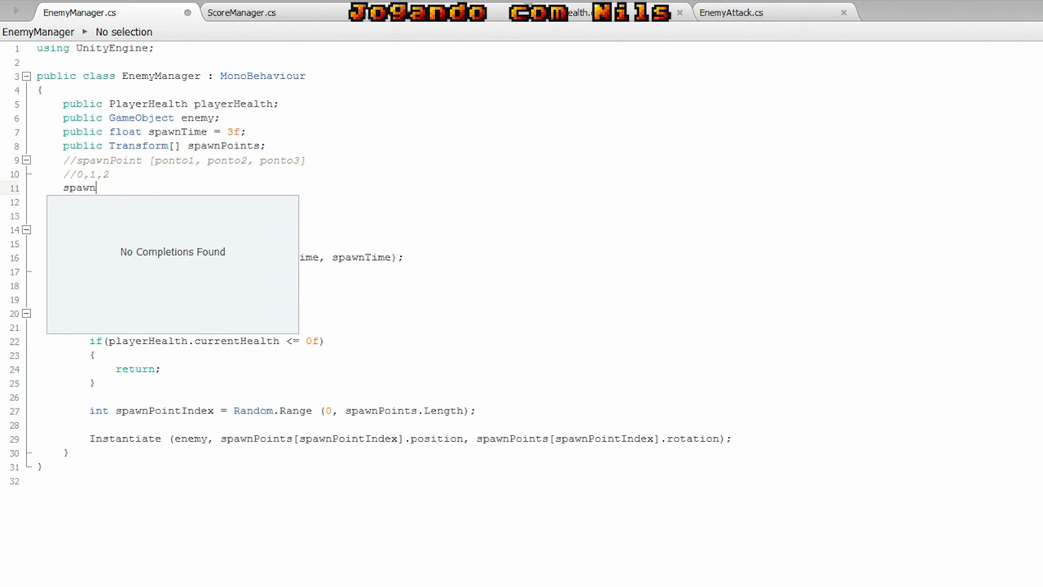
type("Point")
type("[0]")
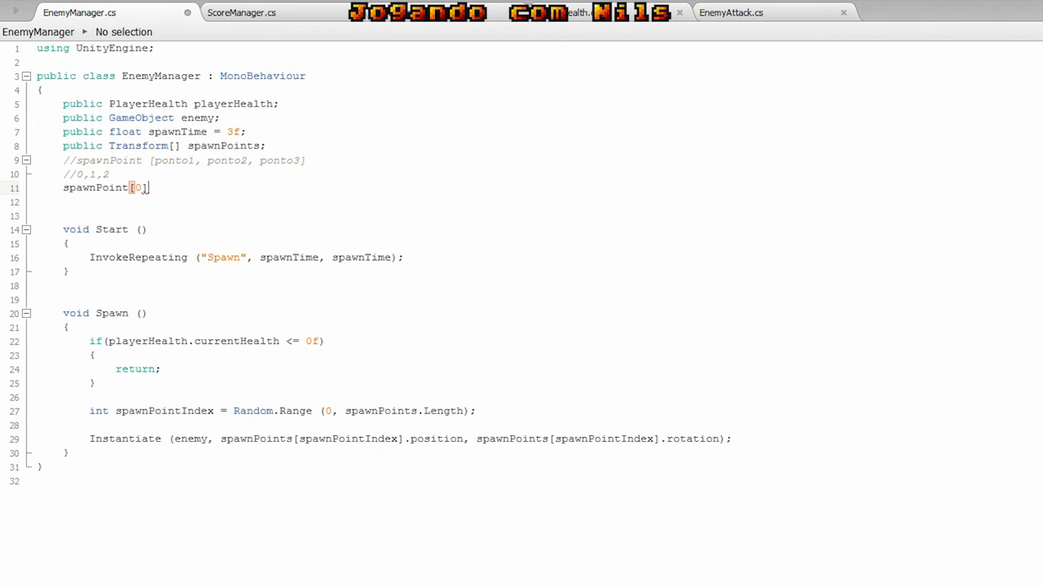
key("Home")
type("//")
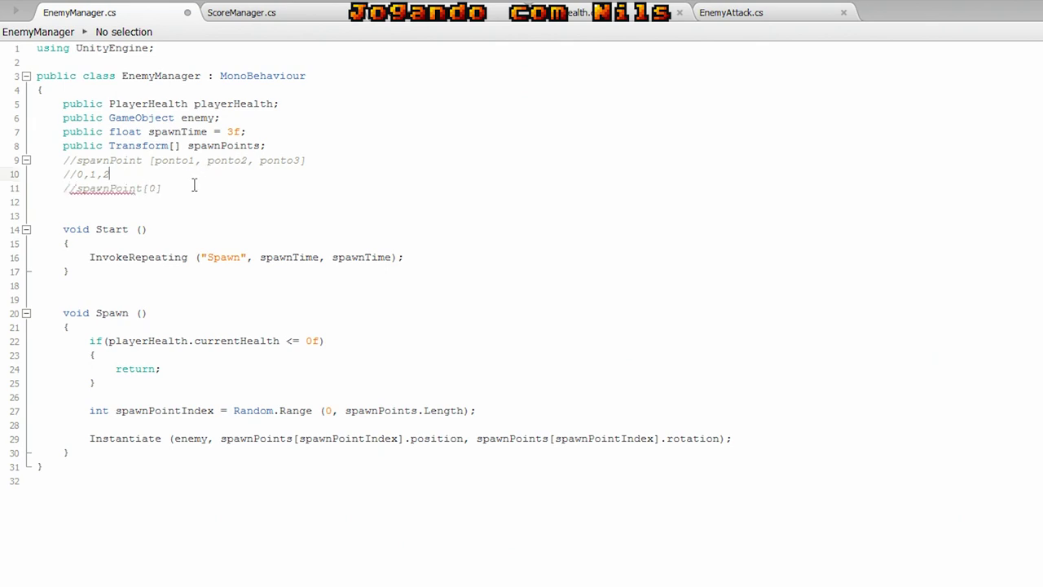
left_click(194, 185)
key("BackSpace")
type(":")
type(" pon")
type("t1")
key("BackSpace")
type("1")
key("BackSpace")
type("o")
type("1")
Relate Random.Range up to spawnPoints.Length and spawnPointIndex to ponto1 and ponto2.
left_click_drag(235, 410, 313, 410)
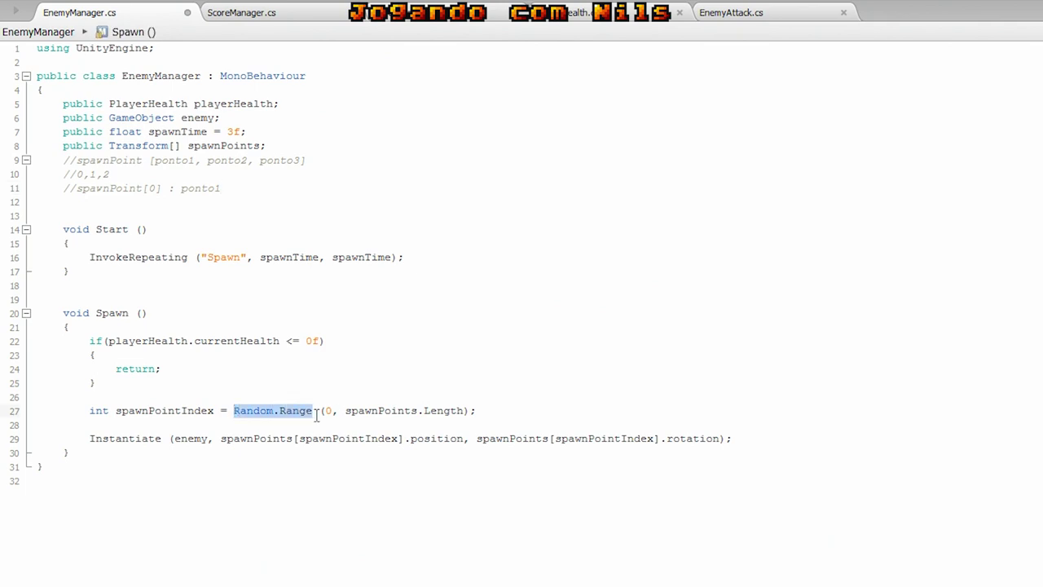
left_click(326, 410)
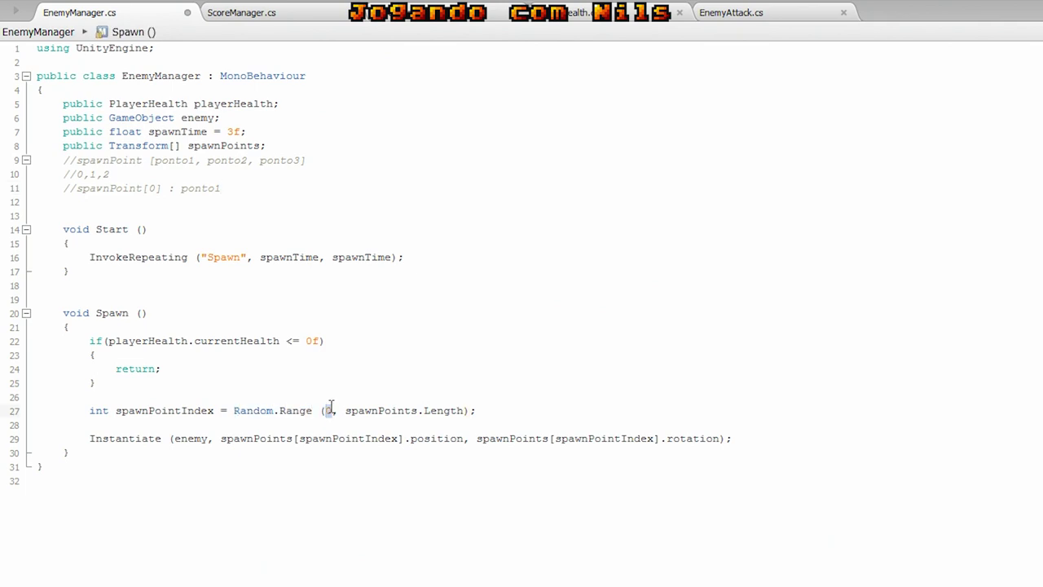
left_click_drag(346, 410, 464, 412)
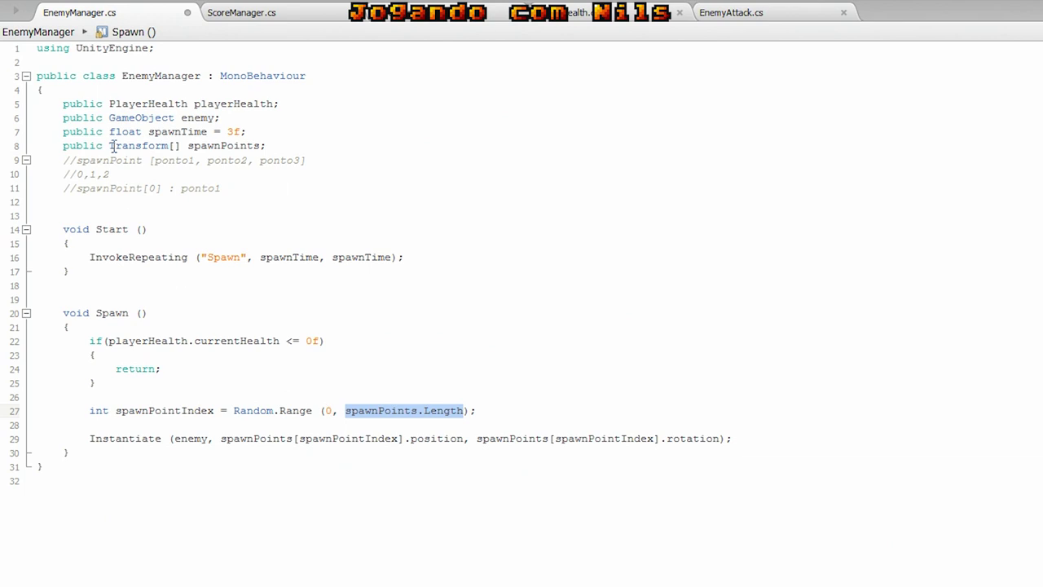
double_click(175, 161)
double_click(228, 161)
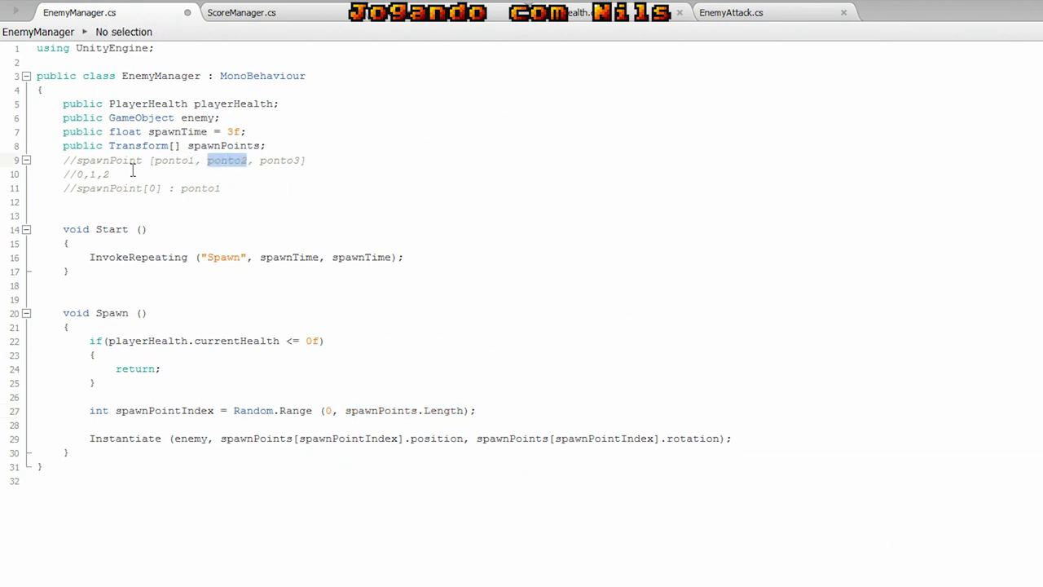
double_click(165, 410)
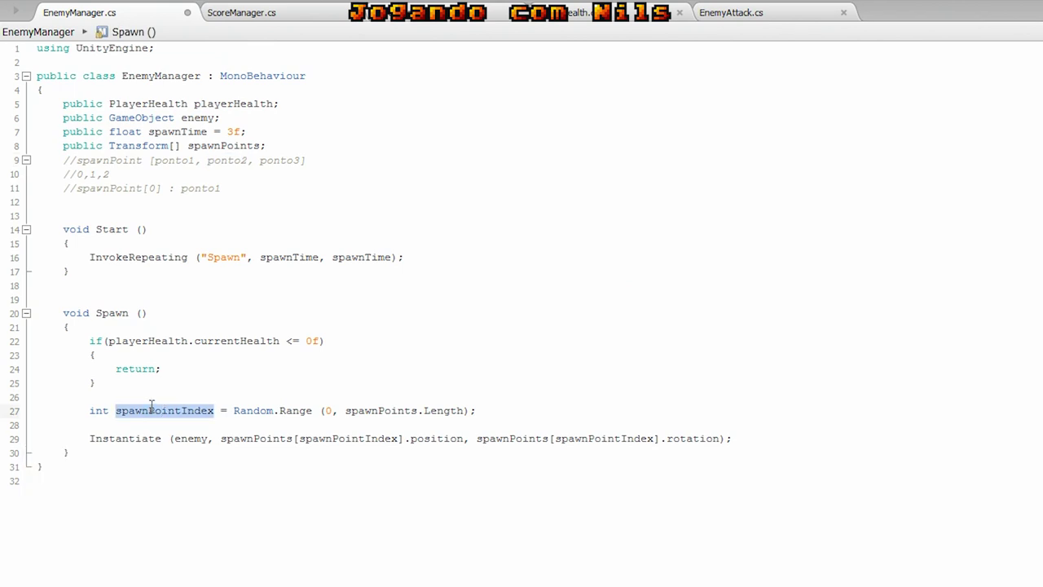
left_click(82, 189)
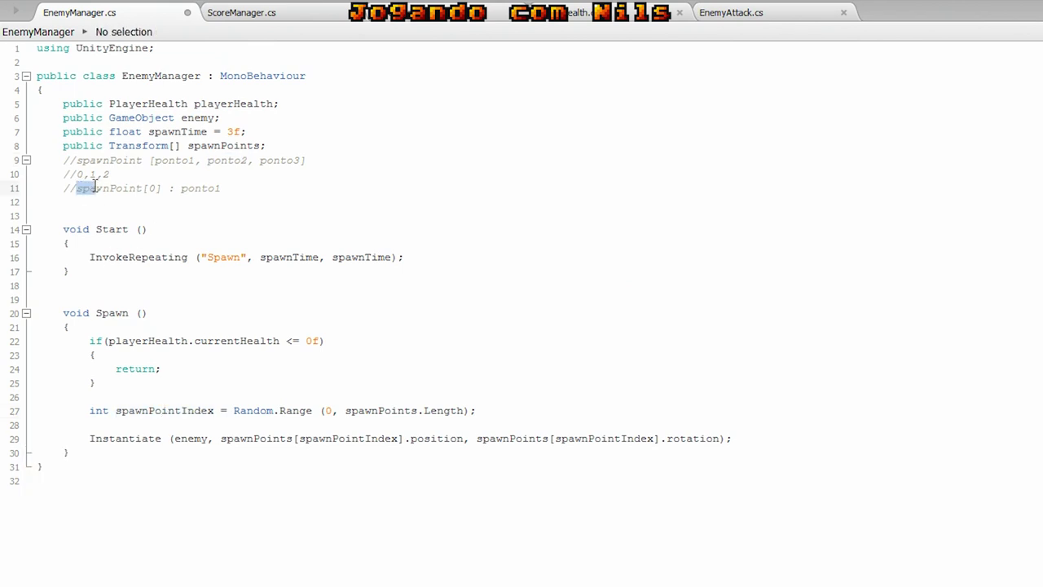
Add the line-12 comment '//spawnPoint[spawnPointIndex] :', relating it to ponto1 through ponto3.
left_click(269, 189)
key("Return")
type("//")
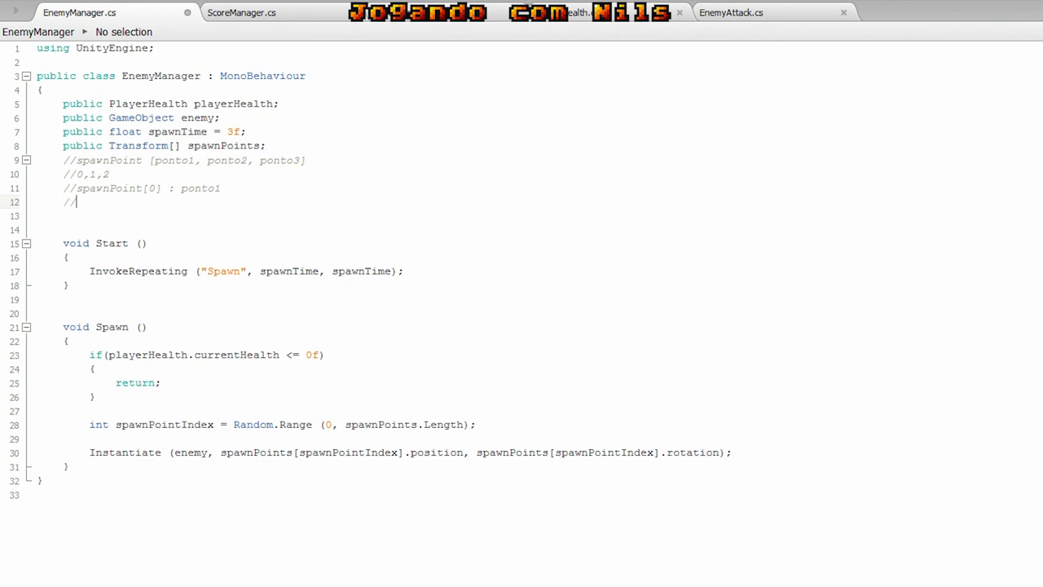
type("spawn")
type("Poi")
type("nt[sp")
type("awn")
type("Po")
type("int")
type("Index")
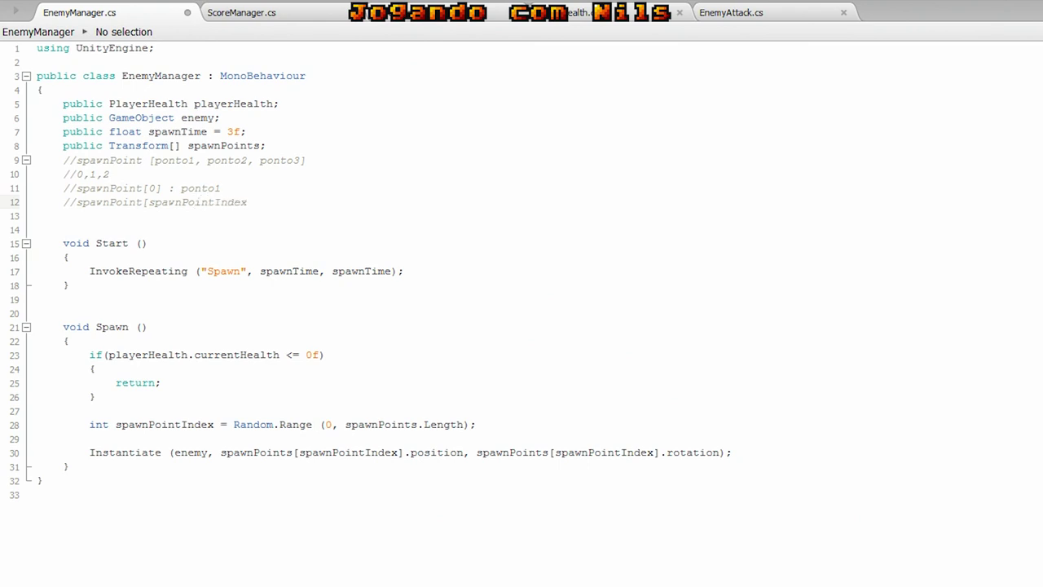
type("] :")
double_click(185, 202)
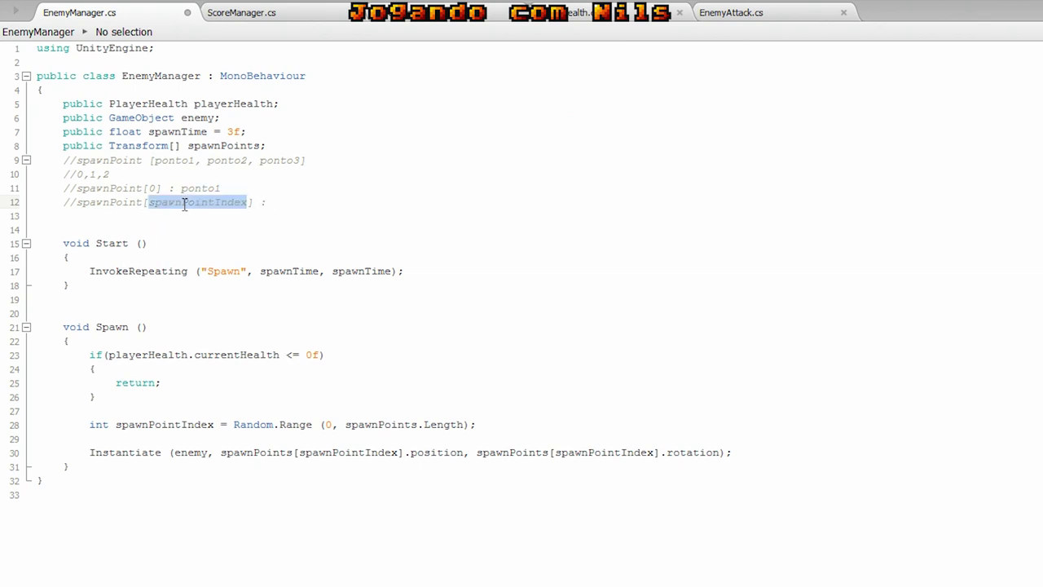
double_click(209, 188)
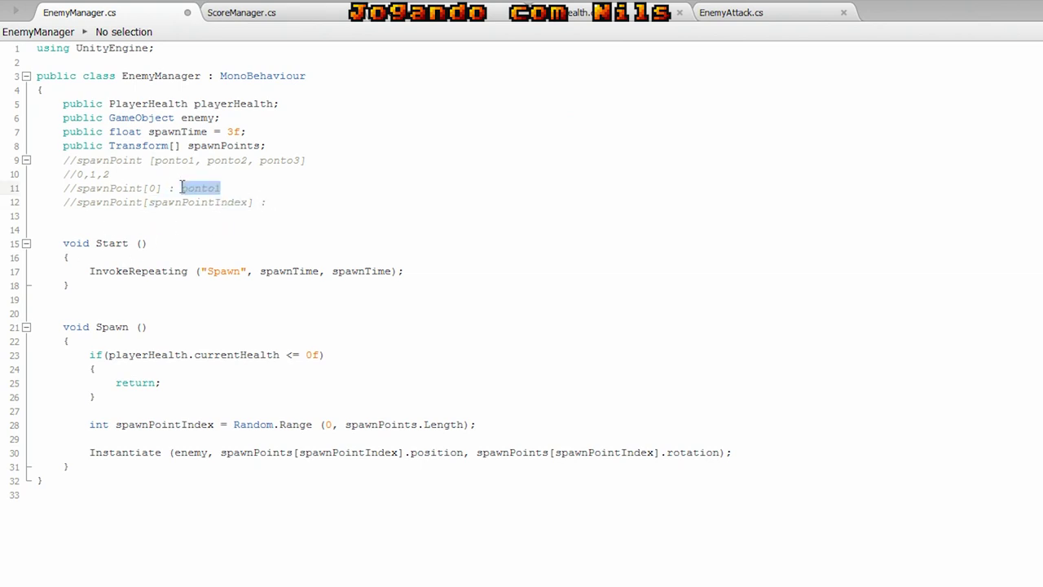
left_click(261, 205)
type(":")
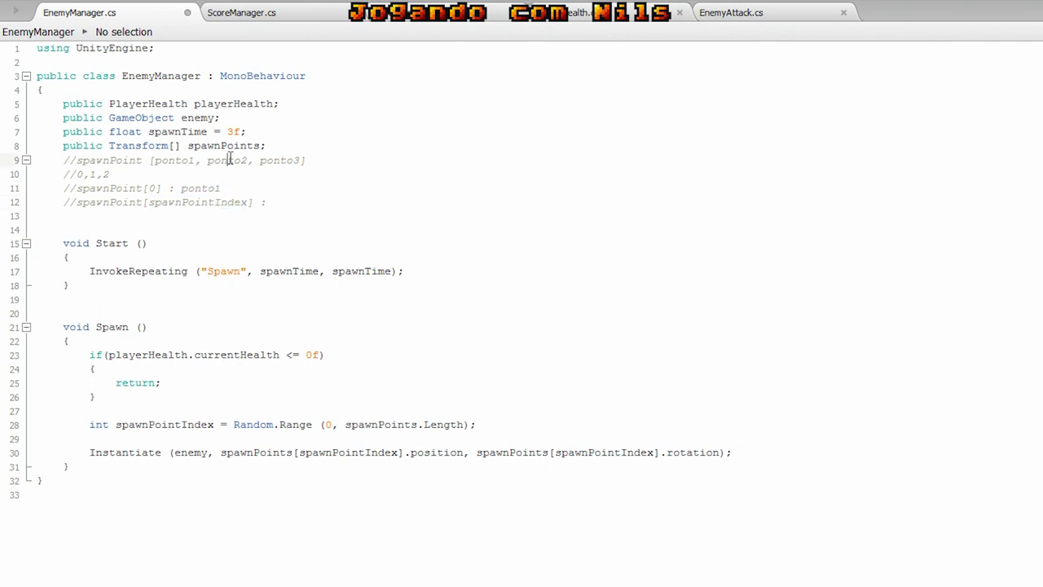
double_click(229, 159)
double_click(228, 202)
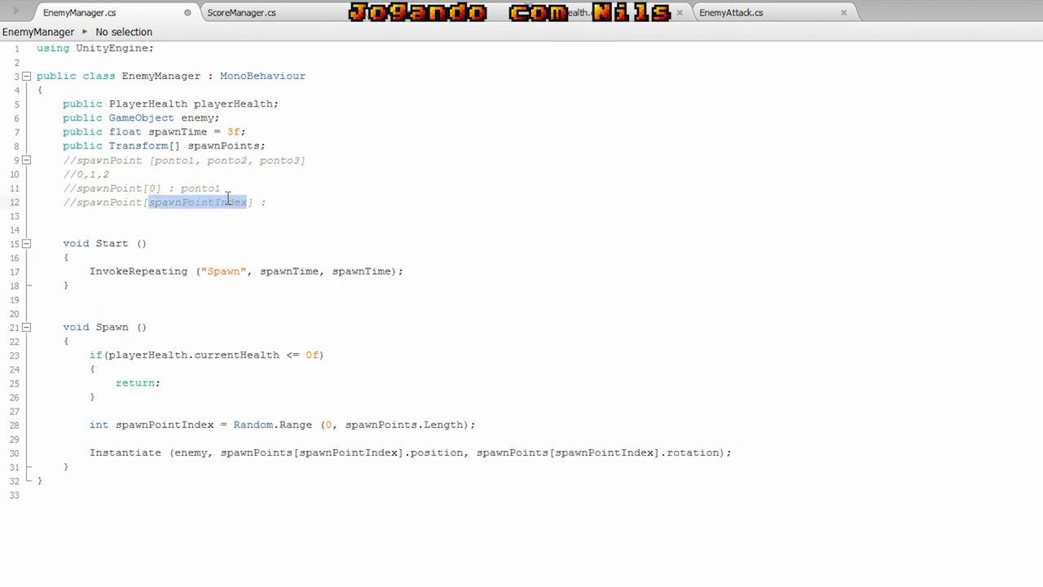
double_click(280, 160)
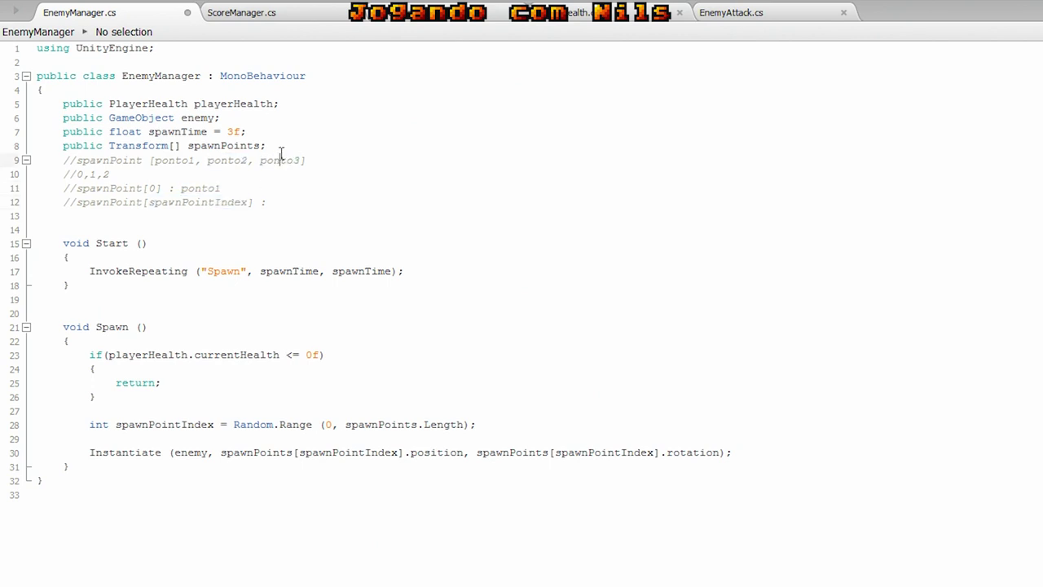
left_click(145, 176)
left_click_drag(478, 440, 207, 420)
double_click(181, 424)
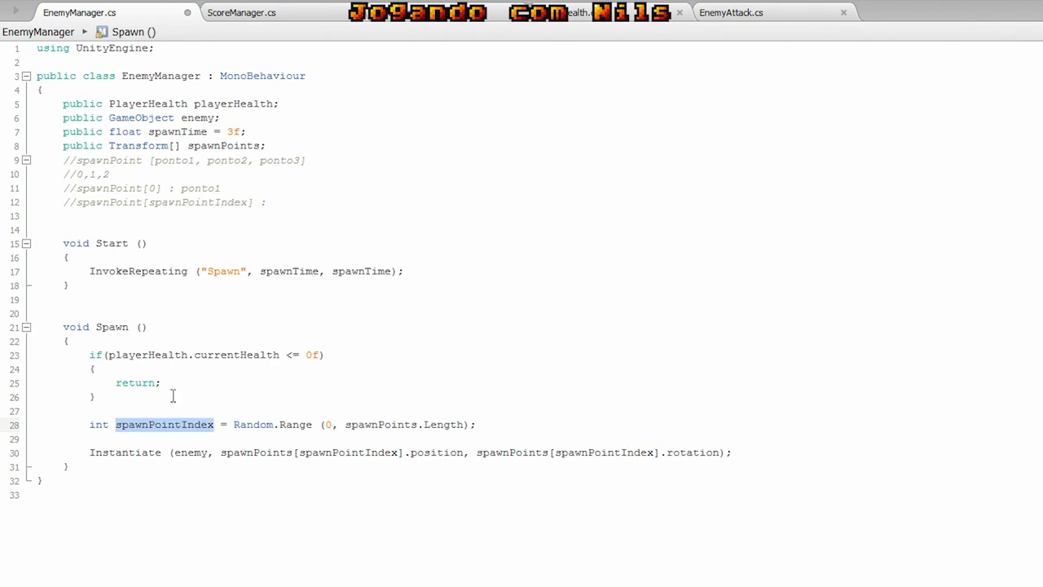
left_click(268, 202)
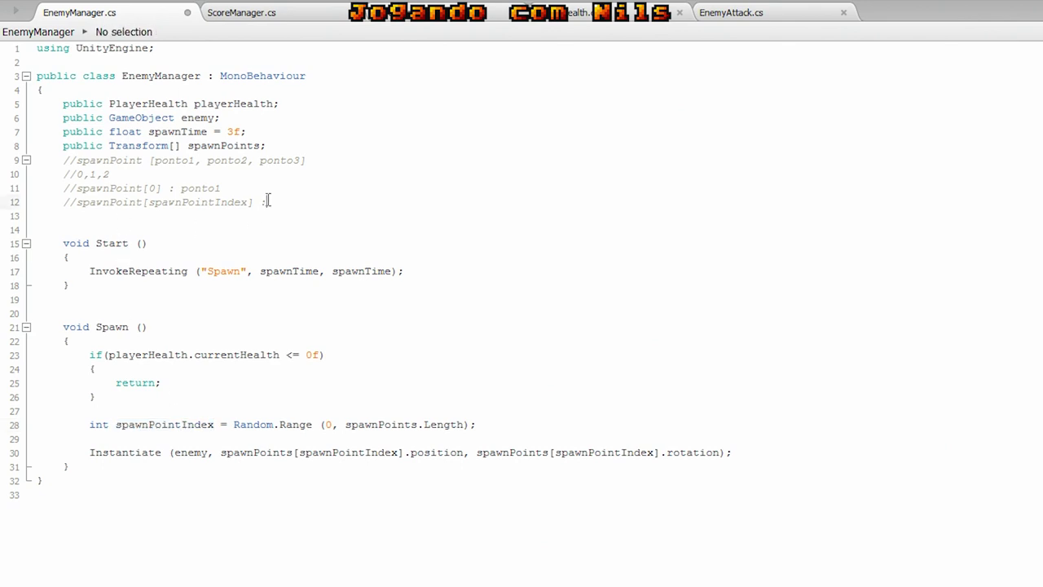
left_click(91, 453)
double_click(117, 449)
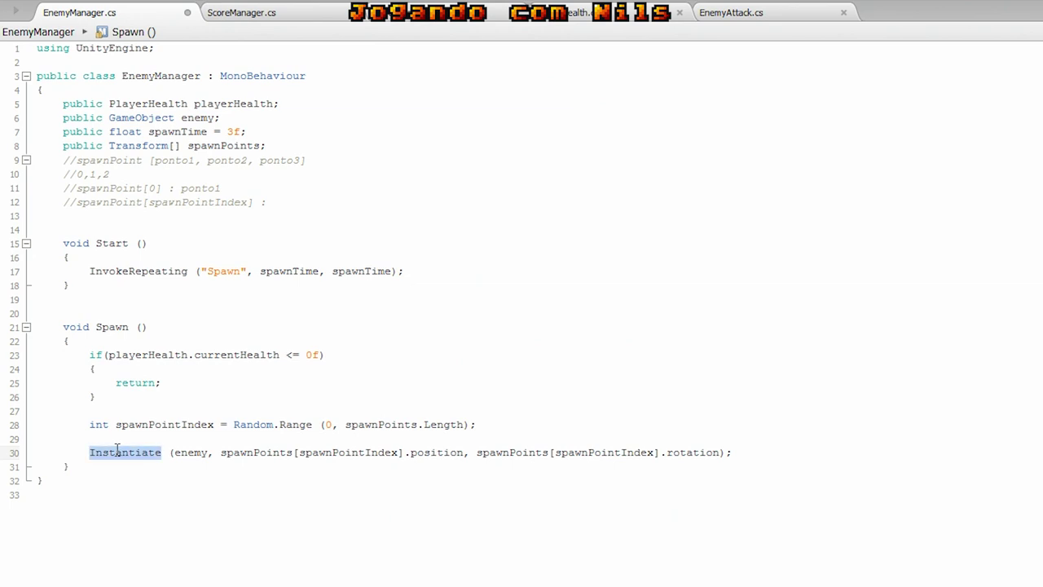
mouse_move(149, 454)
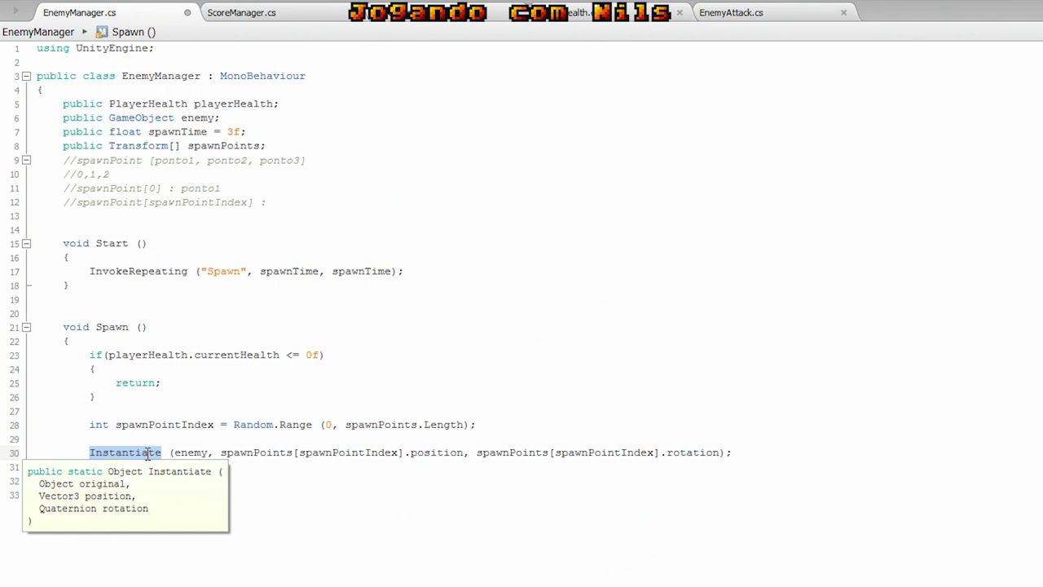
double_click(197, 452)
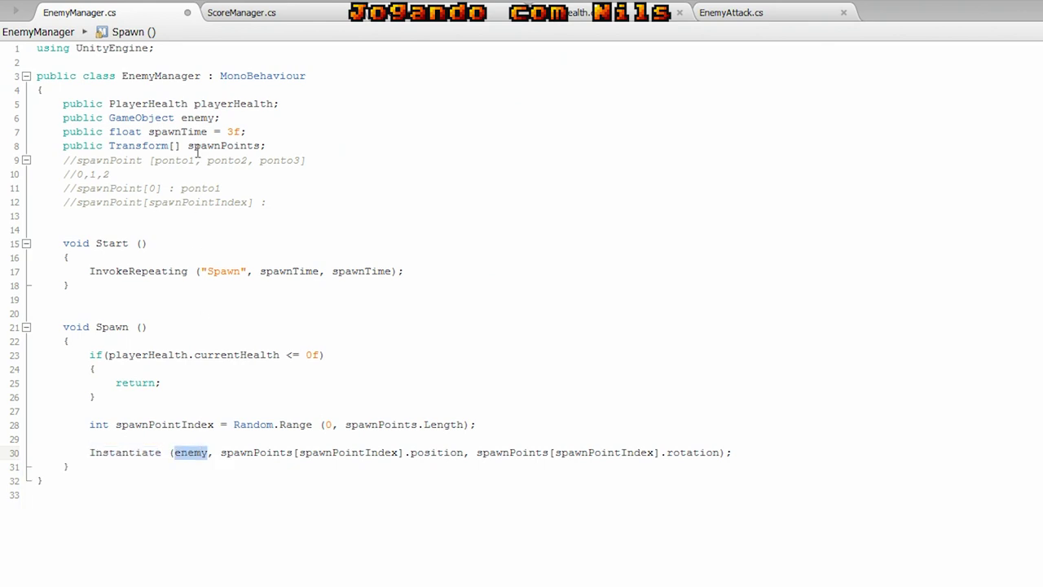
double_click(205, 118)
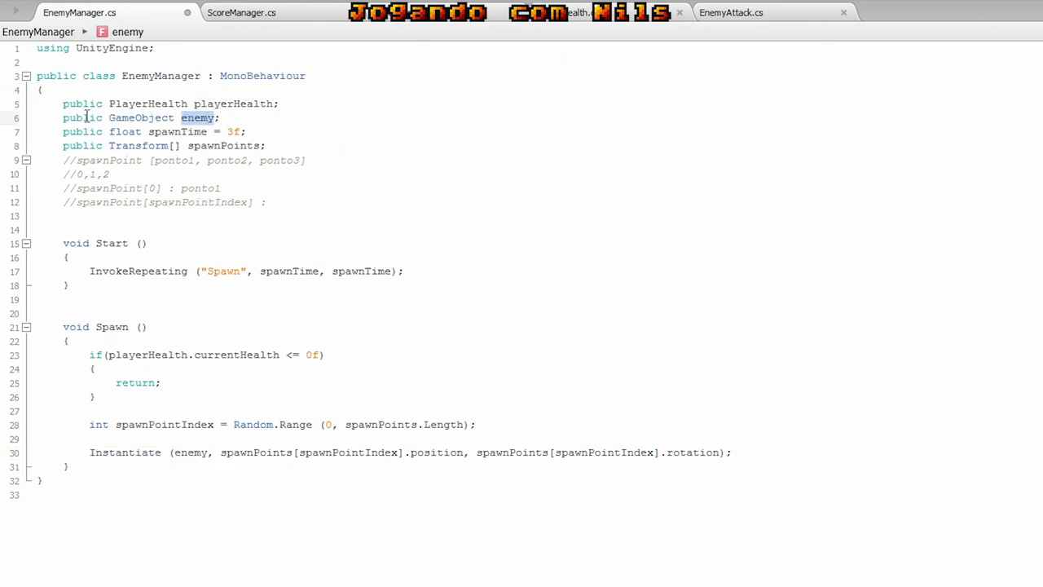
double_click(85, 118)
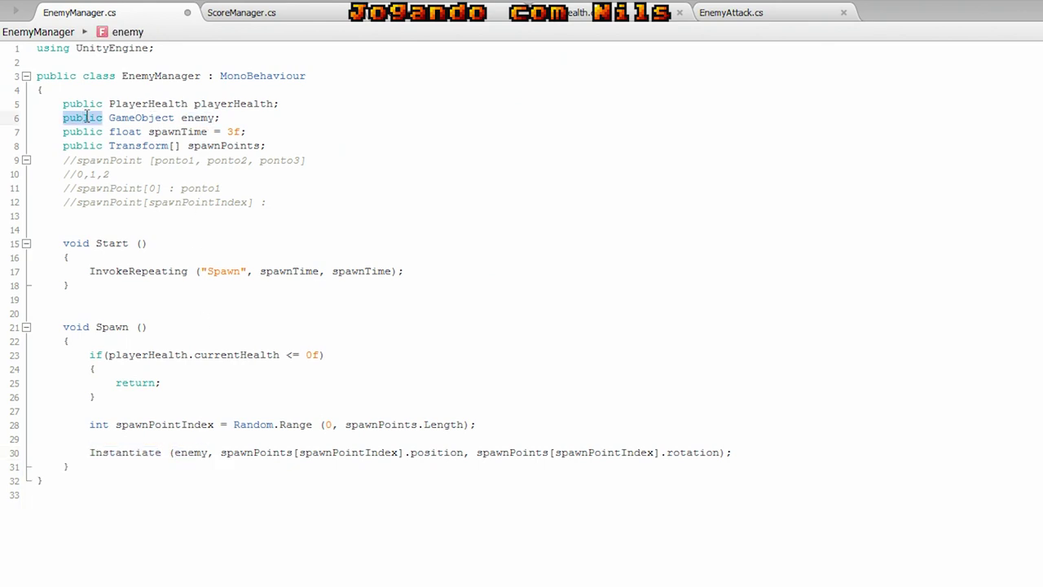
left_click(187, 452)
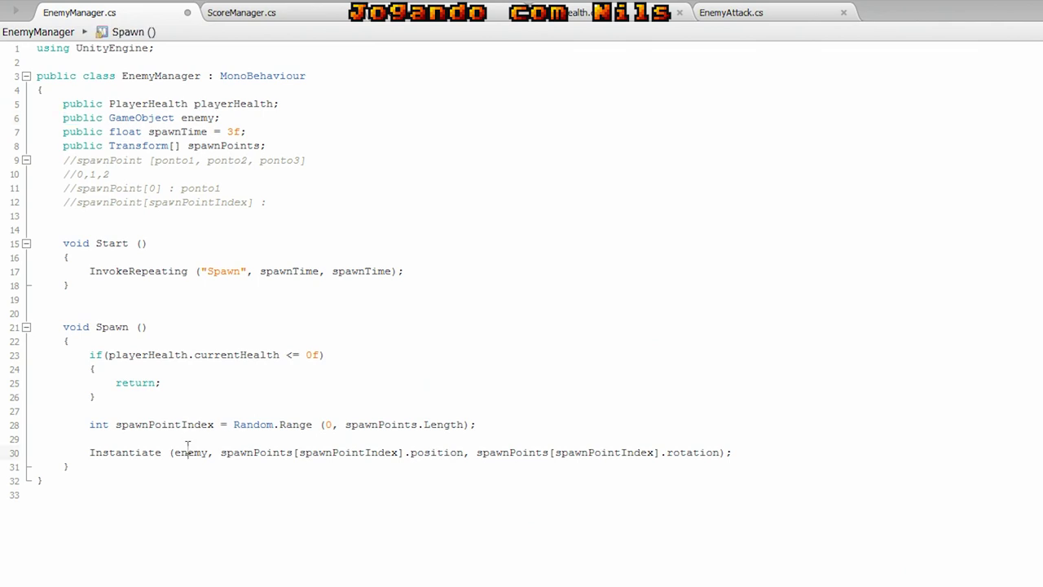
left_click(248, 452)
left_click_drag(222, 452, 465, 453)
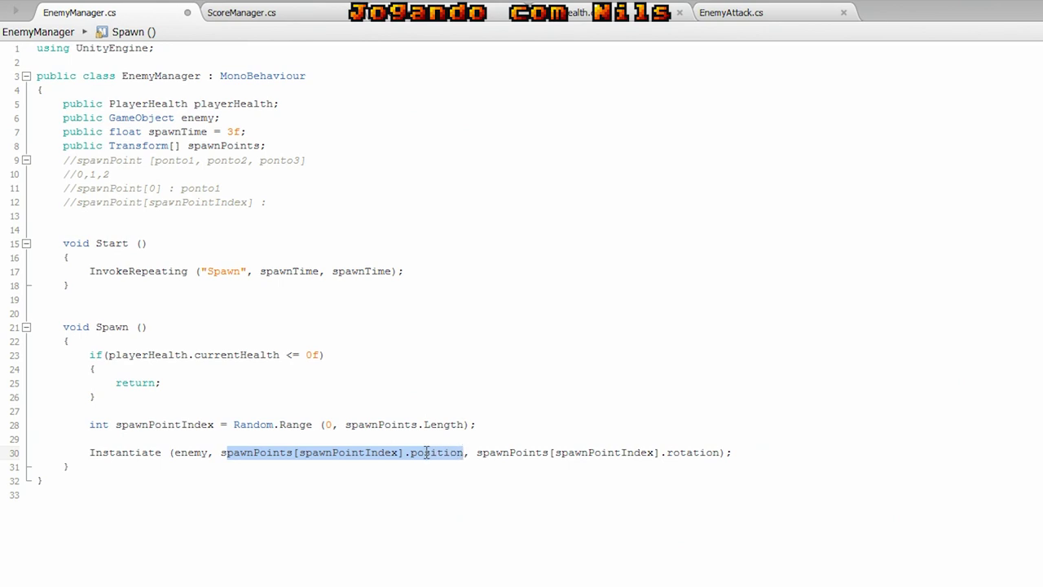
left_click_drag(221, 452, 463, 452)
double_click(352, 453)
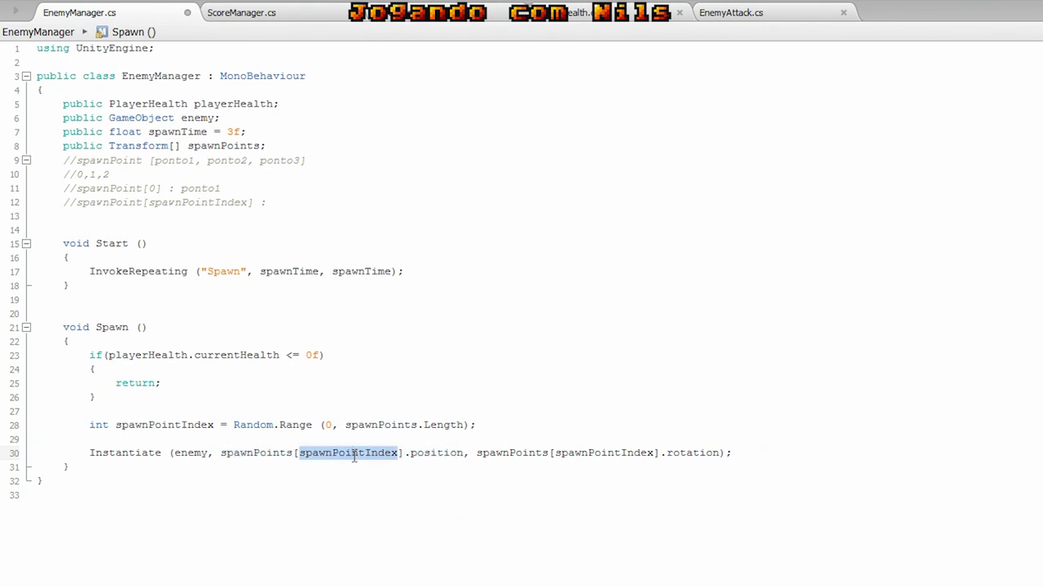
left_click(439, 453)
double_click(408, 453)
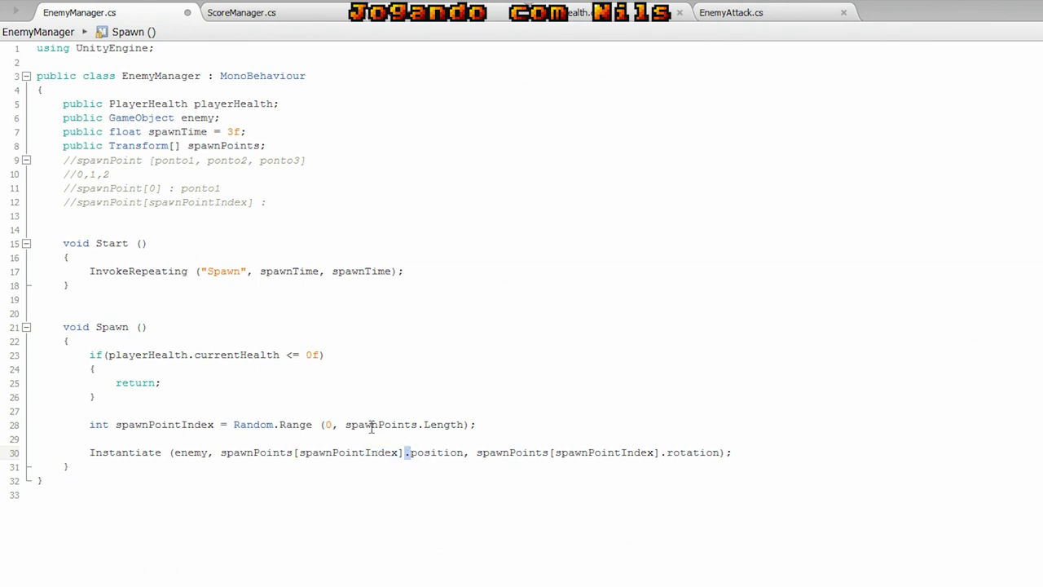
double_click(440, 454)
left_click_drag(463, 453, 222, 450)
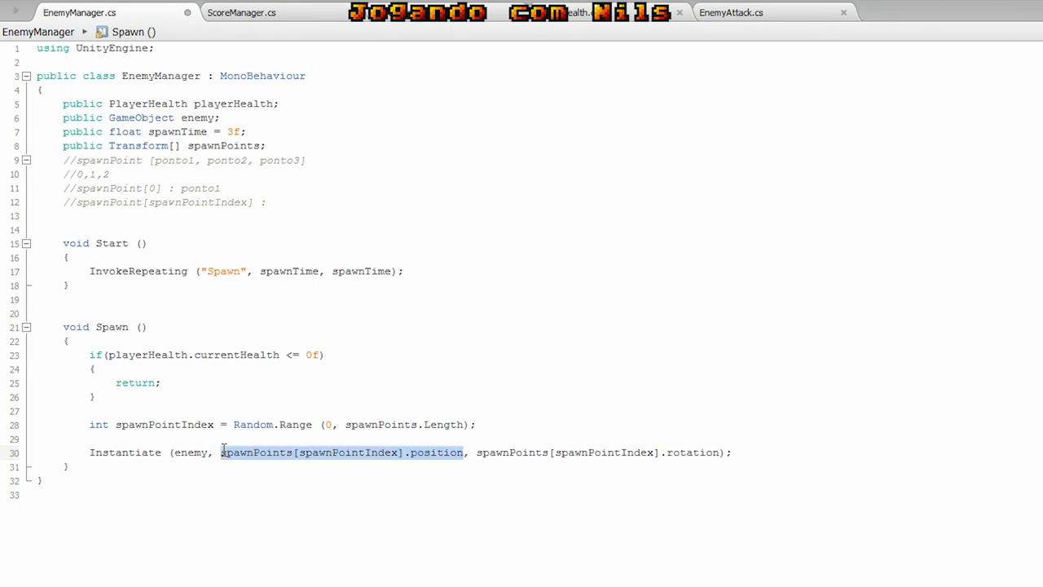
left_click_drag(478, 453, 720, 454)
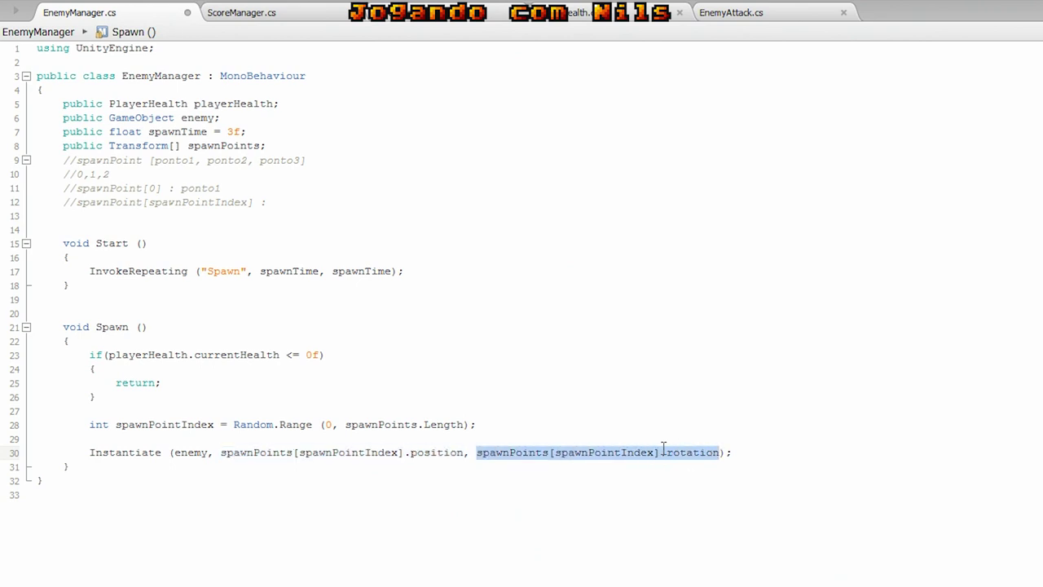
double_click(191, 452)
double_click(333, 452)
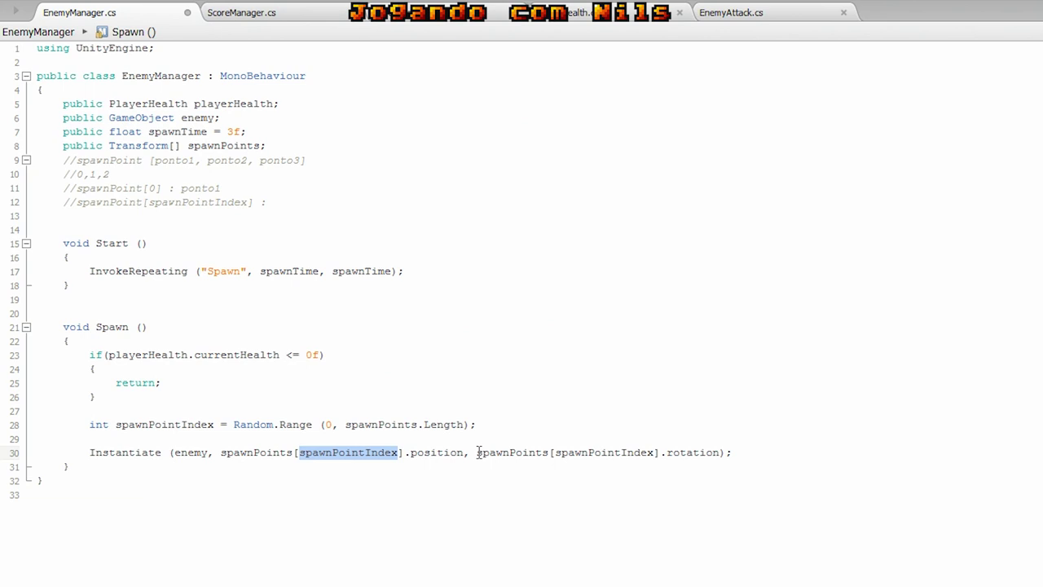
double_click(442, 452)
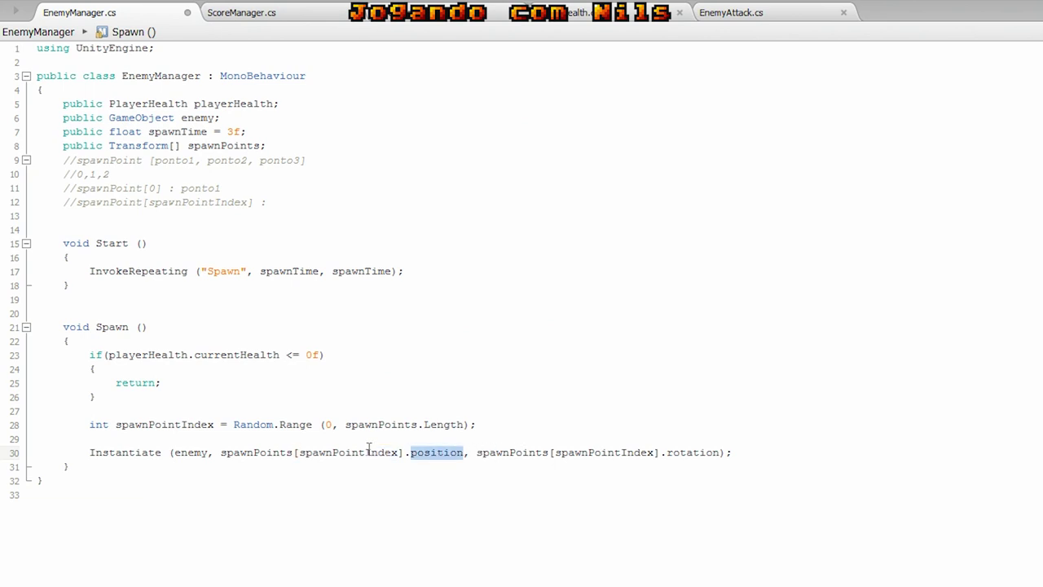
double_click(681, 452)
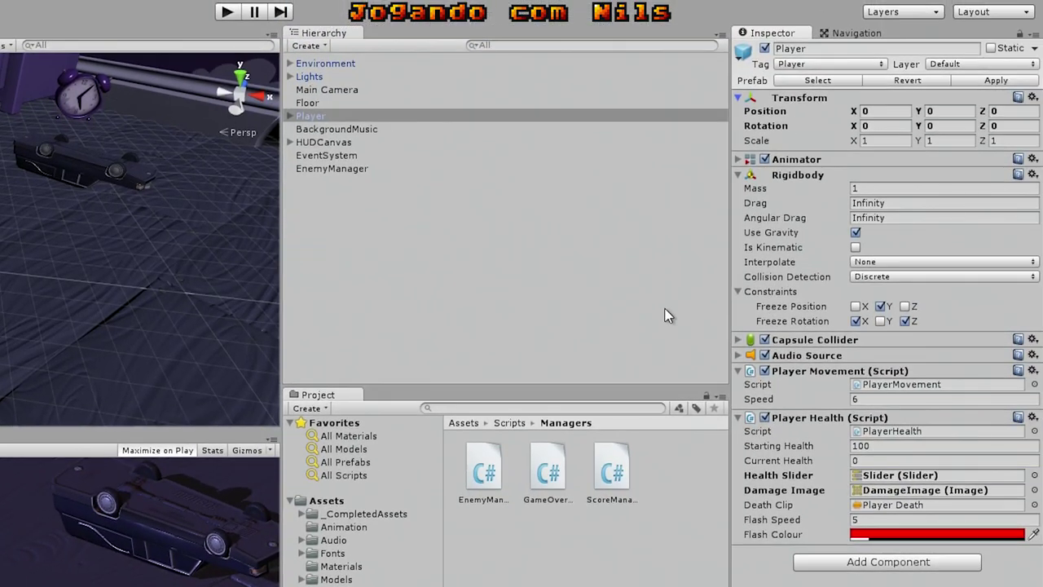
Show EnemyManager's script settings (empty Spawn Points, Spawn Time 3) and open the Create menu.
left_click(529, 283)
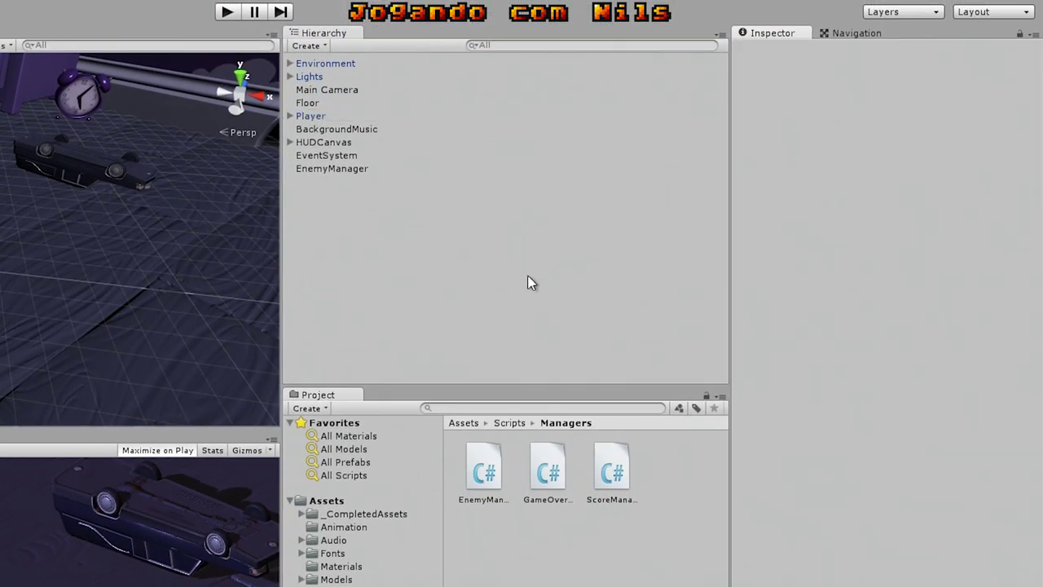
left_click(331, 168)
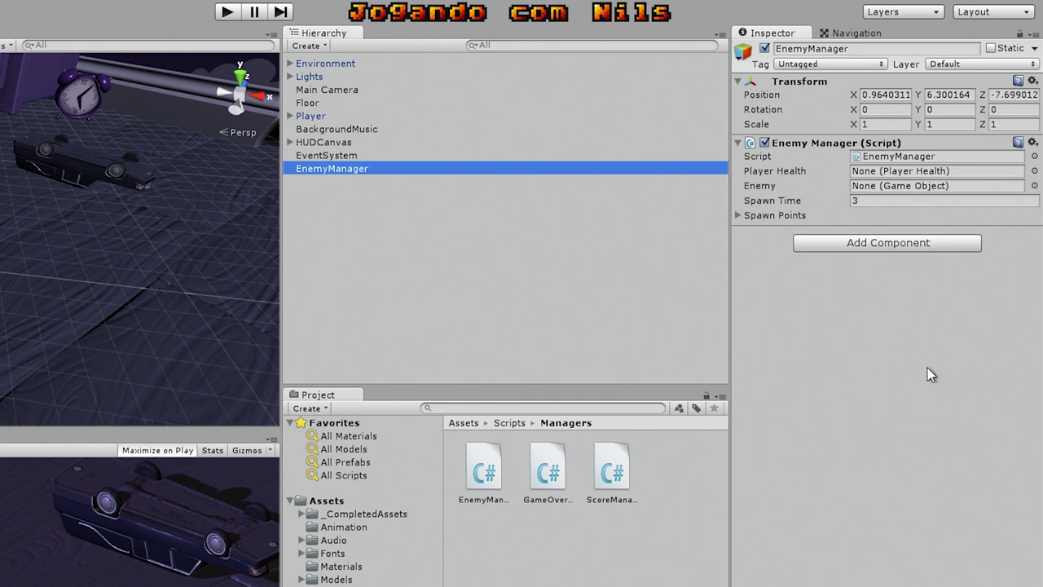
left_click(896, 334)
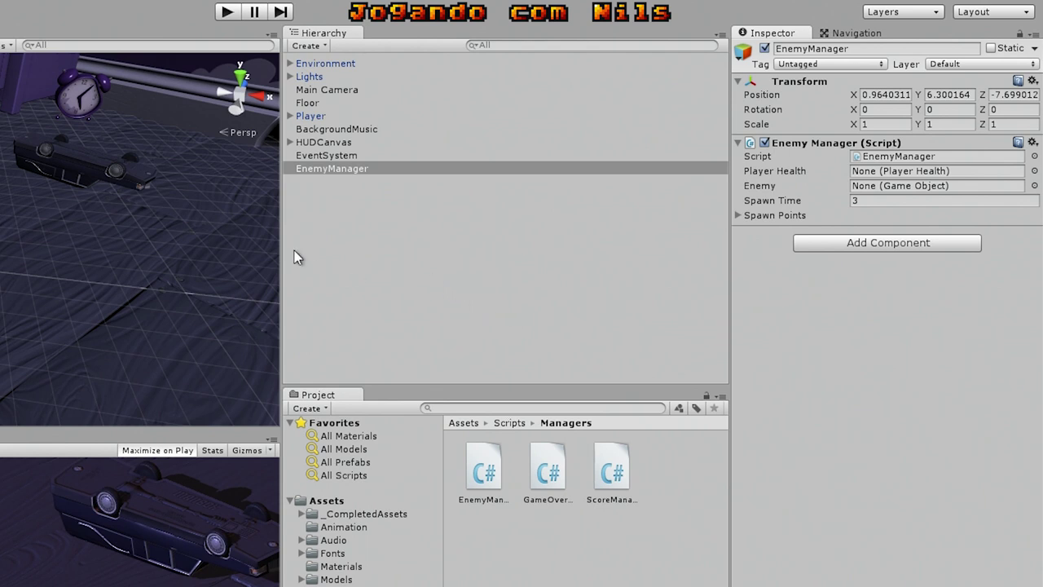
left_click(322, 46)
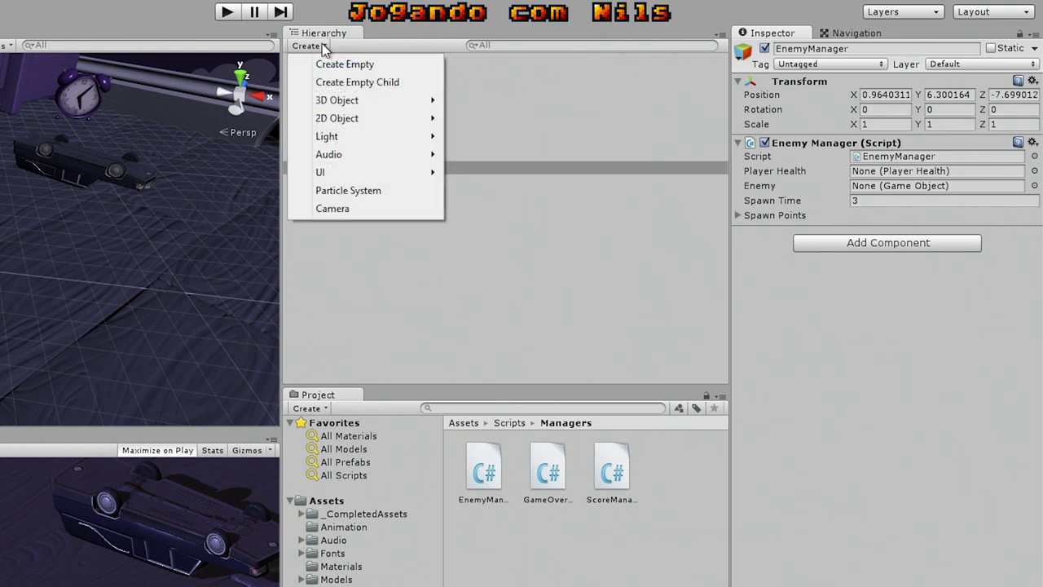
Create an empty GameObject named ZombunnySpawnPoint and orbit the Scene view around it.
left_click(338, 61)
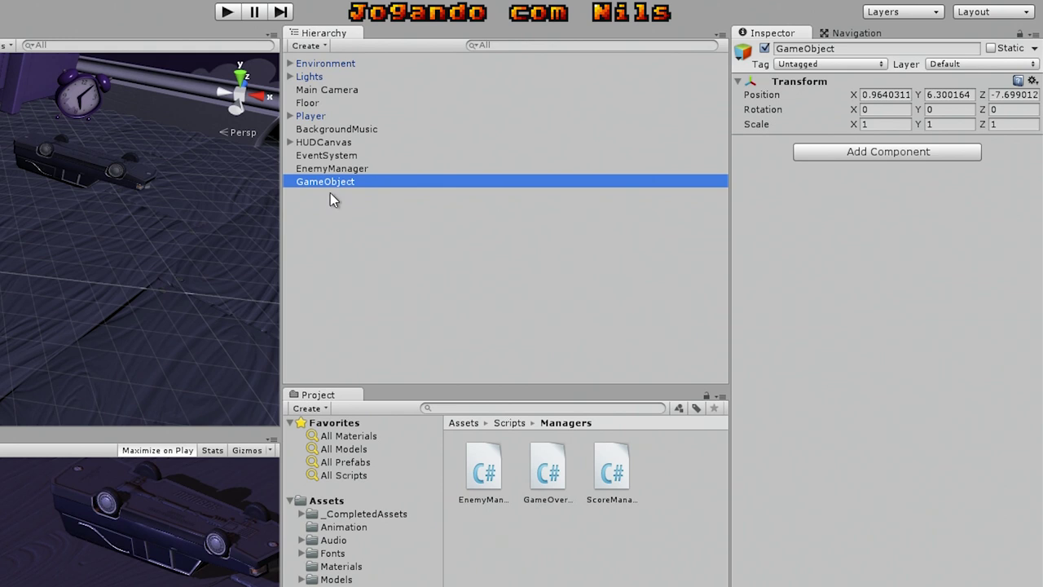
left_click(331, 181)
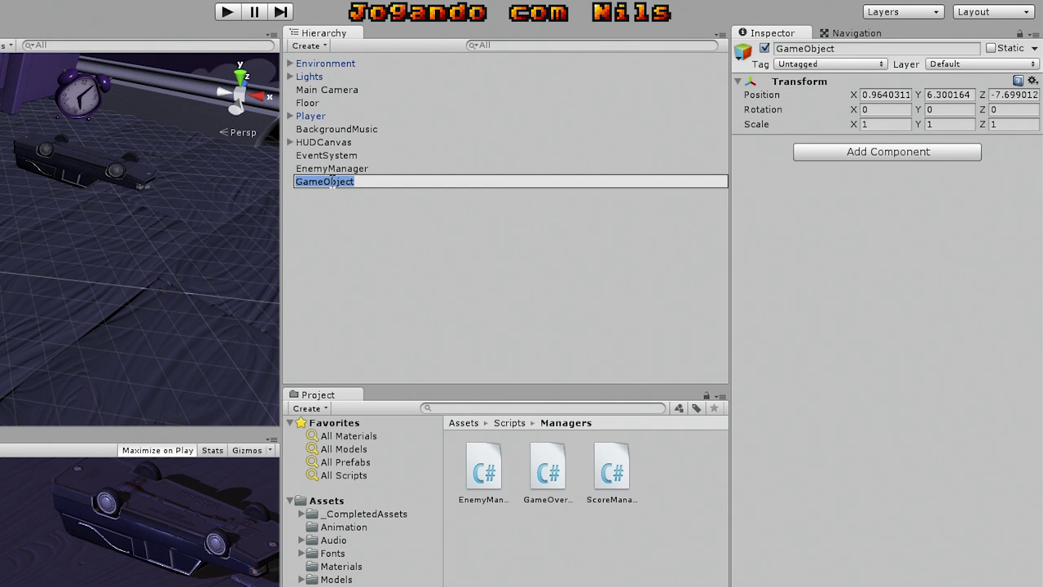
type("Z")
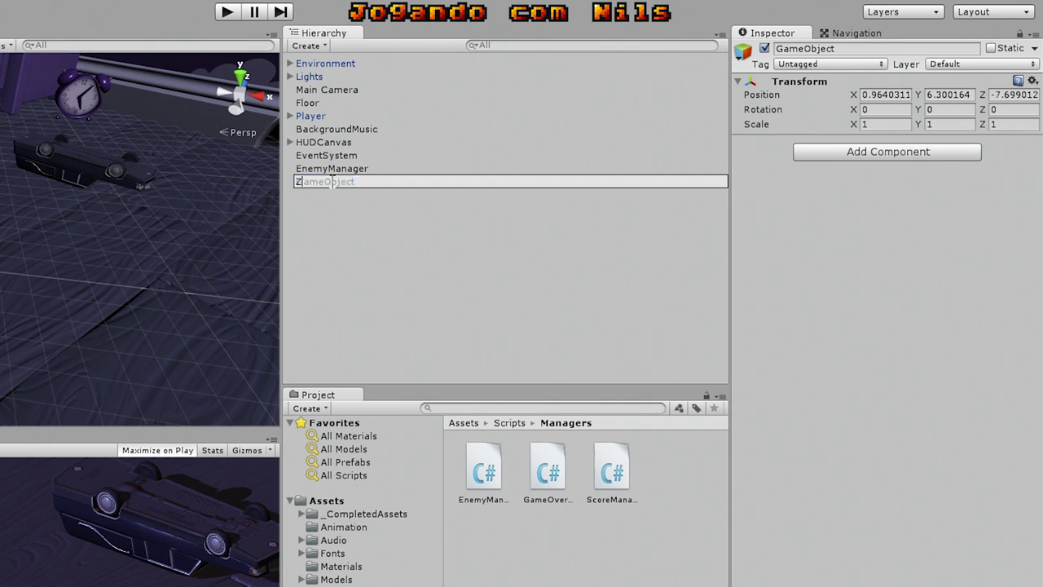
type("ombun")
type("nyS")
type("pawn")
type("Point")
left_click(389, 212)
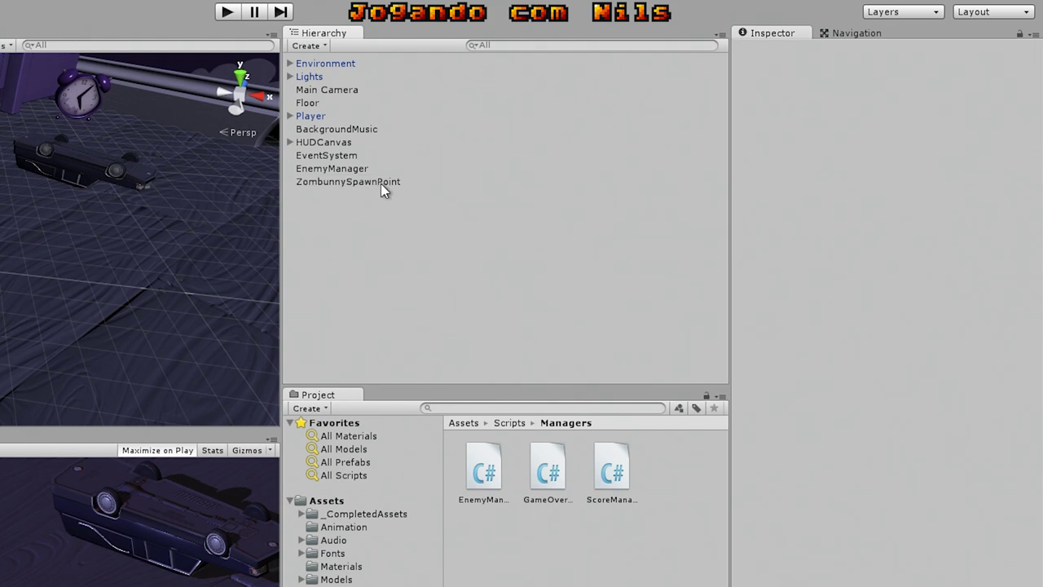
left_click(379, 183)
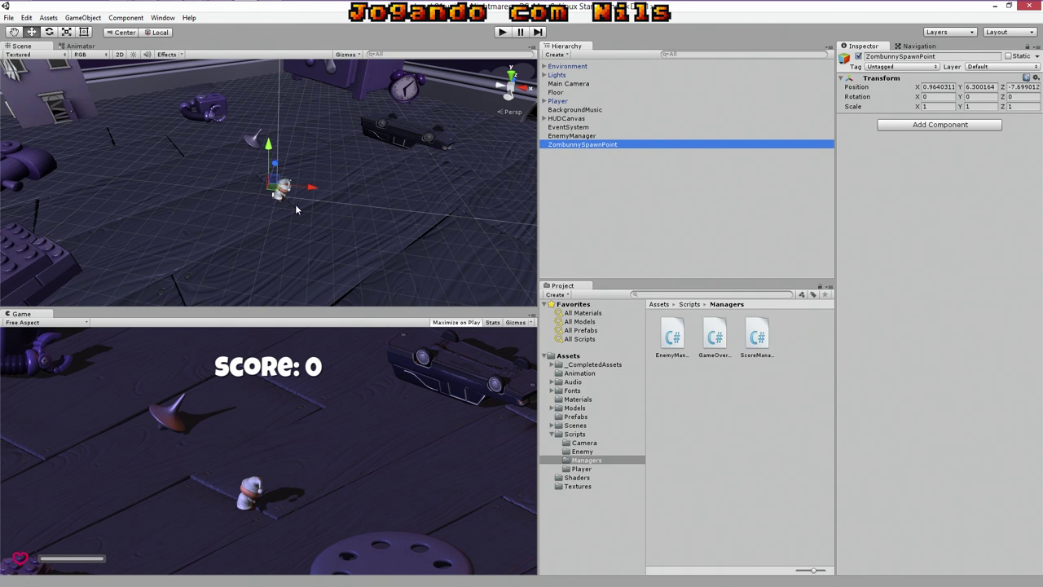
left_click_drag(296, 210, 397, 188, "alt")
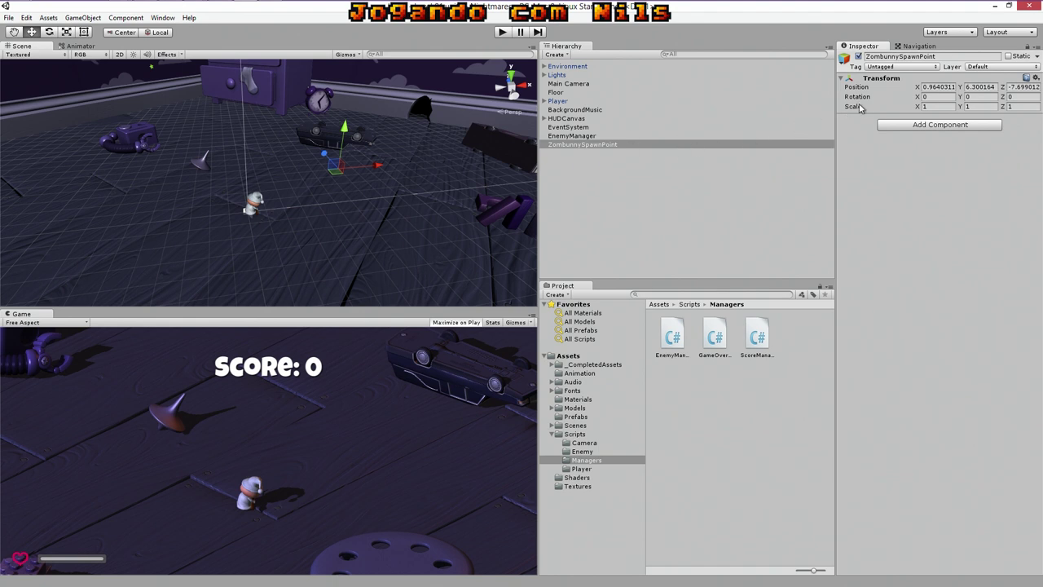
Reselect ZombunnySpawnPoint and enter 0 for its Position X, Y and Z.
left_click(745, 145)
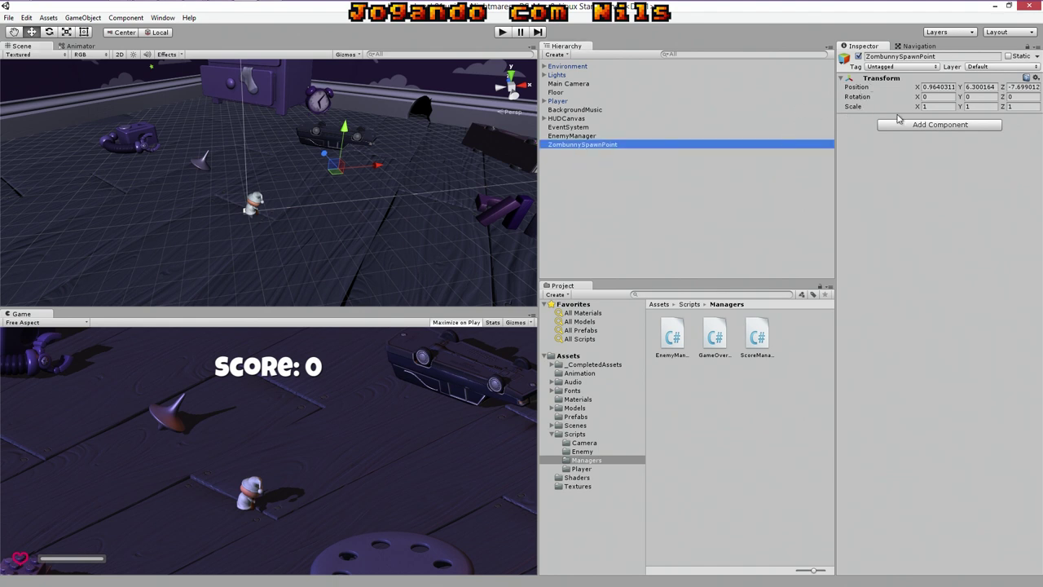
left_click(942, 87)
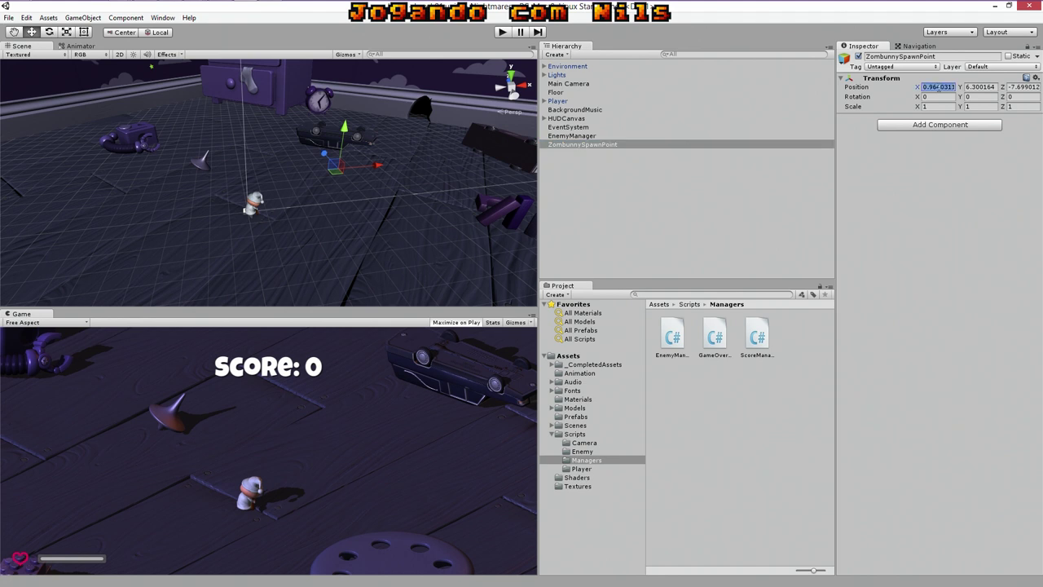
type("0")
key("Tab")
type("0")
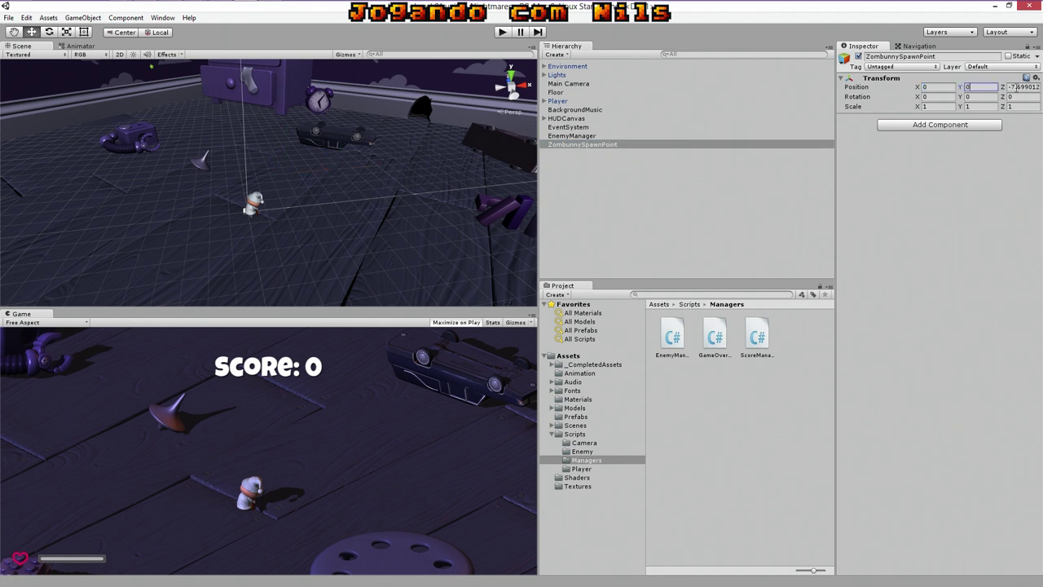
key("Tab")
type("0")
Reset the Transform to position 0, rotation 0 and scale 1, again after a test Y drag.
right_click(604, 145)
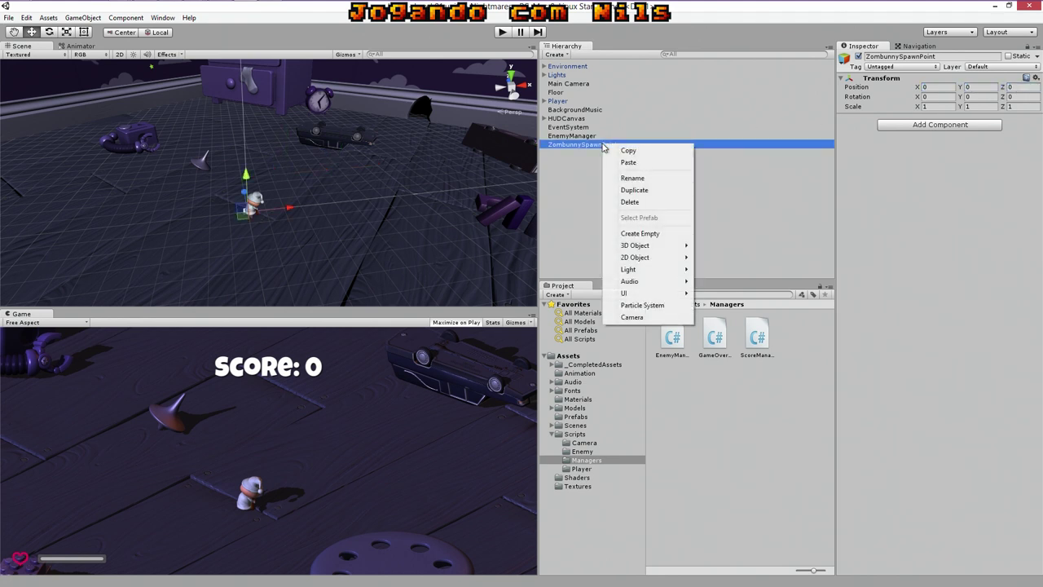
left_click(1036, 79)
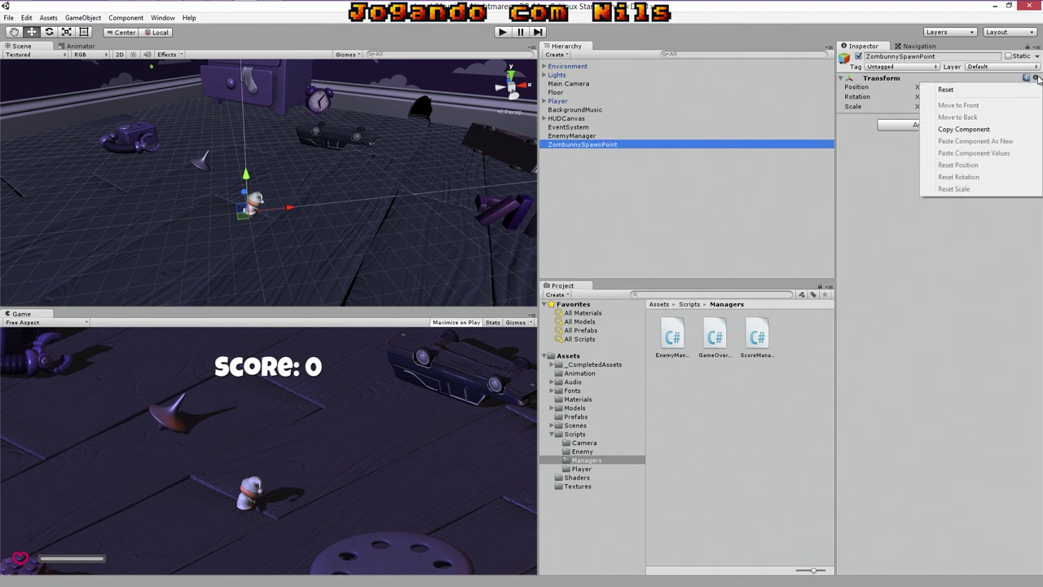
left_click(988, 89)
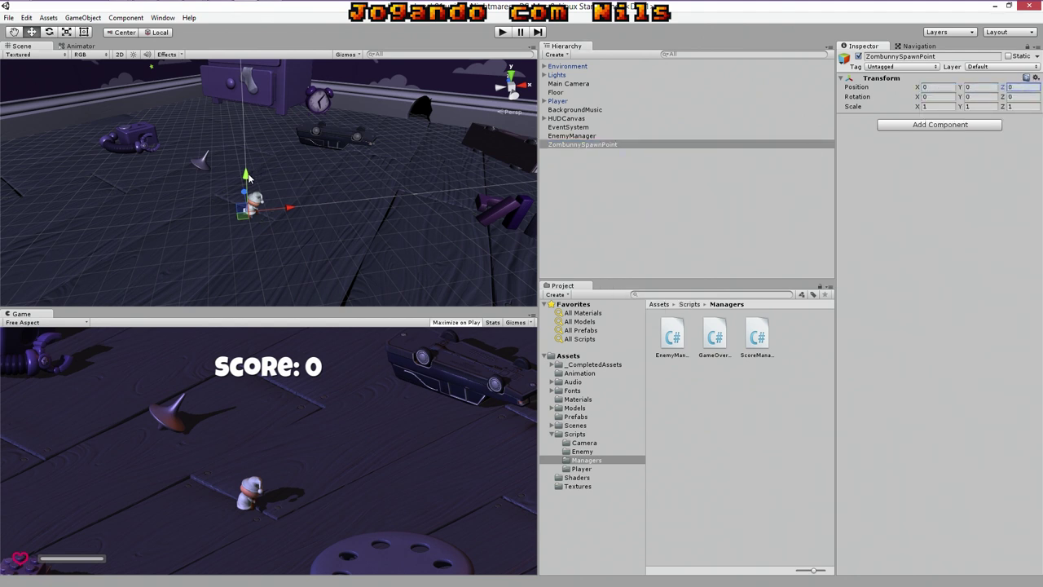
left_click_drag(249, 177, 246, 96)
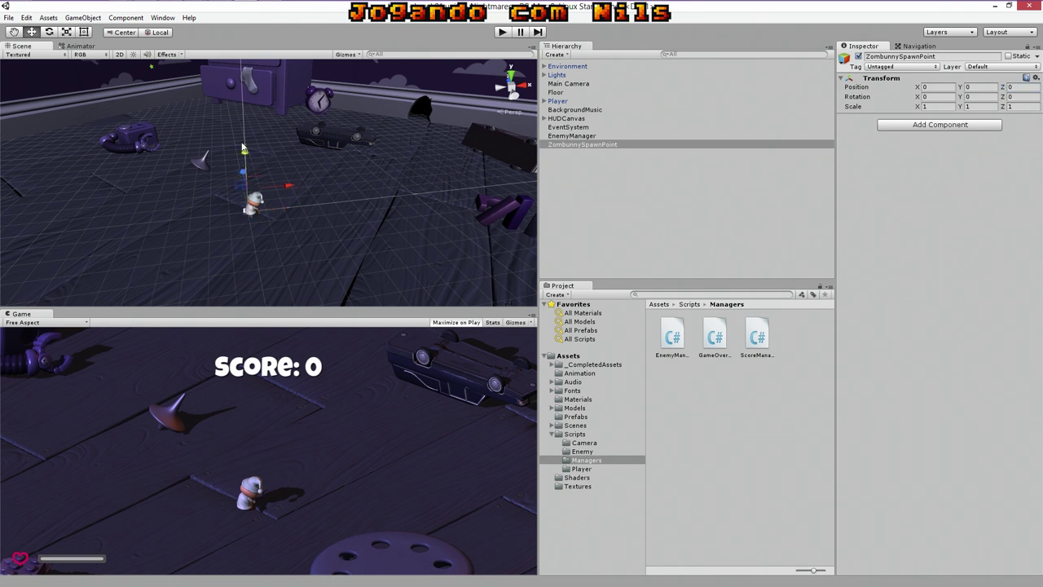
left_click(1035, 79)
left_click(998, 87)
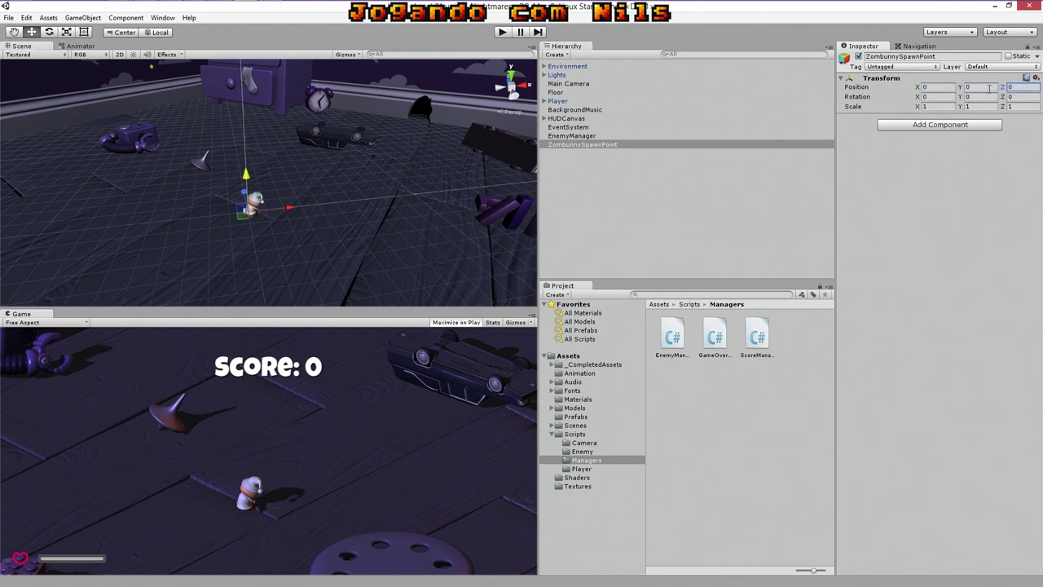
scroll(465, 239, "up", 5)
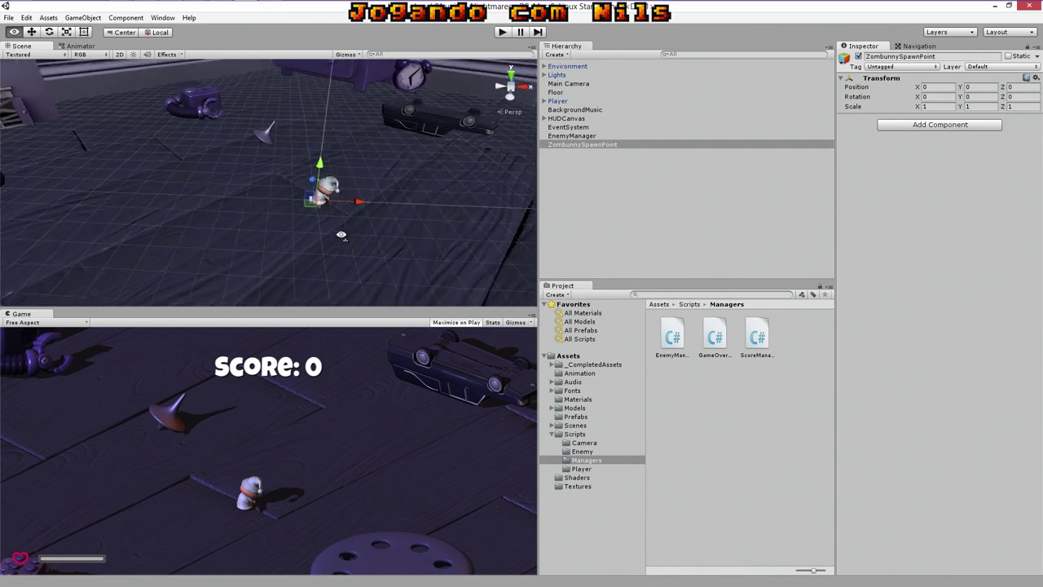
mouse_move(441, 237)
left_mouse_down("alt")
mouse_move(353, 238)
mouse_move(362, 219)
left_mouse_up("alt")
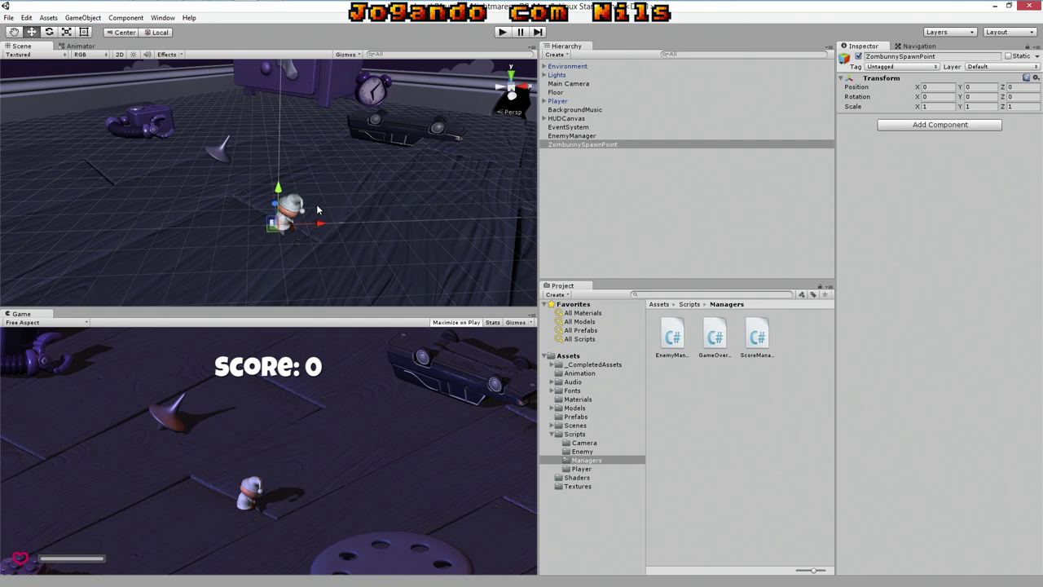
left_click_drag(378, 179, 234, 197, "alt")
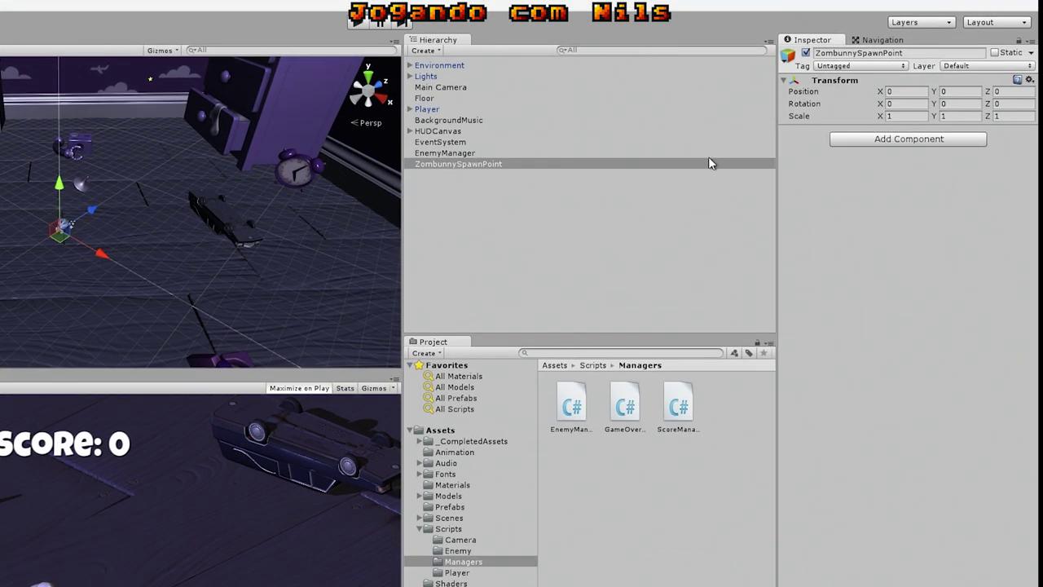
Give ZombunnySpawnPoint a blue icon, expand HUDCanvas, then reselect and orbit closer to the spawn point.
left_click(789, 59)
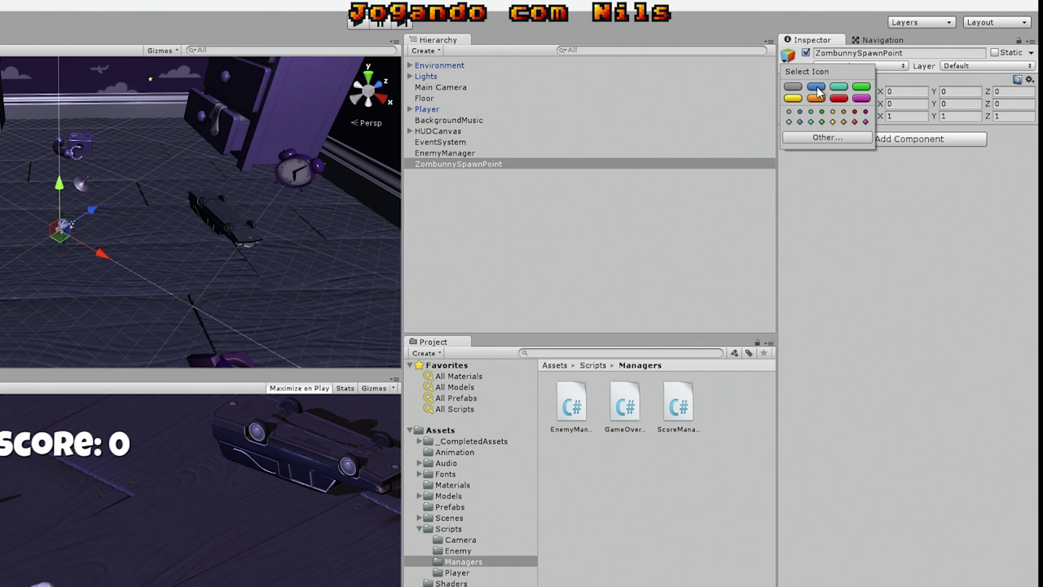
left_click(817, 93)
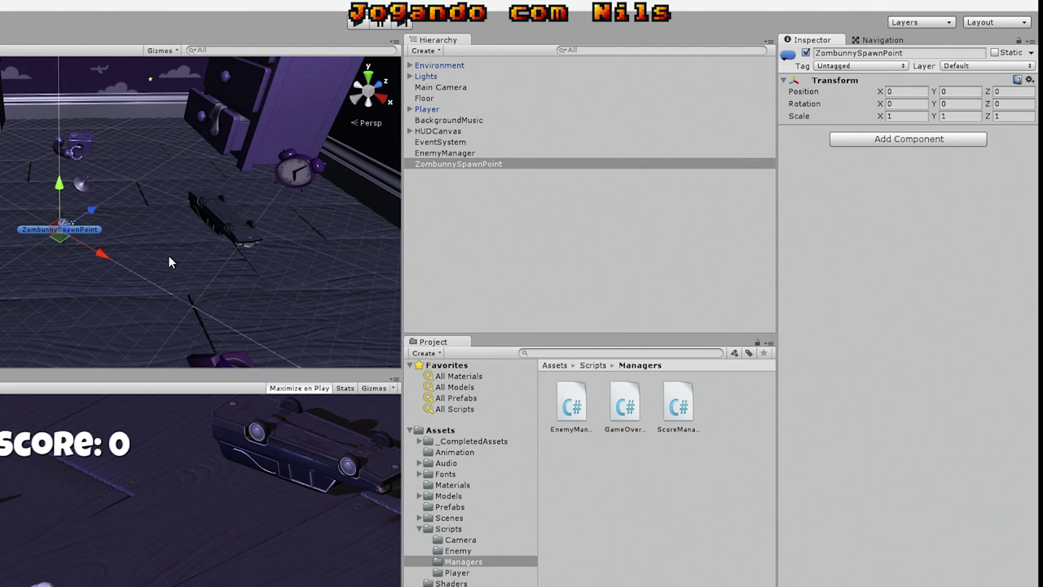
left_click(250, 221)
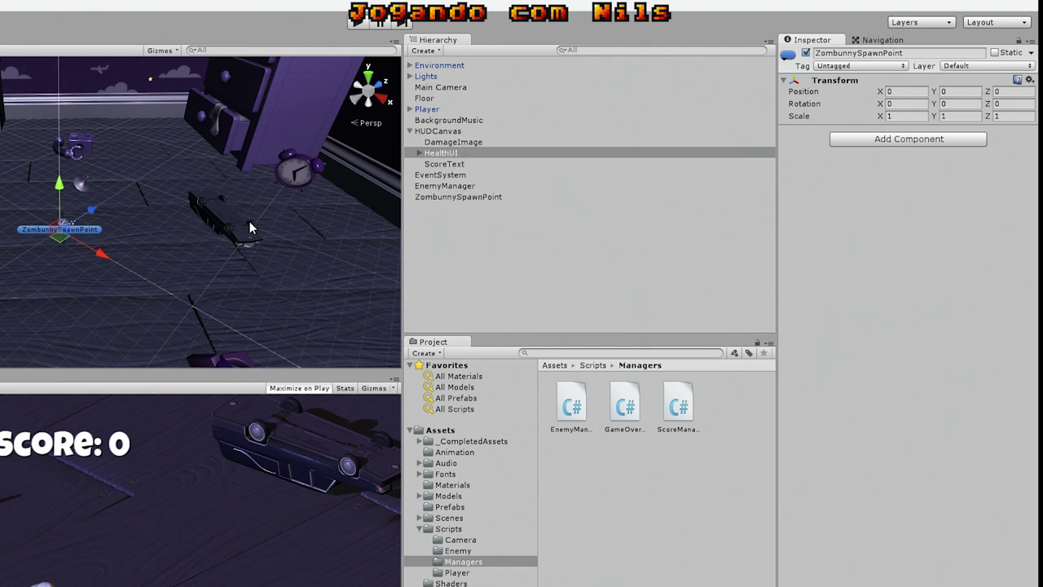
left_click(455, 132)
left_click(477, 196)
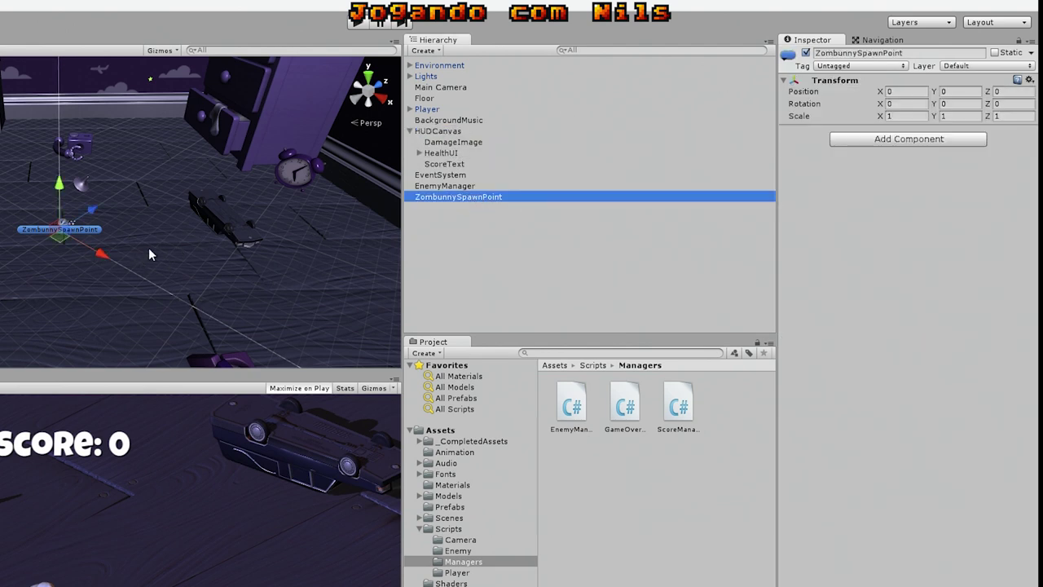
mouse_move(150, 247)
left_mouse_down("alt")
mouse_move(277, 248)
mouse_move(258, 215)
mouse_move(128, 222)
mouse_move(242, 180)
mouse_move(196, 166)
mouse_move(251, 180)
left_mouse_up("alt")
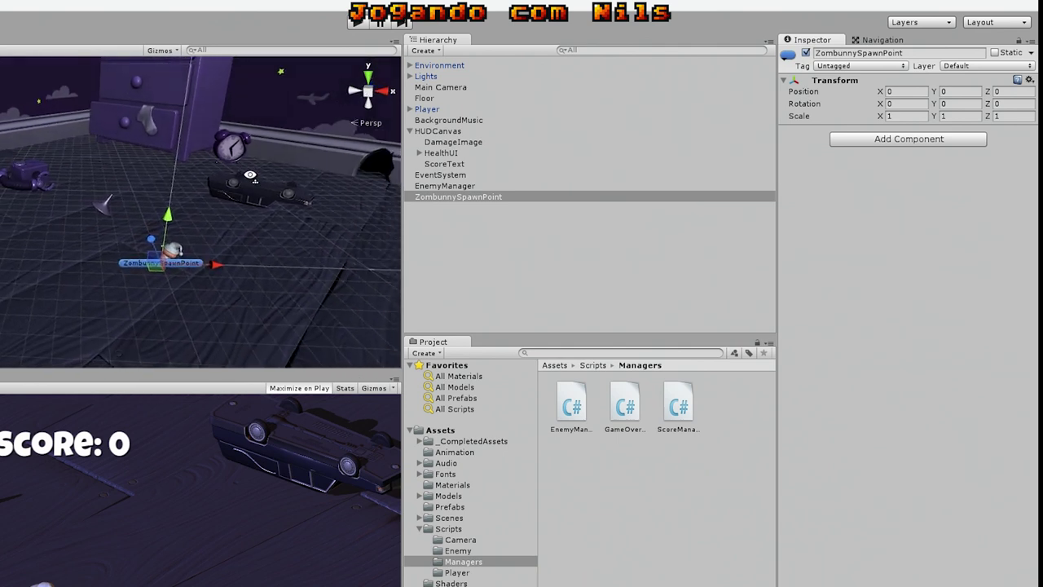
mouse_move(18, 158)
left_mouse_down("alt")
mouse_move(6, 141)
mouse_move(11, 163)
left_mouse_up("alt")
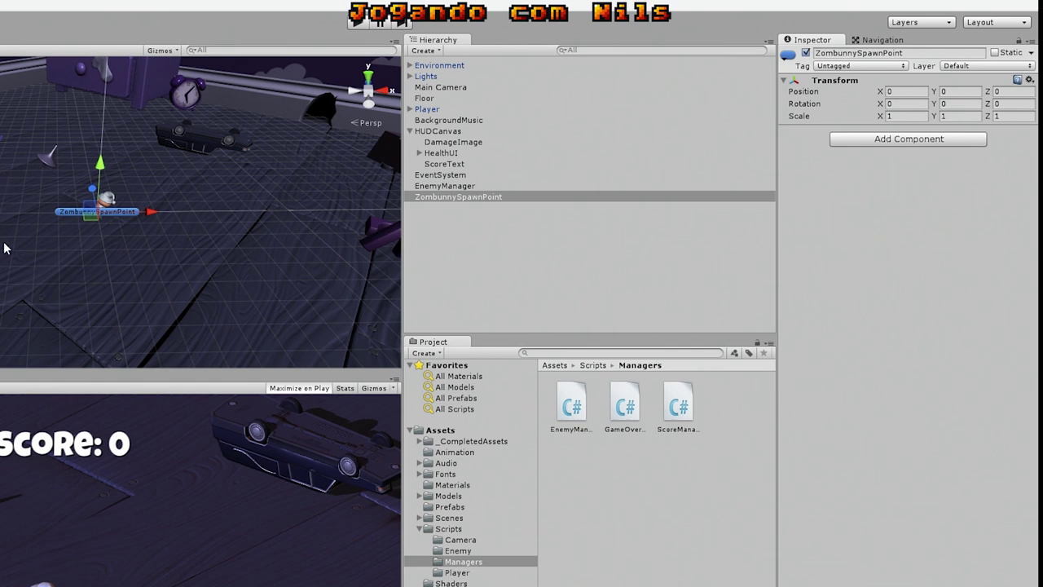
left_click_drag(212, 175, 263, 162, "alt")
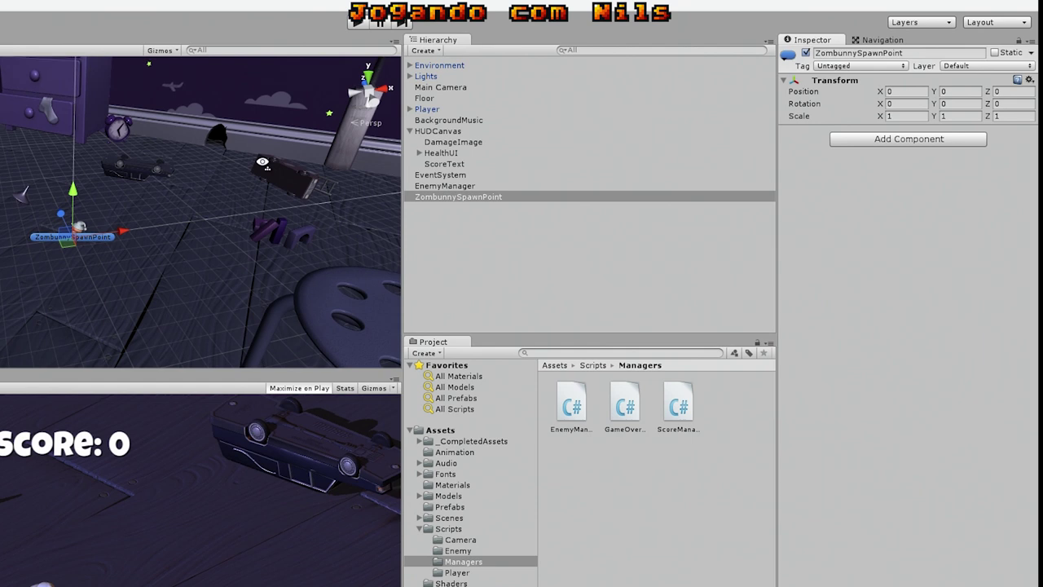
mouse_move(262, 162)
left_mouse_down("alt")
mouse_move(225, 168)
mouse_move(256, 128)
mouse_move(235, 139)
mouse_move(203, 214)
mouse_move(211, 224)
left_mouse_up("alt")
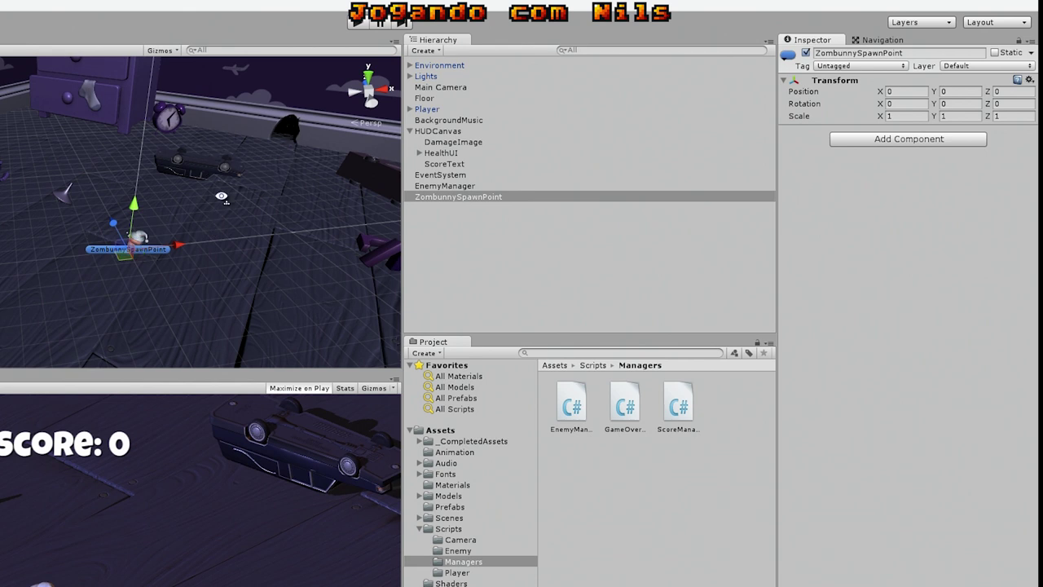
mouse_move(257, 128)
left_mouse_down("alt")
mouse_move(203, 231)
mouse_move(188, 214)
left_mouse_up("alt")
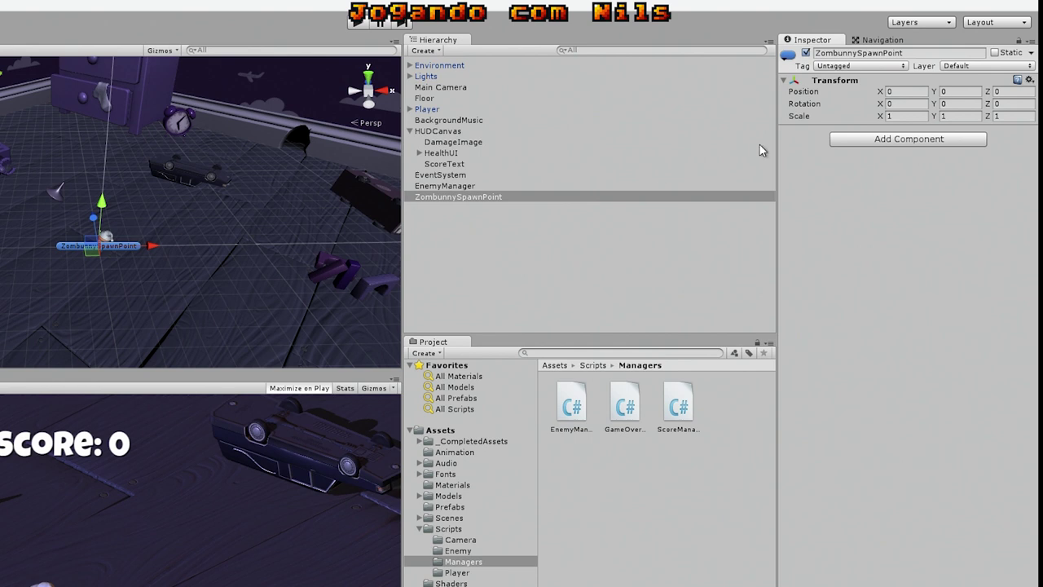
Move ZombunnySpawnPoint to position -20.5, 0, 12.5 and view it beside the toy house.
left_click(898, 91)
type("-20")
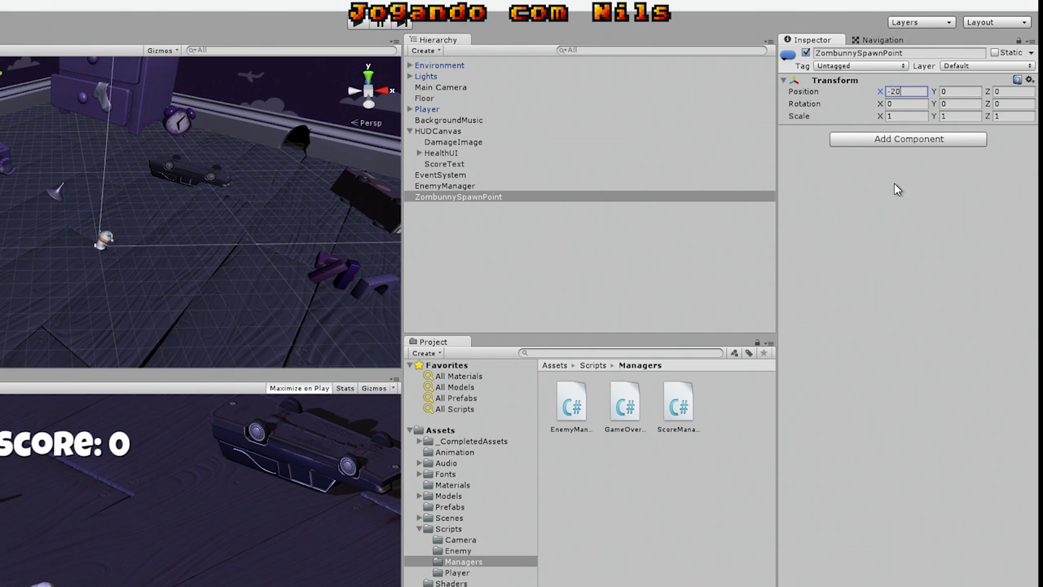
type(".5")
left_click(953, 91)
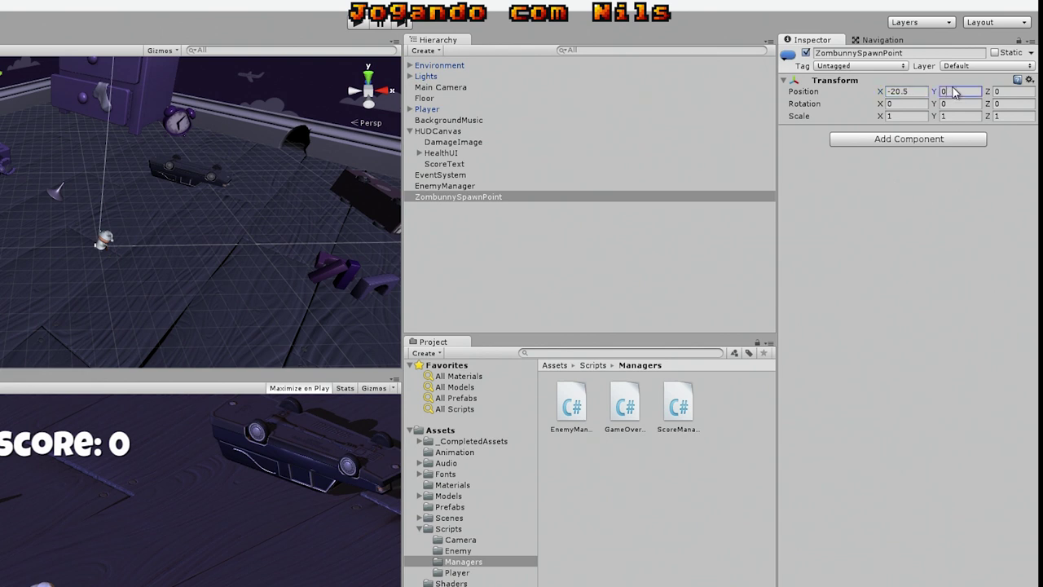
left_click(998, 91)
type("12.")
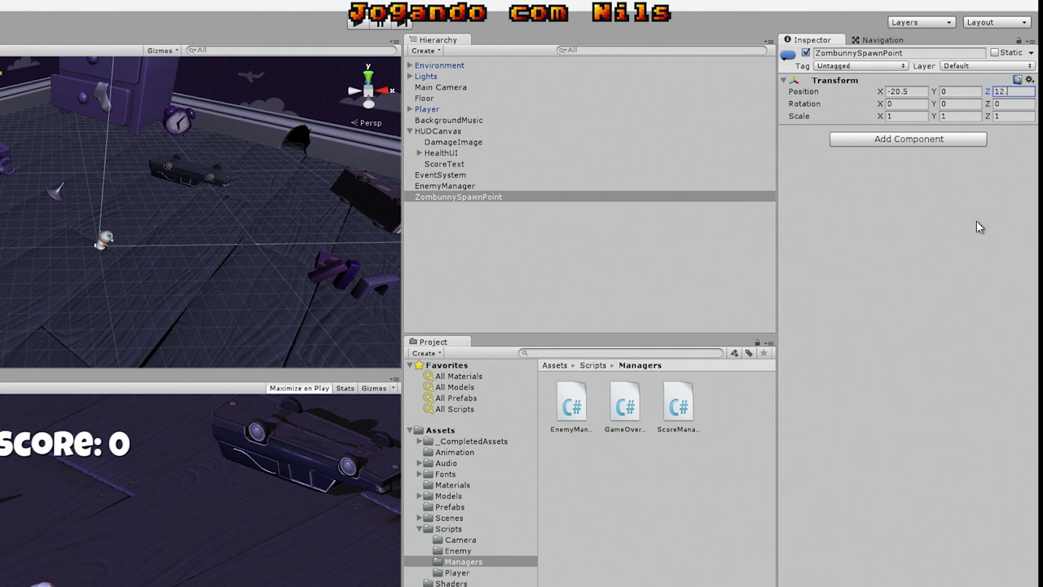
type("5")
mouse_move(191, 155)
right_mouse_down()
mouse_move(103, 106)
mouse_move(139, 103)
right_mouse_up()
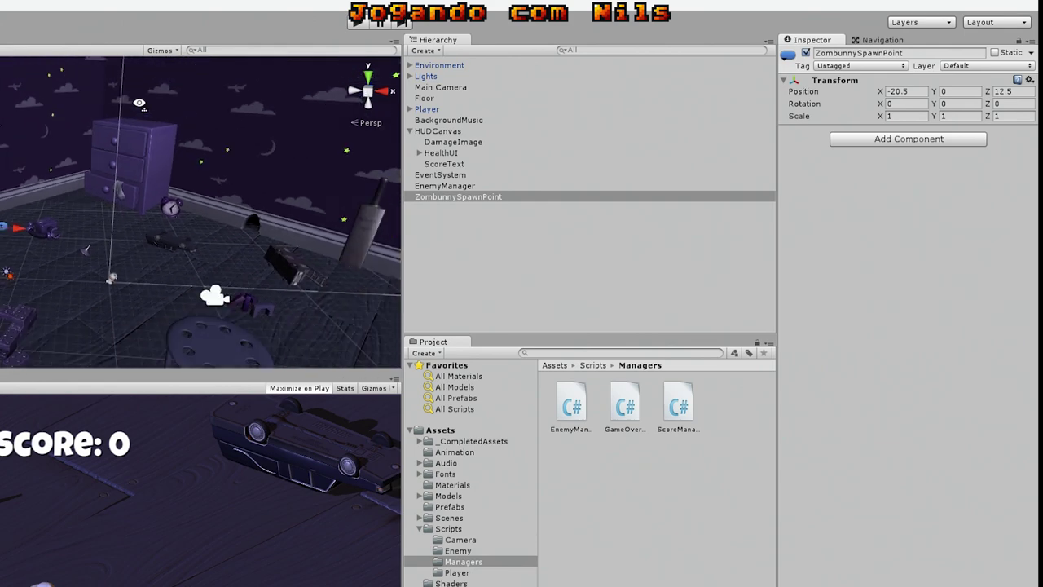
right_click_drag(140, 103, 239, 97)
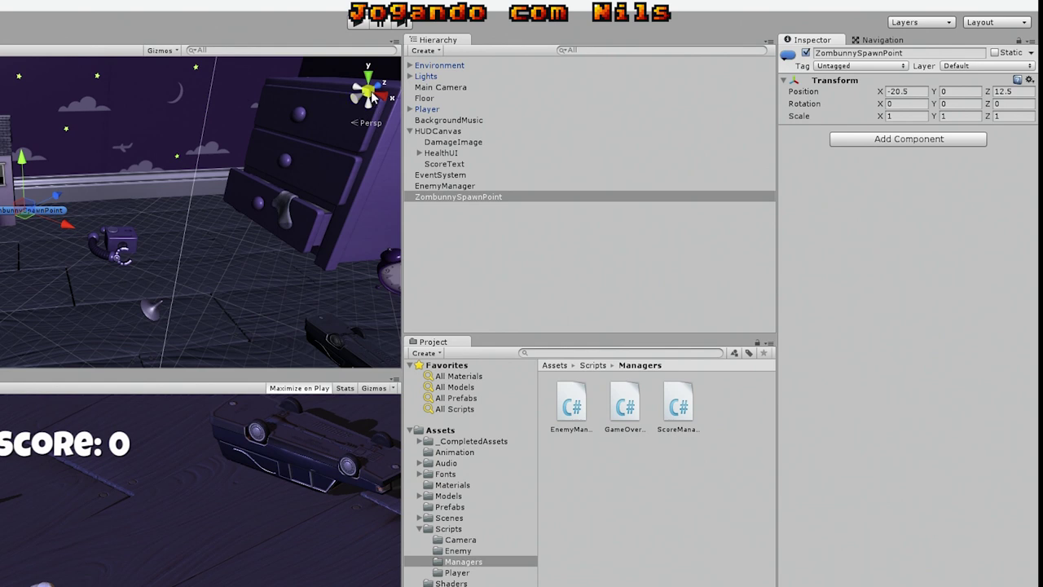
mouse_move(228, 194)
right_mouse_down()
mouse_move(237, 183)
mouse_move(163, 187)
right_mouse_up()
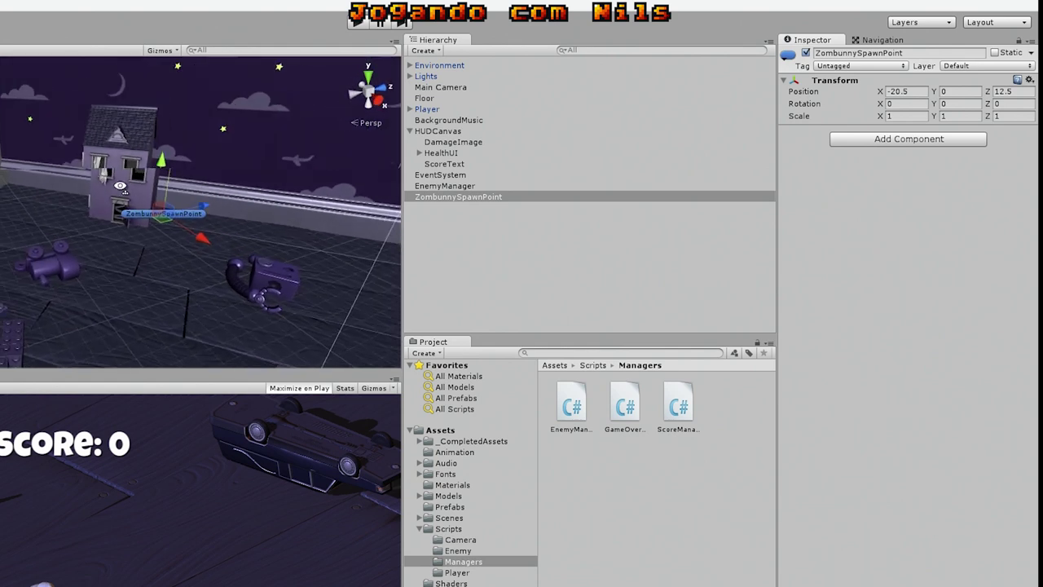
scroll(90, 224, "down", 3)
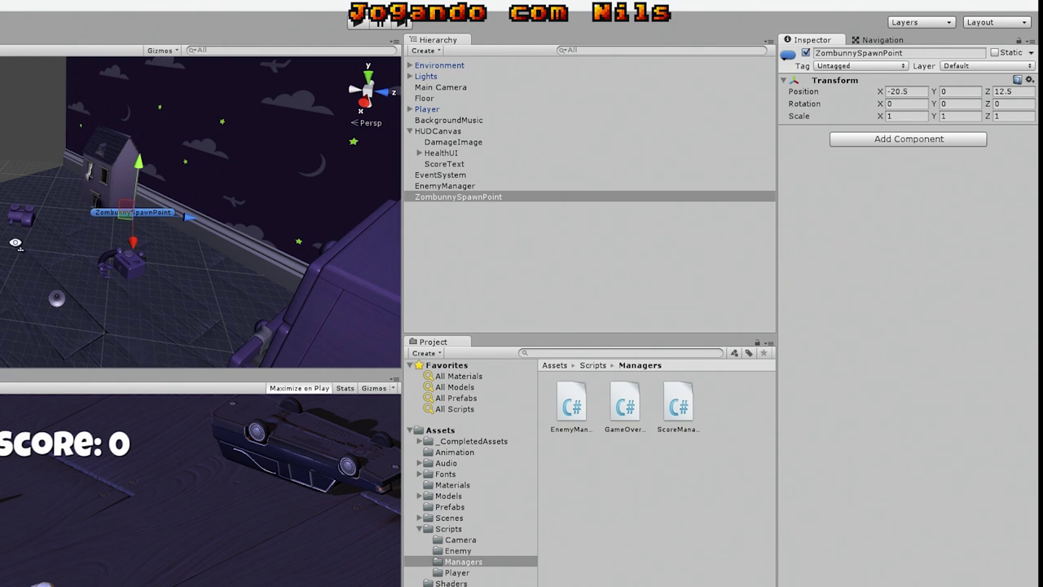
left_click_drag(18, 244, 388, 282, "alt")
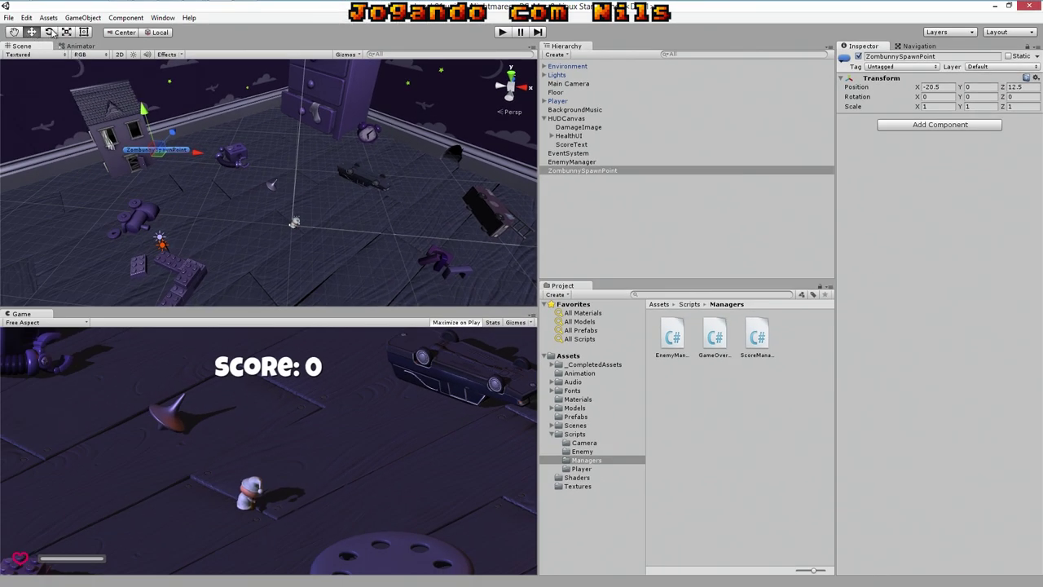
Set ZombunnySpawnPoint's Rotation Y to 130 in the Inspector, then clear the selection.
left_click(49, 31)
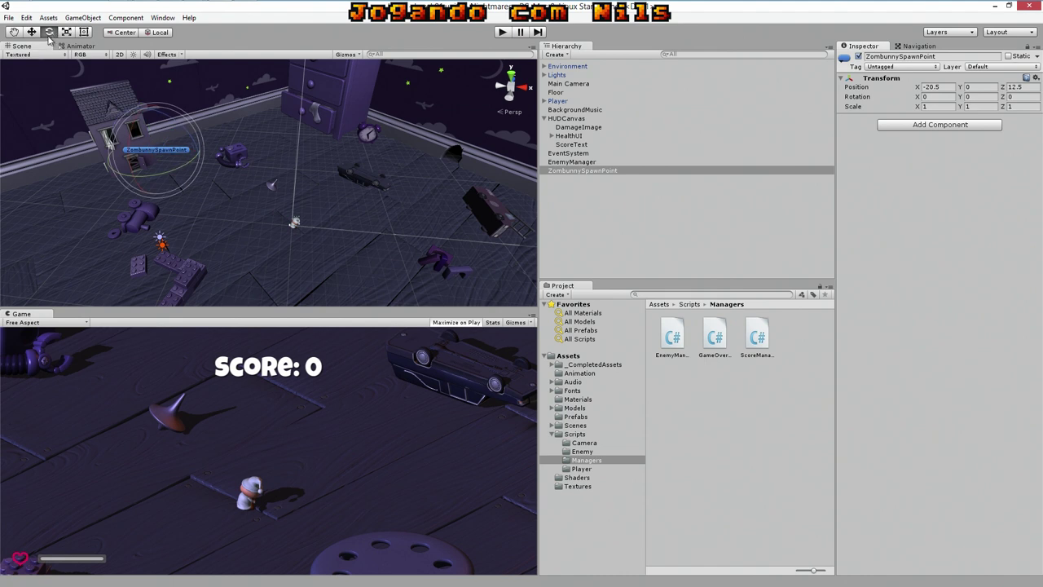
left_click(32, 32)
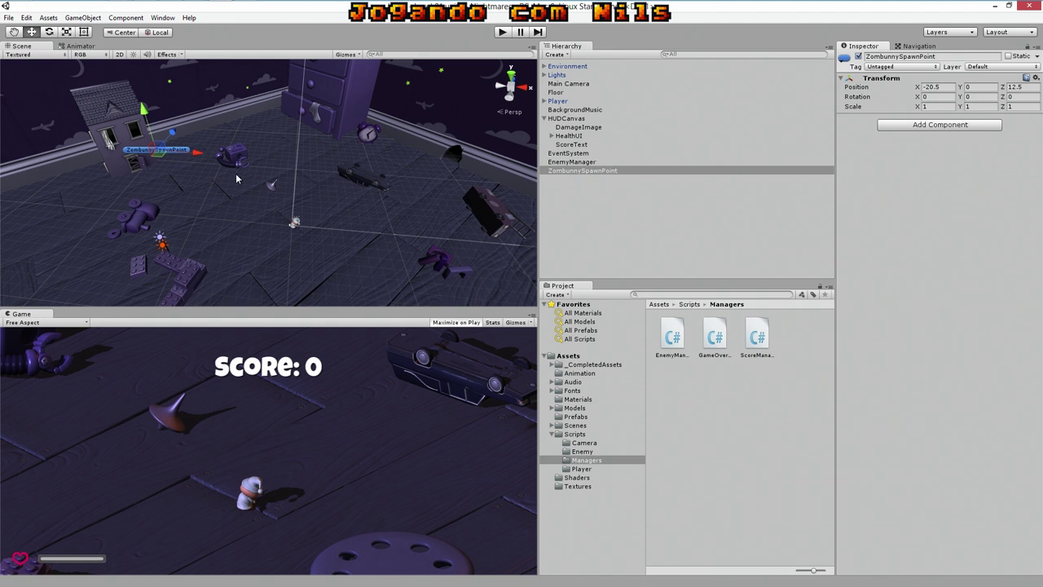
left_click(592, 172)
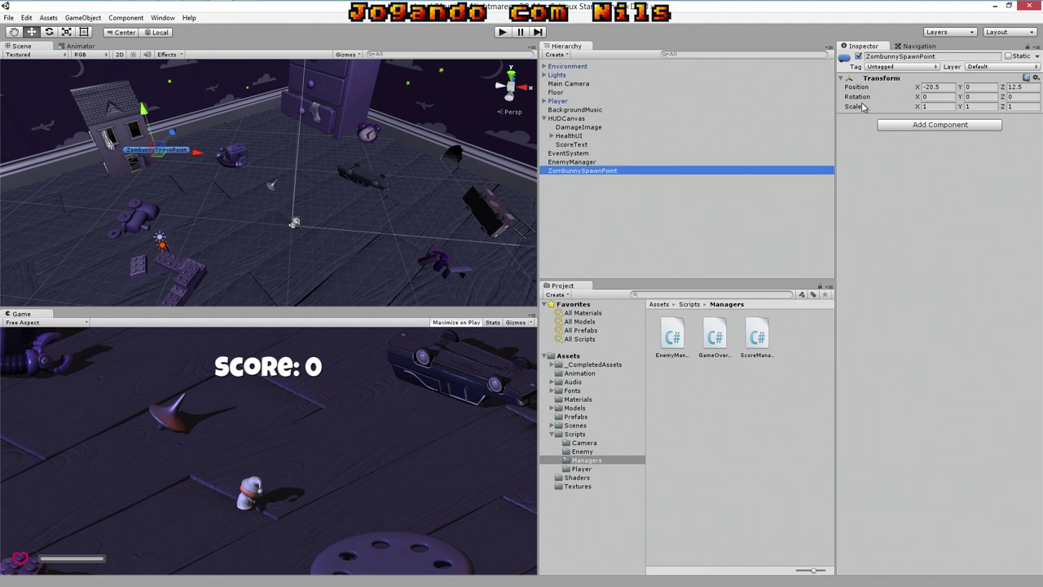
left_click(939, 97)
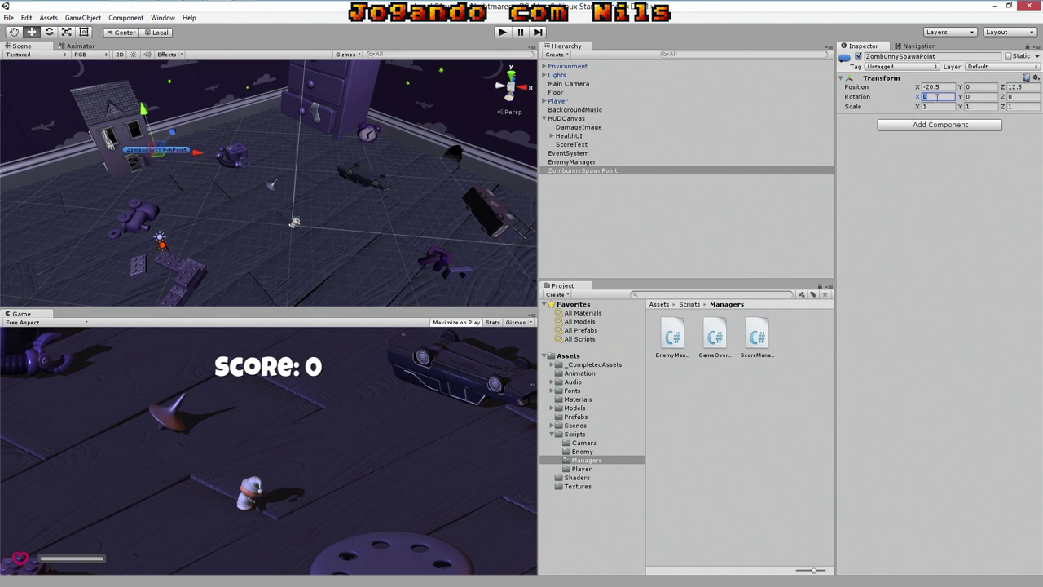
left_click(978, 99)
type("130")
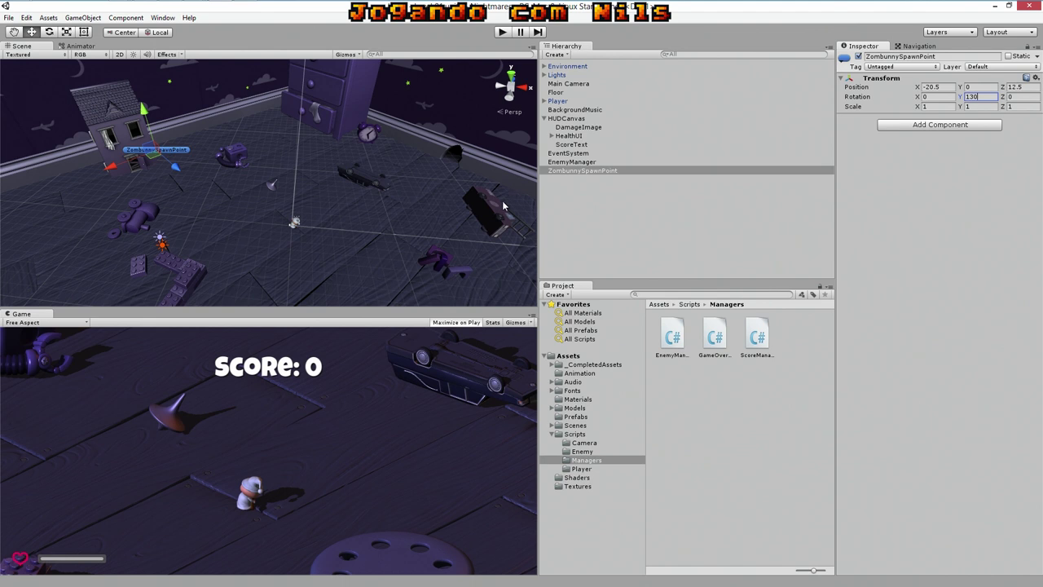
left_click(570, 181)
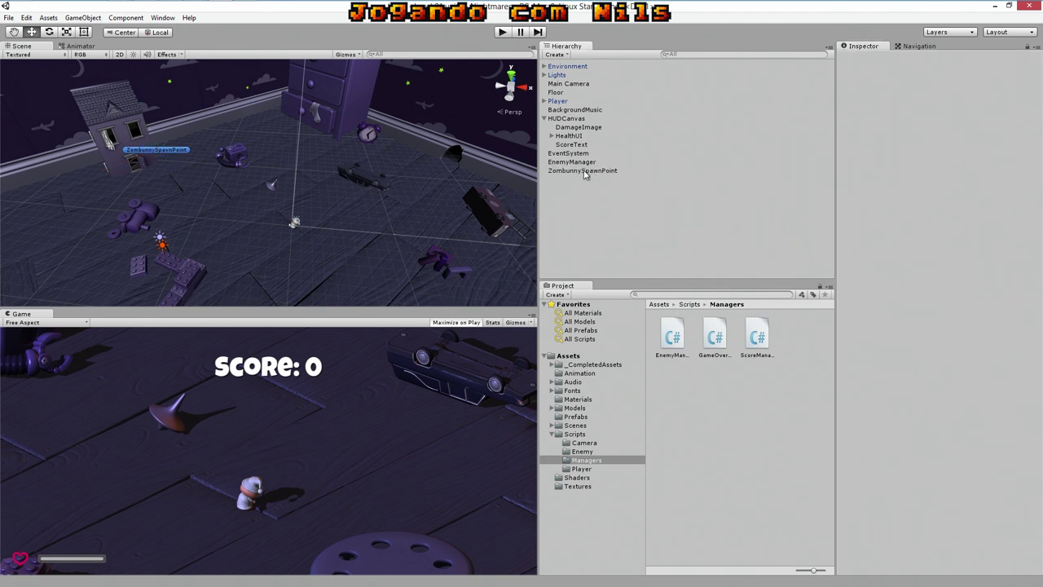
left_click(561, 55)
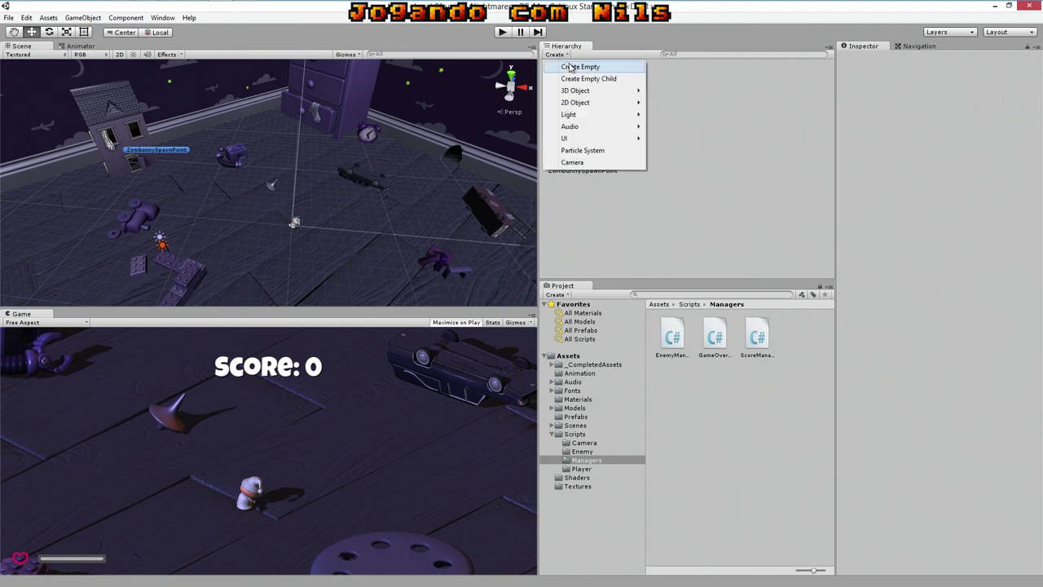
left_click(732, 196)
left_click(586, 171)
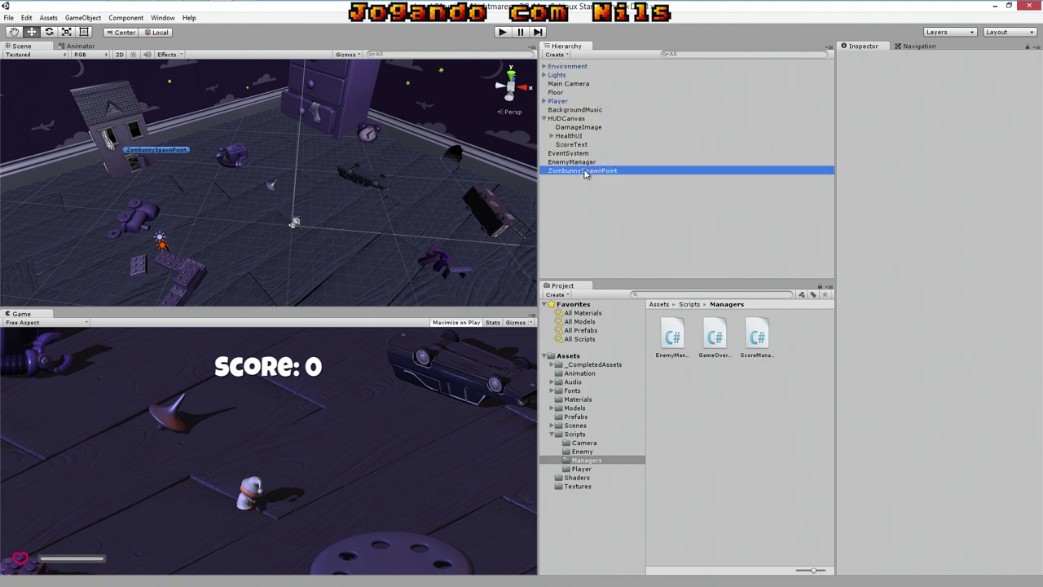
right_click(585, 171)
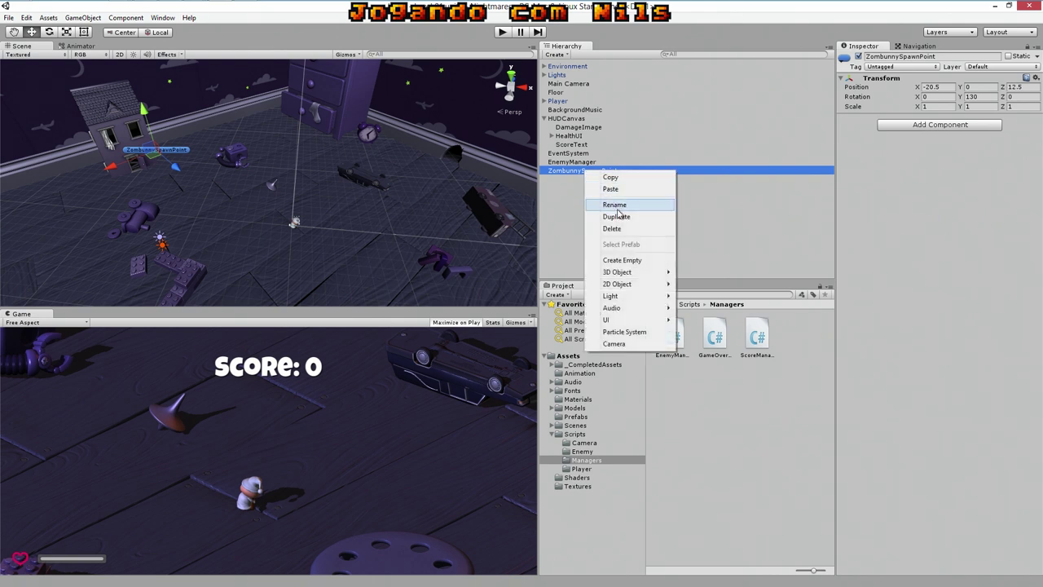
left_click(565, 234)
left_click(591, 172)
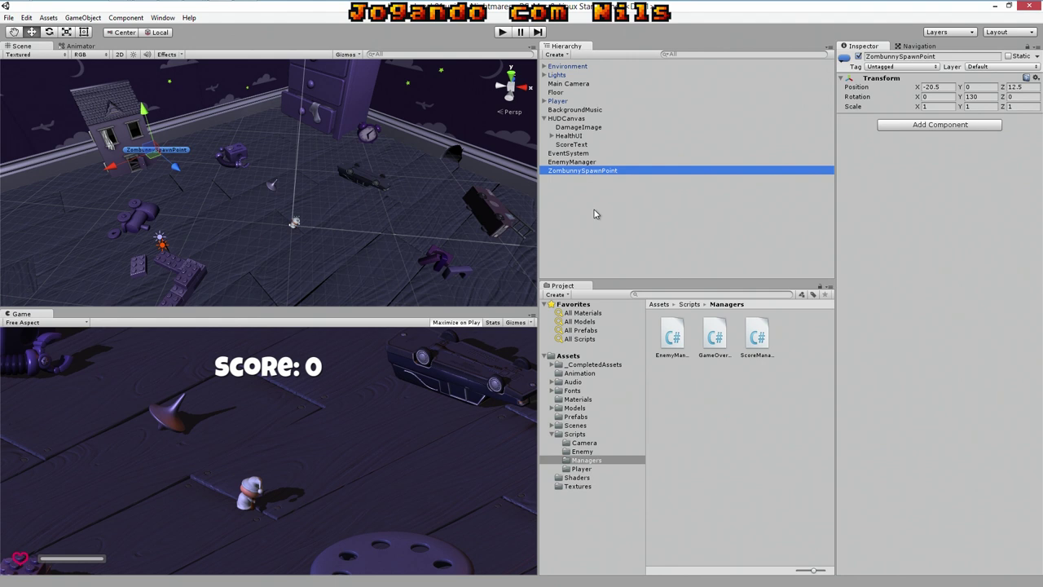
Duplicate ZombunnySpawnPoint with Ctrl+D and rename the copy from Zombunny to ZombearSpawnPoint.
key("ctrl+d")
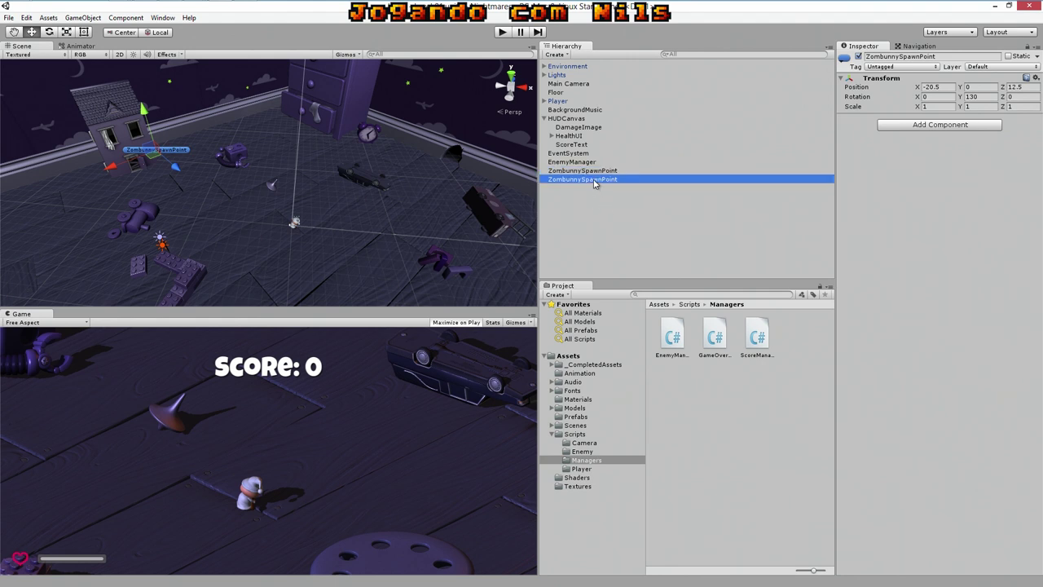
right_click(594, 182)
left_click(623, 216)
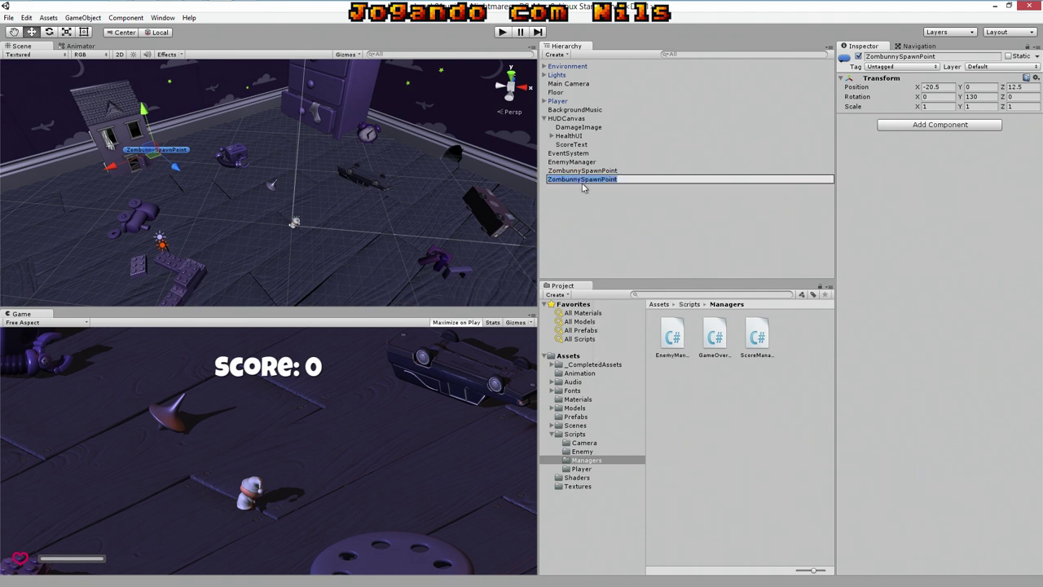
left_click(582, 183)
key("BackSpace")
key("BackSpace")
key("BackSpace")
type("ea")
type("r")
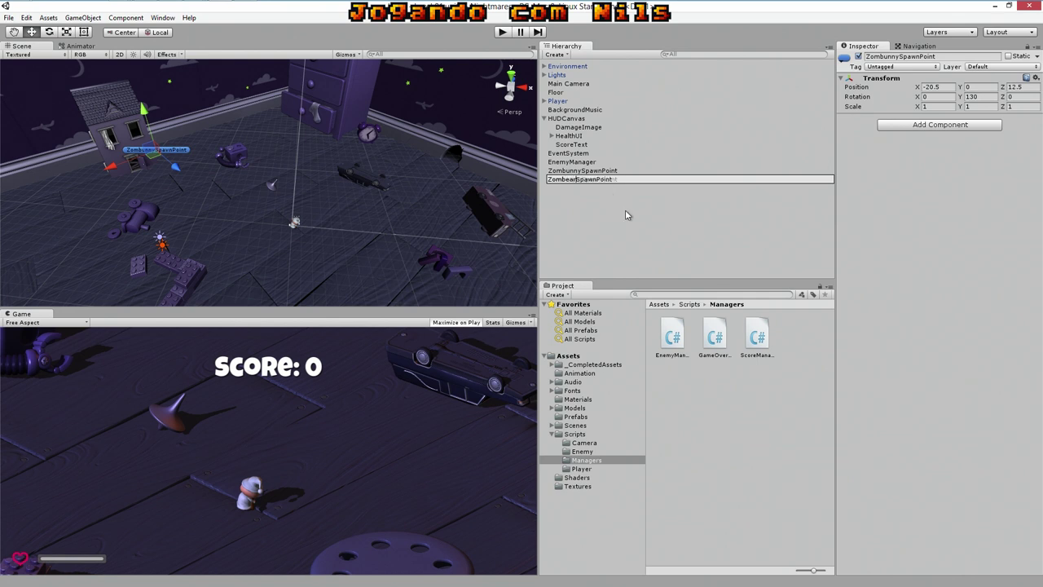
left_click(625, 209)
left_click(588, 185)
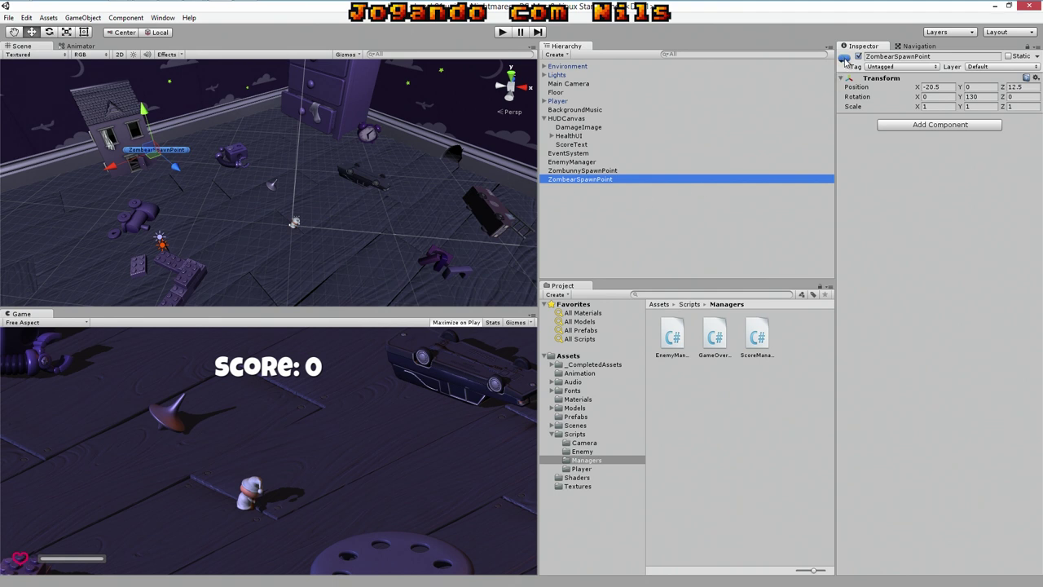
Give ZombearSpawnPoint a magenta label icon.
left_click(845, 59)
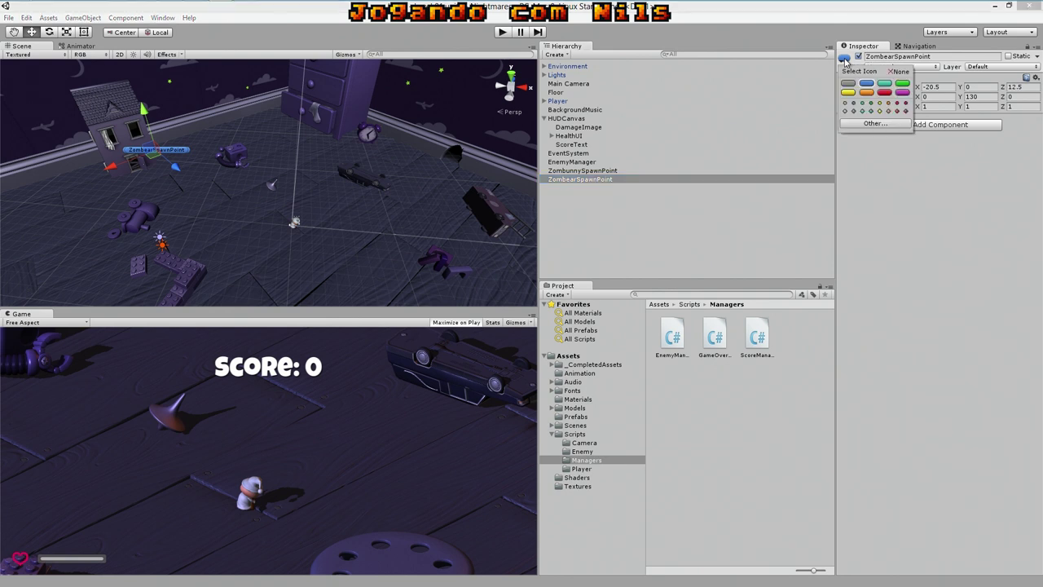
left_click(904, 95)
left_click(884, 182)
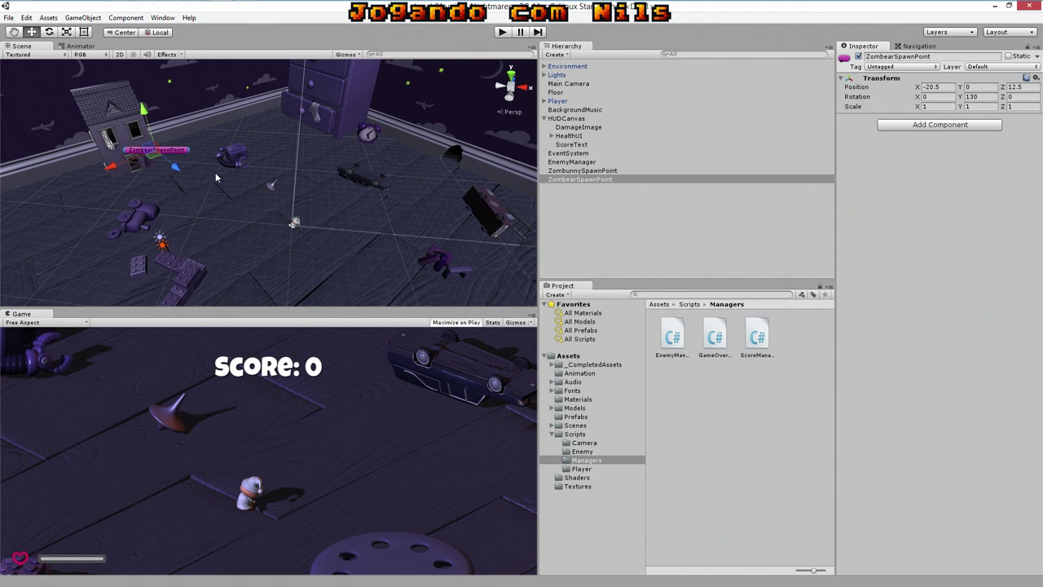
Place ZombearSpawnPoint at Position X 22.5, Z 15 with Rotation Y 240.
left_click_drag(948, 86, 922, 87)
type("22")
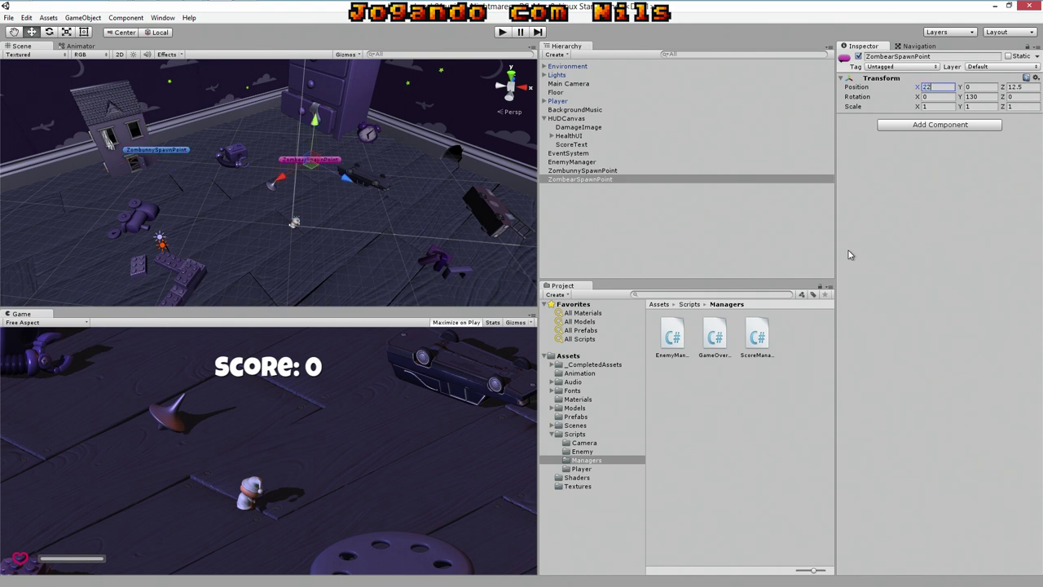
type(".5")
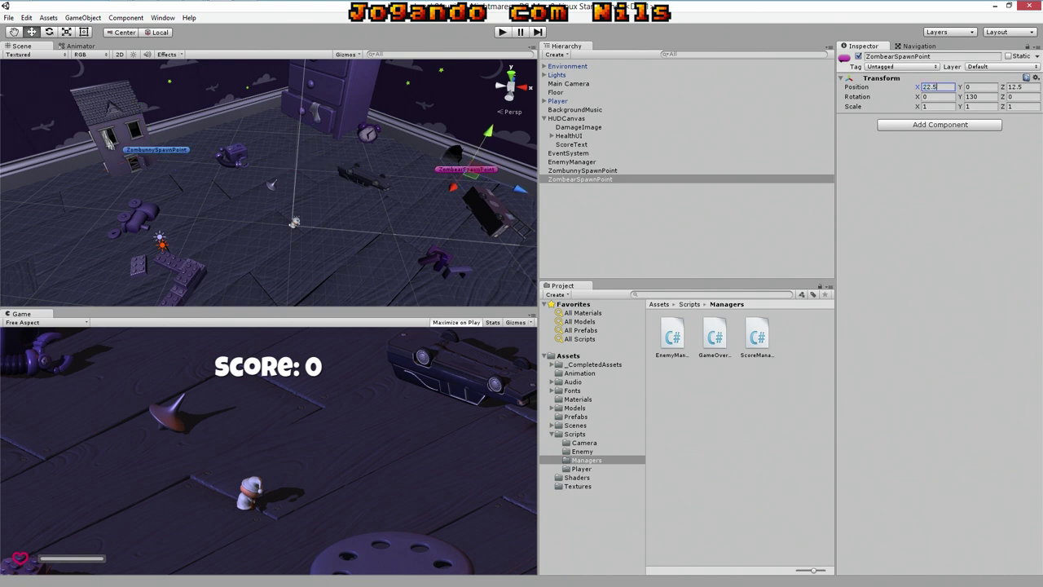
left_click(1019, 88)
type("15")
mouse_move(342, 122)
right_mouse_down()
mouse_move(454, 99)
mouse_move(499, 18)
mouse_move(497, 569)
mouse_move(378, 158)
mouse_move(423, 138)
right_mouse_up()
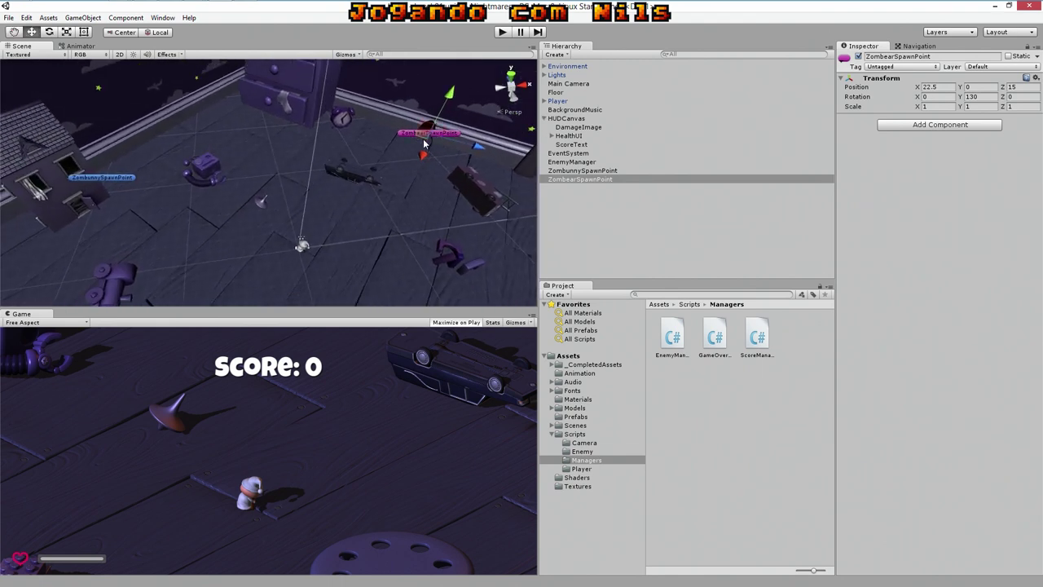
left_click(982, 86)
left_click(982, 97)
type("230")
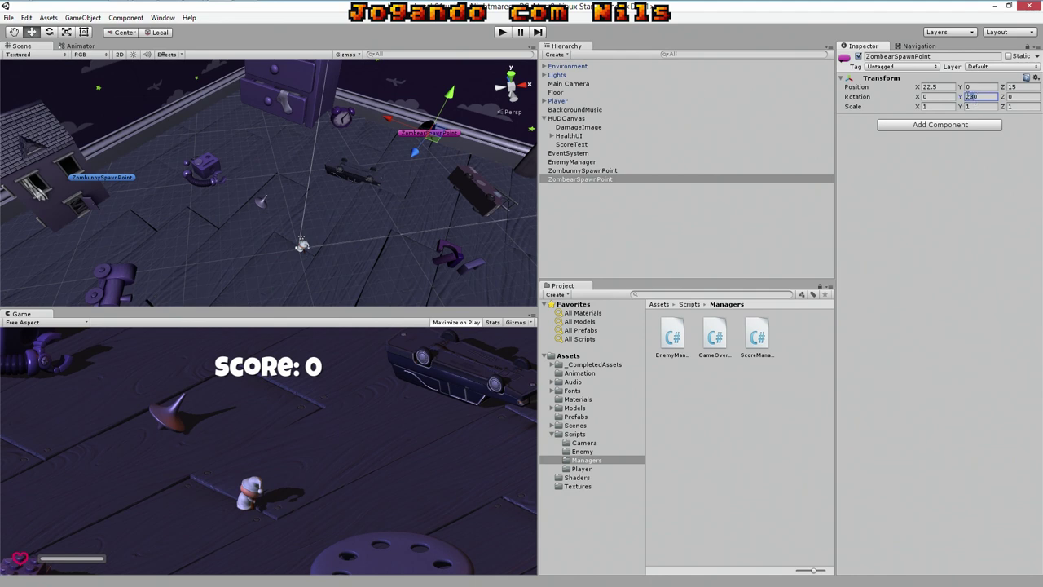
type("240")
left_click_drag(278, 96, 276, 157, "alt")
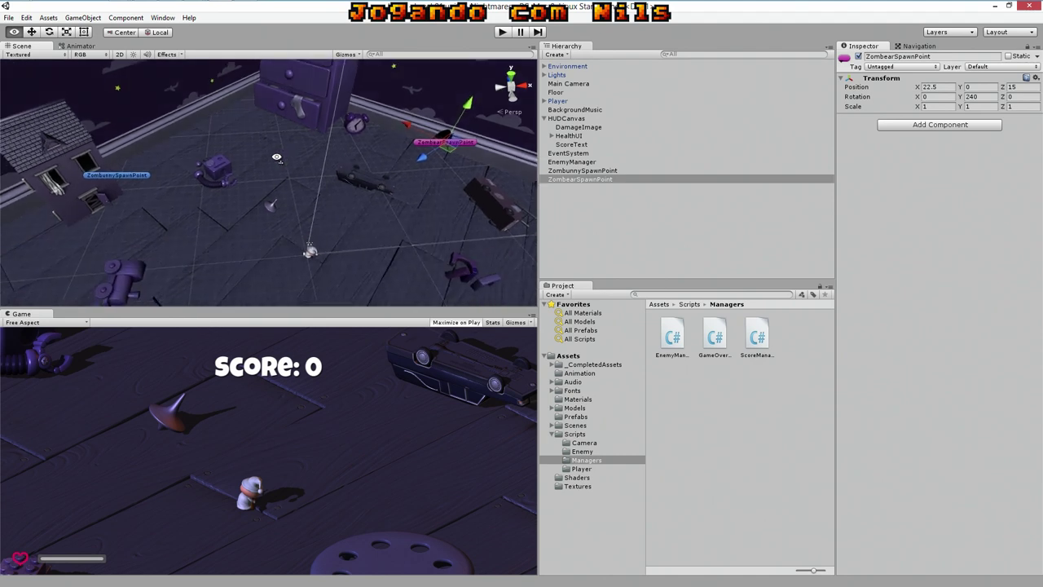
Duplicate ZombearSpawnPoint with Ctrl+D.
left_click(563, 204)
left_click(583, 181)
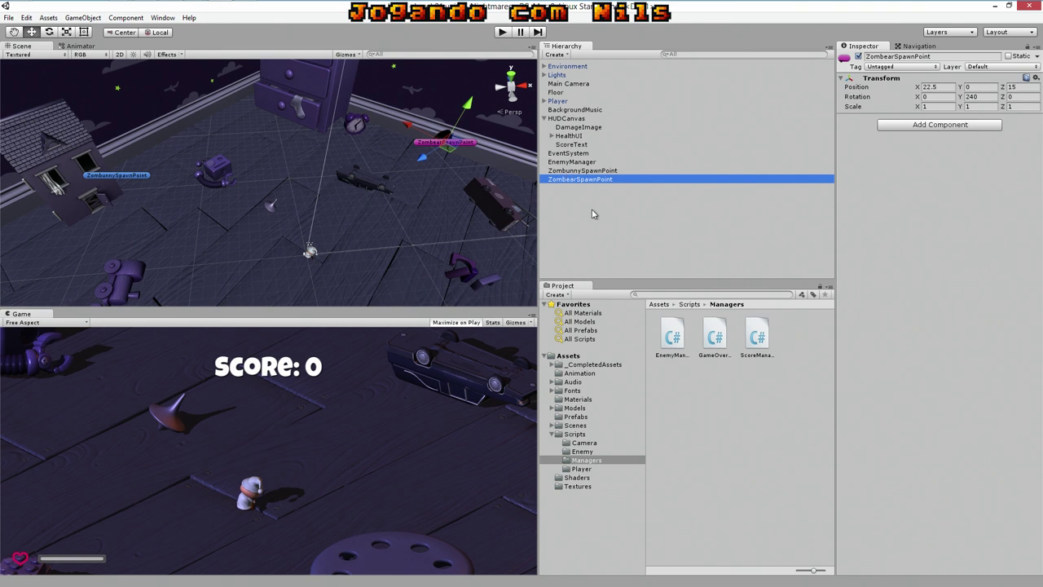
key("ctrl+d")
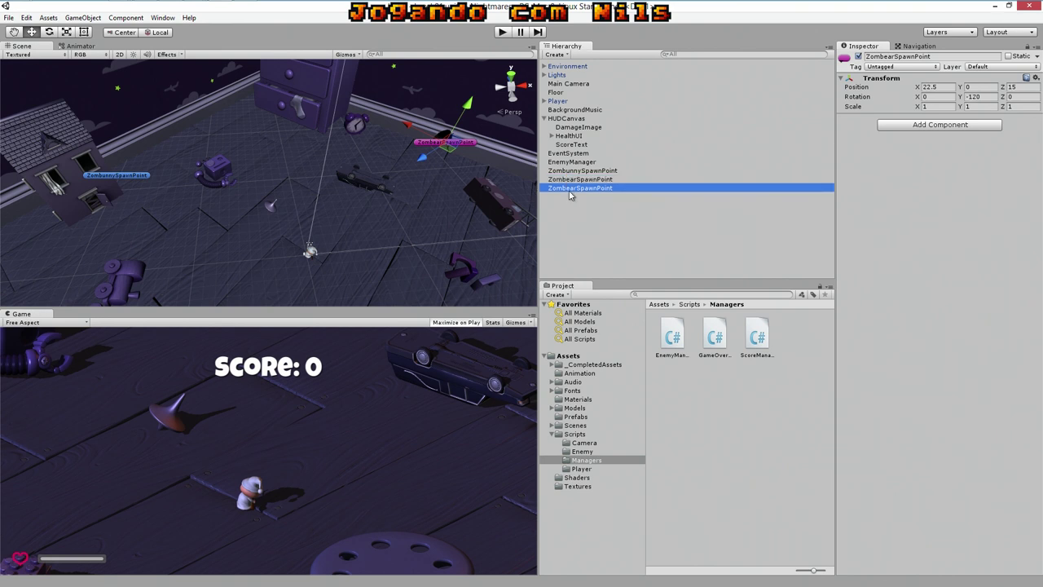
Rename the new copy to HellephantSpawnPoint by replacing Zombear with Hellephant.
key("F2")
left_click(576, 188)
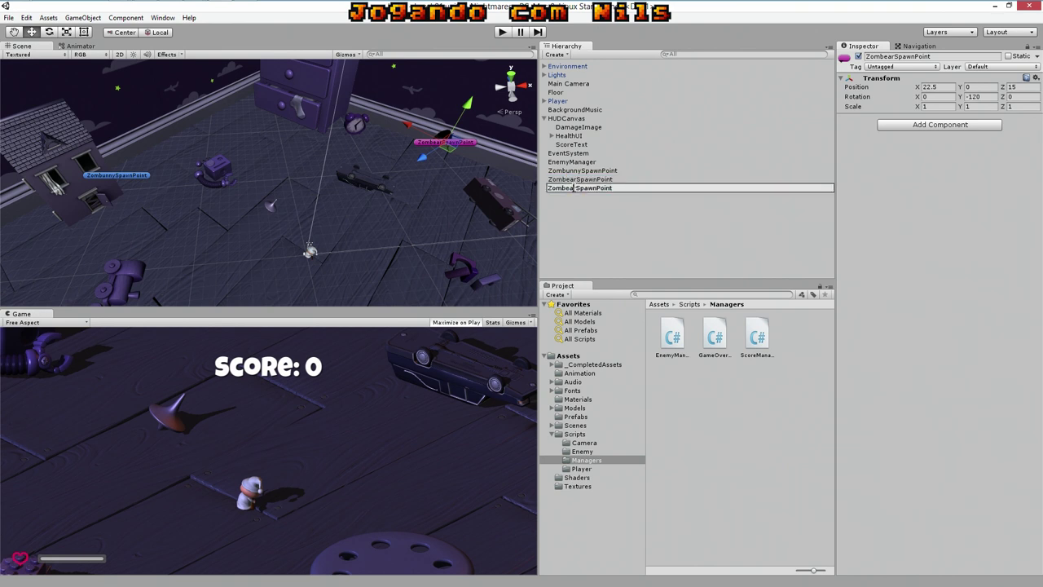
left_click_drag(576, 187, 514, 190)
type("Hell")
type("ephant")
left_click(662, 245)
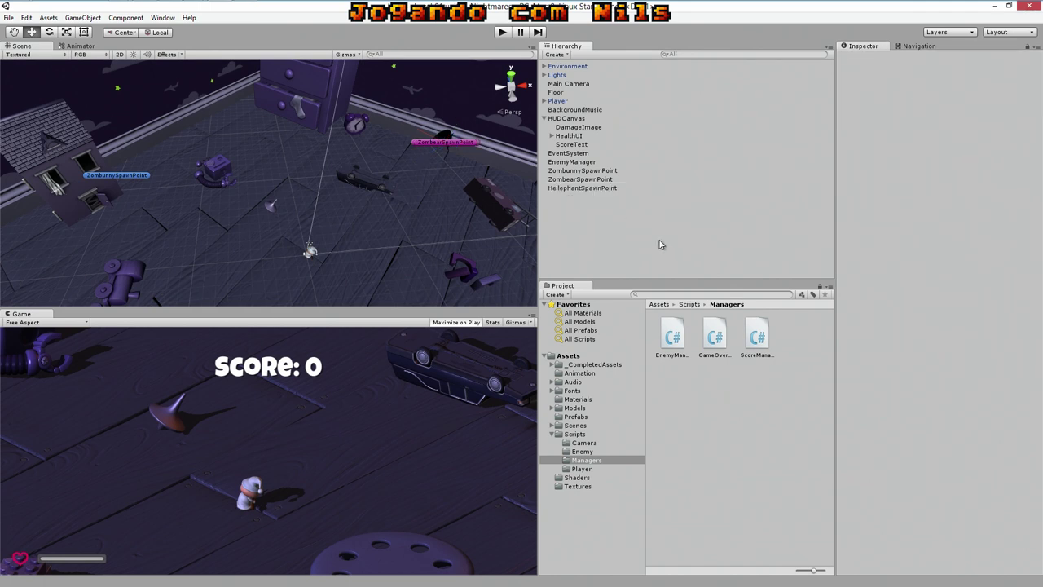
left_click(587, 190)
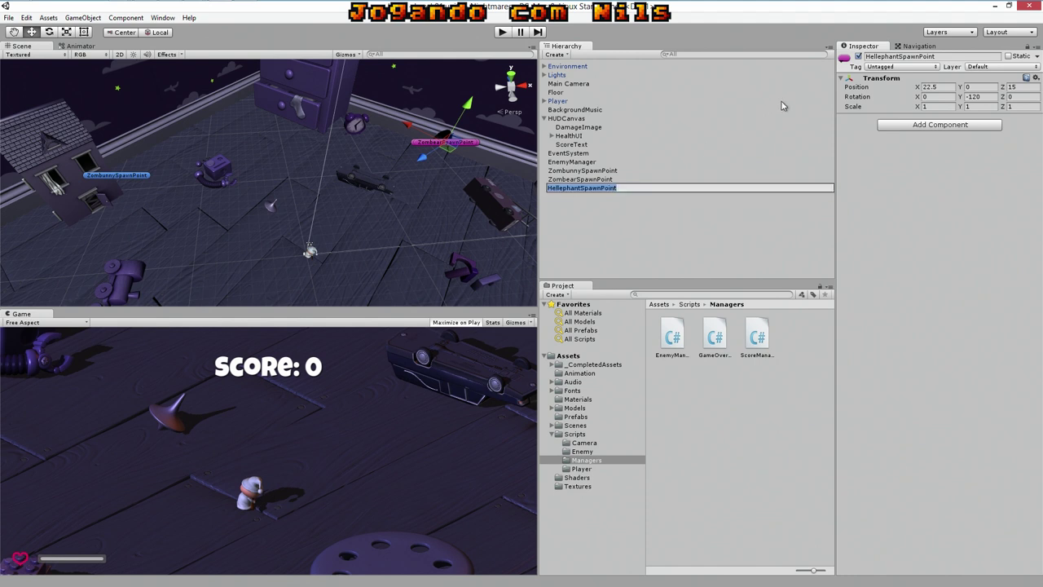
left_click(616, 211)
left_click(599, 189)
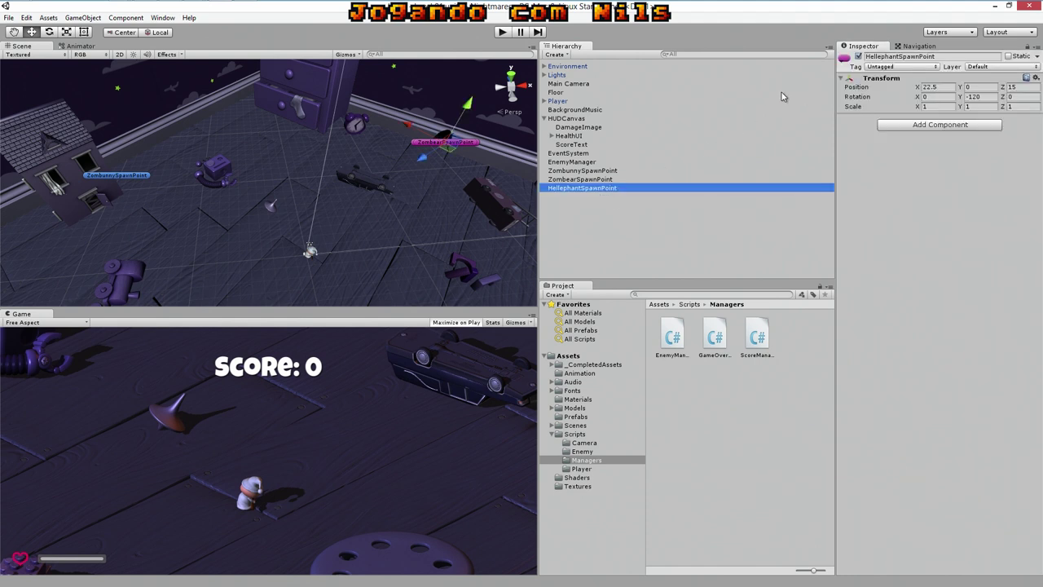
Give HellephantSpawnPoint a yellow label icon.
left_click(845, 59)
left_click(848, 93)
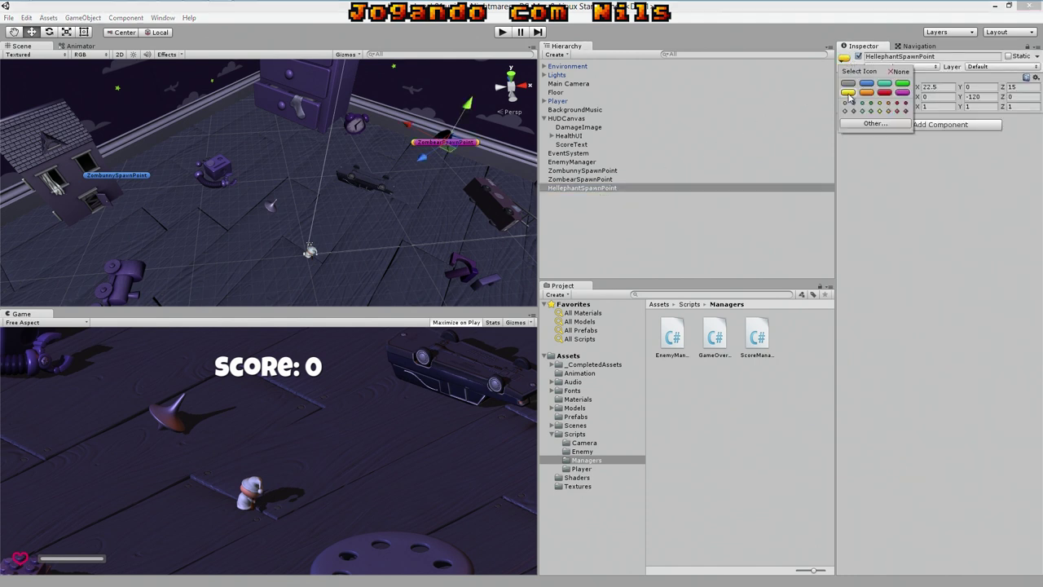
left_click(861, 165)
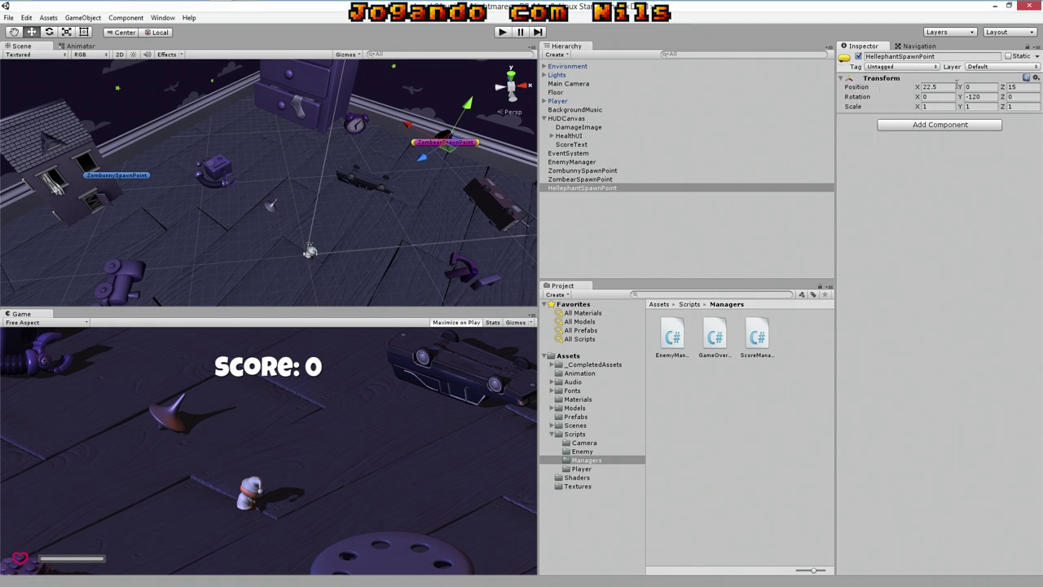
Place HellephantSpawnPoint at Position X 0, Z 32 with Rotation Y 230.
left_click(952, 86)
type("0")
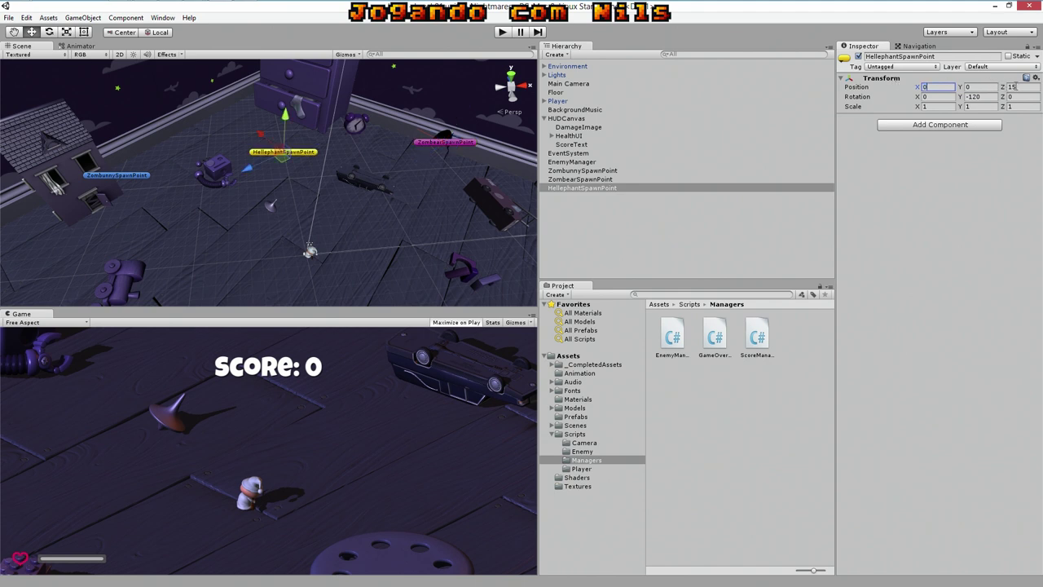
left_click(1004, 87)
type("32")
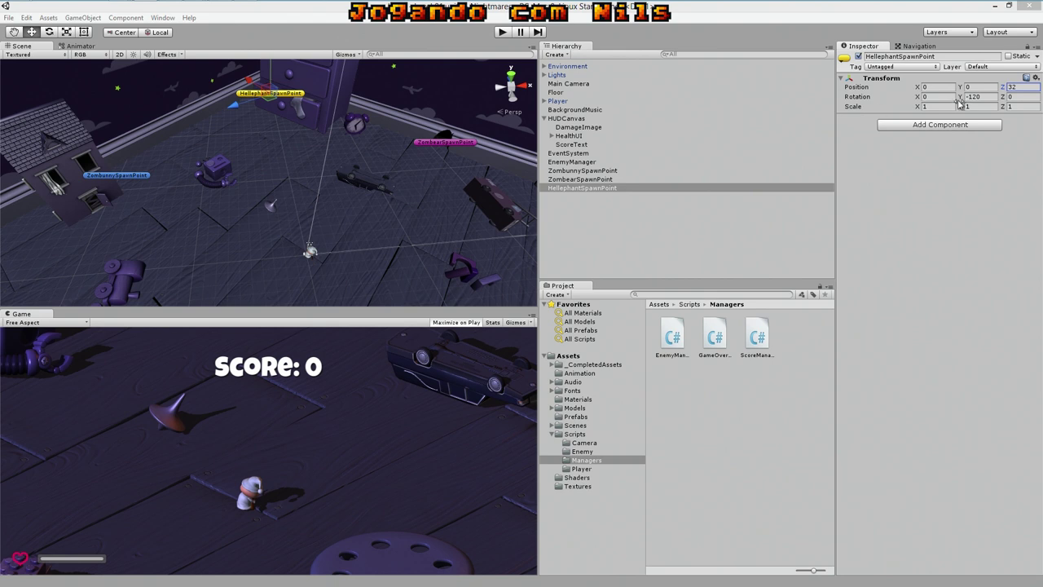
left_click(573, 188)
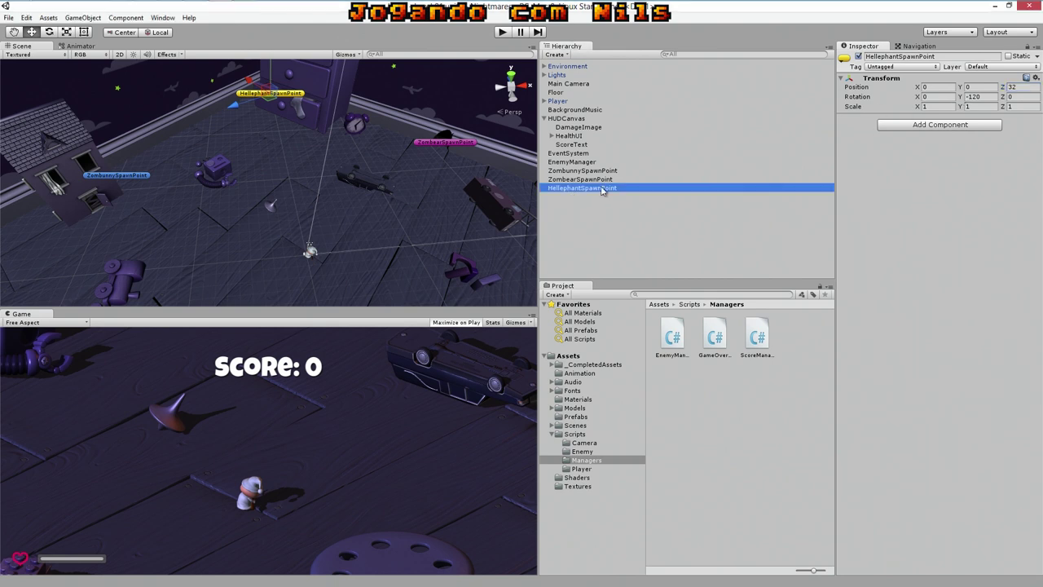
left_click(984, 96)
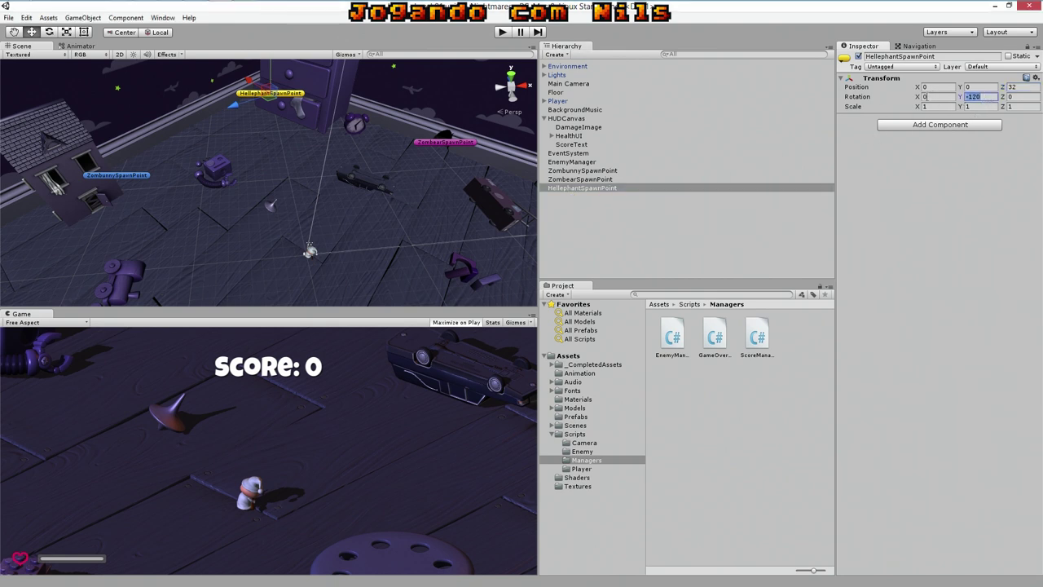
type("230")
left_click(649, 218)
left_click(610, 189)
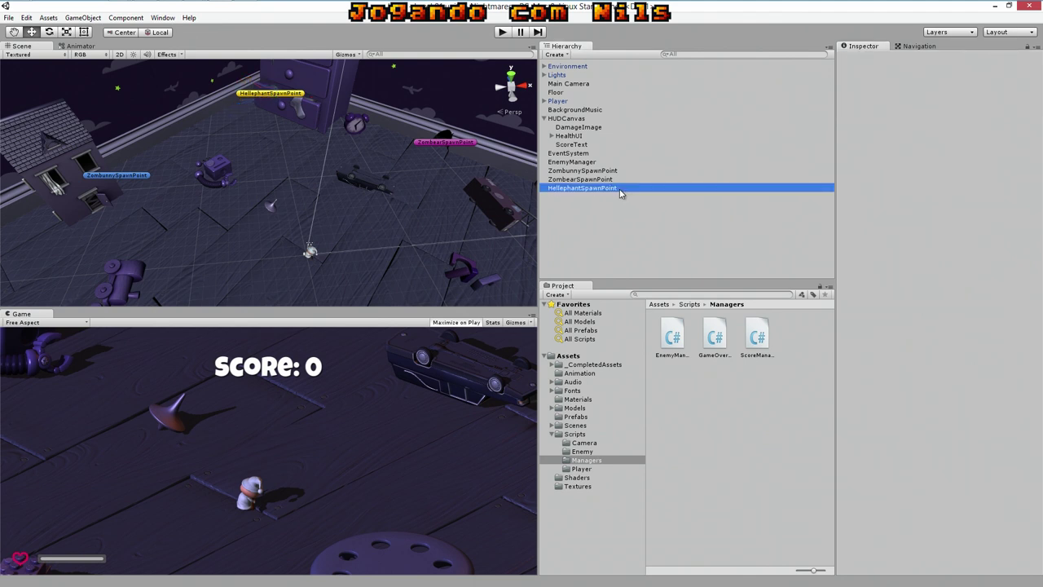
Inspect ZombearSpawnPoint and HellephantSpawnPoint, then select EnemyManager to show its Enemy Manager script.
left_click(608, 179)
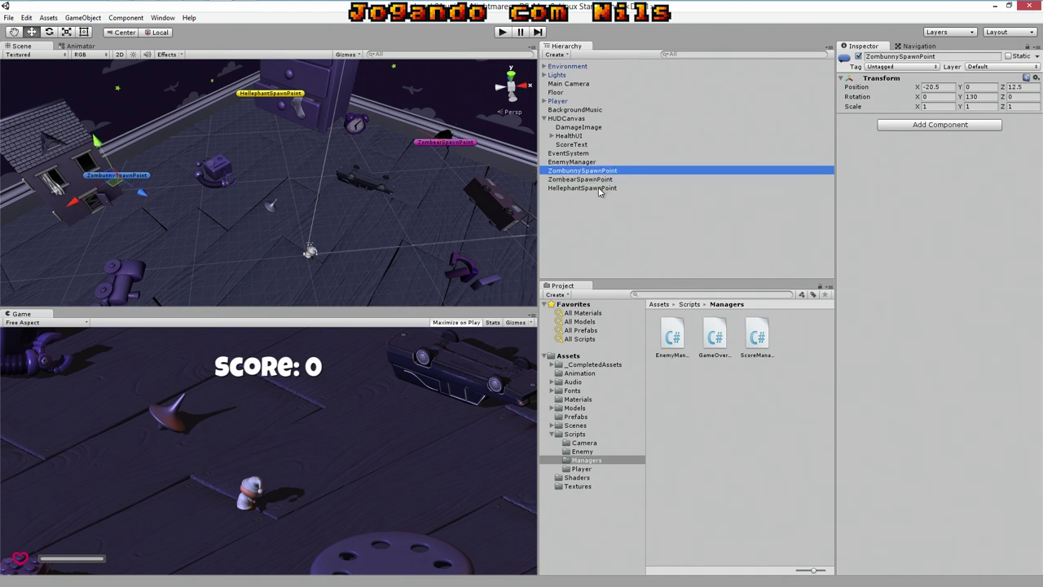
left_click(598, 189)
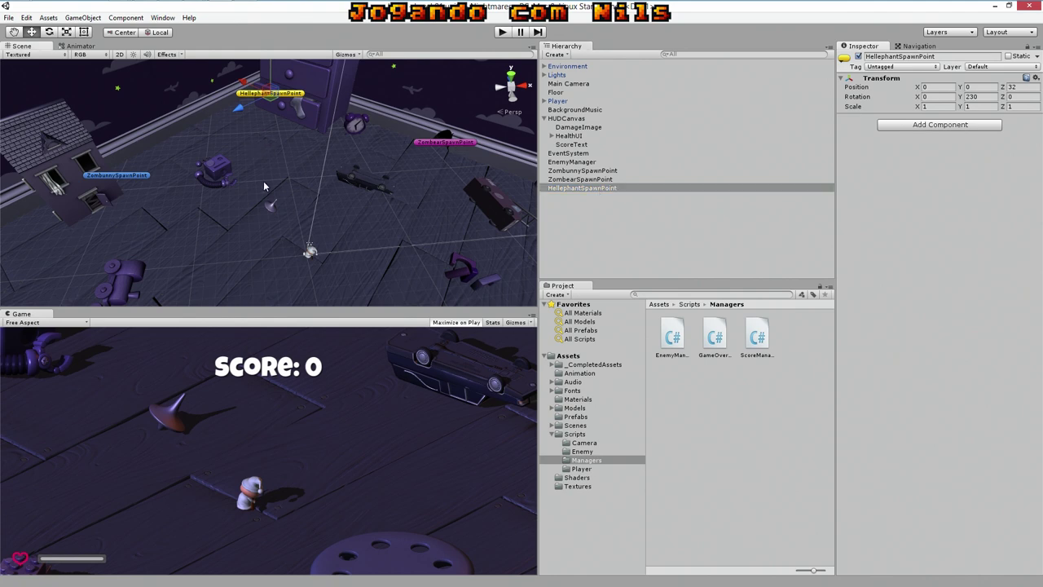
left_click(263, 181)
left_click(562, 180)
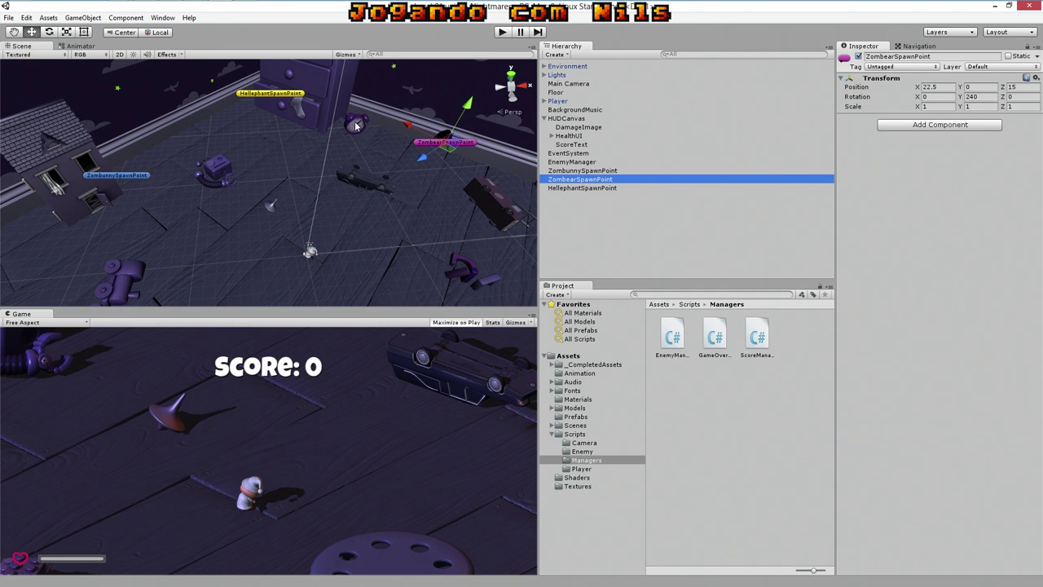
left_click(570, 163)
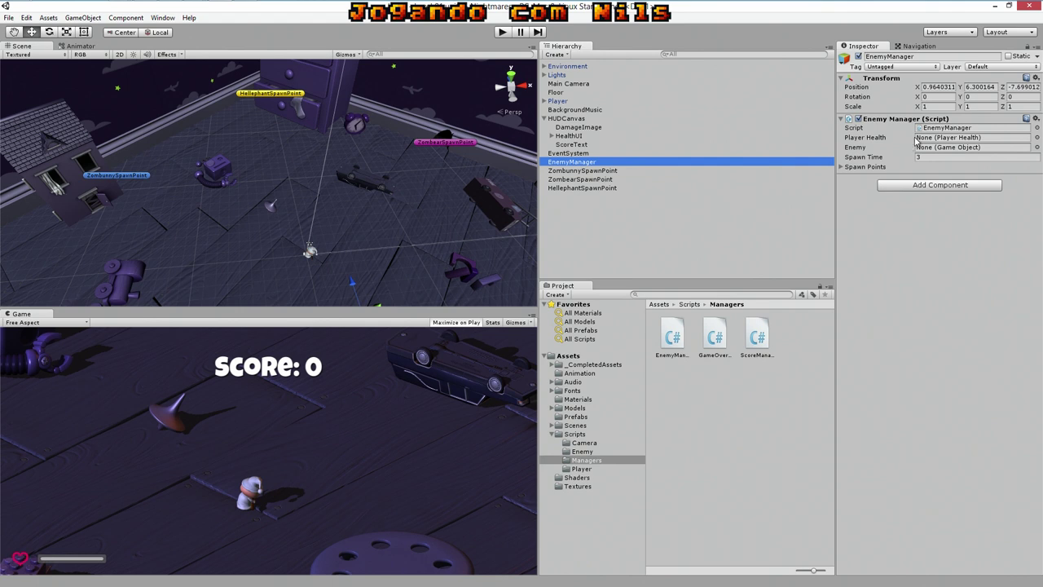
Assign the Player to Player Health and the Zombunny prefab to Enemy.
left_click(929, 138)
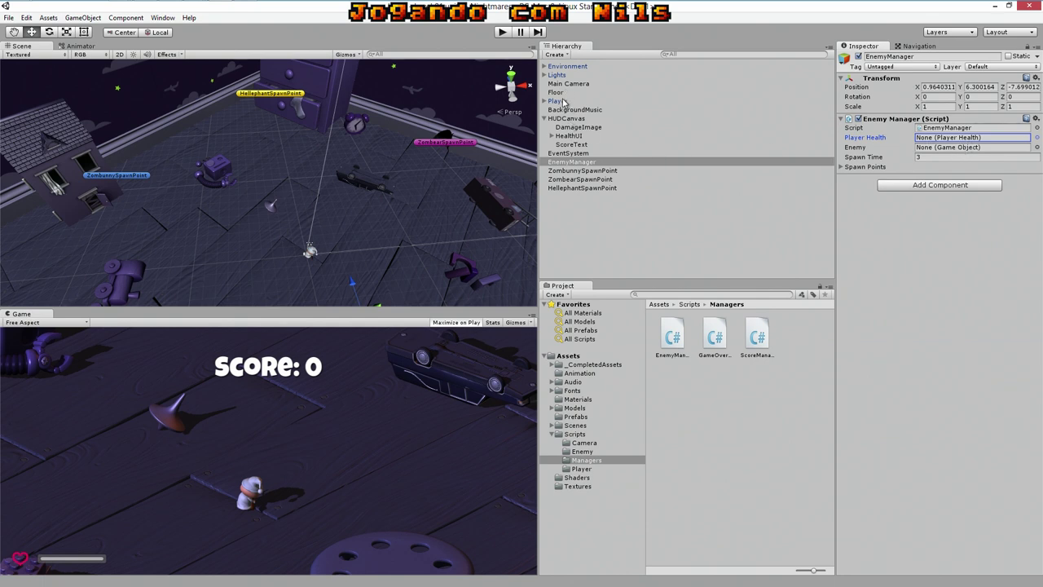
left_click_drag(558, 101, 946, 137)
left_click(933, 149)
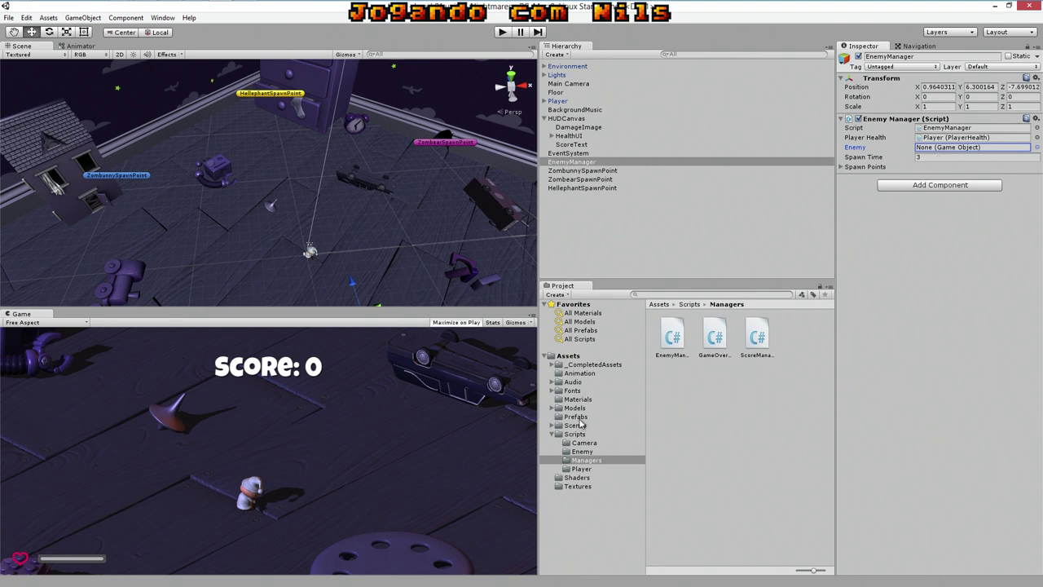
left_click(575, 417)
left_click(553, 434)
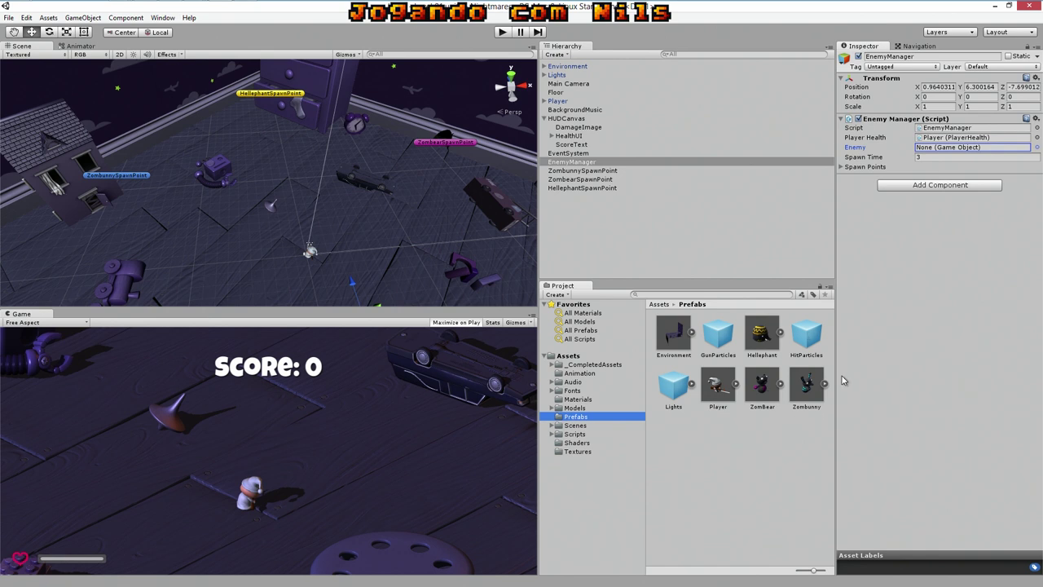
mouse_move(809, 390)
left_mouse_down()
mouse_move(953, 230)
mouse_move(940, 149)
left_mouse_up()
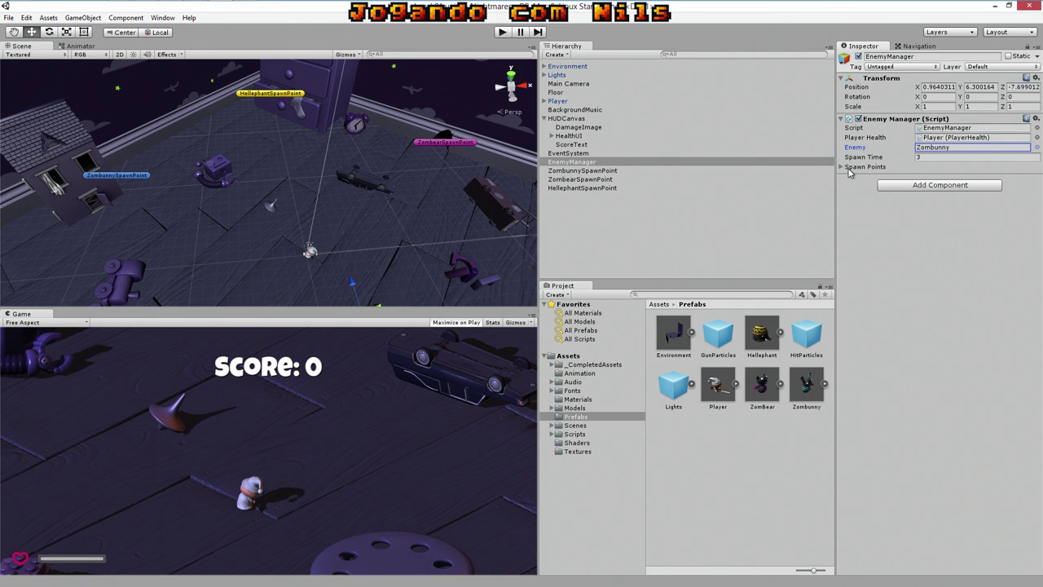
Expand the Spawn Points list, leaving its size at 0.
left_click(848, 168)
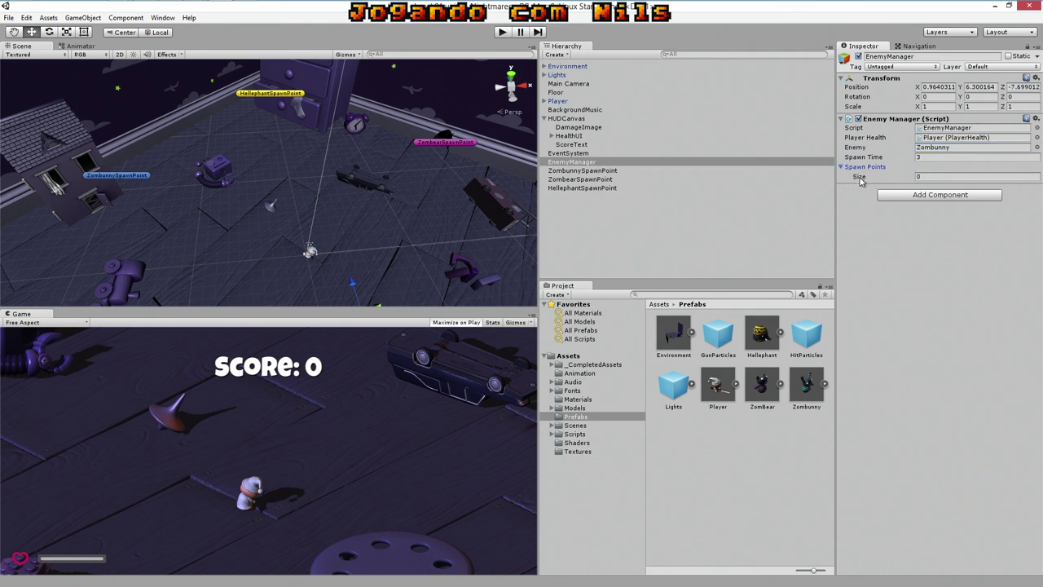
left_click(934, 177)
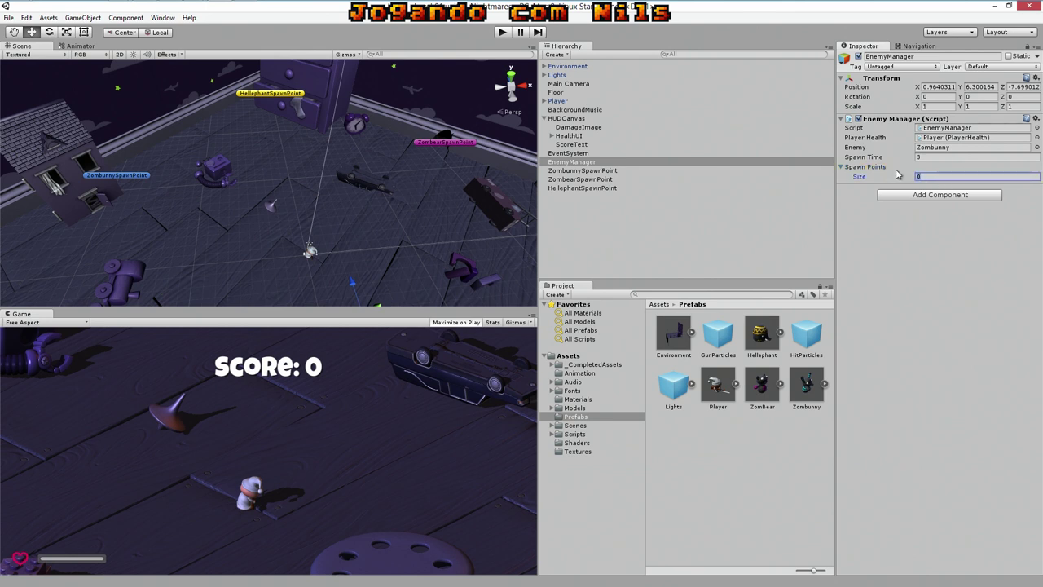
left_click(844, 167)
left_click(843, 167)
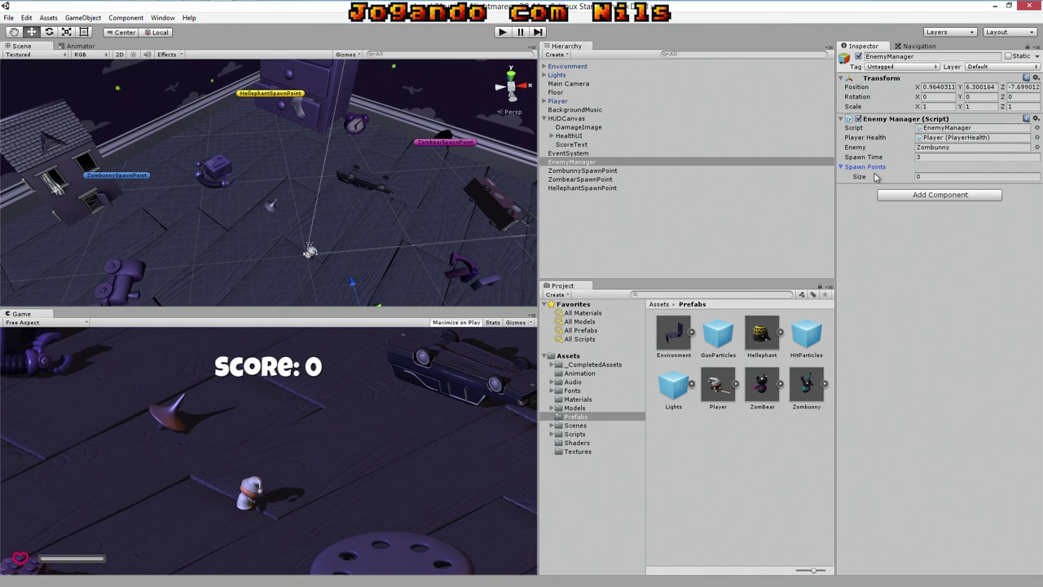
left_click(878, 235)
Drag ZombunnySpawnPoint from the Hierarchy onto the Enemy Manager's Spawn Points list.
left_click(573, 172)
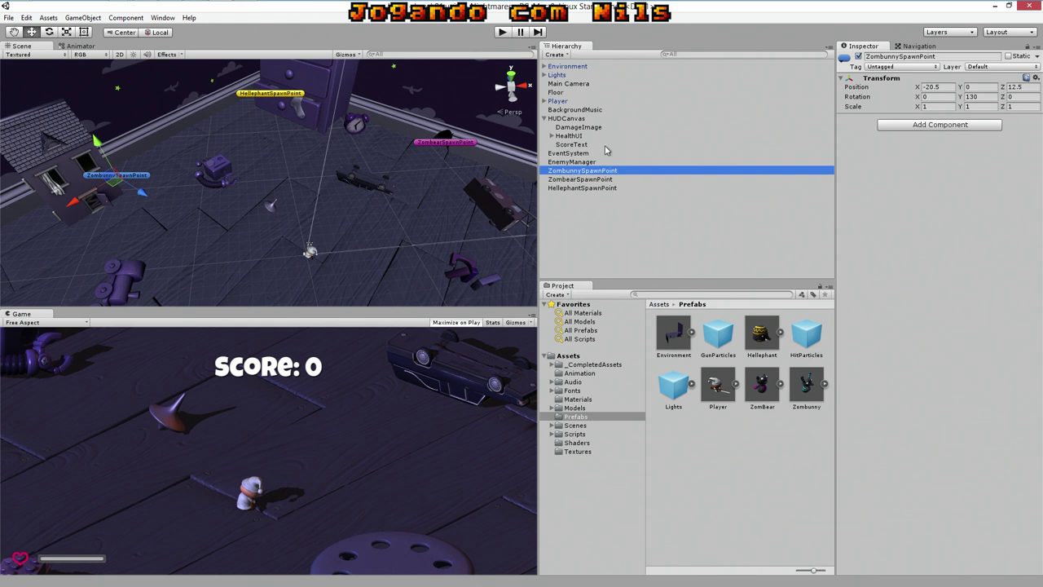
left_click(561, 161)
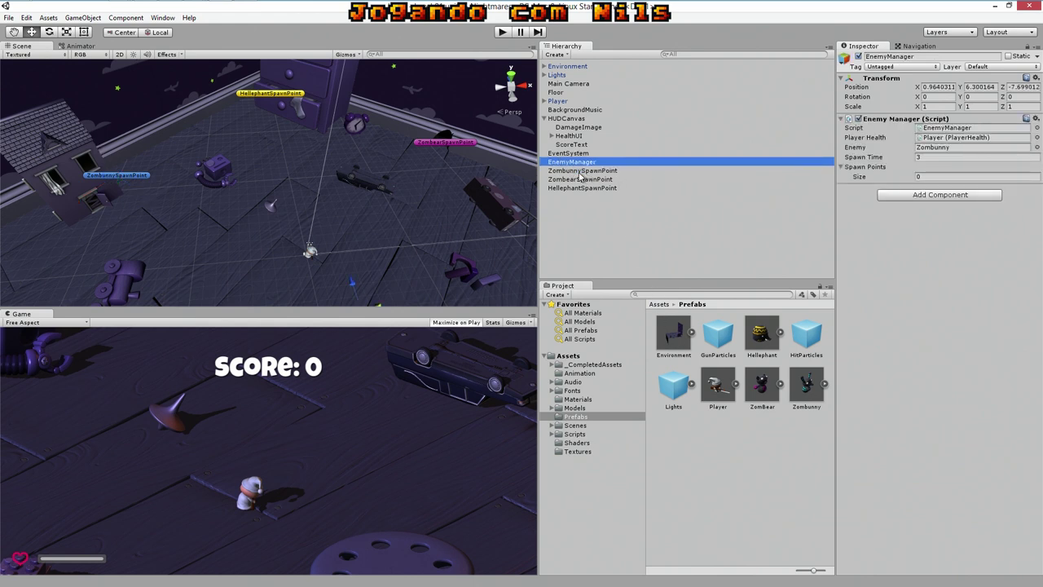
left_click_drag(581, 176, 880, 172)
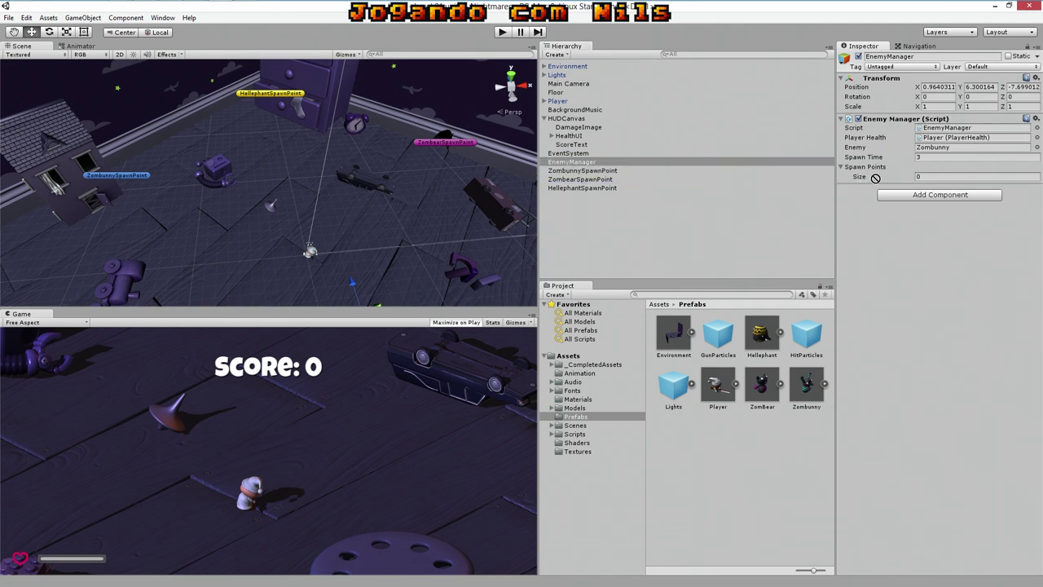
mouse_move(878, 169)
left_mouse_down()
mouse_move(896, 174)
mouse_move(867, 159)
mouse_move(875, 171)
left_mouse_up()
mouse_move(875, 171)
left_mouse_down()
mouse_move(922, 135)
mouse_move(882, 172)
left_mouse_up()
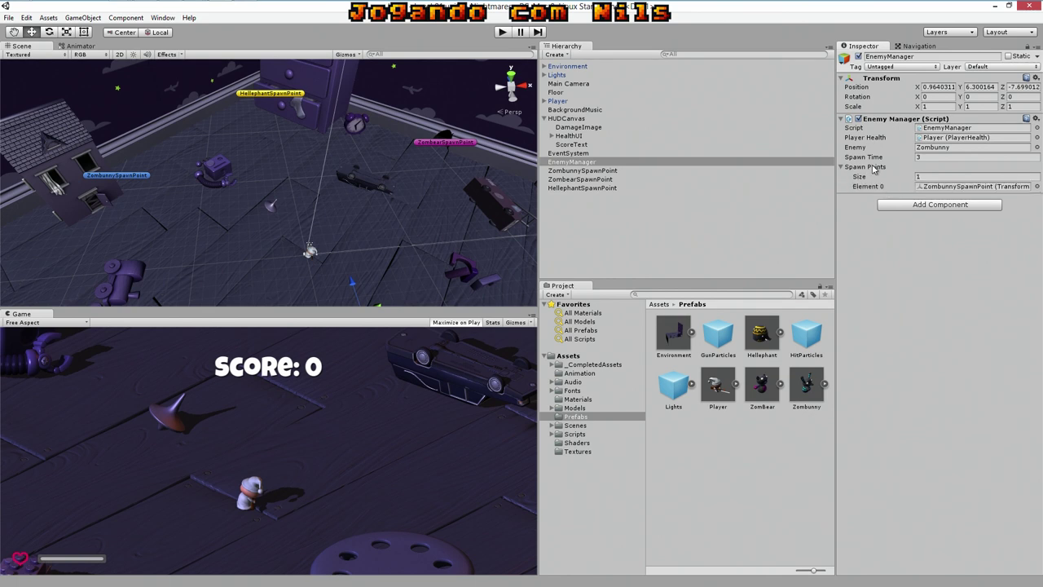
left_click(843, 167)
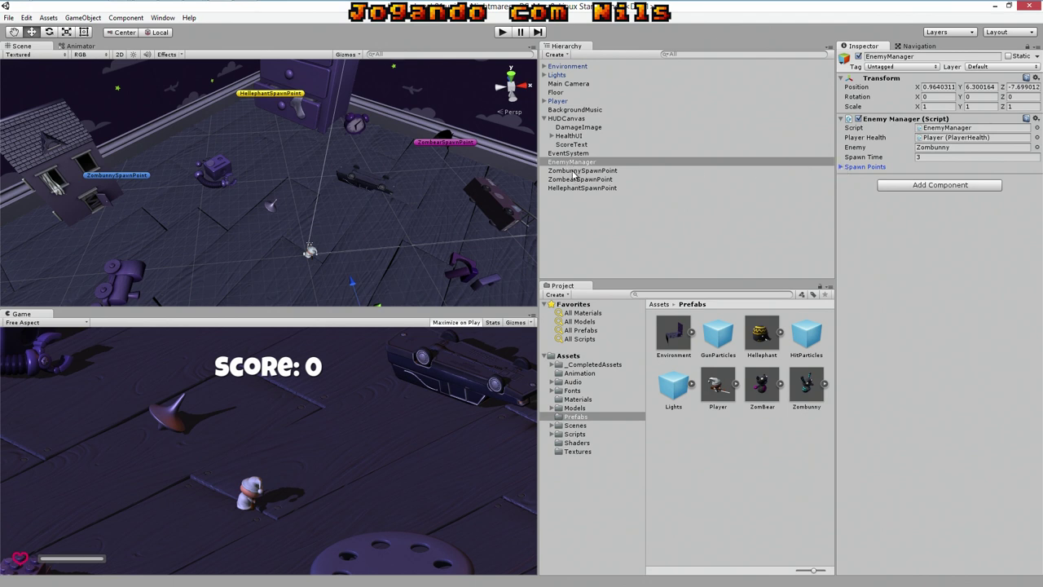
Set Spawn Points Element 0 to ZombunnySpawnPoint and confirm the entry.
left_click_drag(573, 171, 849, 168)
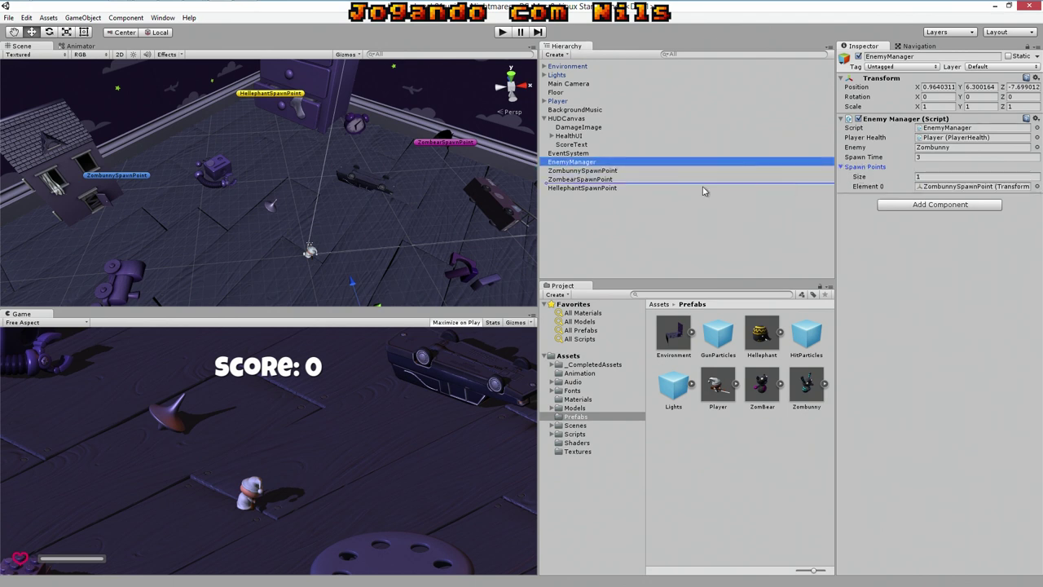
left_click_drag(620, 175, 904, 295)
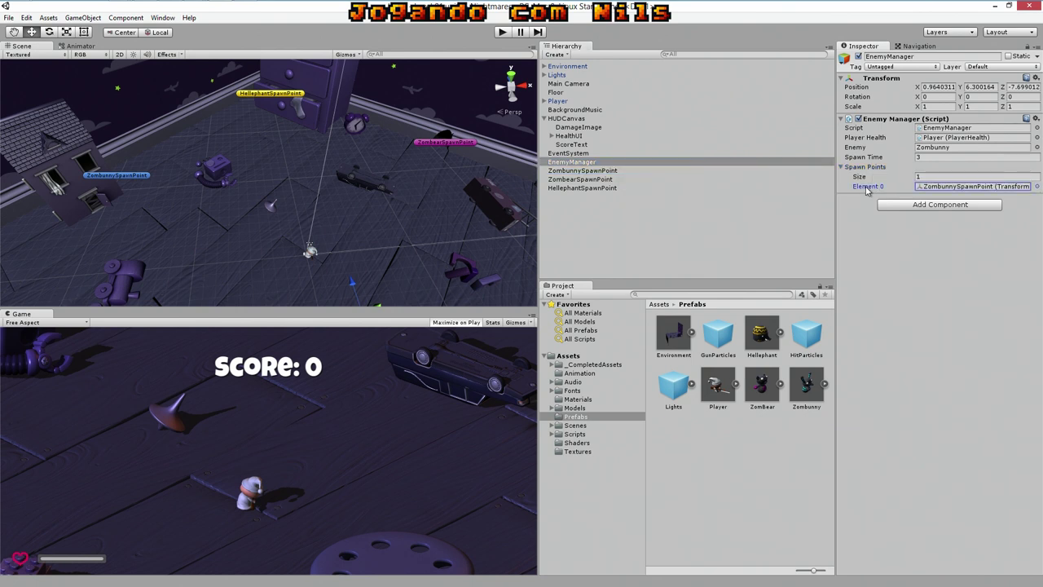
left_click(868, 187)
left_click_drag(601, 174, 863, 173)
left_click_drag(862, 173, 905, 182)
left_click(890, 221)
left_click(8, 17)
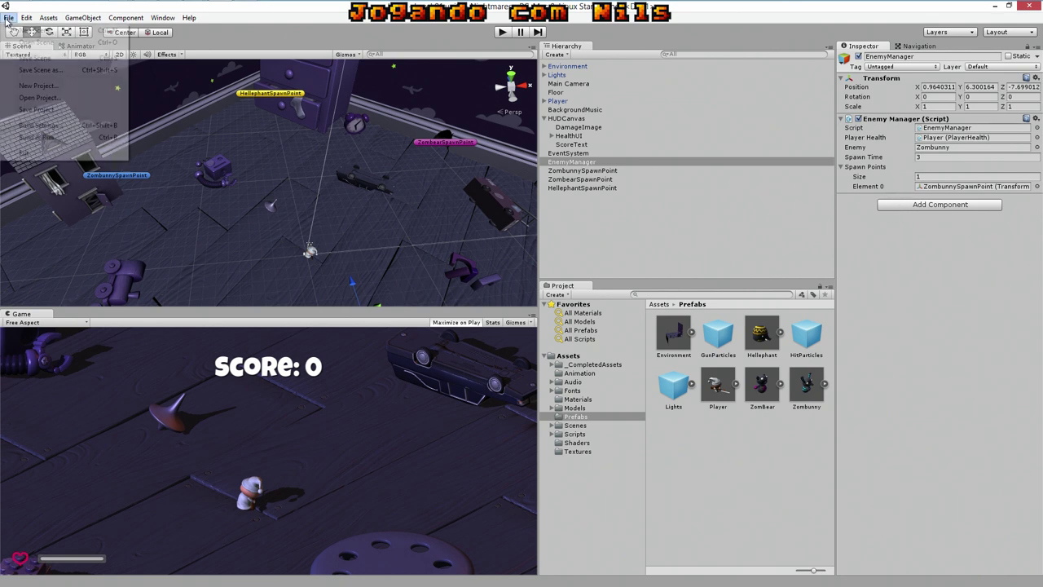
left_click(8, 17)
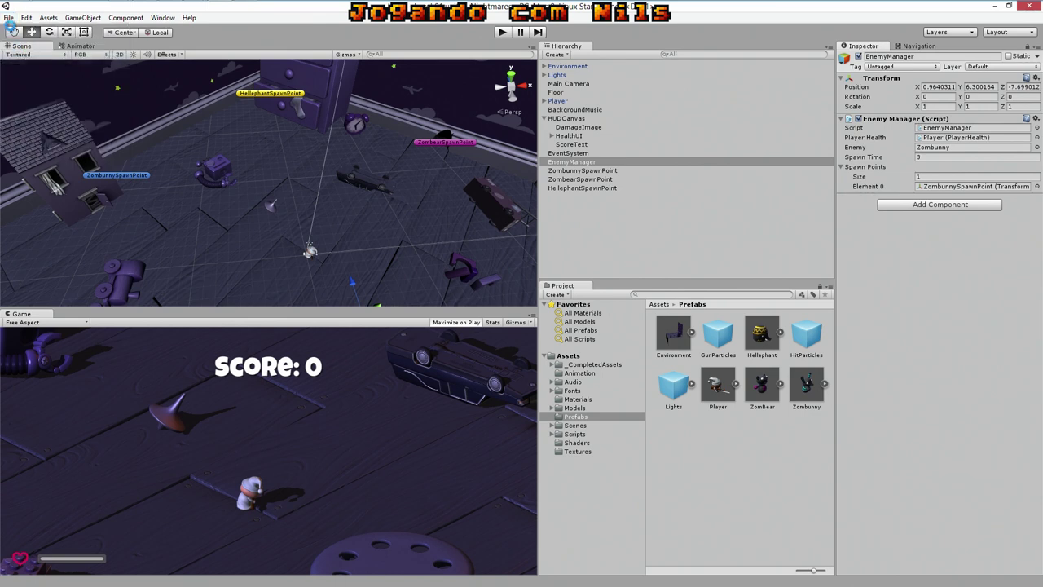
Save the project and enter Play mode.
left_click(8, 17)
left_click(44, 107)
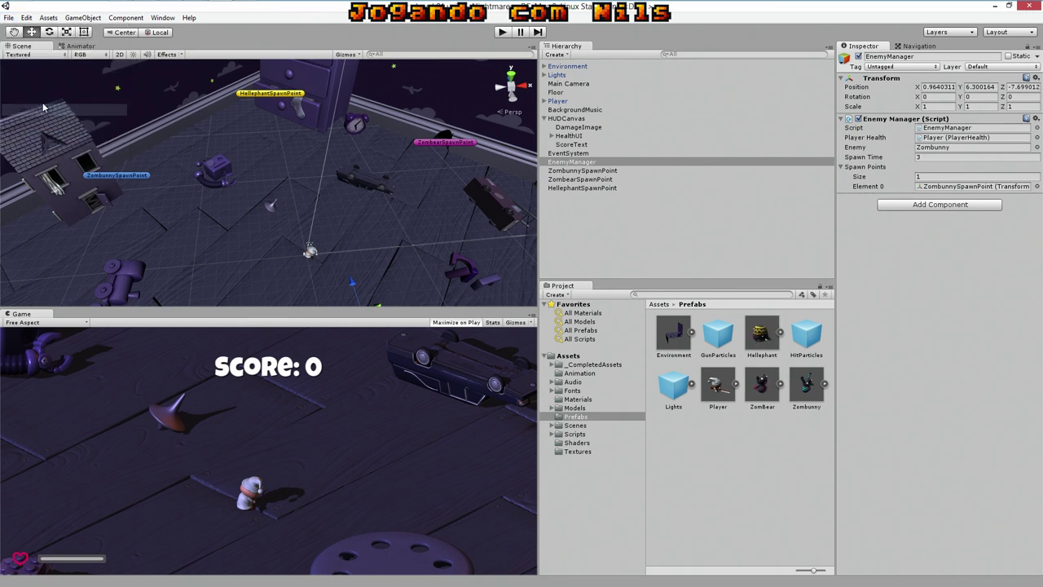
left_click(502, 32)
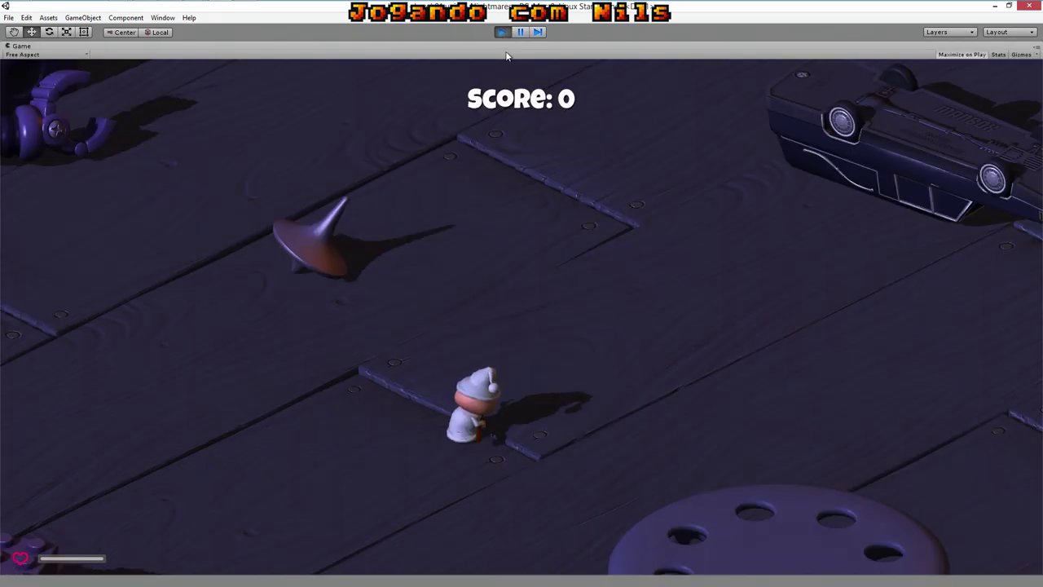
Move with WASD and shoot the spawning Zombunnies to a score of 80, then stop playing.
key("w")
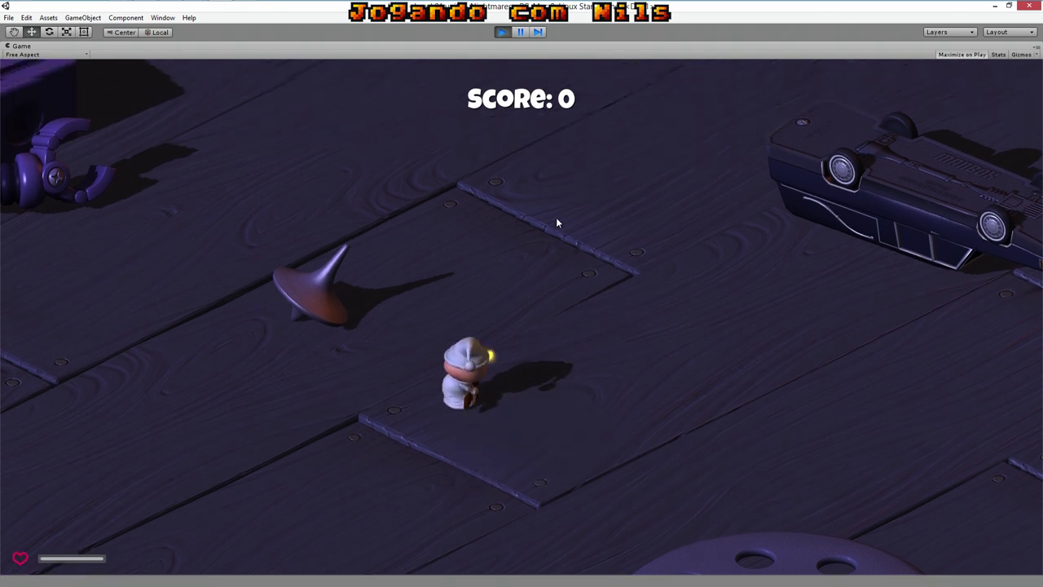
key("a")
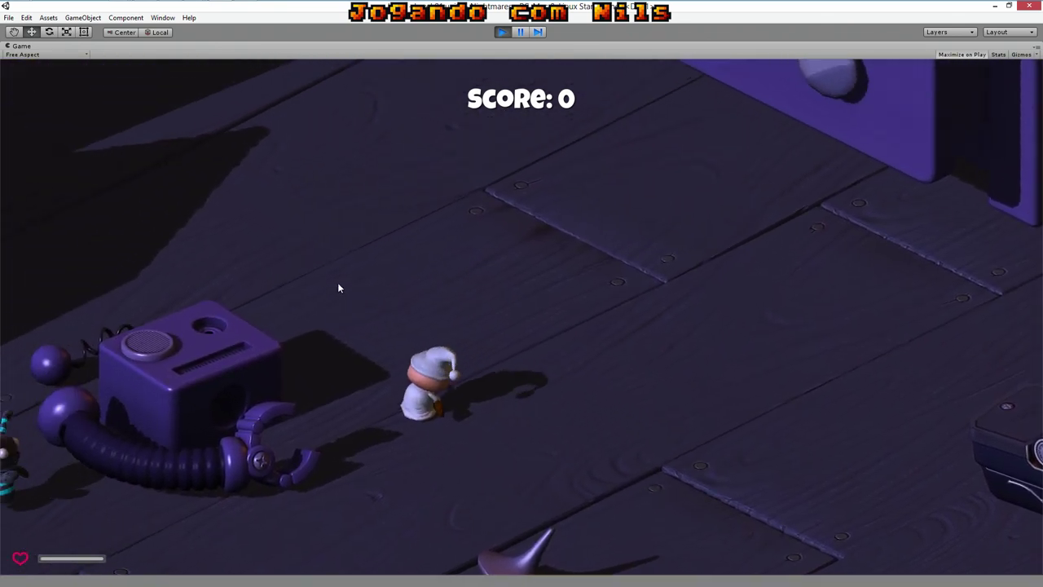
key("s")
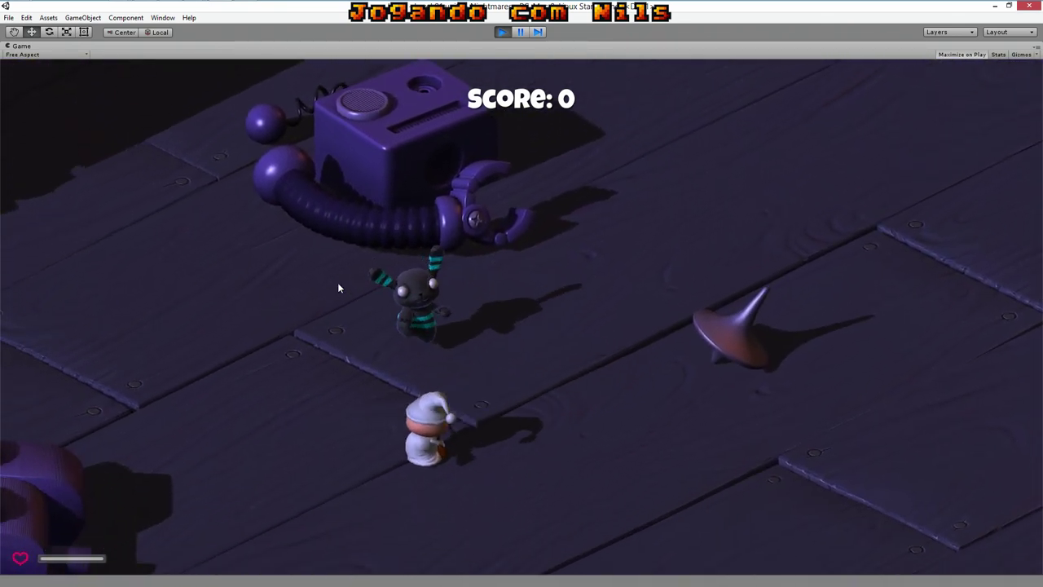
key("a")
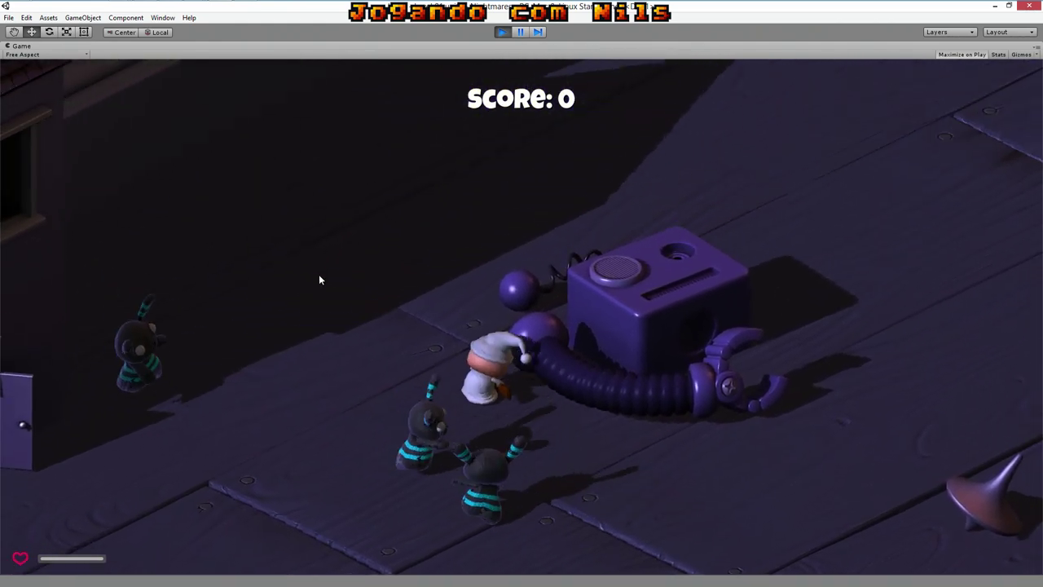
key("w")
left_click(330, 457)
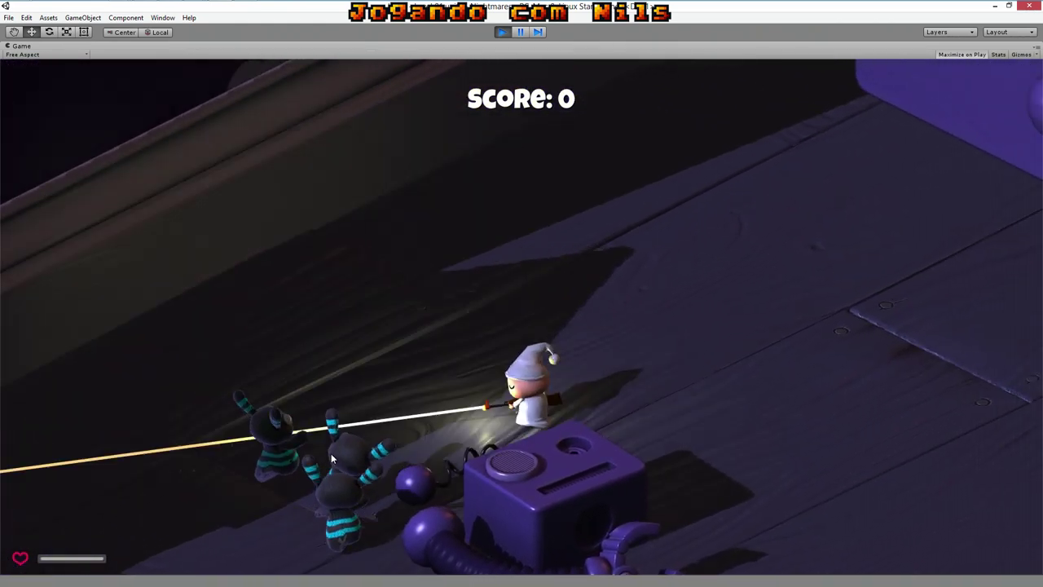
key("a")
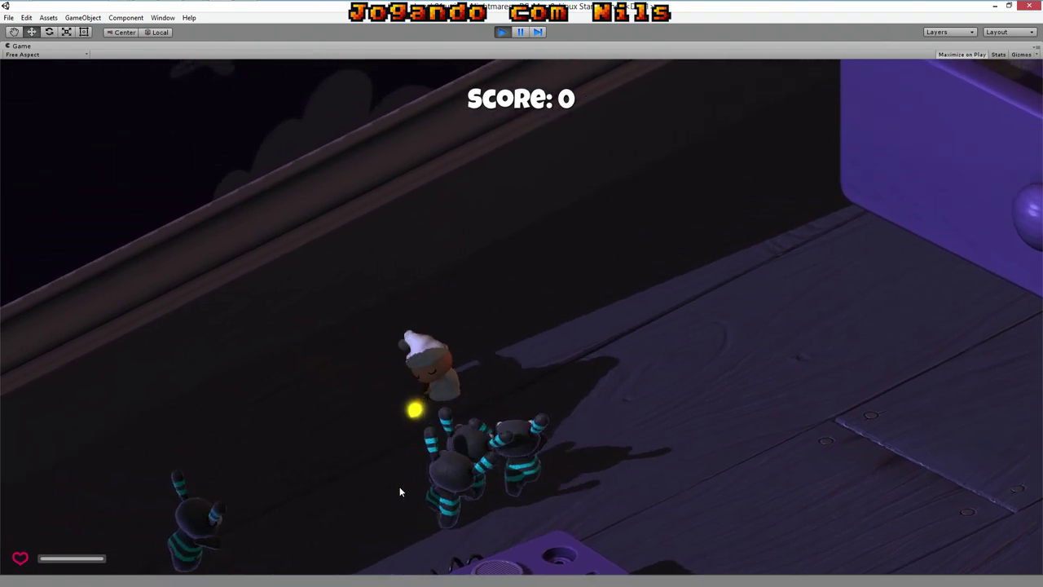
key("d")
left_click(400, 492)
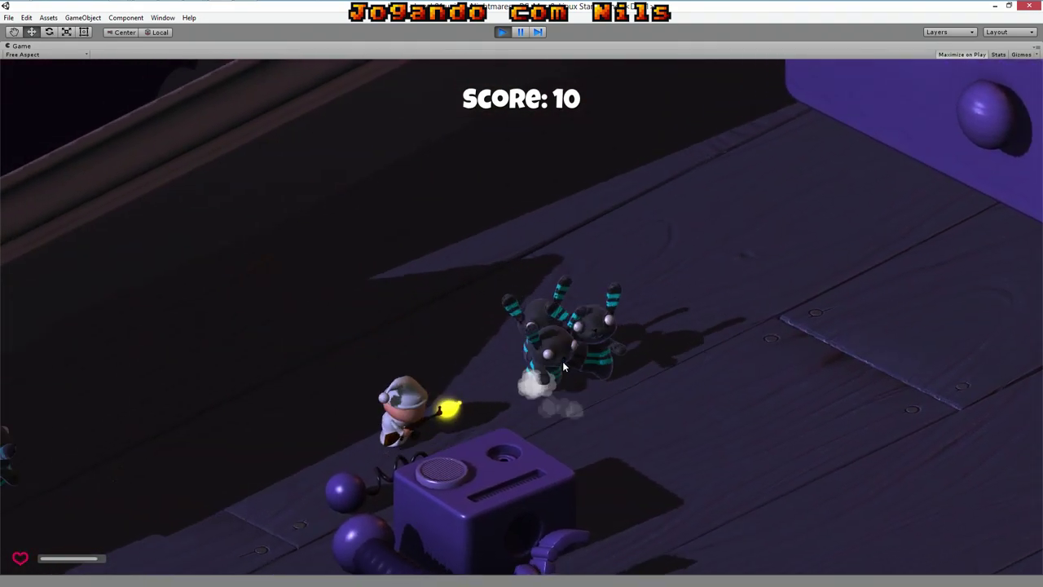
key("s")
left_click(579, 350)
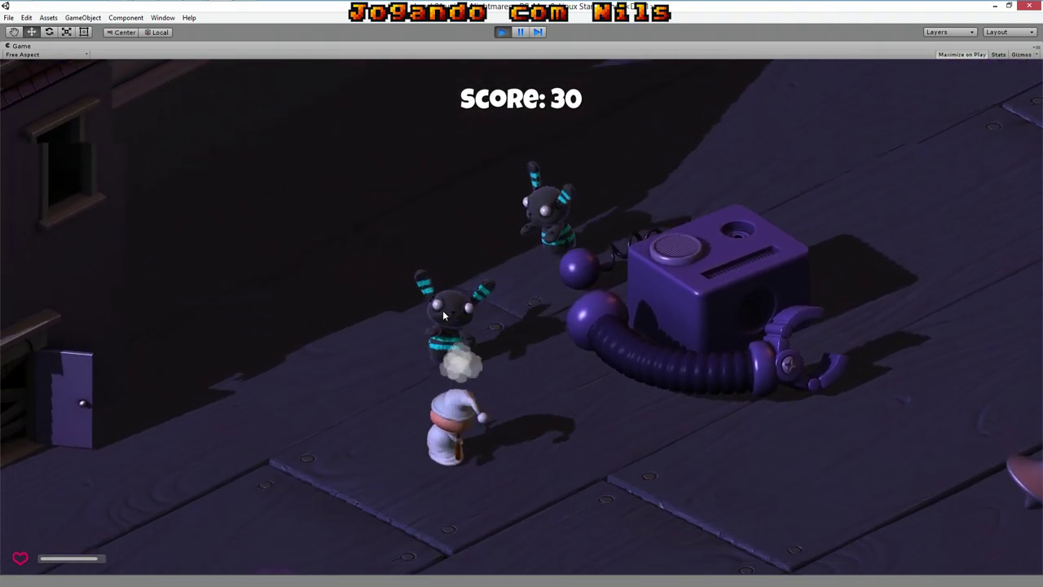
key("d")
left_click(221, 334)
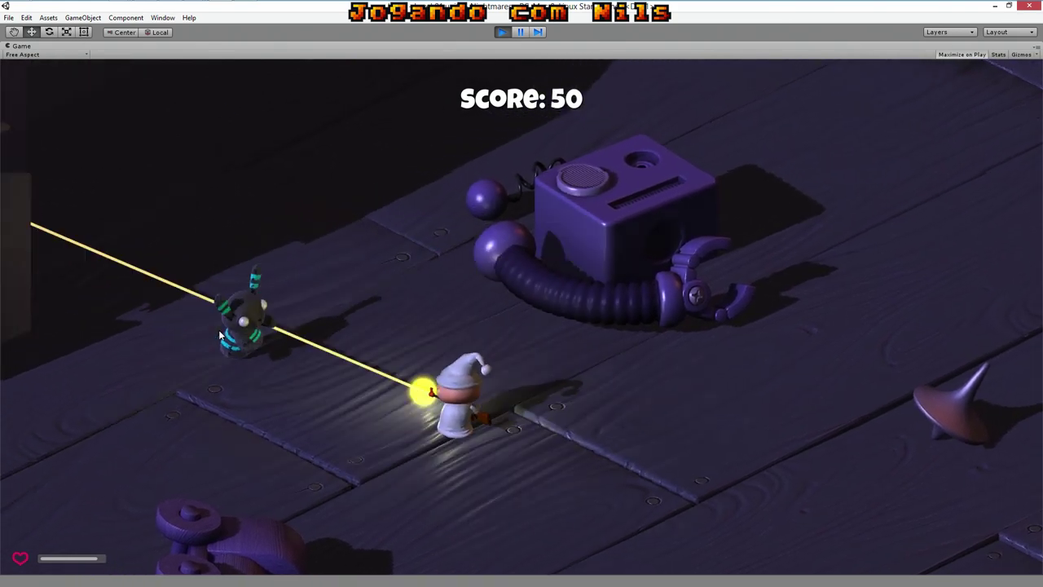
key("a")
left_click(186, 336)
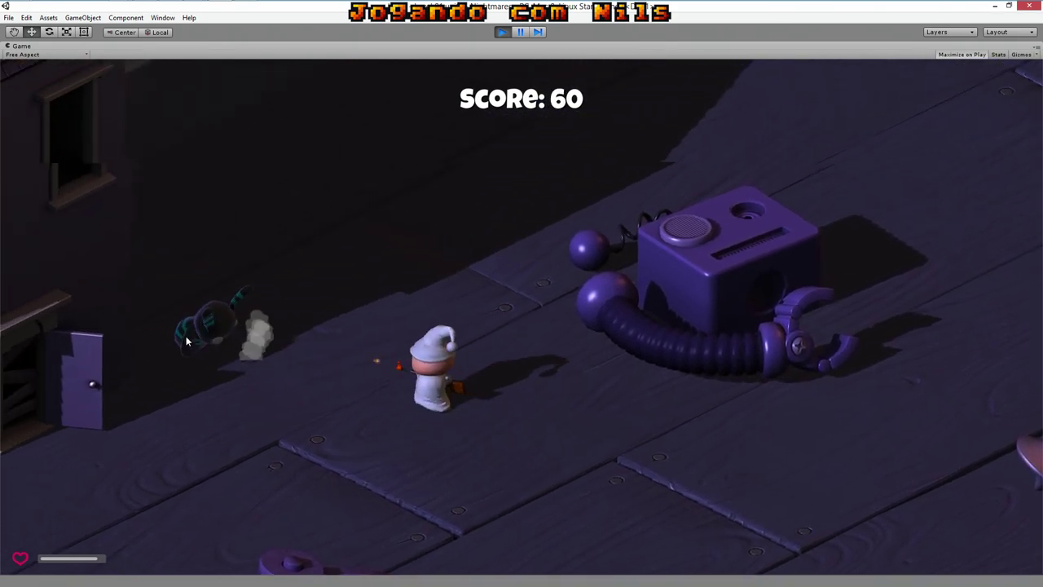
left_click(175, 340)
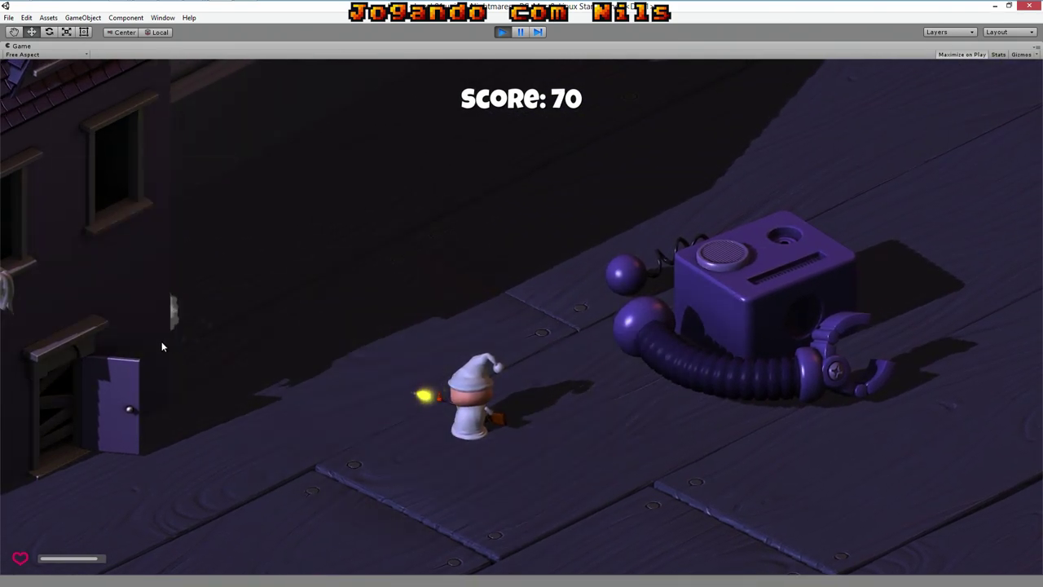
left_click(162, 346)
key("s")
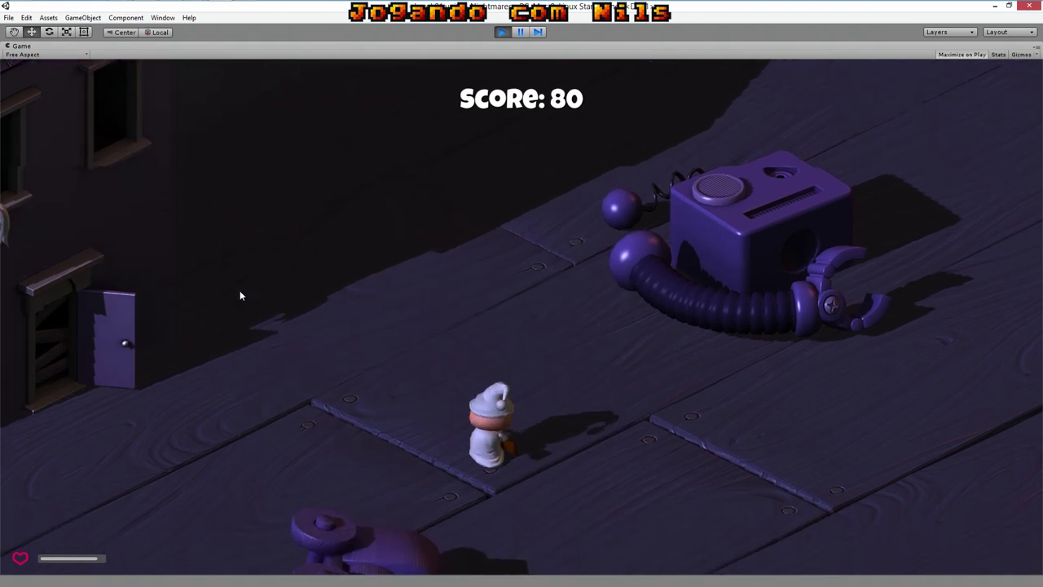
key("d")
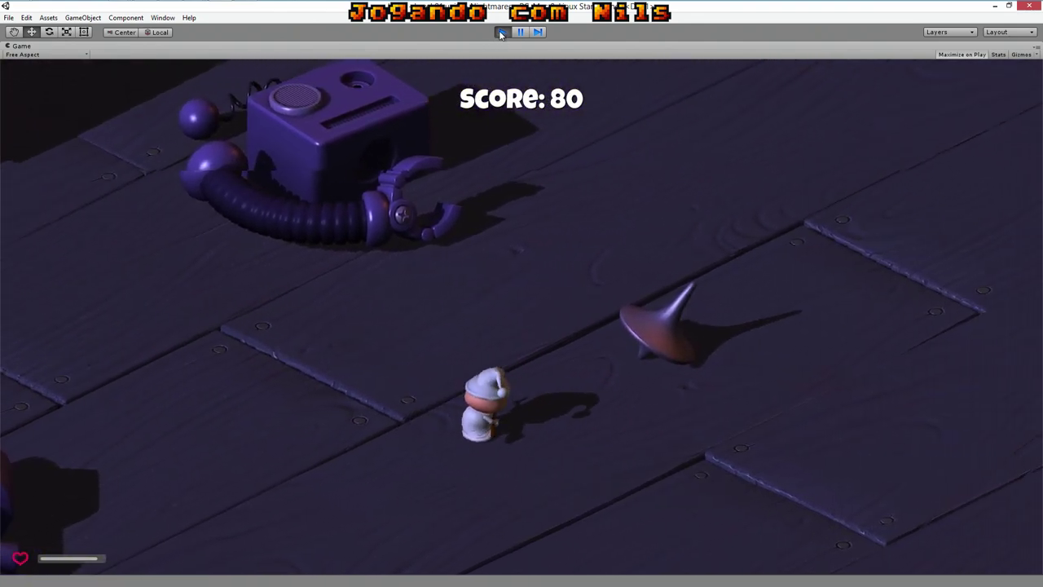
left_click(501, 32)
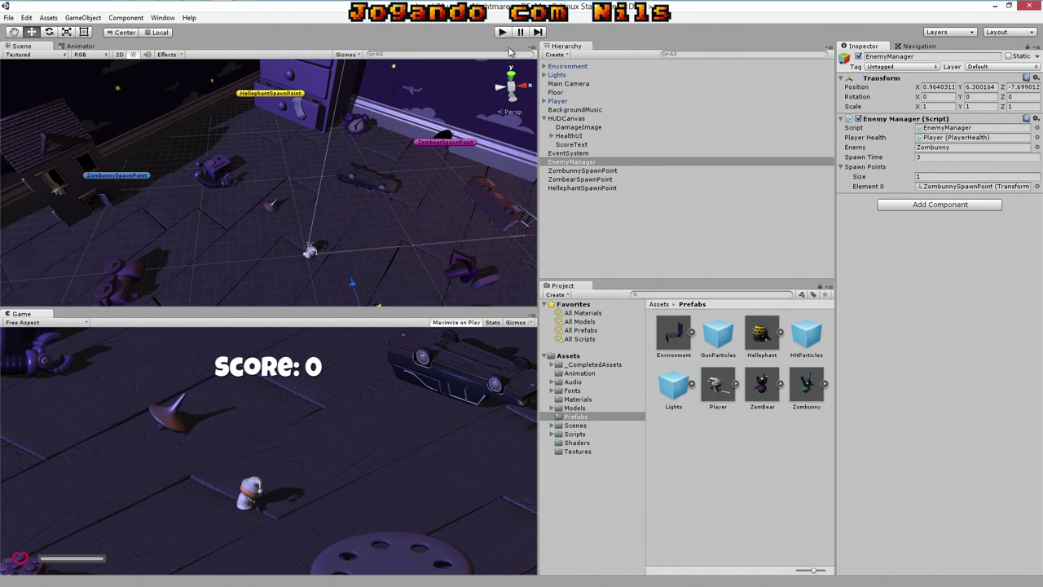
Drag EnemyManager.cs from Assets/Scripts/Managers onto EnemyManager as a second Enemy Manager component.
left_click(583, 163)
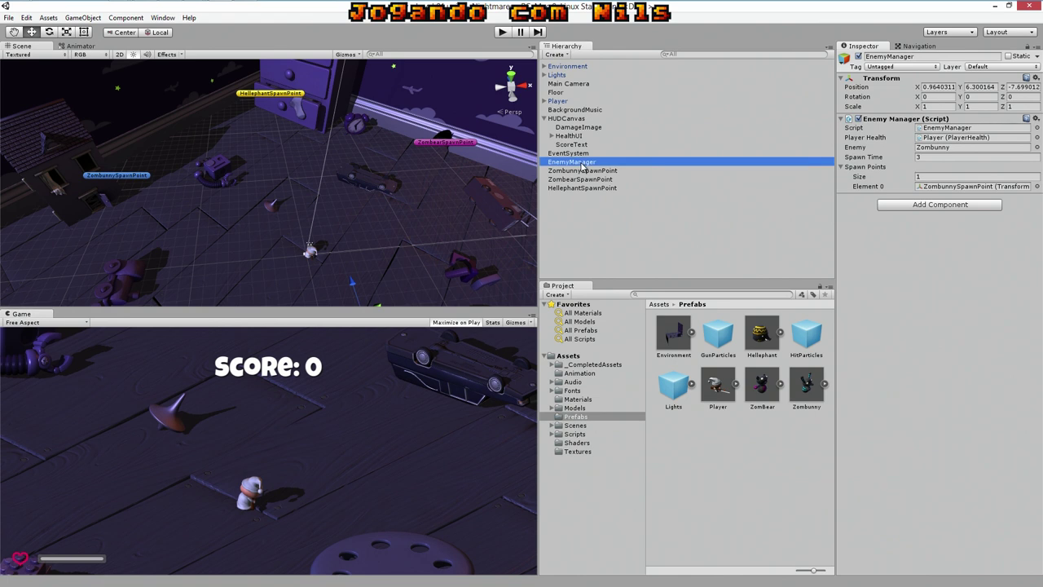
left_click(575, 433)
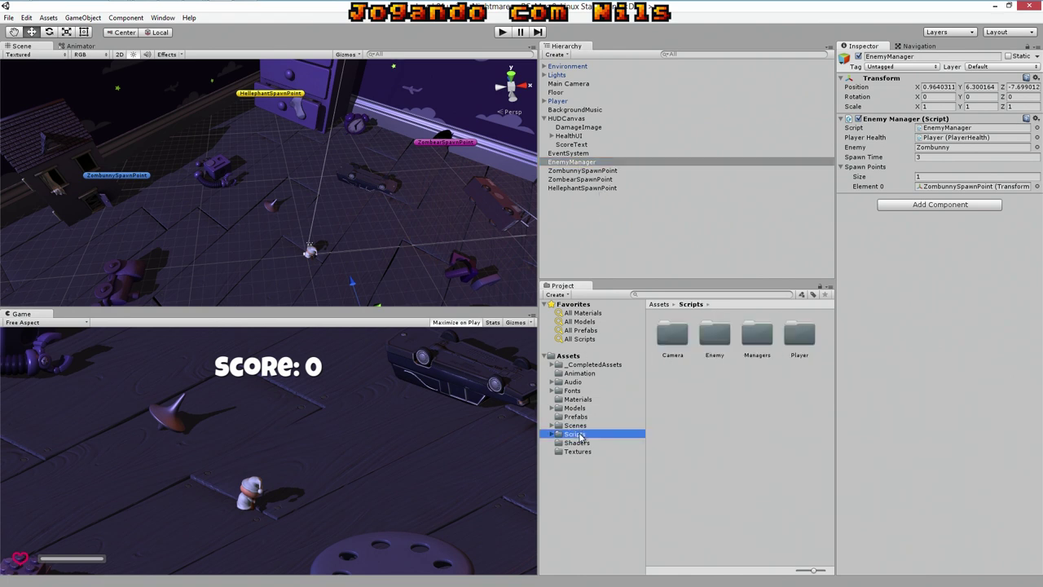
double_click(744, 336)
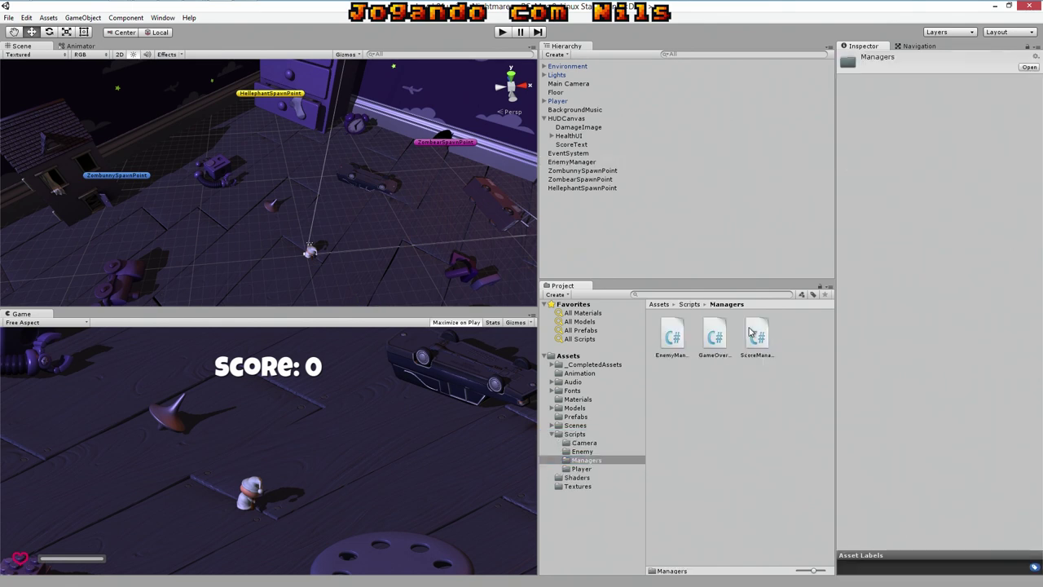
left_click(676, 338)
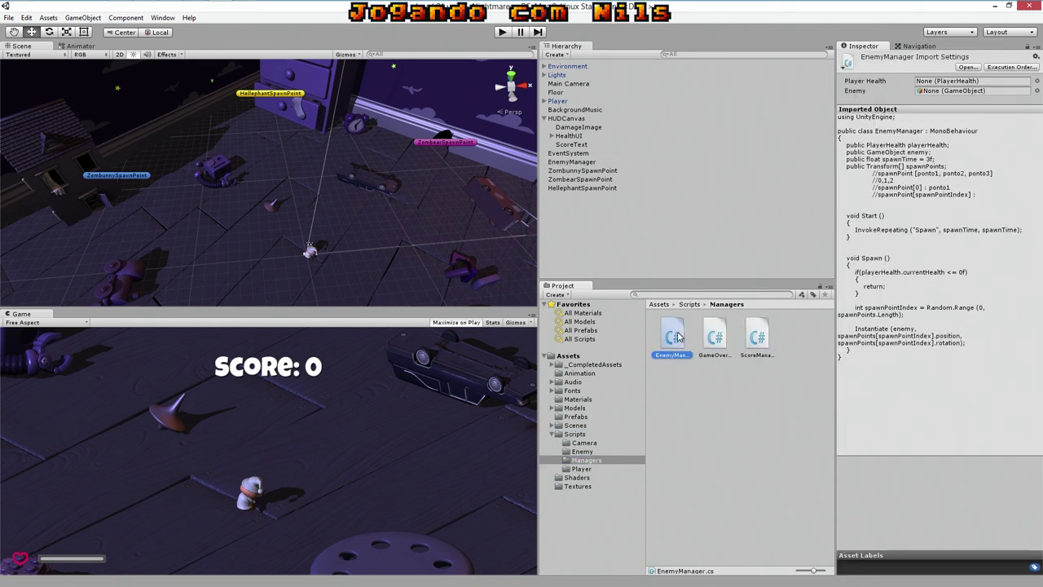
left_click_drag(677, 336, 581, 167)
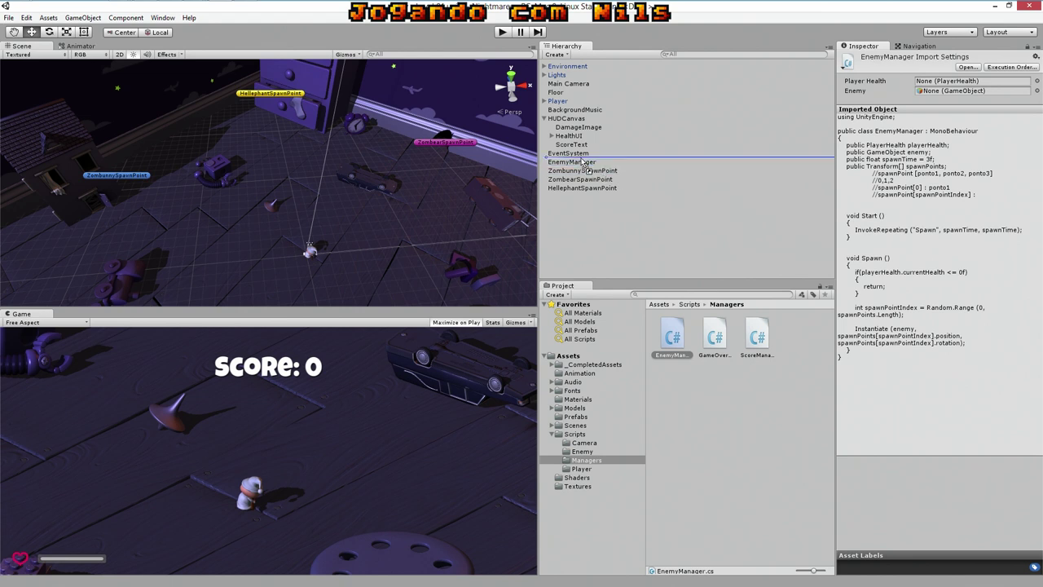
left_click_drag(581, 167, 676, 330)
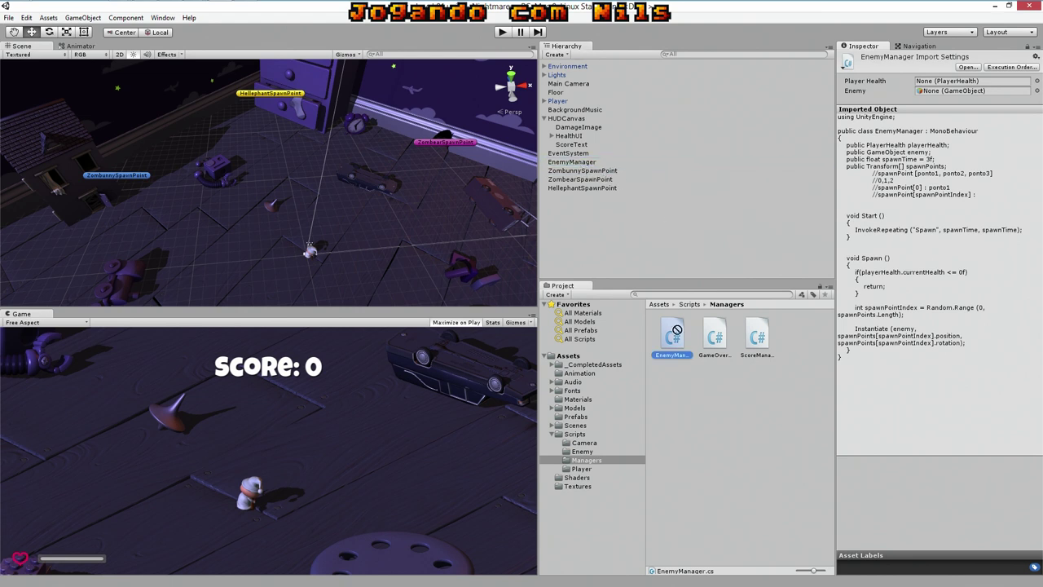
left_click(572, 162)
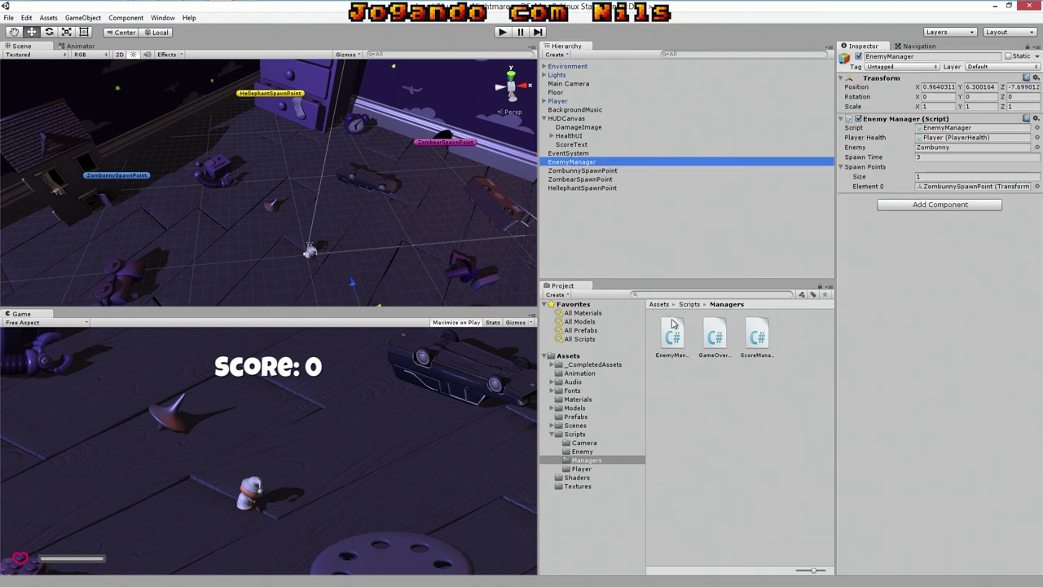
left_click(906, 346)
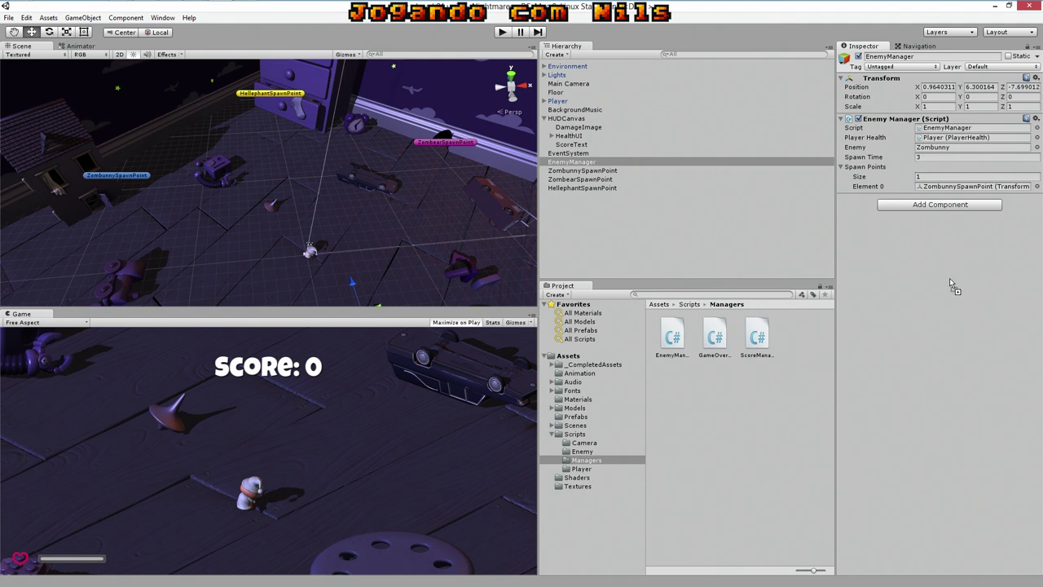
left_click_drag(950, 279, 950, 279)
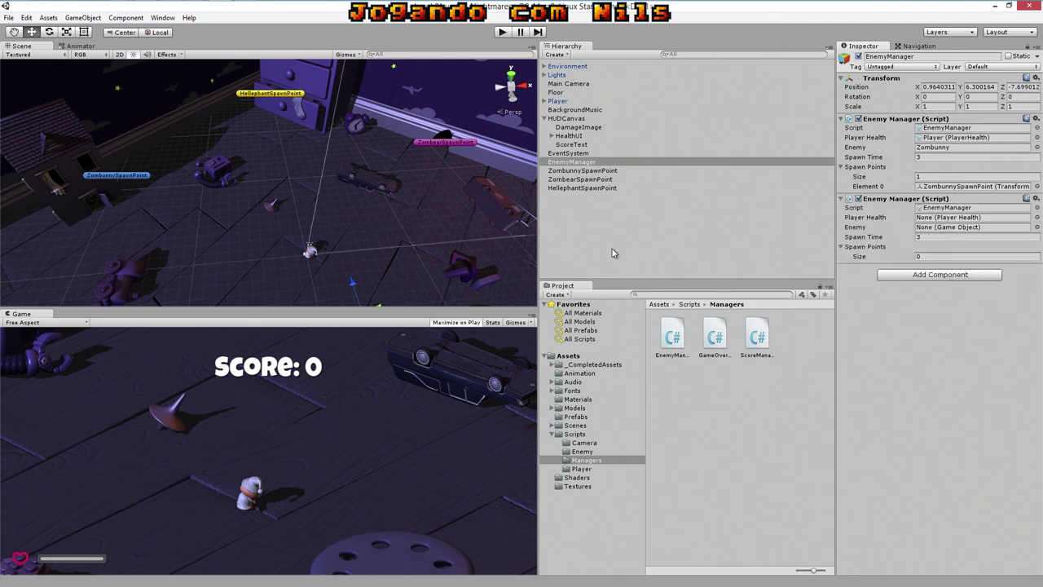
Set the second manager's Player Health to Player and its Enemy to the ZomBear prefab.
left_click(575, 417)
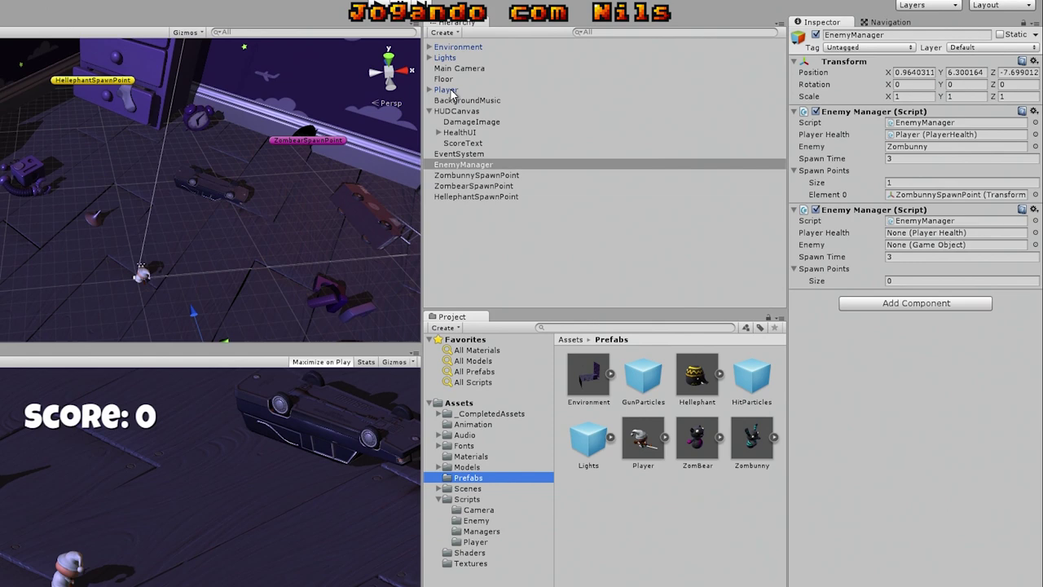
left_click_drag(558, 101, 772, 122)
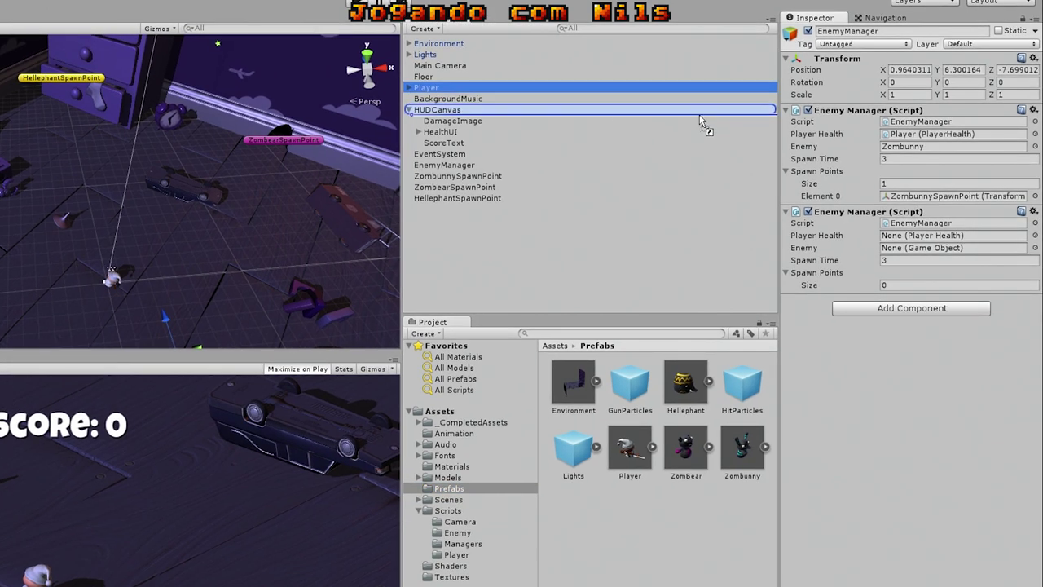
left_click_drag(700, 115, 920, 237)
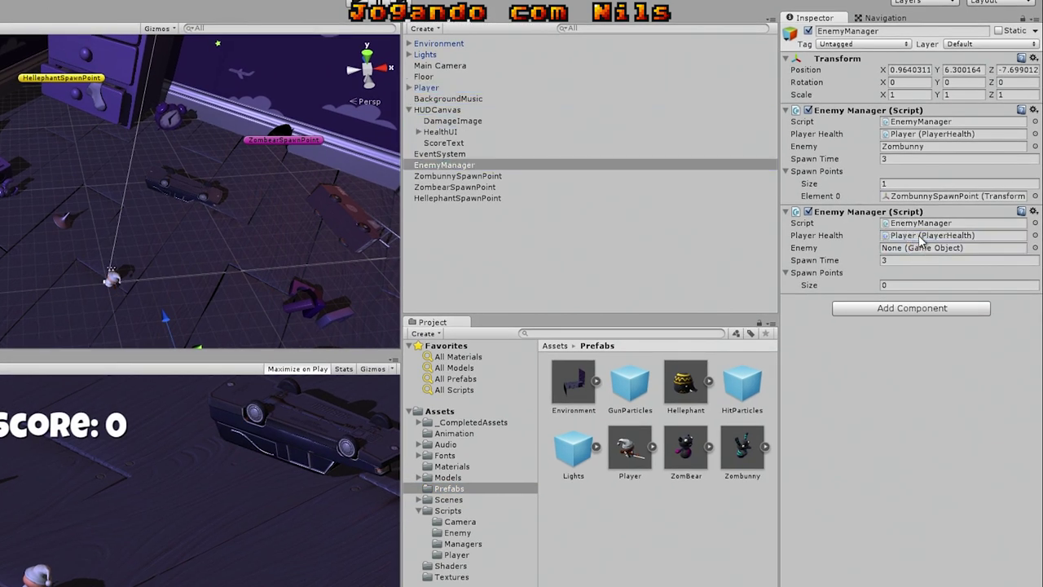
left_click(884, 260)
key("BackSpace")
left_click(464, 484)
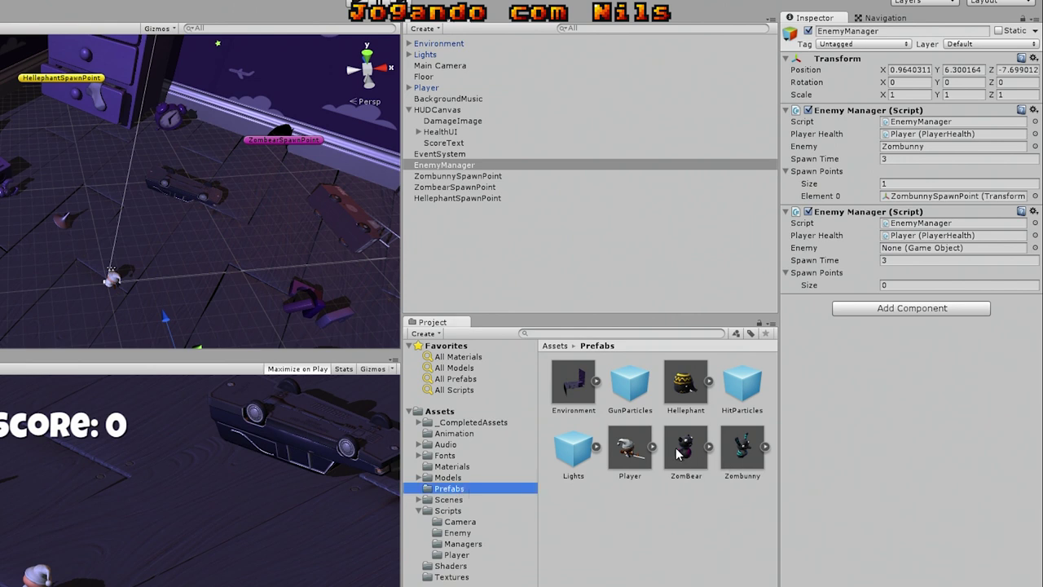
left_click_drag(678, 454, 909, 253)
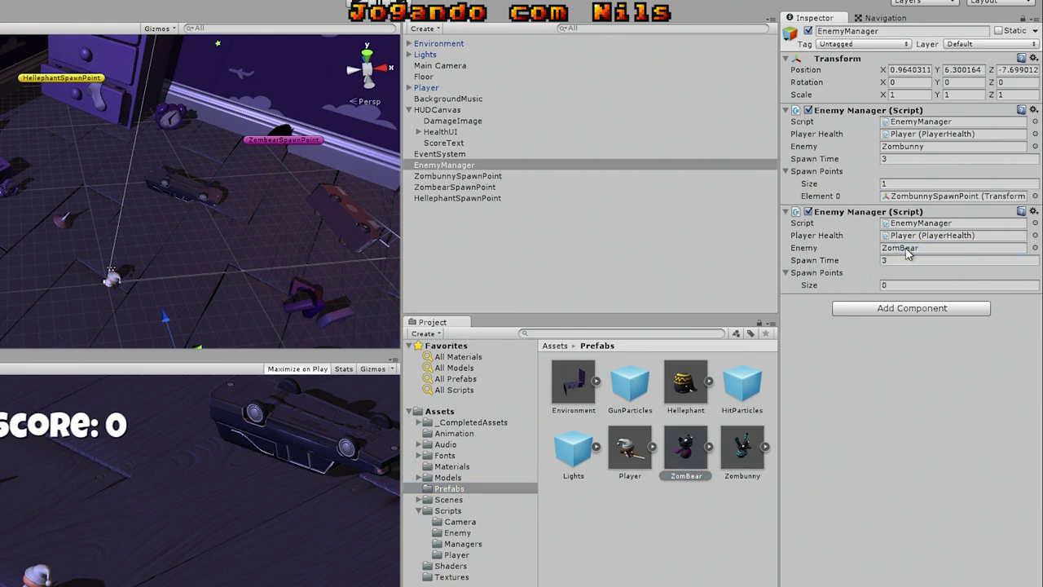
Add ZombearSpawnPoint as the second manager's only spawn point.
left_click(788, 274)
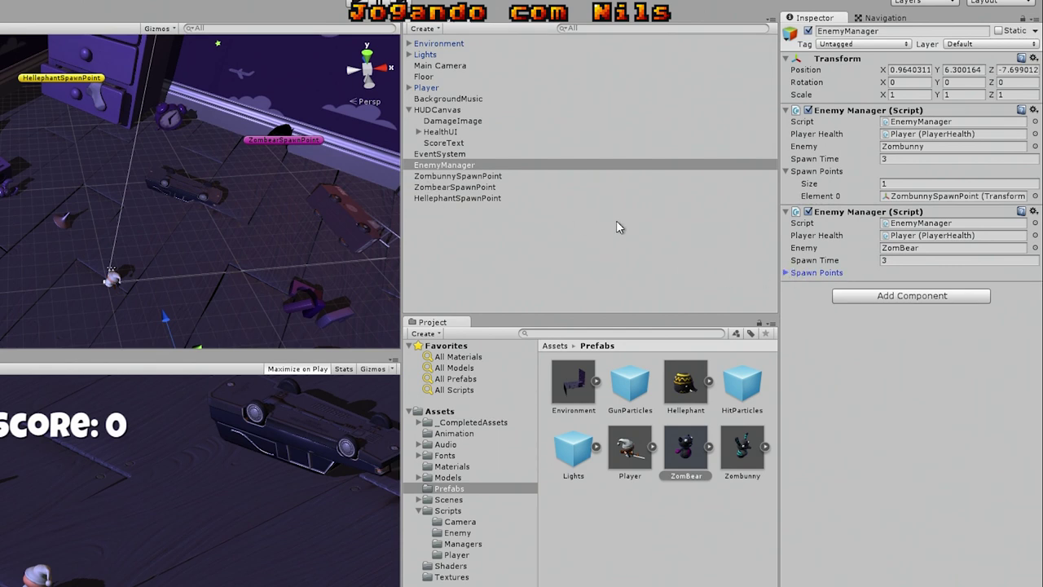
left_click(435, 190)
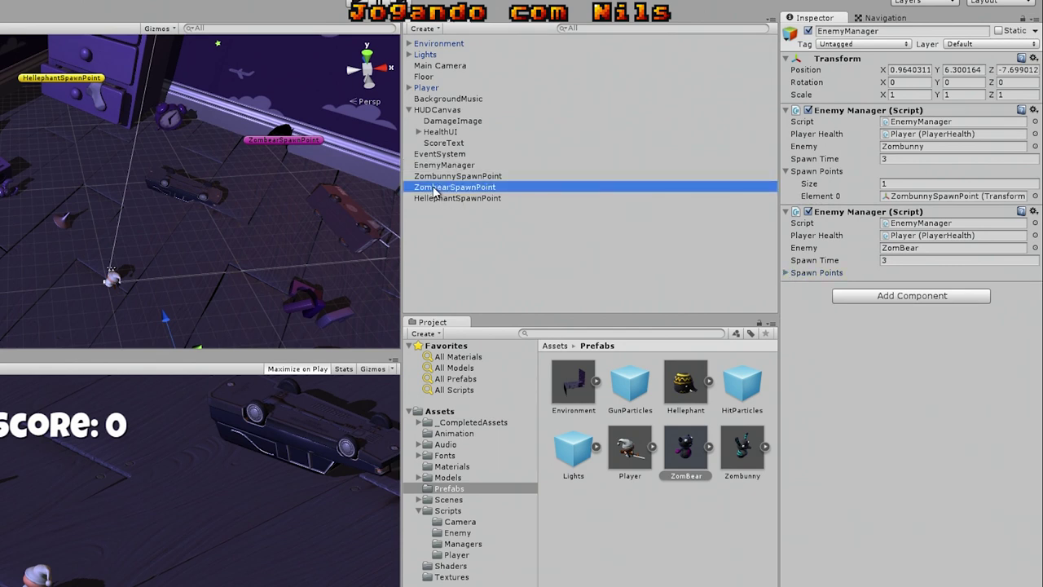
left_click_drag(435, 192, 831, 280)
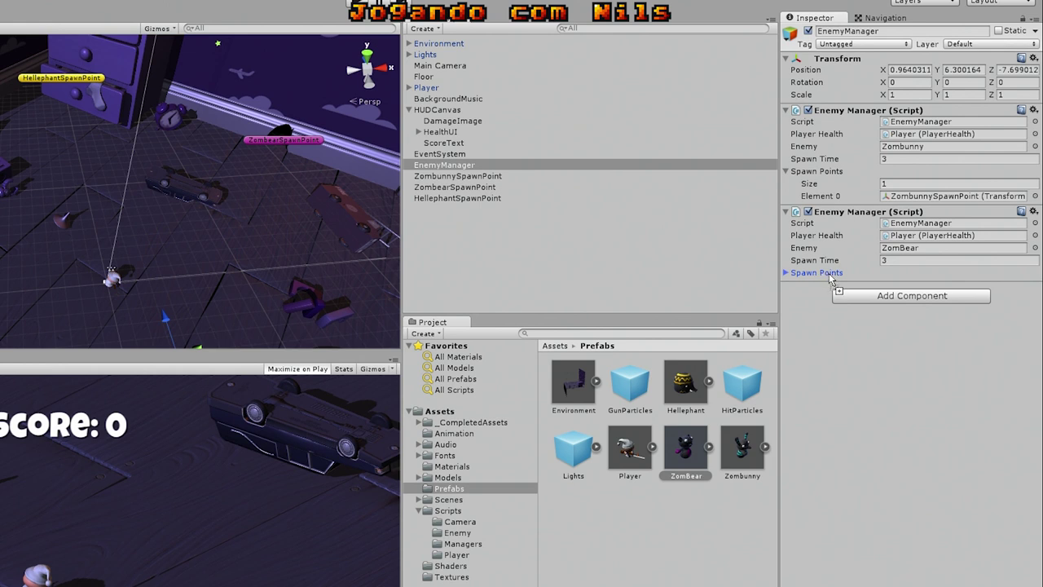
left_click(787, 276)
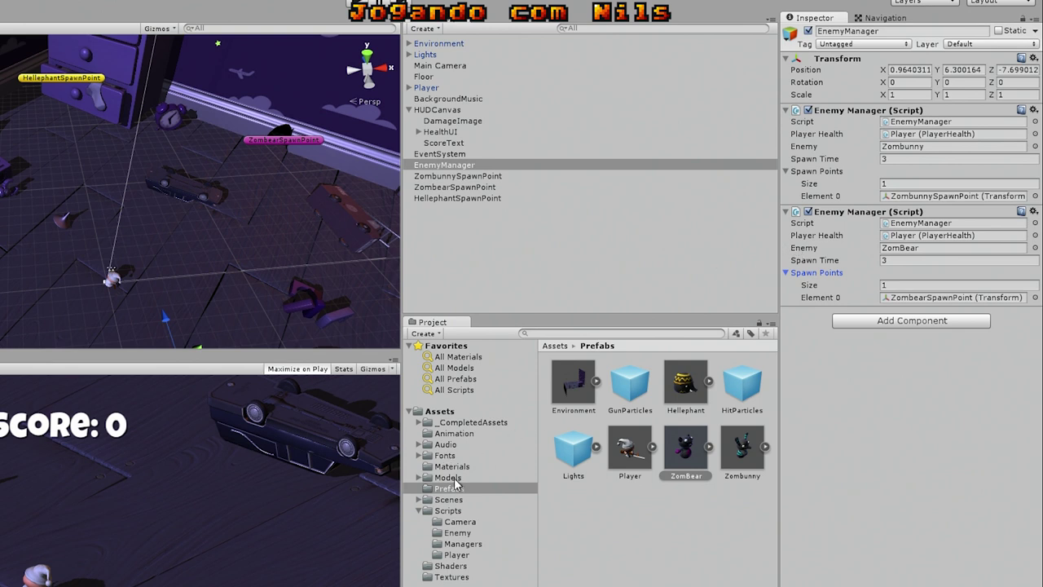
left_click(450, 512)
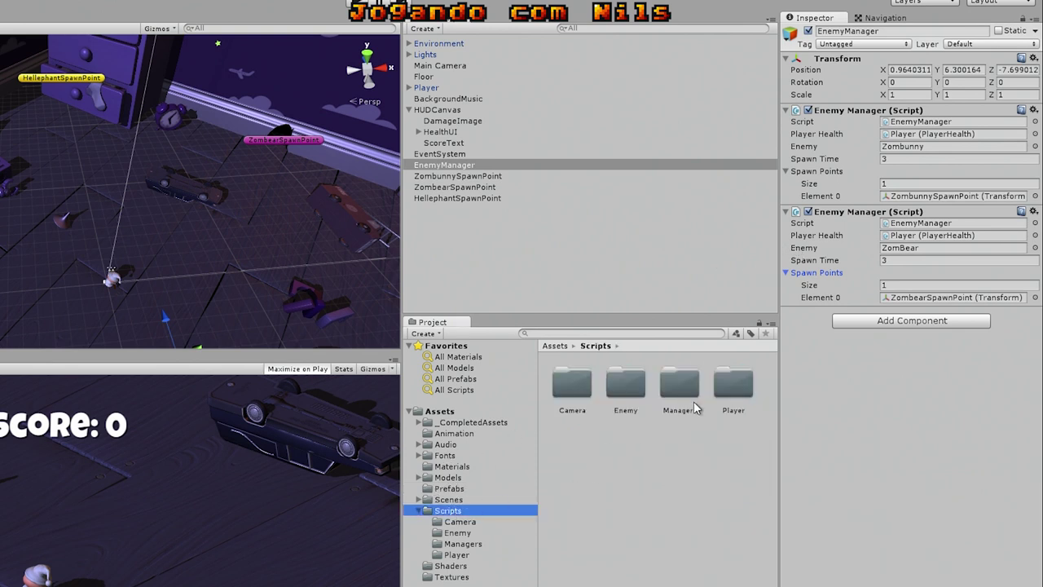
Attach EnemyManager.cs to EnemyManager again as a third Enemy Manager component.
double_click(695, 407)
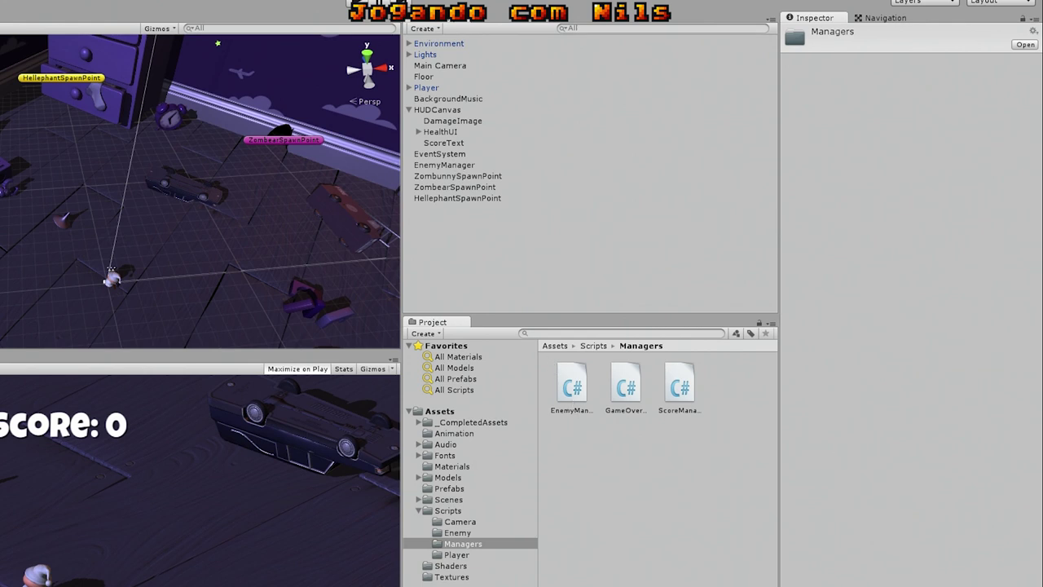
left_click(575, 387)
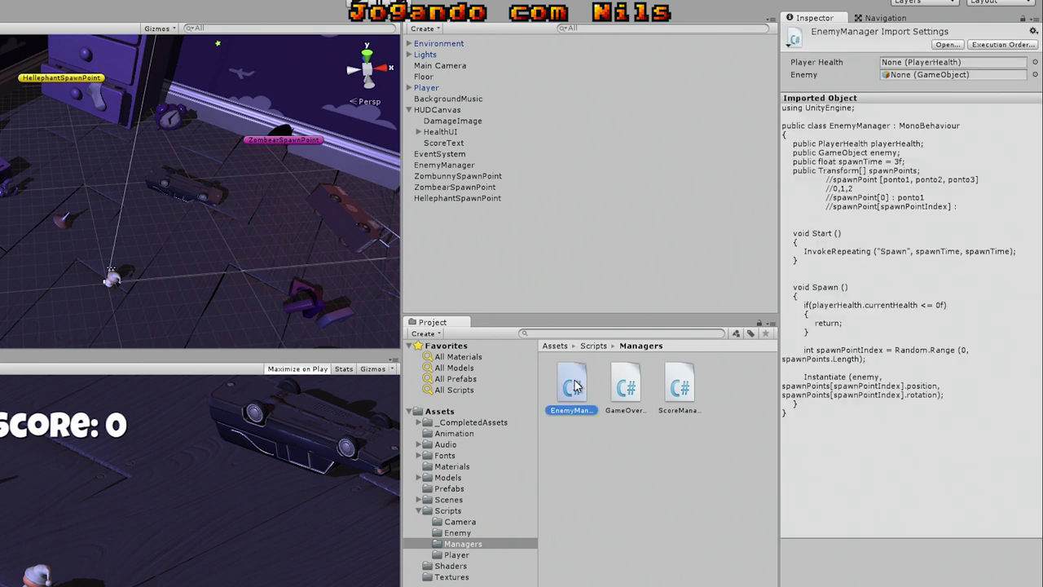
left_click_drag(575, 386, 459, 169)
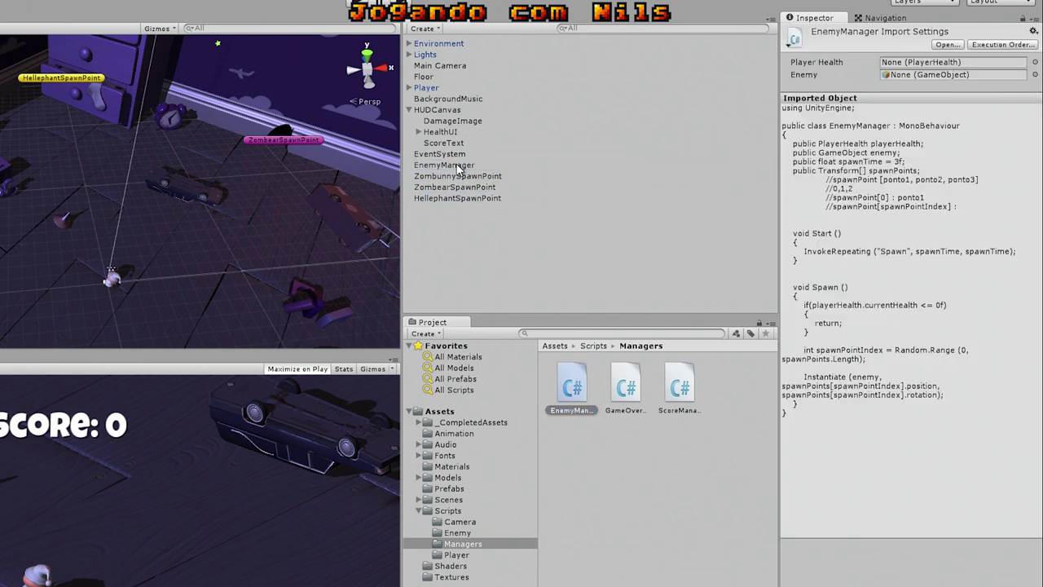
left_click(459, 169)
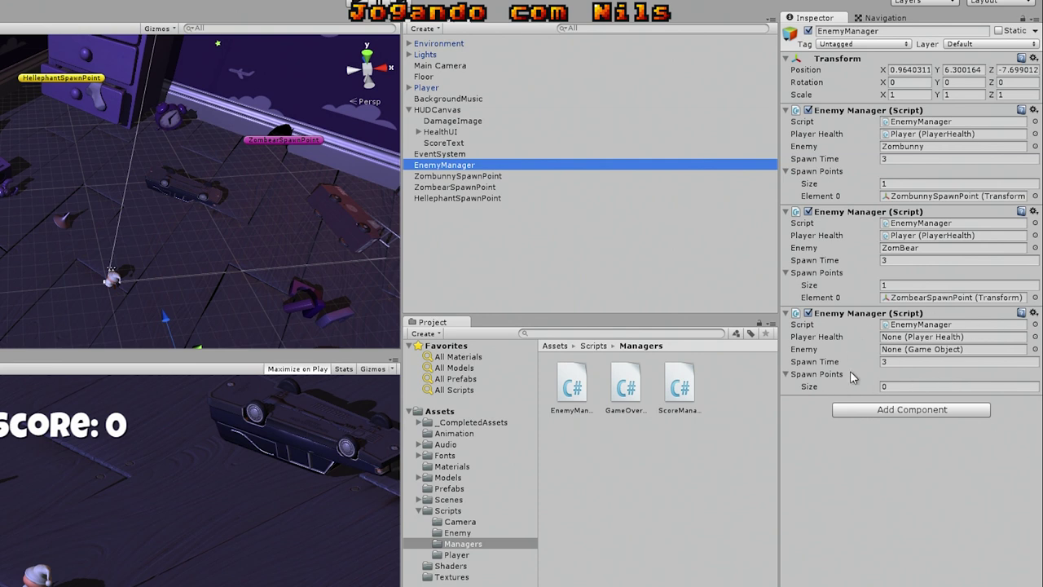
Assign Player, Hellephant and HellephantSpawnPoint, set Spawn Time to 10, and start playing.
left_click(449, 489)
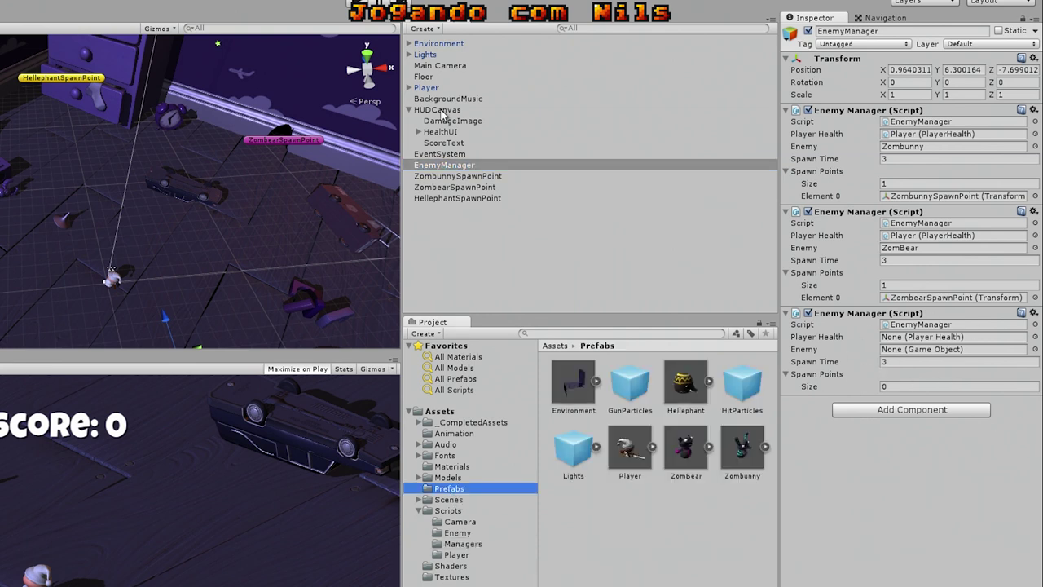
left_click_drag(434, 90, 922, 340)
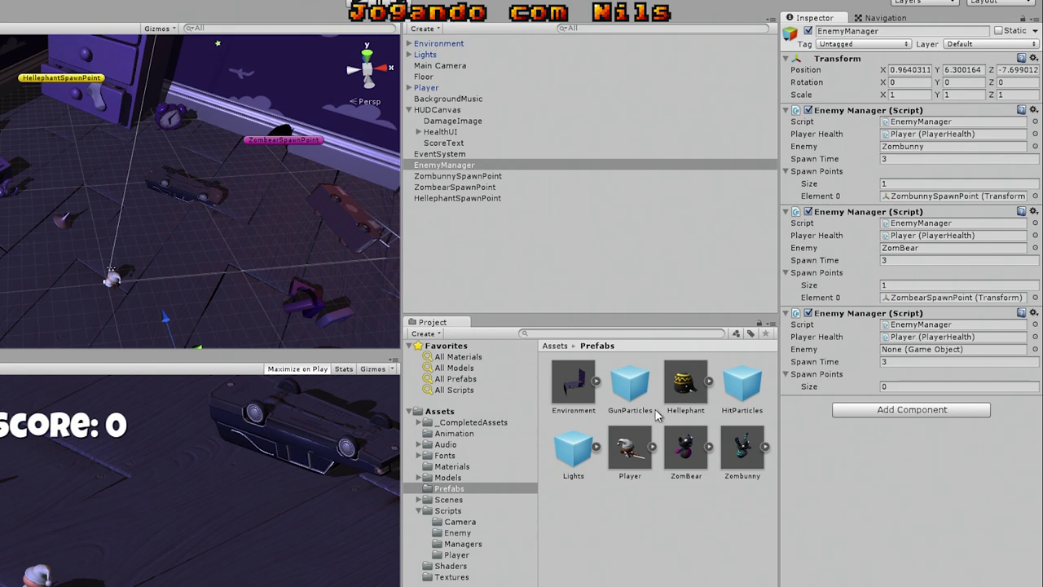
left_click_drag(683, 389, 910, 356)
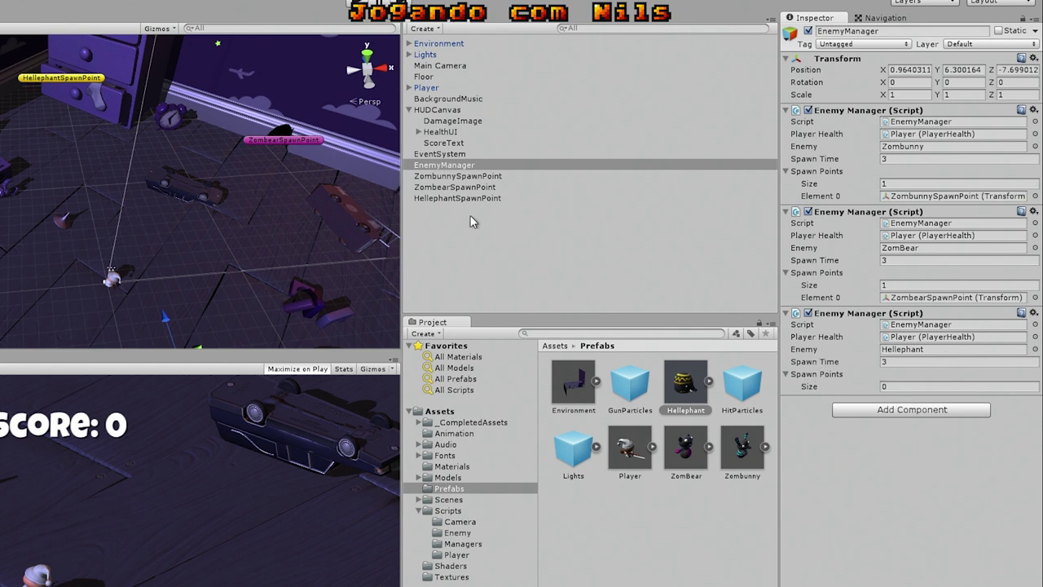
left_click_drag(456, 198, 819, 377)
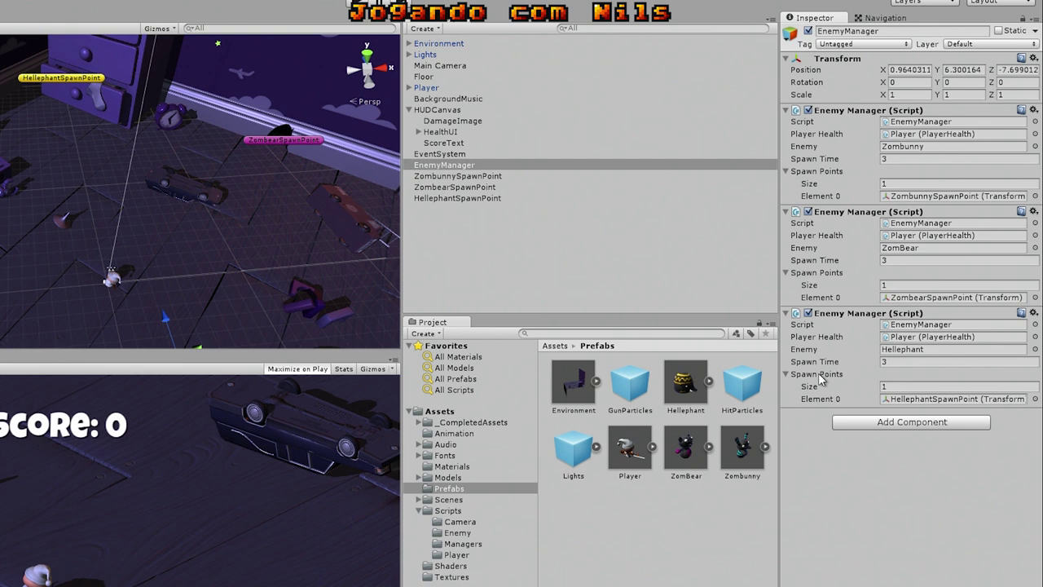
left_click(883, 364)
type("10")
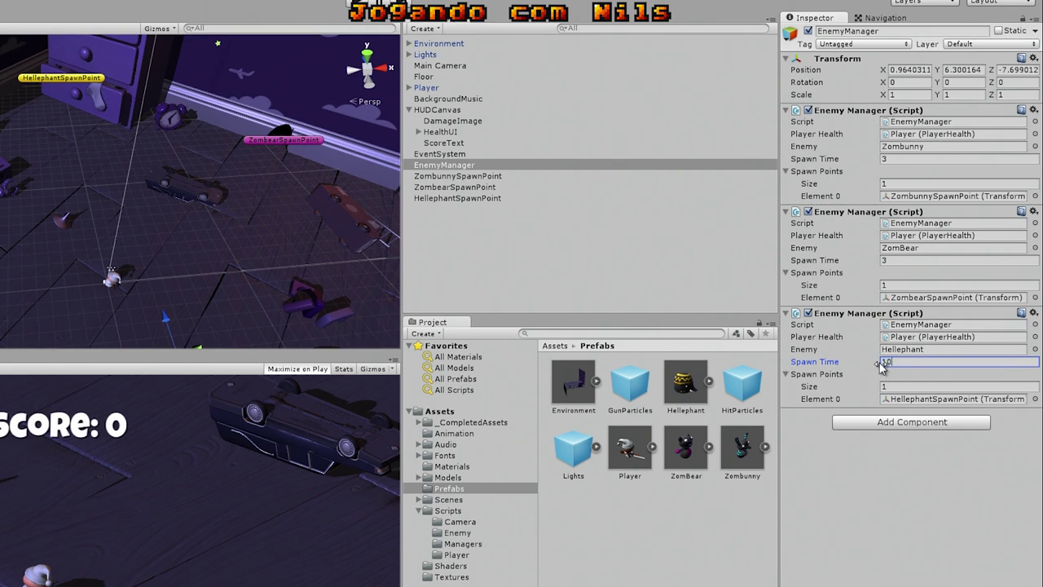
left_click(913, 531)
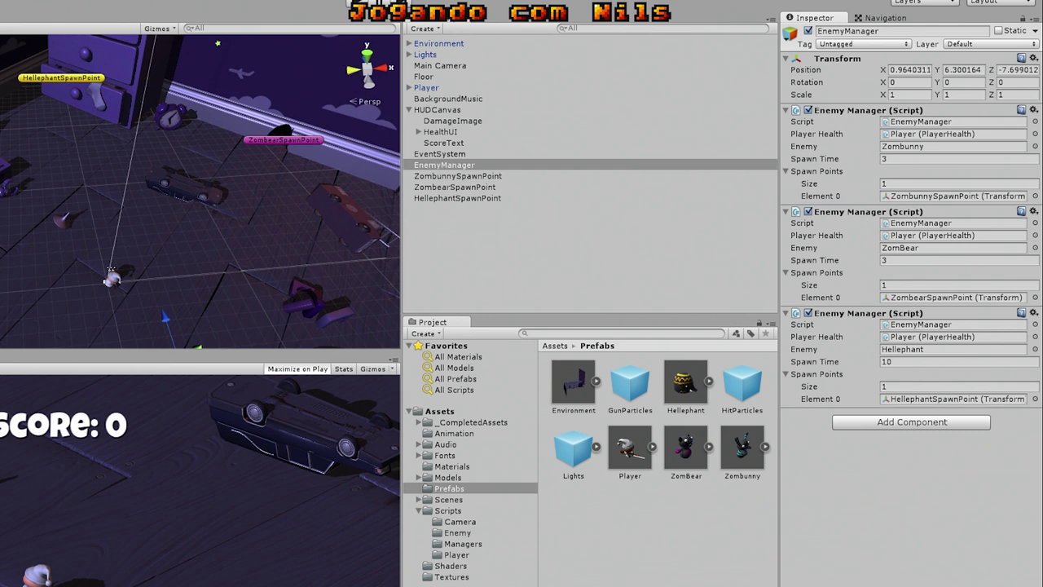
key("ctrl+p")
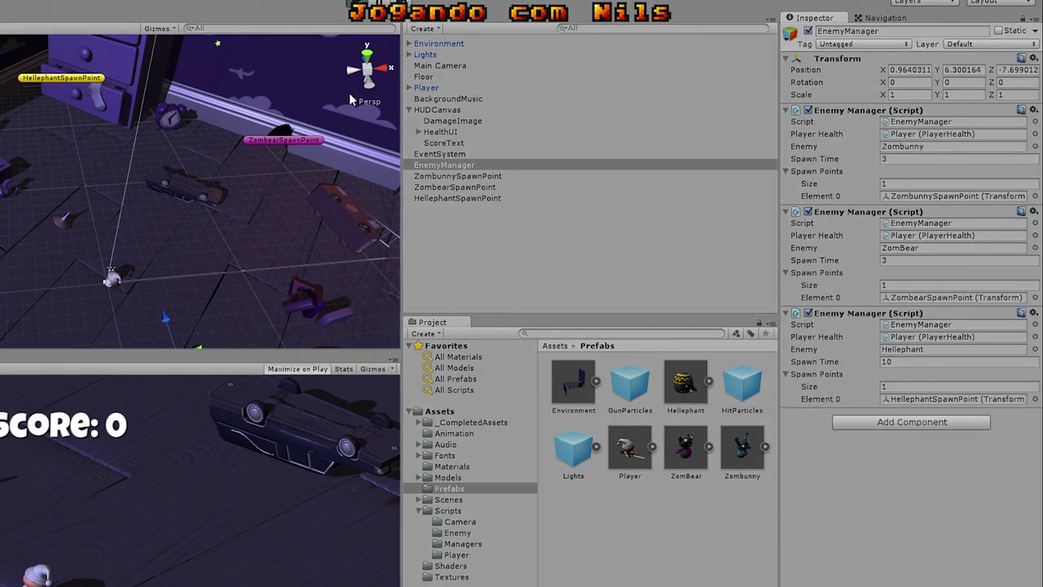
Walk the player up the level and shoot the enemy emerging from the wall for the first points.
key("d")
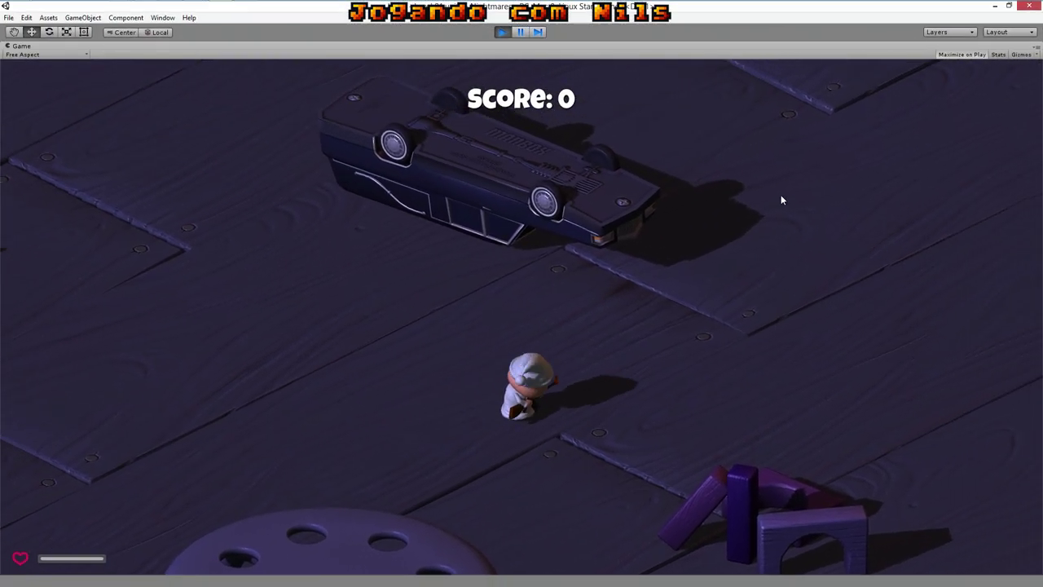
key("w")
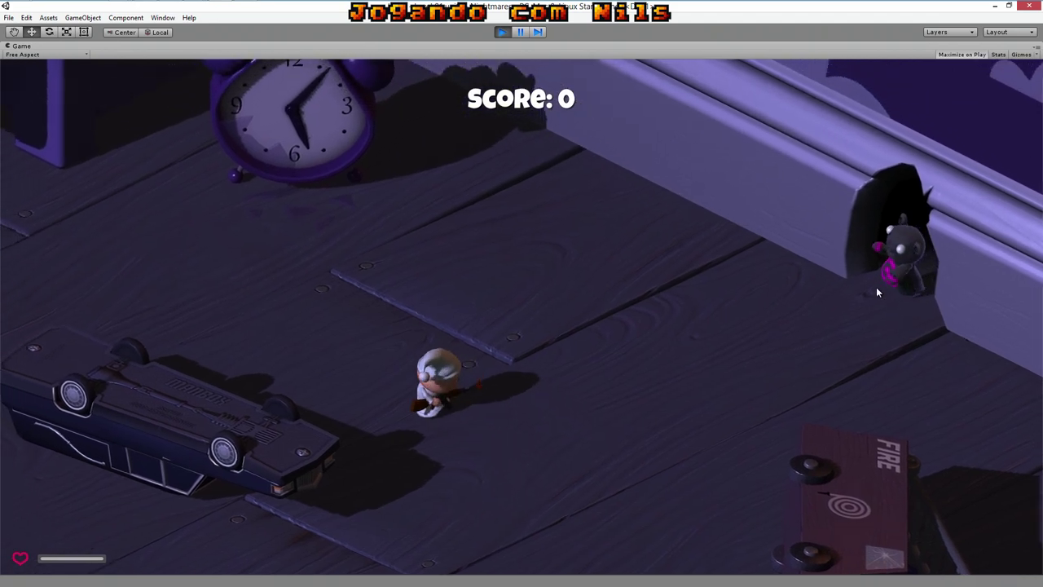
left_click(880, 292)
left_click(899, 322)
key("w")
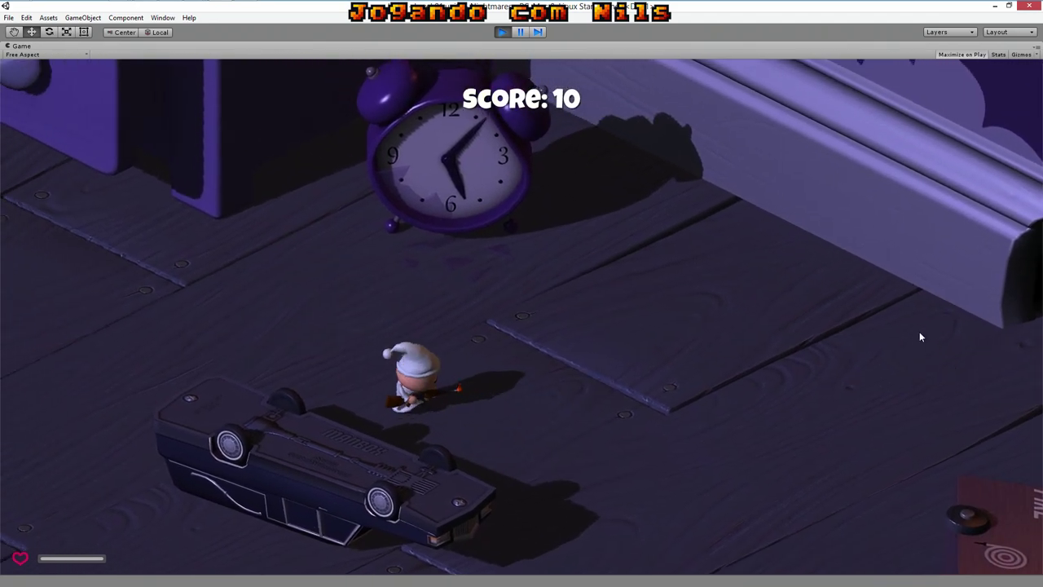
key("a")
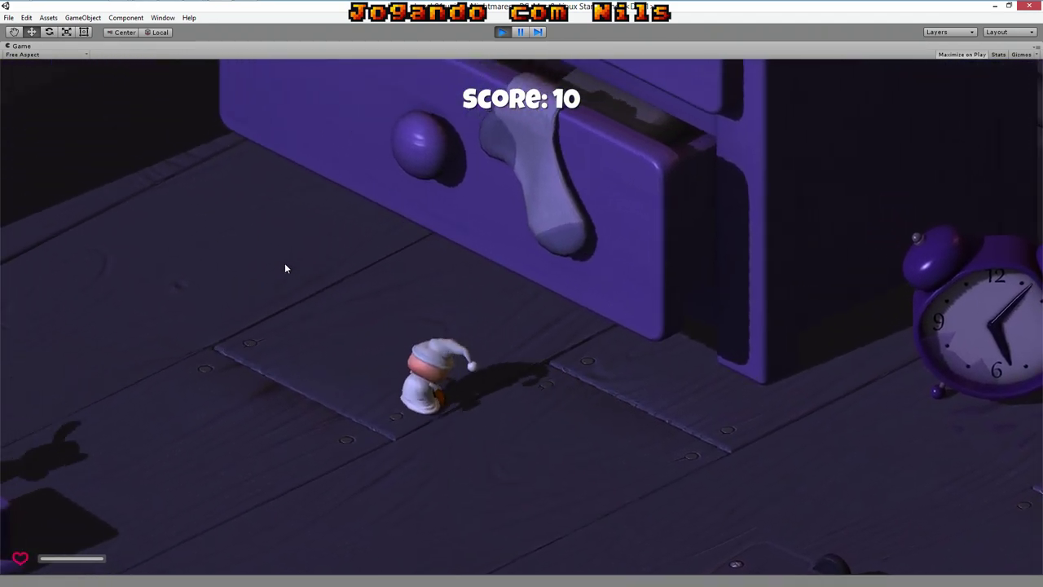
Move around the dresser and speaker box, shooting enemies to raise the score through 20 to 30.
left_click(246, 453)
key("s")
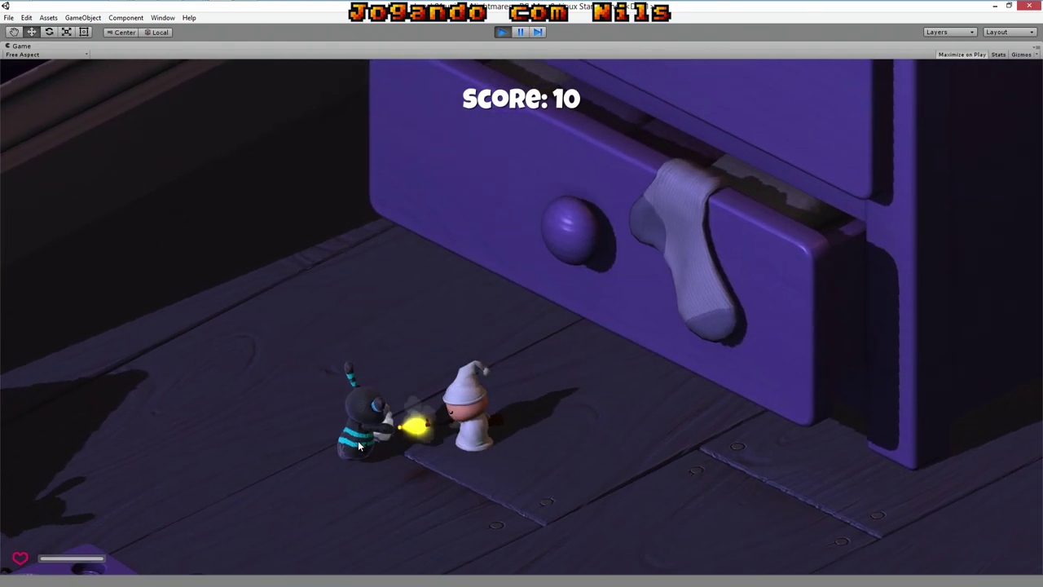
left_click(510, 418)
key("w")
left_click(532, 462)
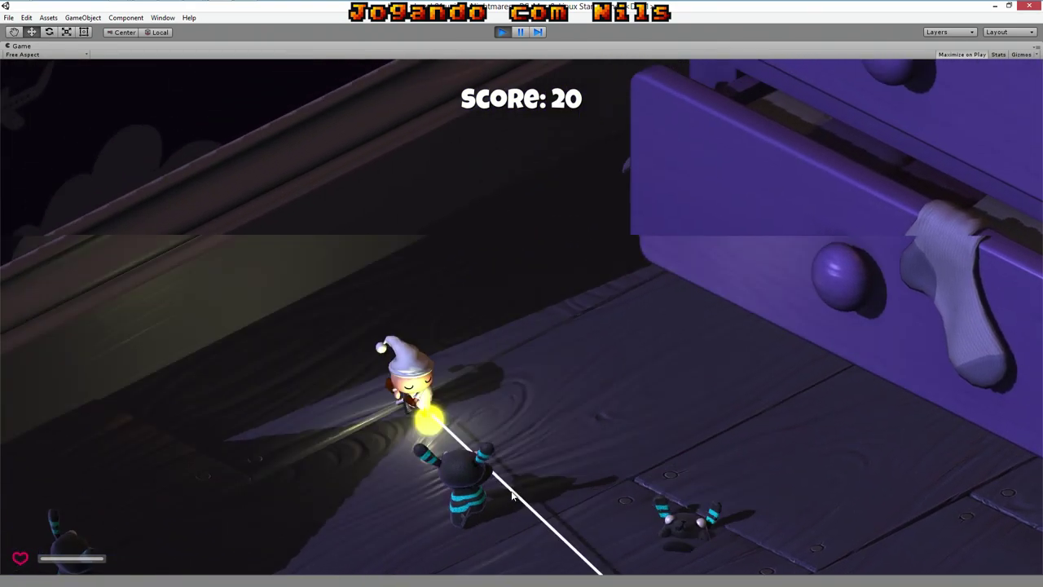
key("d")
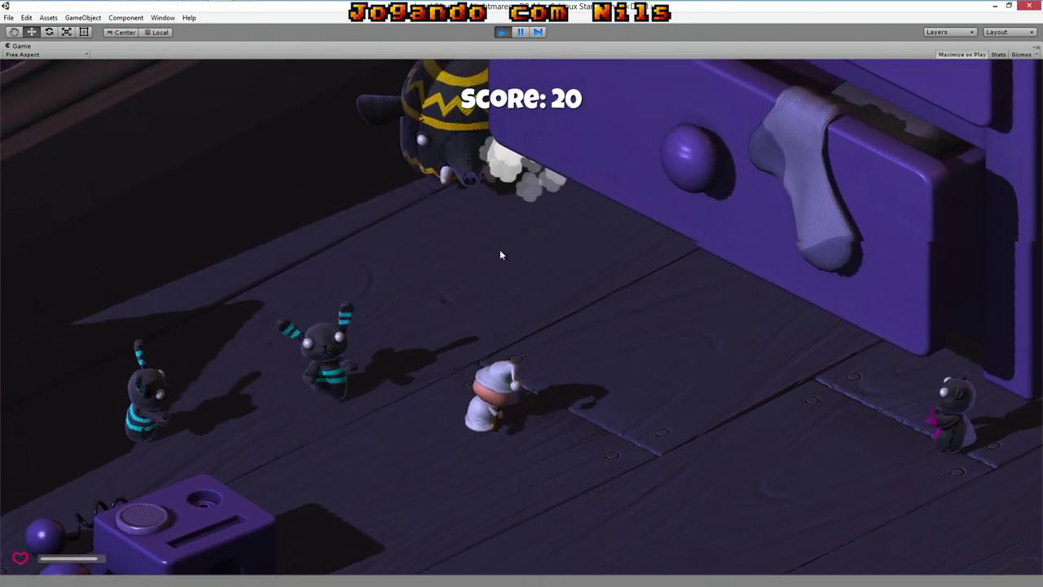
left_click(409, 234)
key("s")
left_click(371, 332)
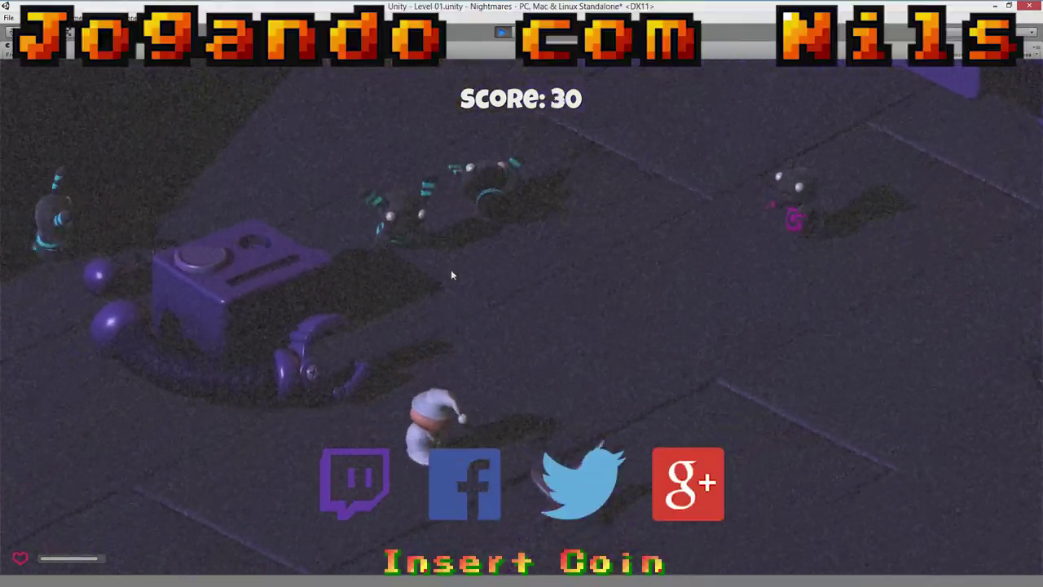
Move around the arena and shoot nearby enemies, raising the score from 40 to 90.
key("a")
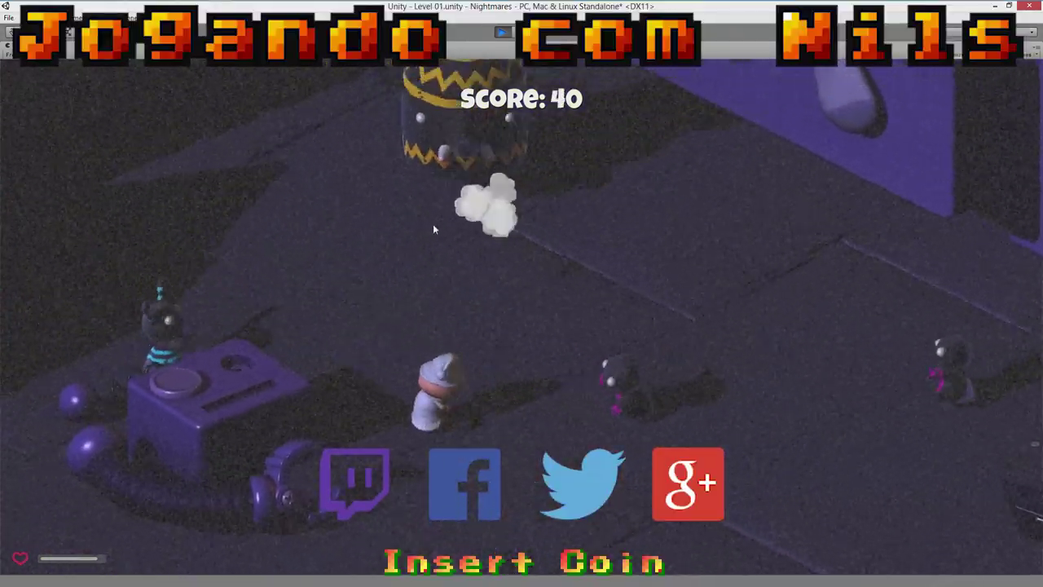
left_click(545, 285)
key("s")
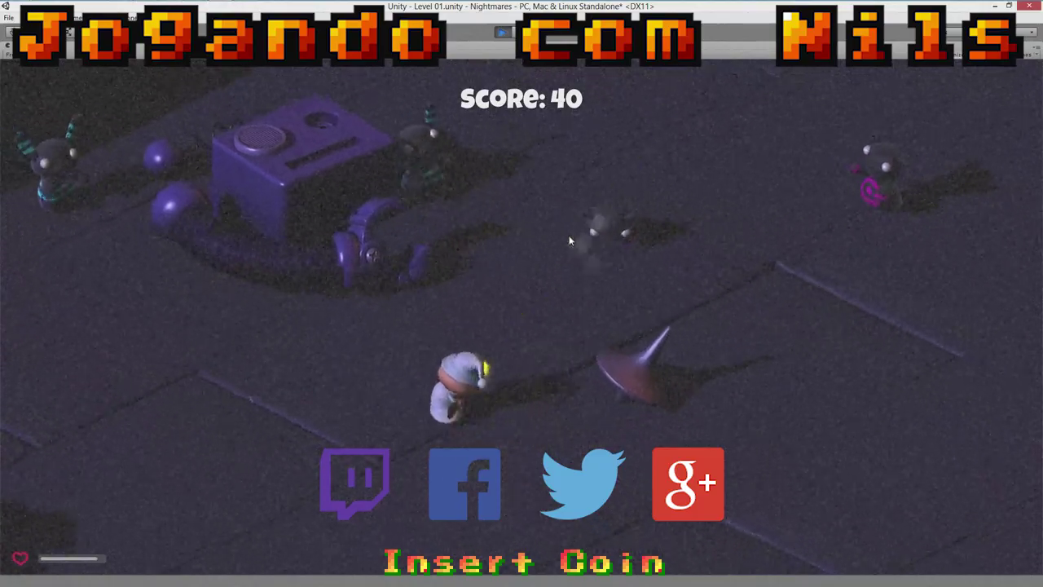
left_click(569, 234)
key("s")
left_click(427, 218)
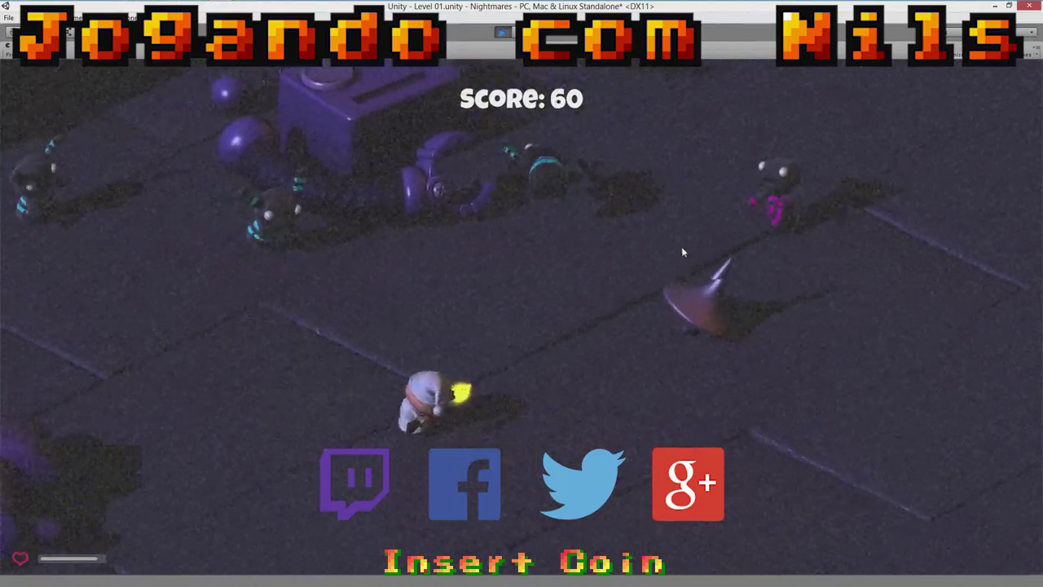
key("s")
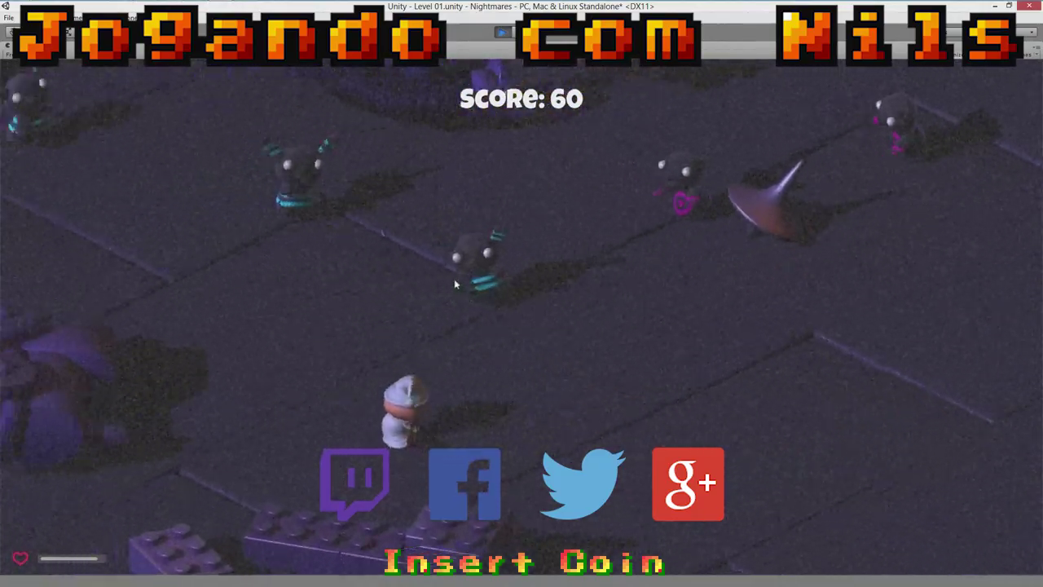
left_click(570, 299)
key("d")
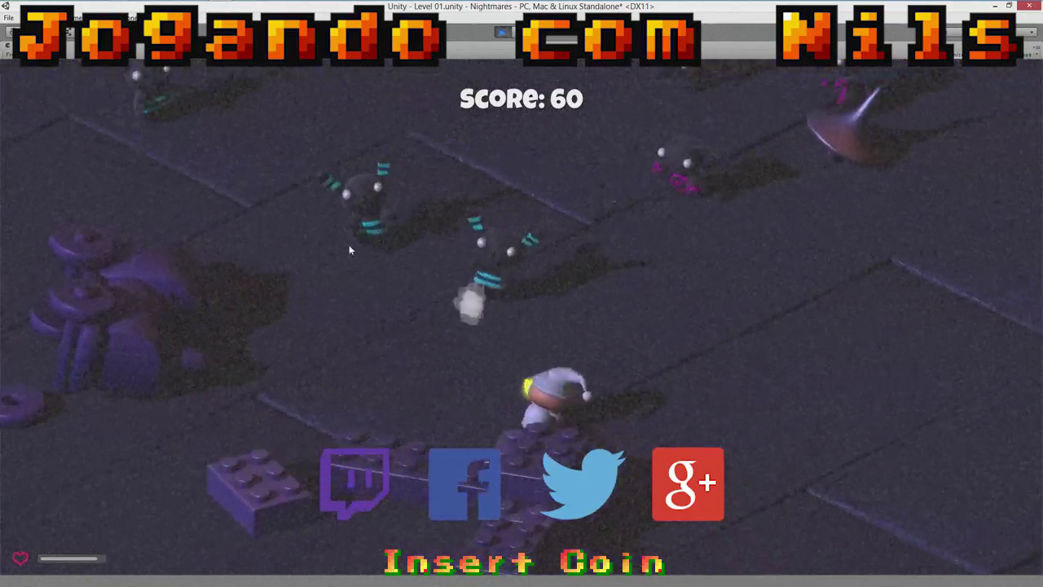
left_click(229, 317)
left_click(236, 273)
key("w")
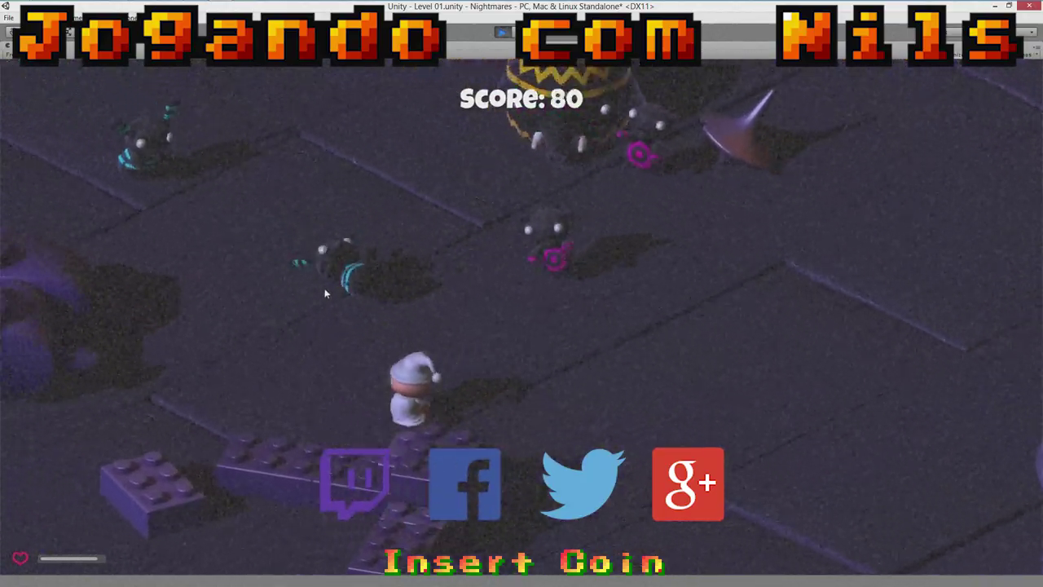
key("d")
left_click(716, 345)
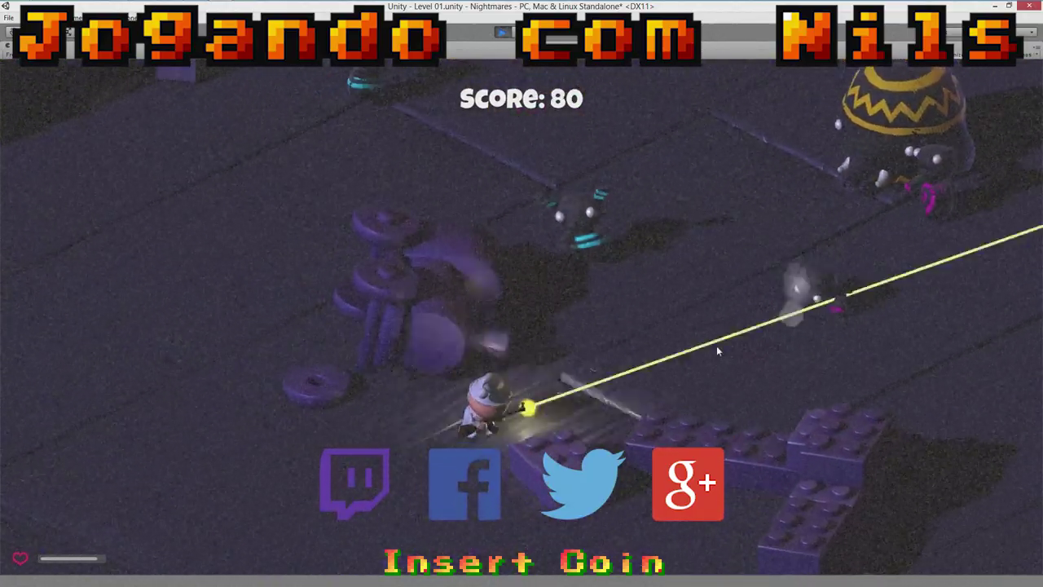
Walk toward the upturned car and stool, shooting enemy clusters to reach 200 points.
key("d")
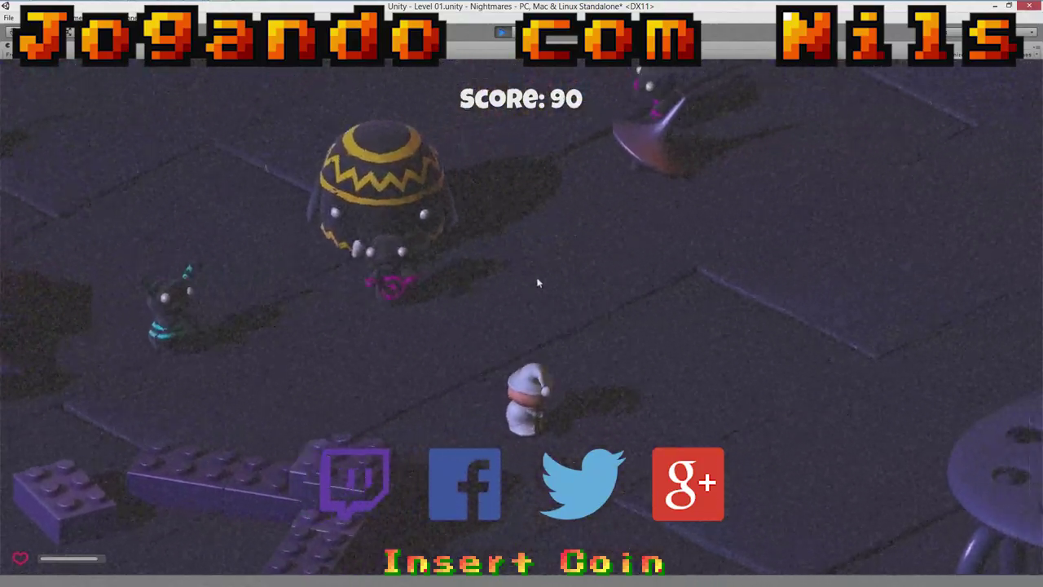
key("d")
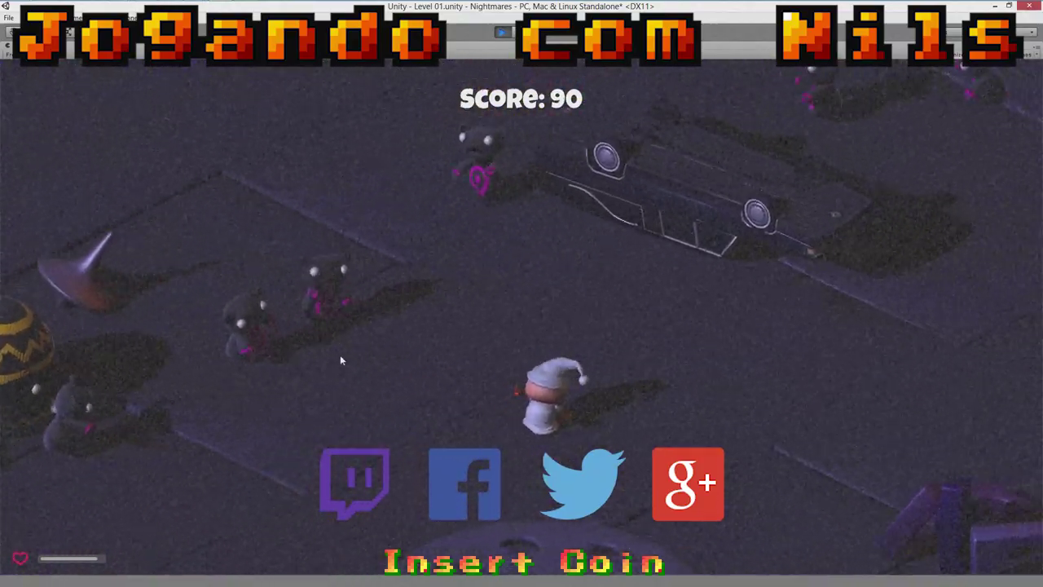
left_click(305, 369)
key("a")
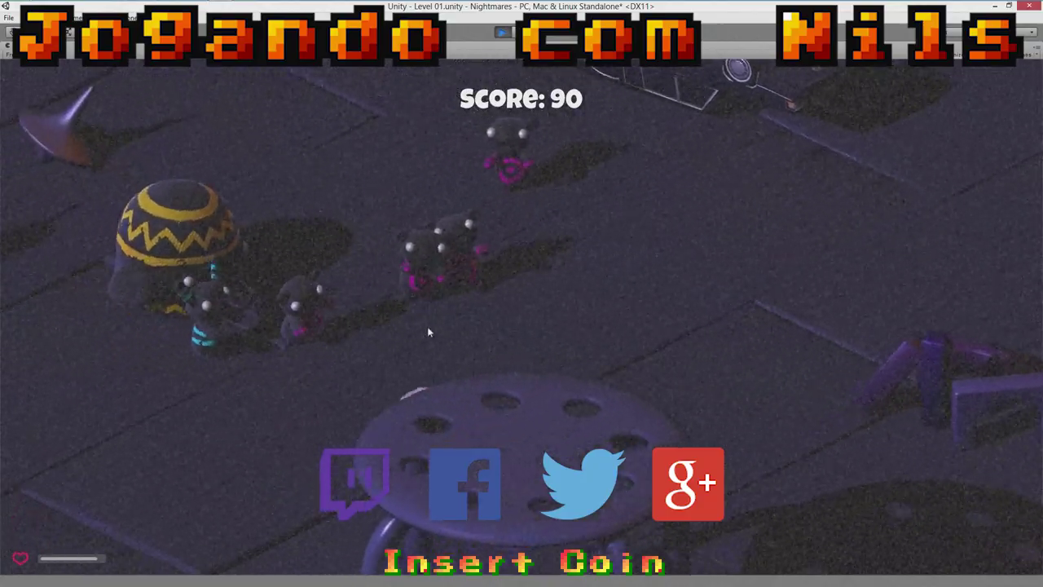
left_click(590, 321)
key("s")
left_click(656, 302)
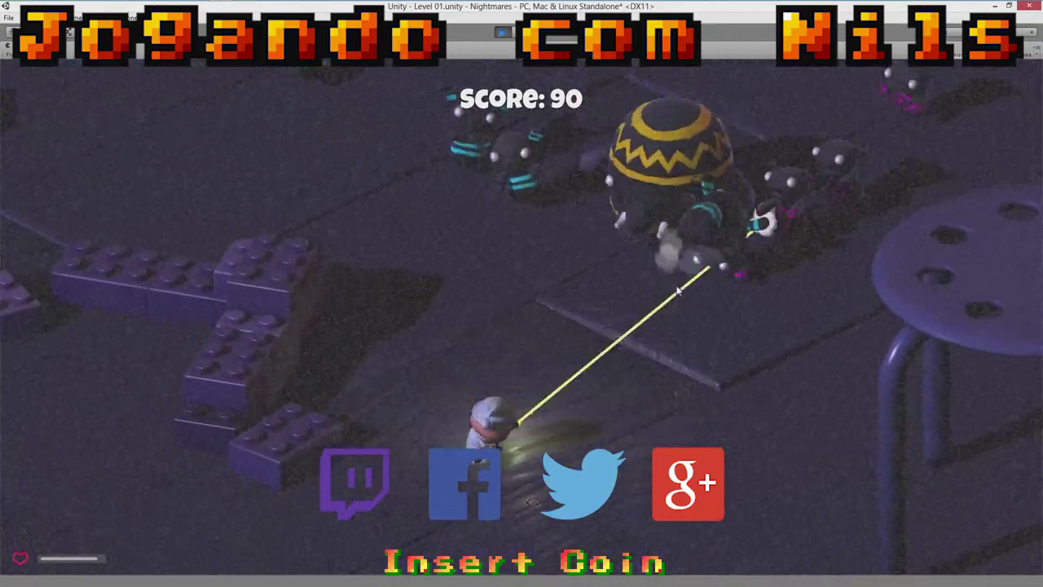
key("a")
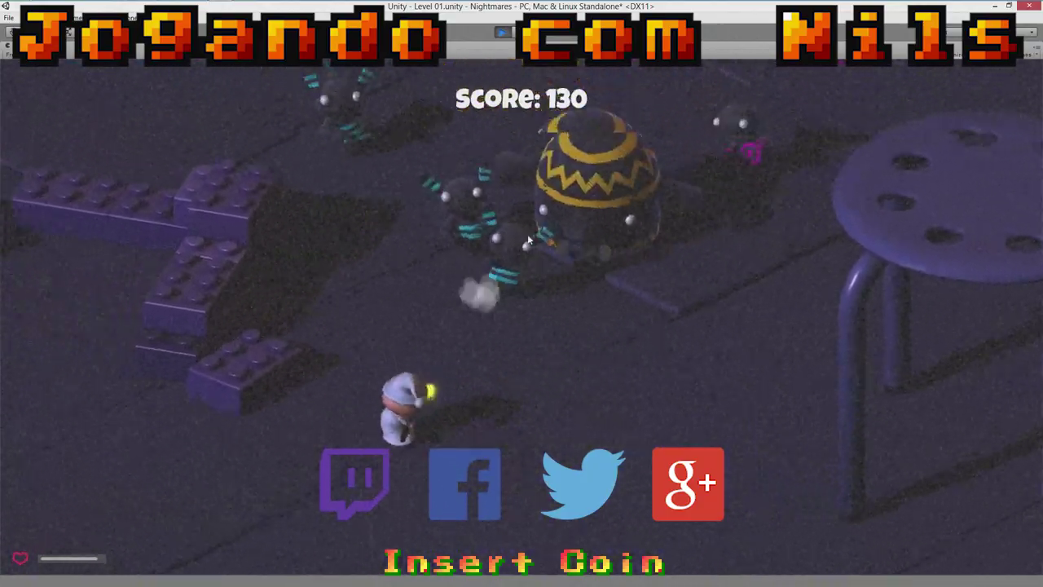
left_click(563, 237)
key("d")
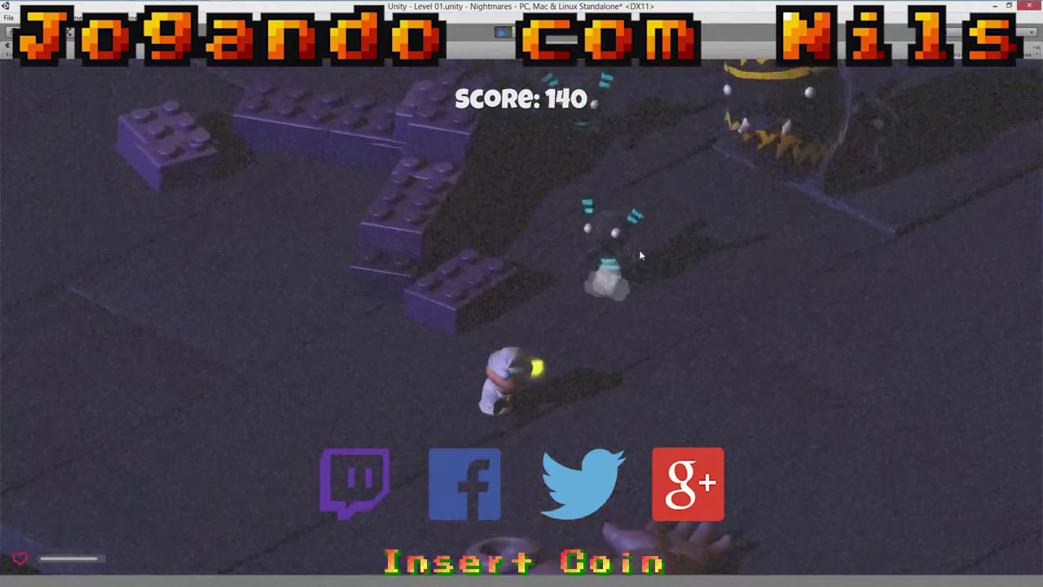
left_click(639, 249)
Fight enemies near the Lego bricks and the big striped enemy, pushing the score to 280.
key("d")
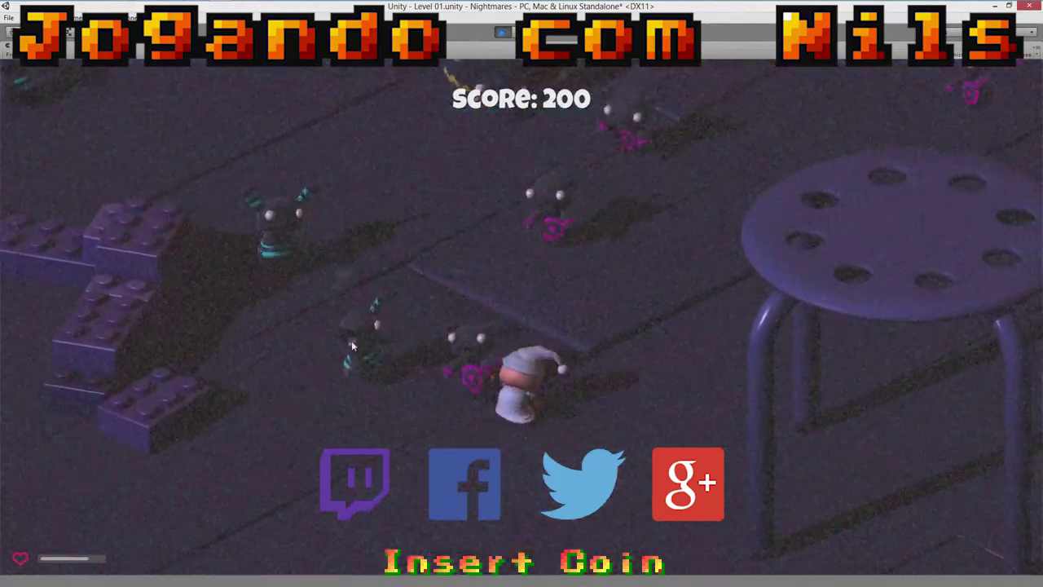
key("a")
left_click(585, 268)
left_click(675, 287)
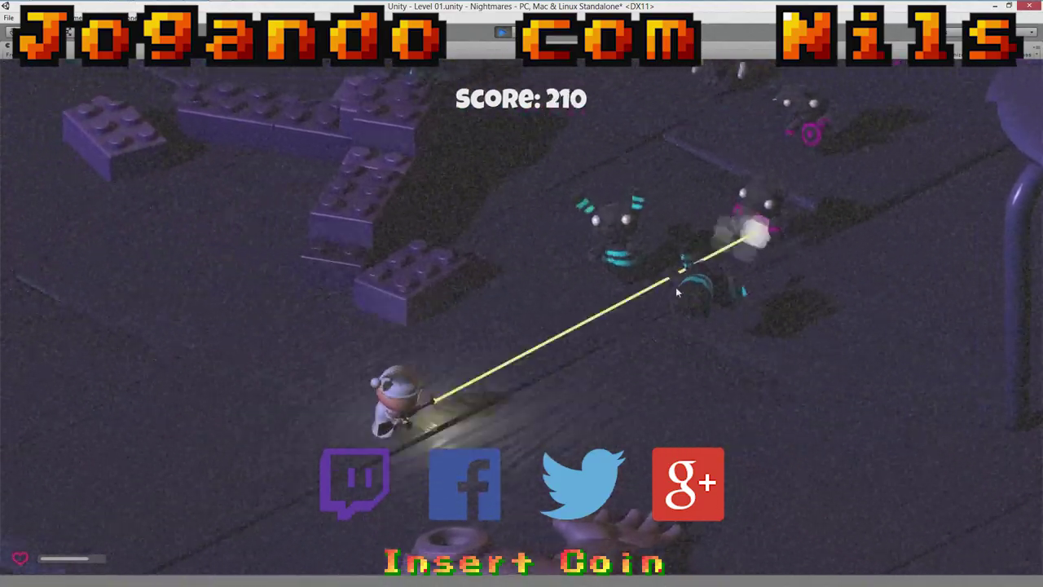
left_click(698, 279)
key("s")
left_click(486, 223)
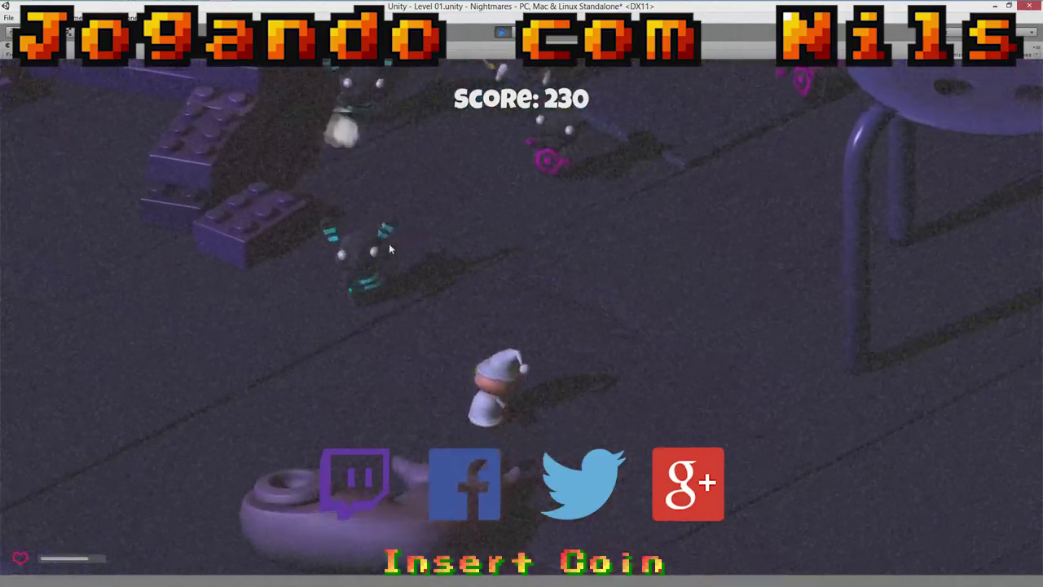
key("w")
left_click(477, 217)
key("d")
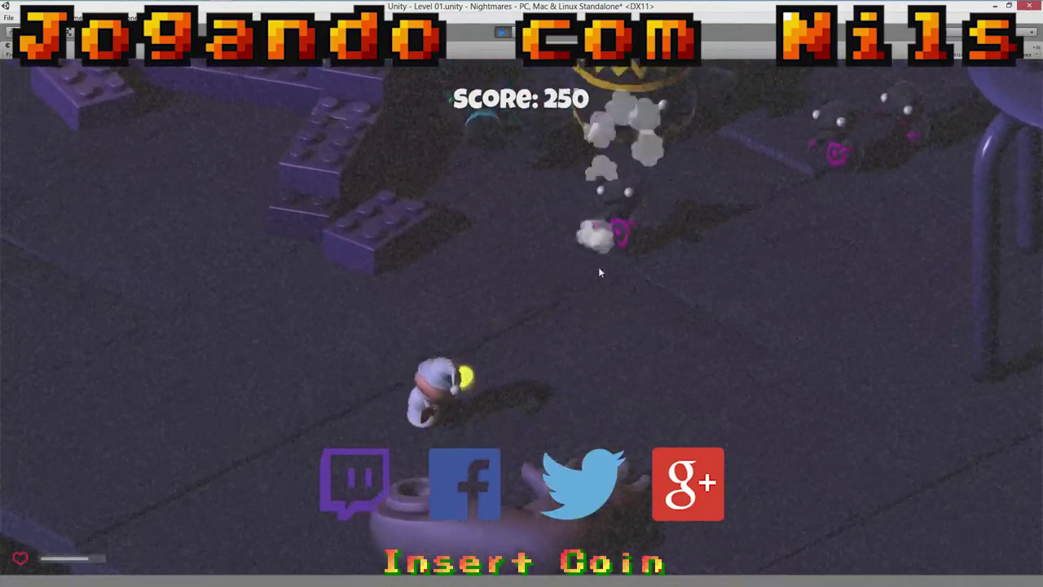
left_click(704, 299)
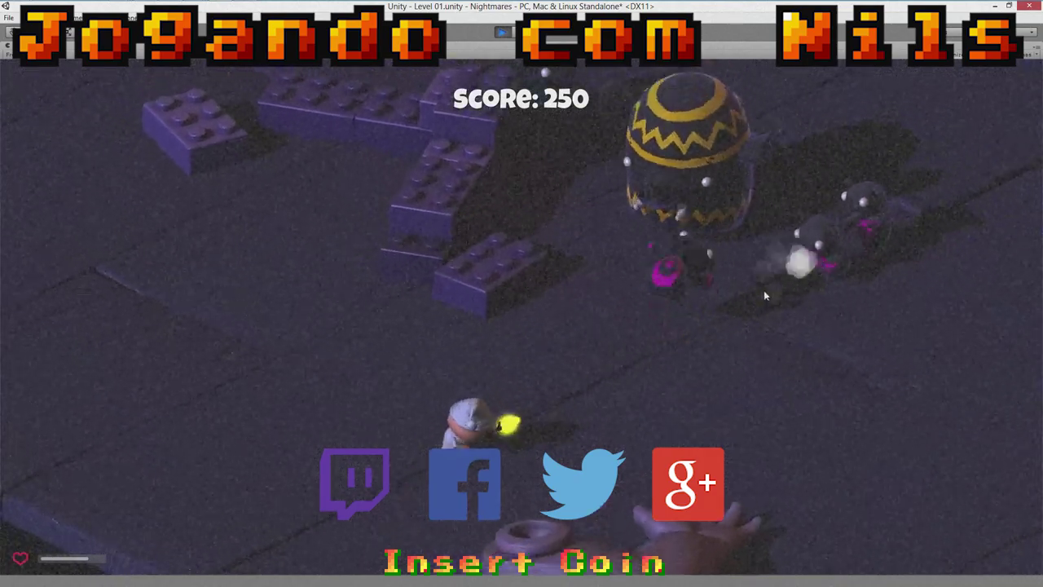
left_click(667, 276)
key("a")
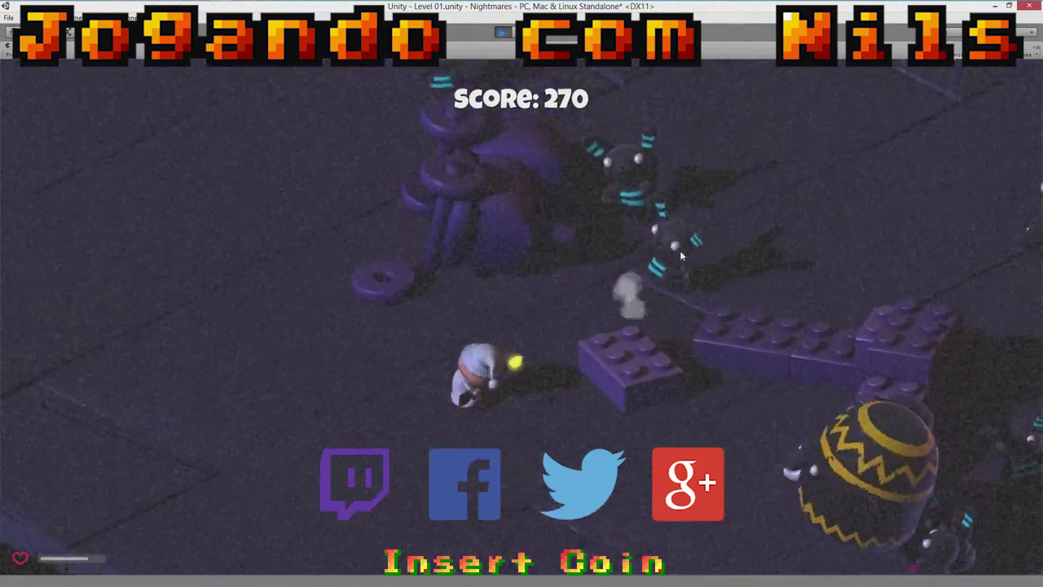
left_click(639, 253)
left_click(668, 273)
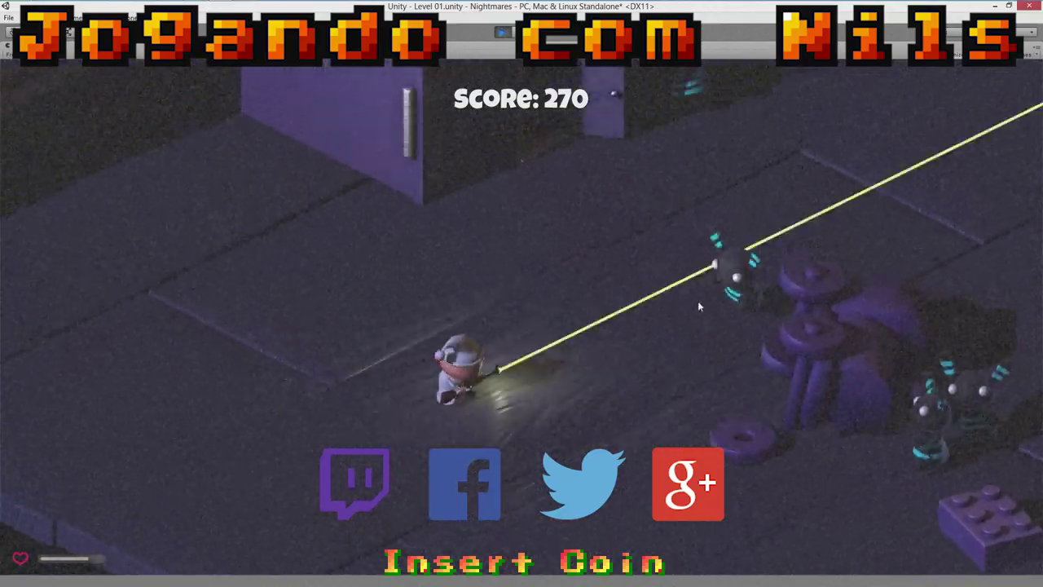
key("w")
left_click(660, 375)
Walk right across the level and shoot enemies near the car and alarm clock.
key("a")
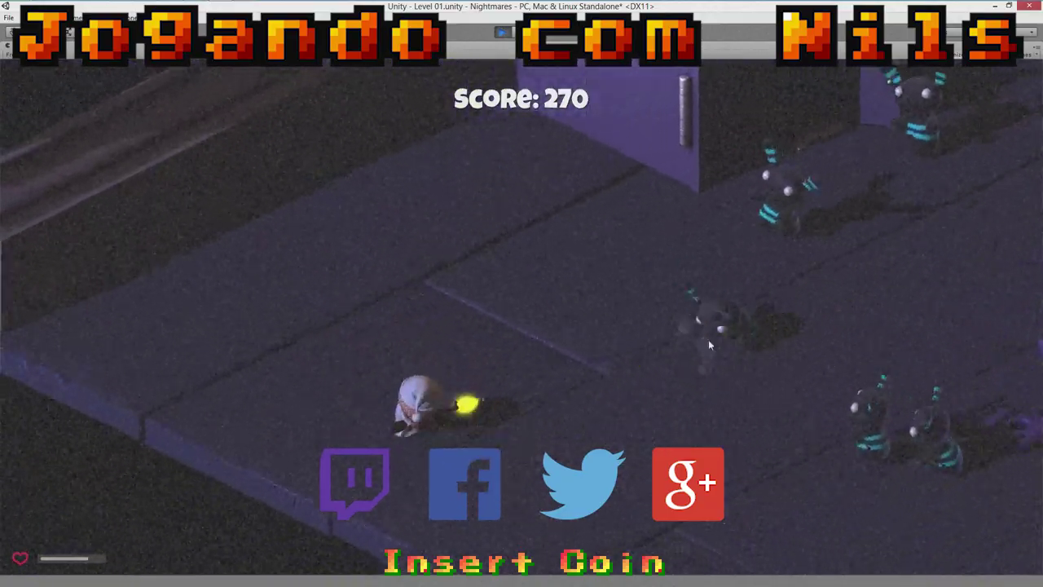
key("d")
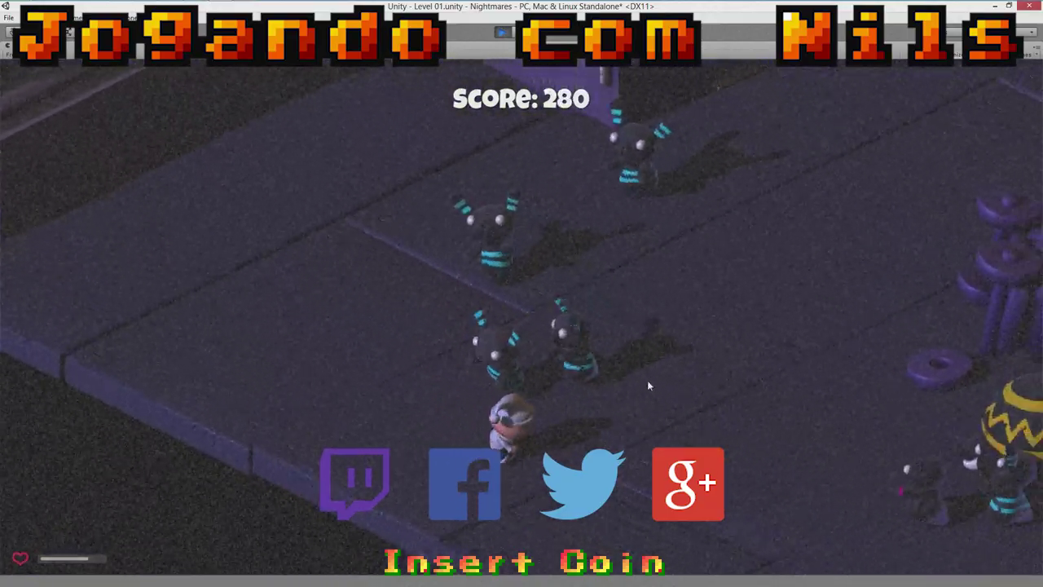
key("d")
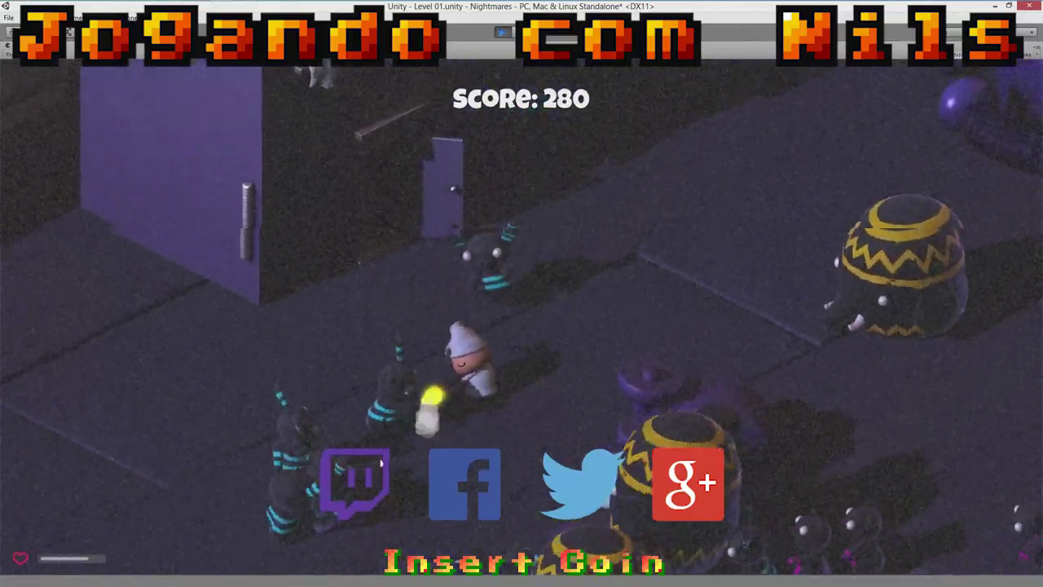
key("w")
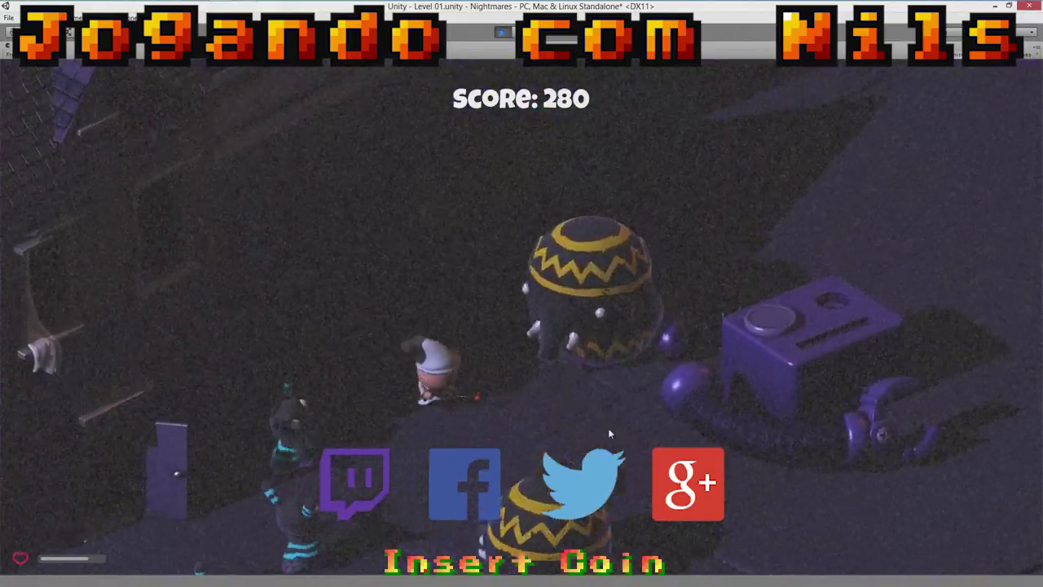
key("d")
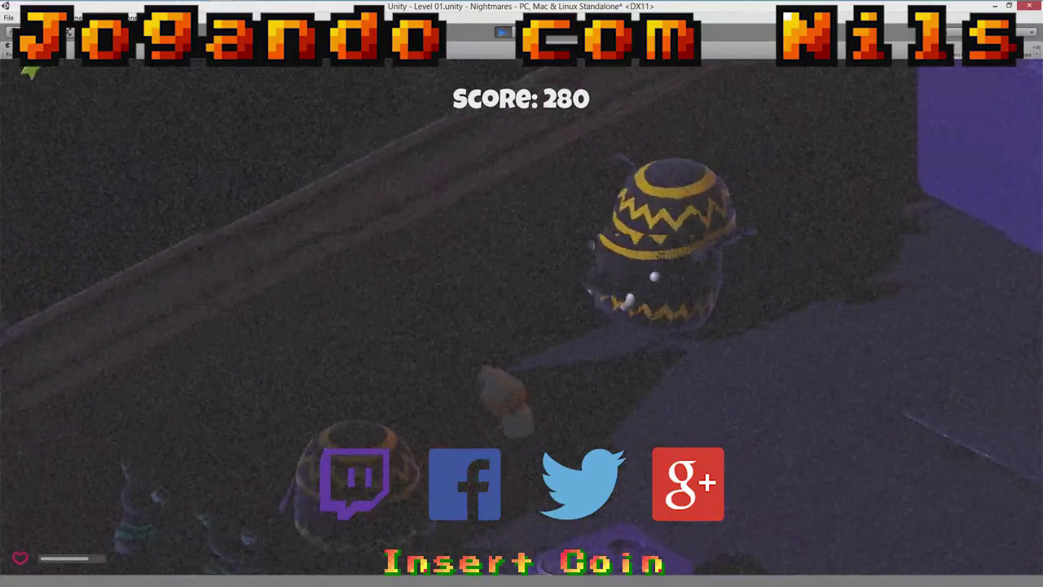
key("s")
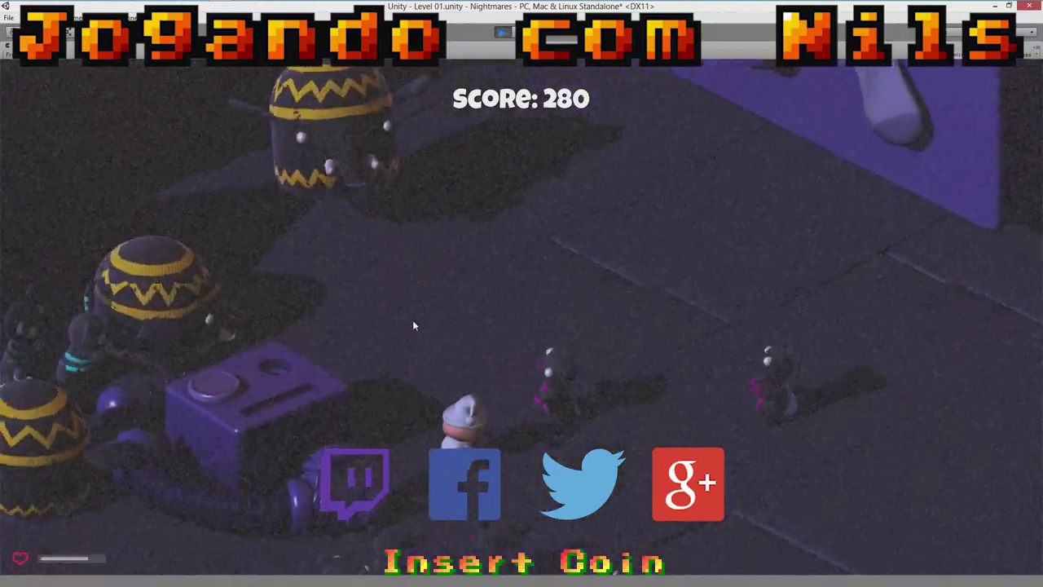
left_click(363, 387)
key("s")
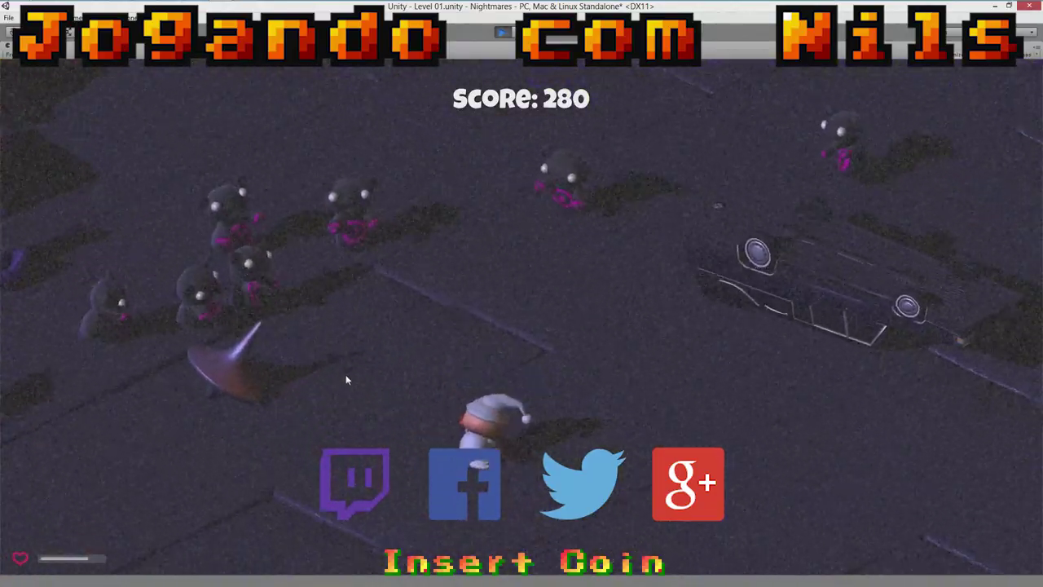
key("a")
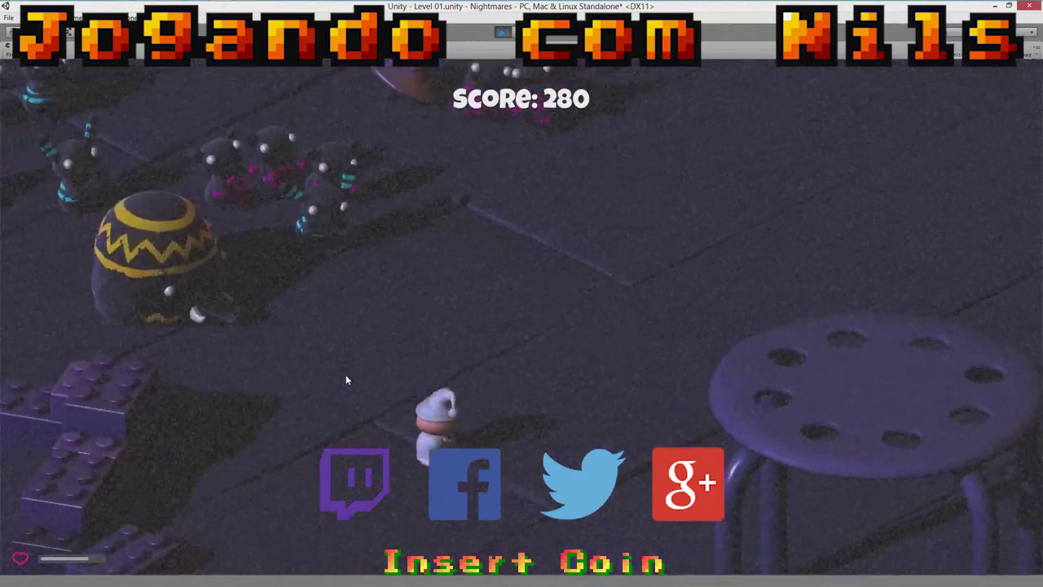
left_click(294, 301)
key("w")
left_click(373, 288)
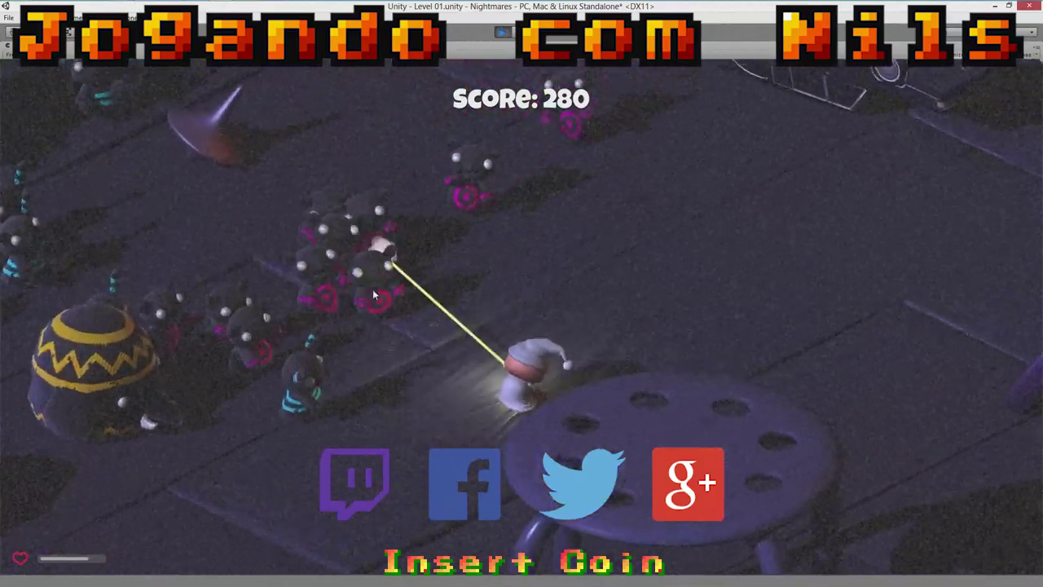
key("d")
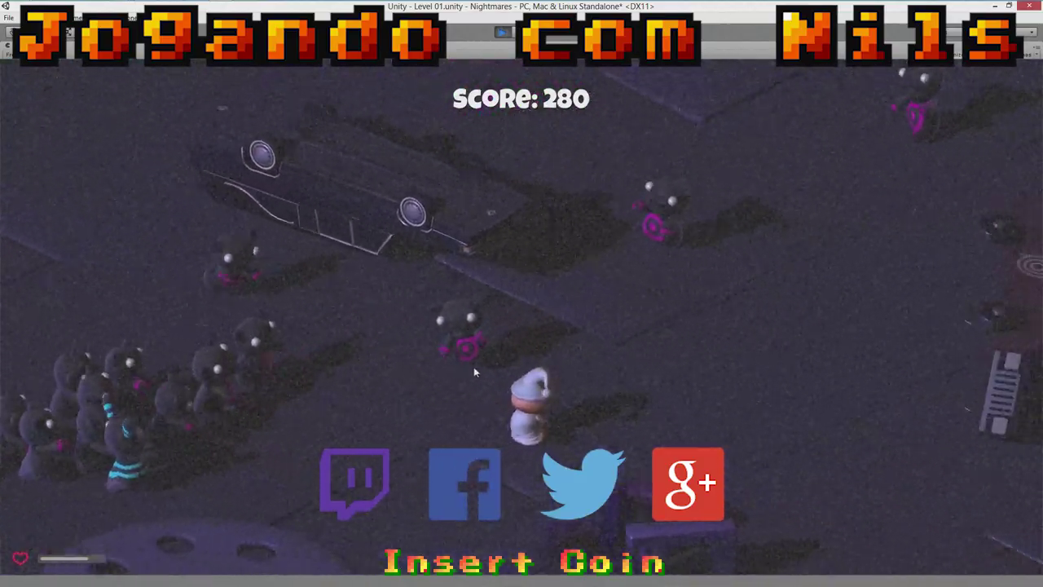
key("w")
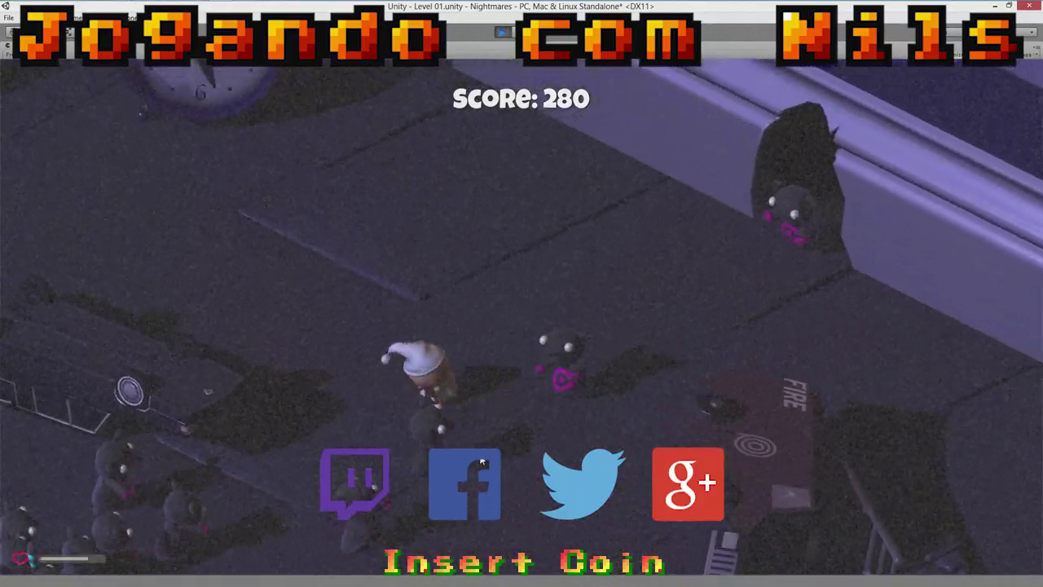
key("a")
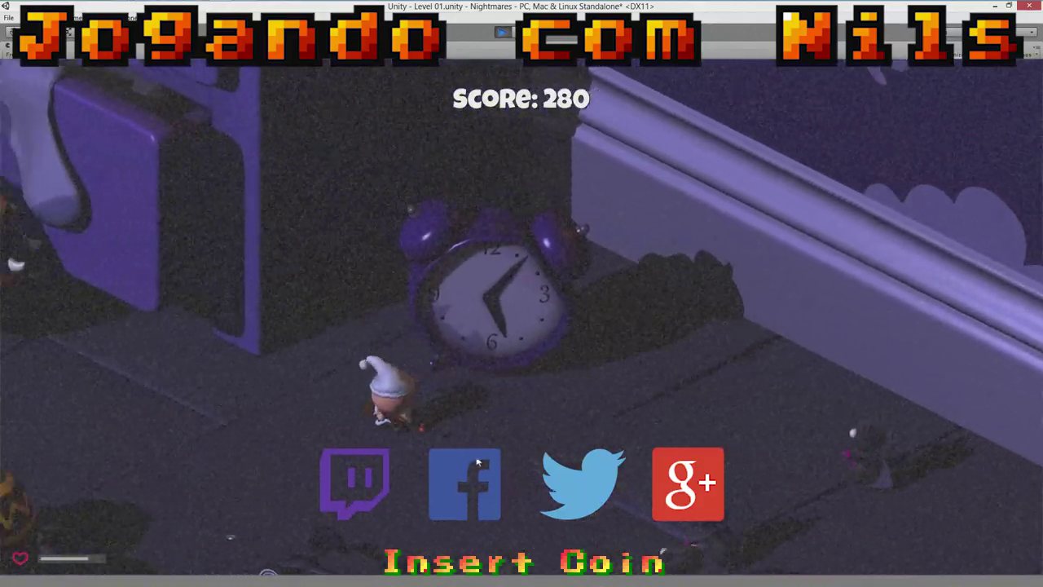
left_click(388, 437)
Strafe left past the stool while shooting into the enemy crowd and striped enemies.
key("d")
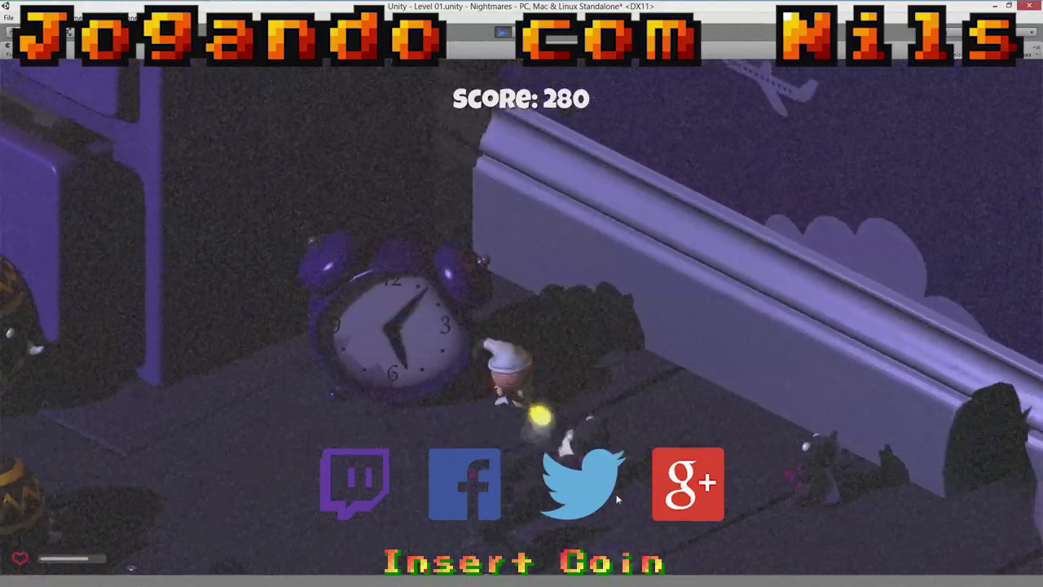
key("s")
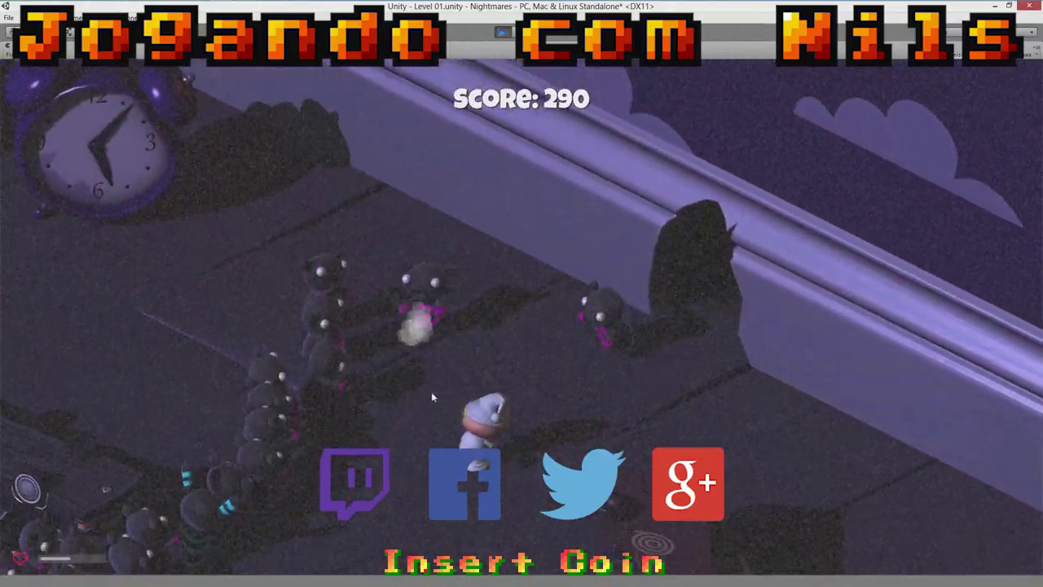
key("a")
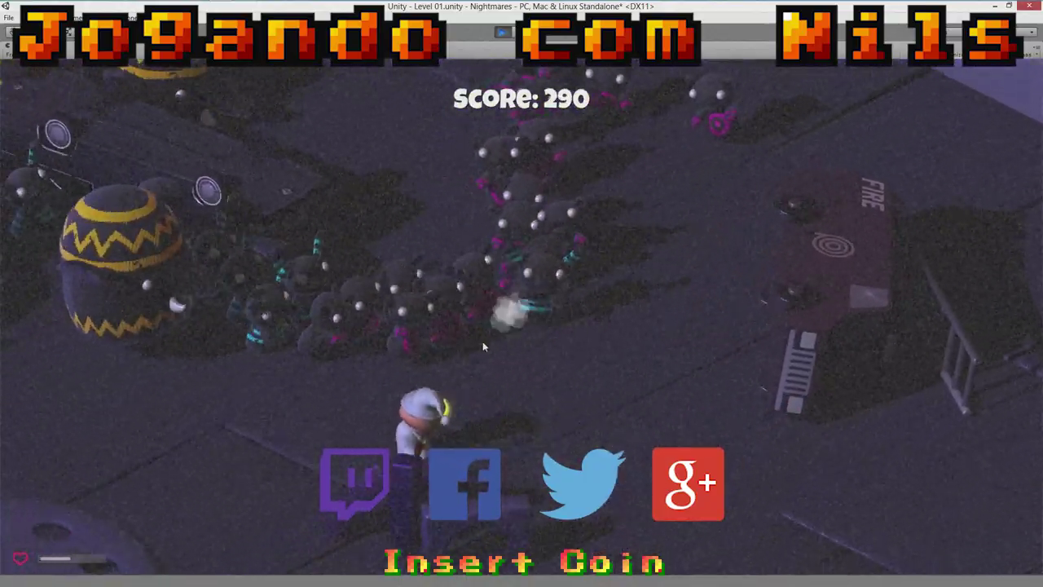
left_click(506, 263)
key("s")
left_click(513, 257)
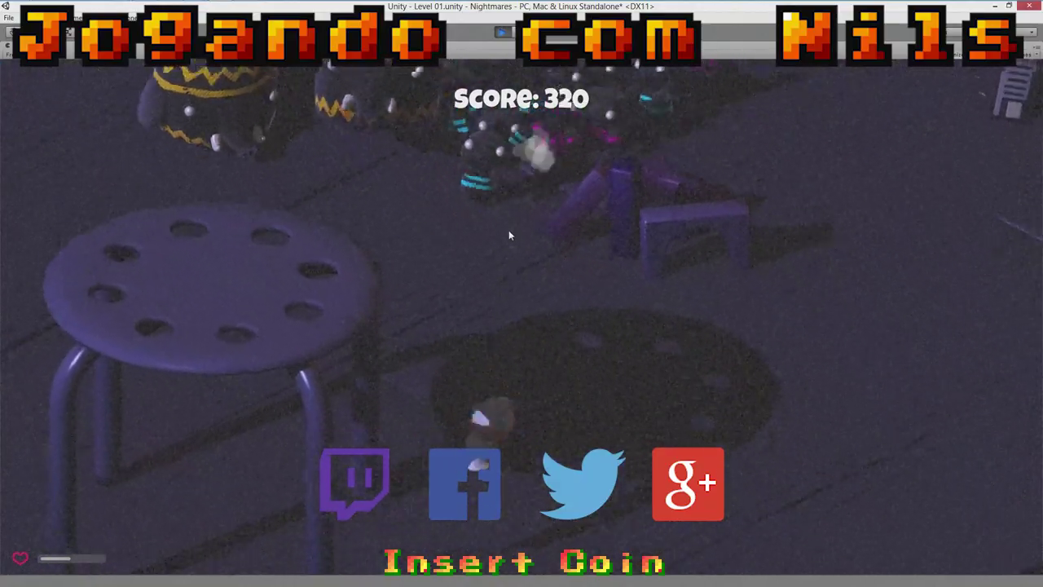
key("a")
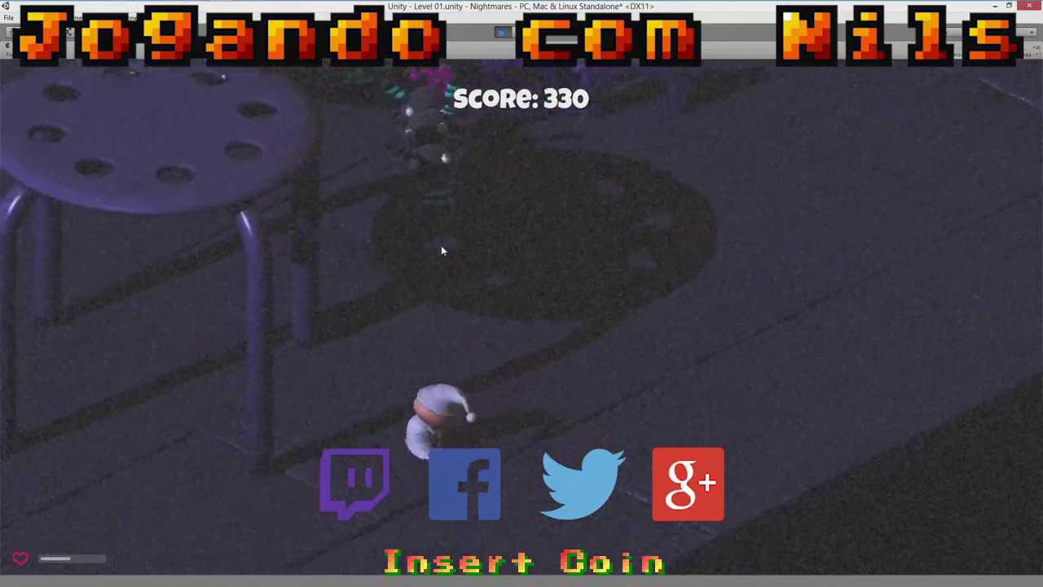
left_click(721, 273)
key("a")
left_click(720, 273)
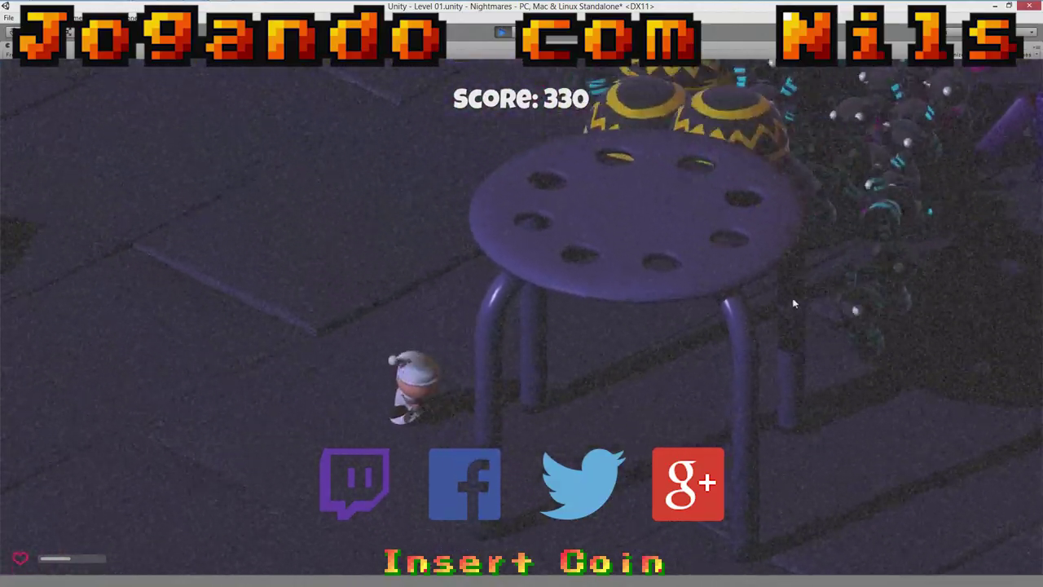
key("a")
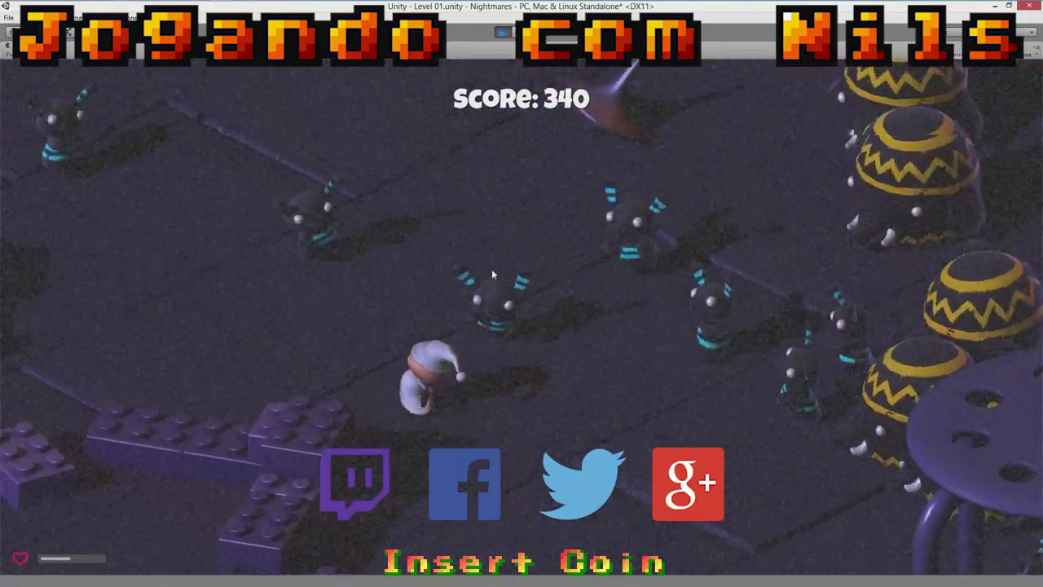
left_click(536, 327)
key("a")
key("s")
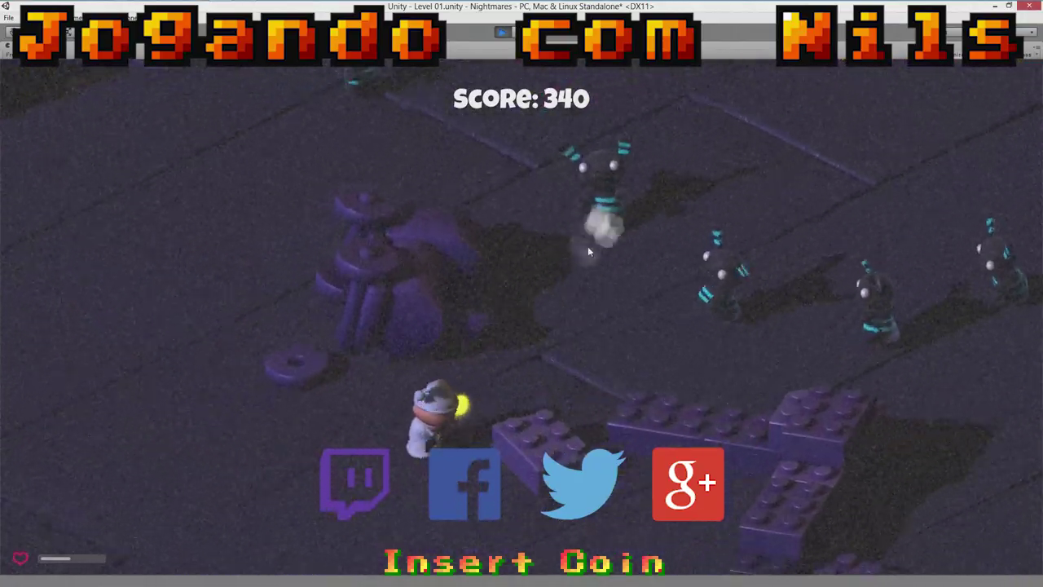
left_click(789, 272)
key("a")
left_click(789, 273)
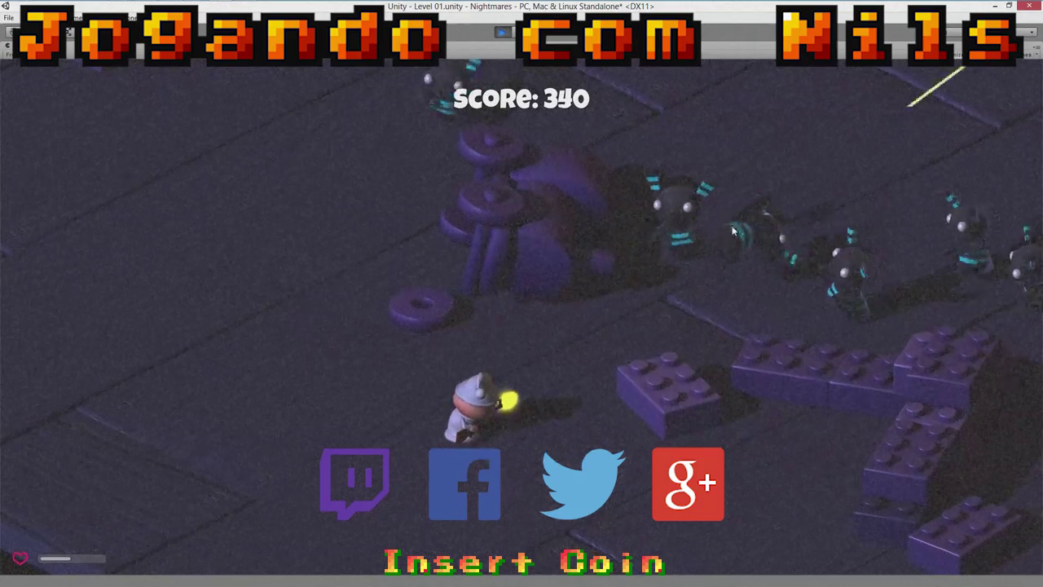
key("a")
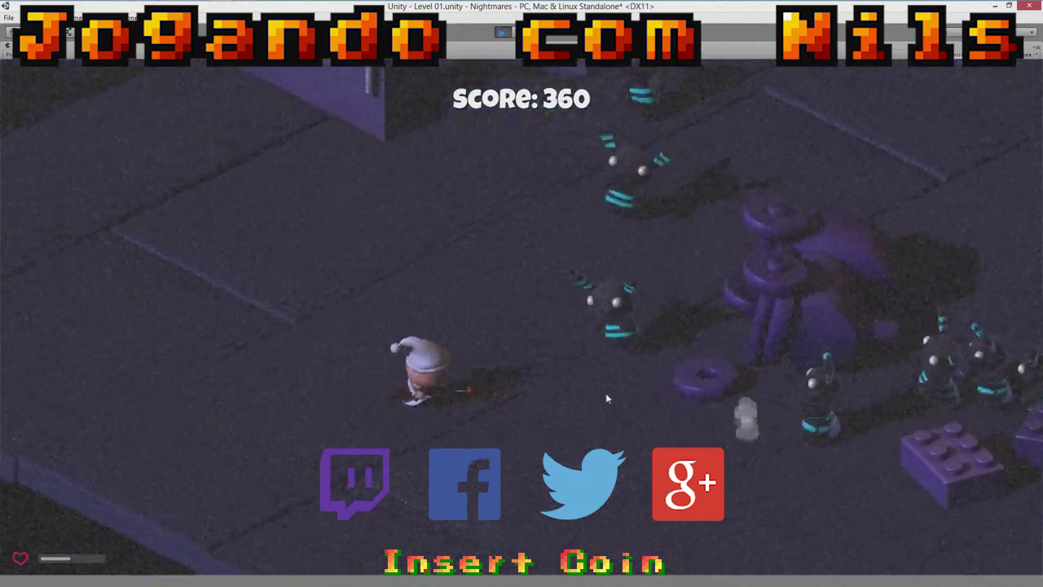
left_click(605, 393)
Fire at enemies near the Lego blocks and the left-side crowd by the overturned car and dresser.
key("d")
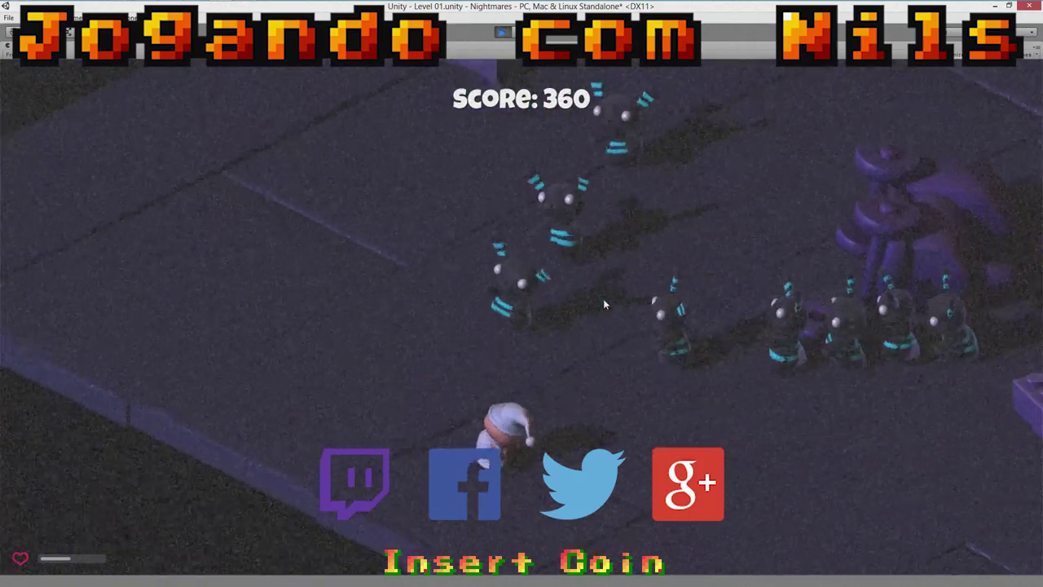
left_click(603, 298)
key("d")
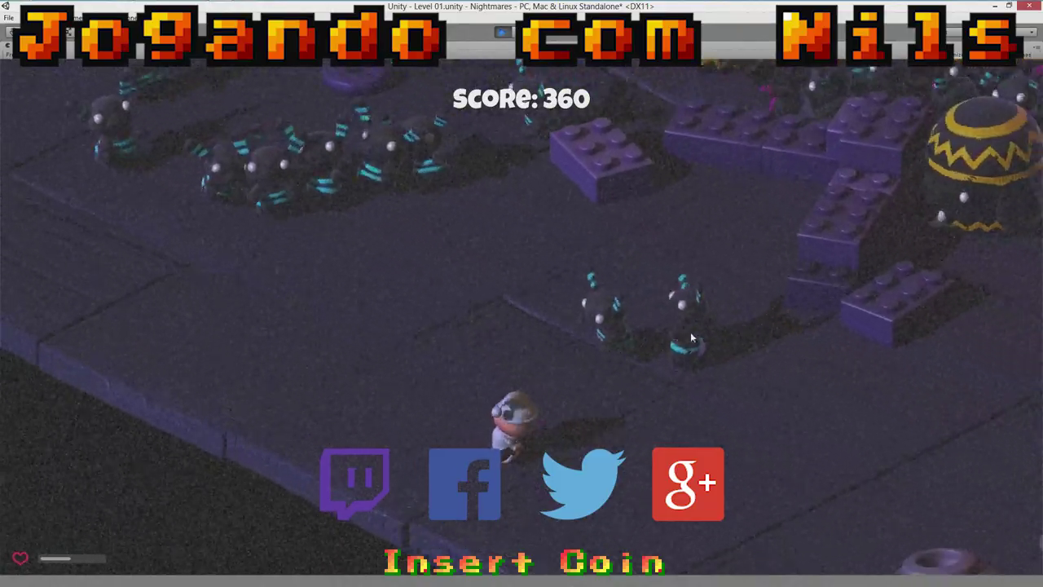
left_click(327, 293)
key("d")
left_click(291, 307)
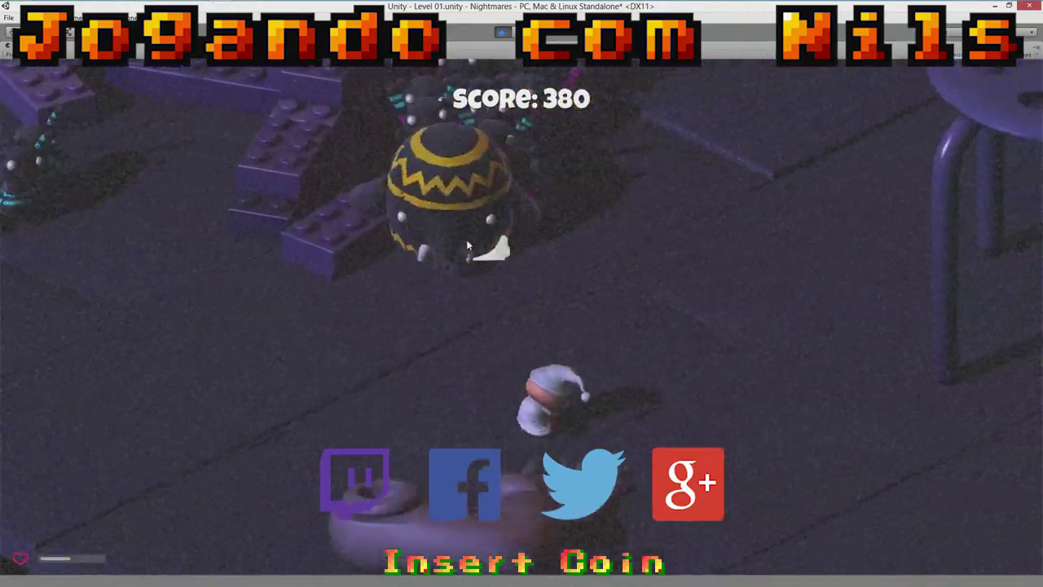
left_click(304, 313)
key("w")
left_click(303, 384)
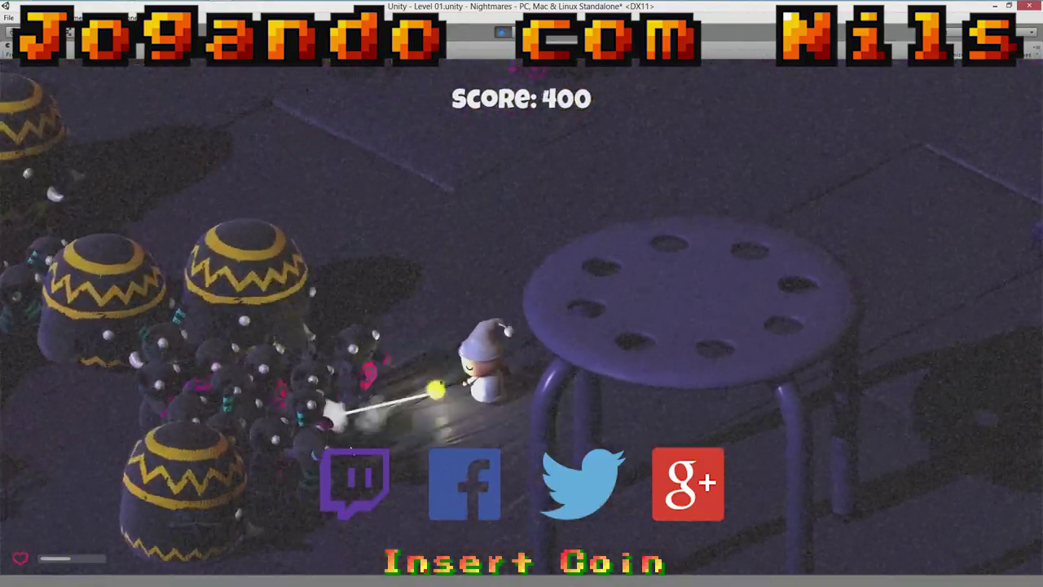
left_click(334, 404)
key("w")
left_click(375, 424)
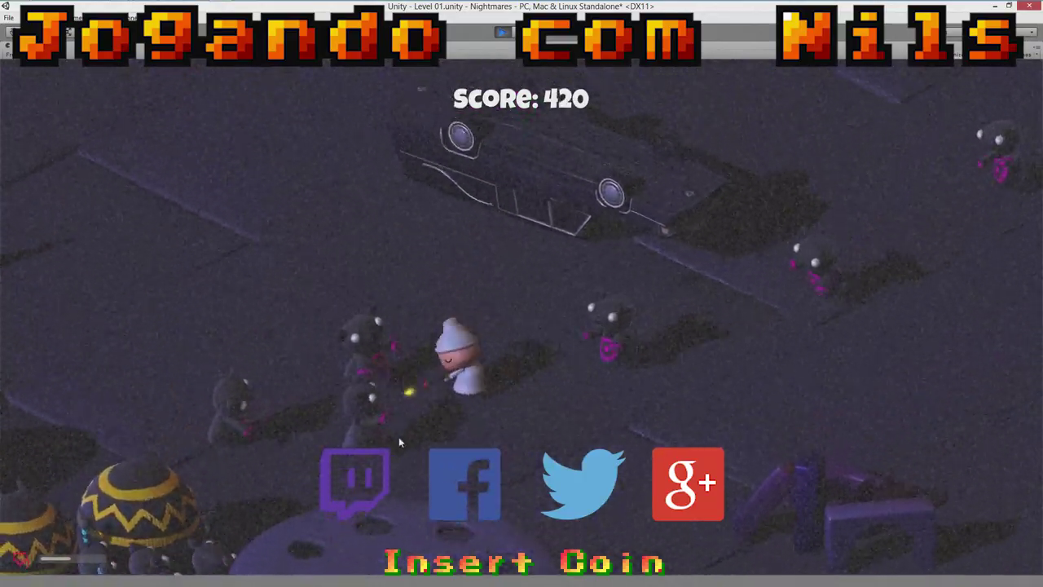
key("w")
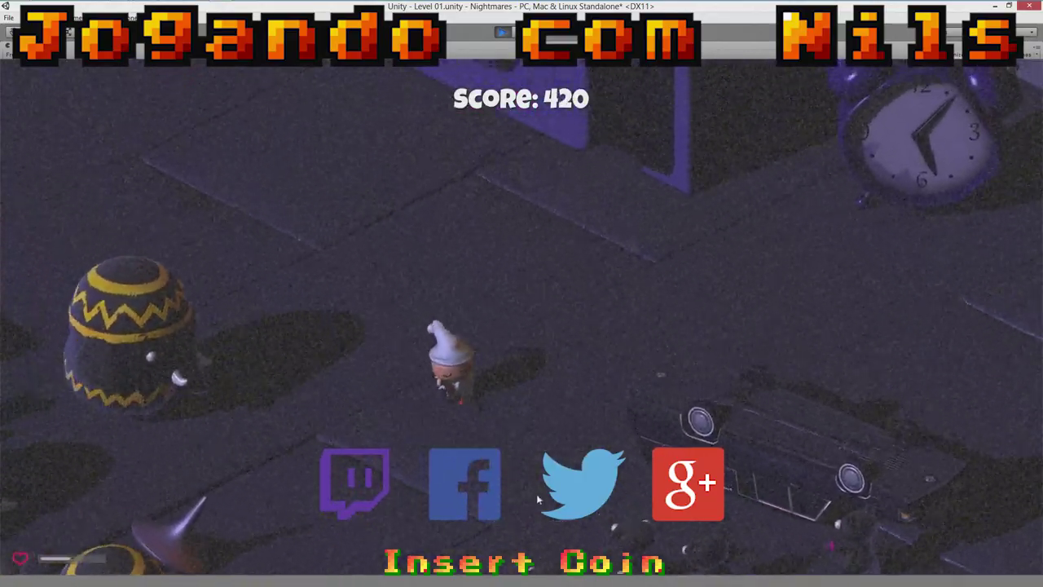
left_click(536, 494)
key("s")
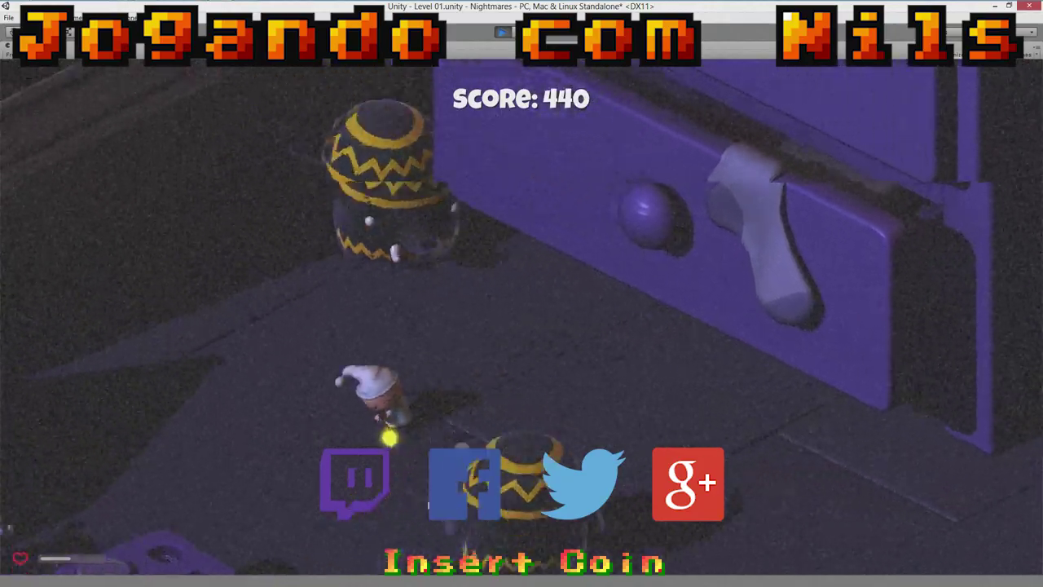
key("s")
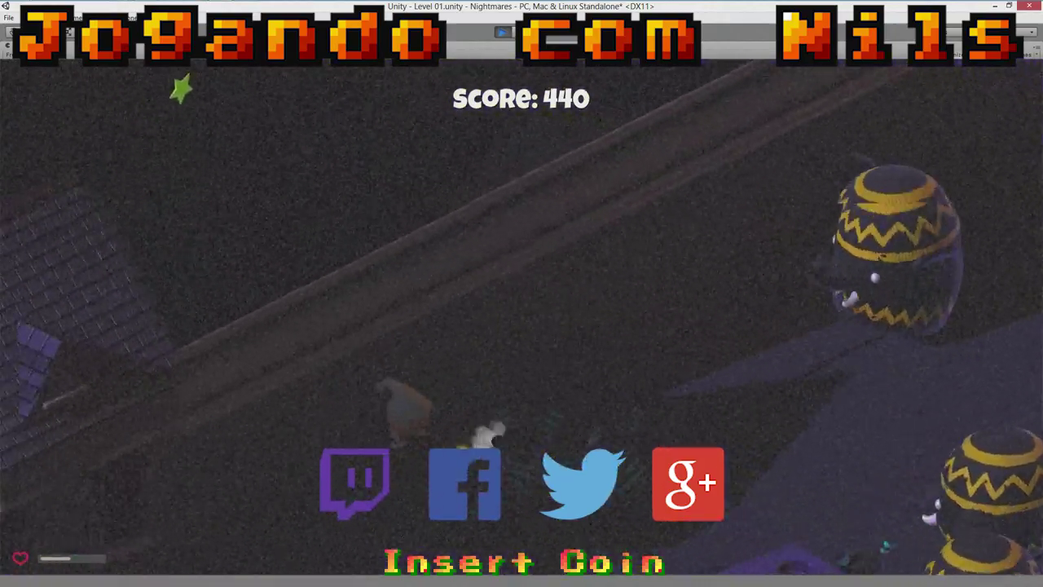
left_click(552, 362)
key("s")
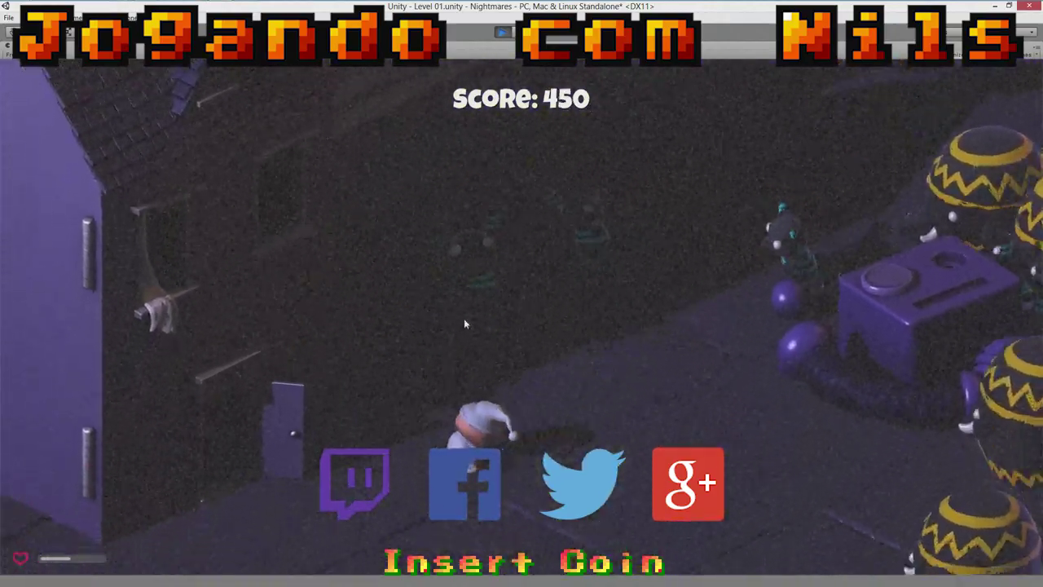
left_click(599, 245)
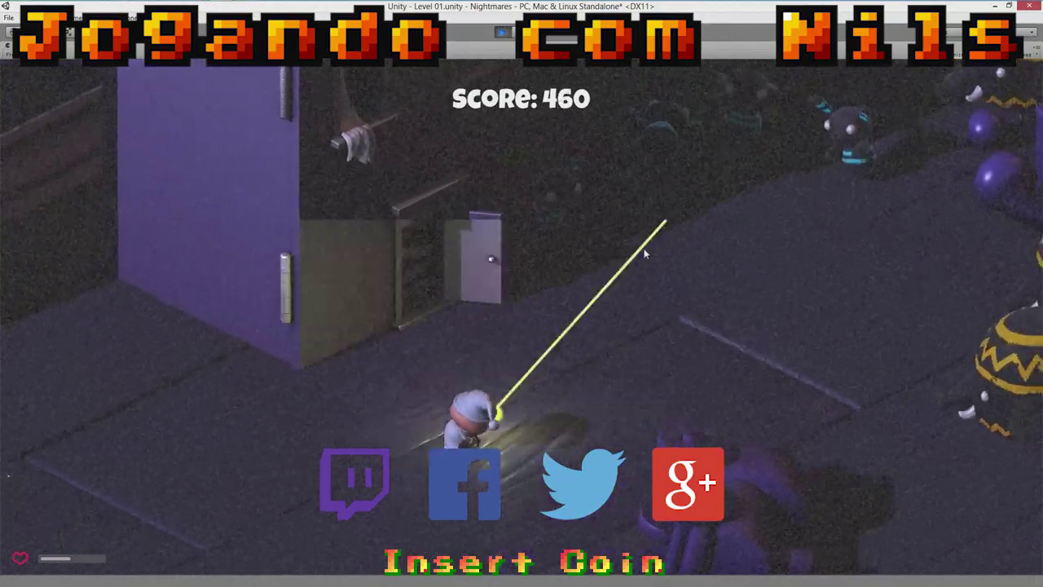
key("d")
Keep shooting chasing enemies while walking past the stool, toy car and alarm clock.
key("a")
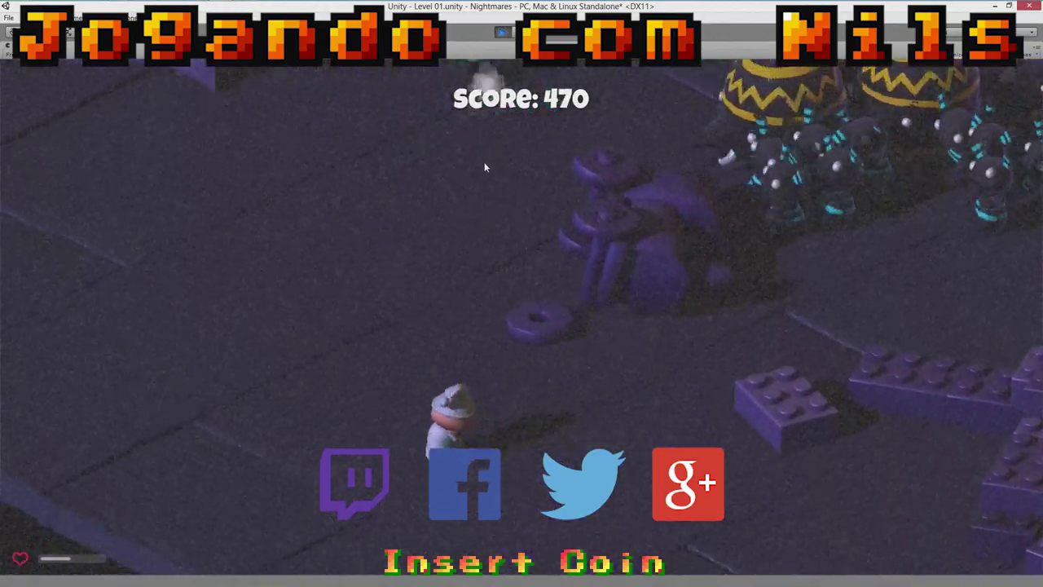
key("d")
left_click(650, 319)
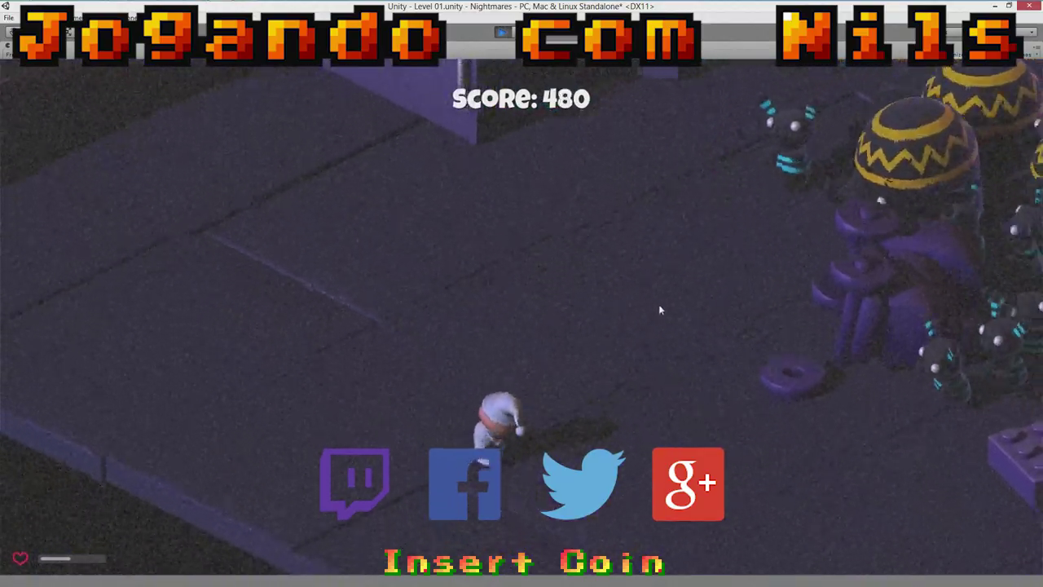
left_click(599, 248)
key("d")
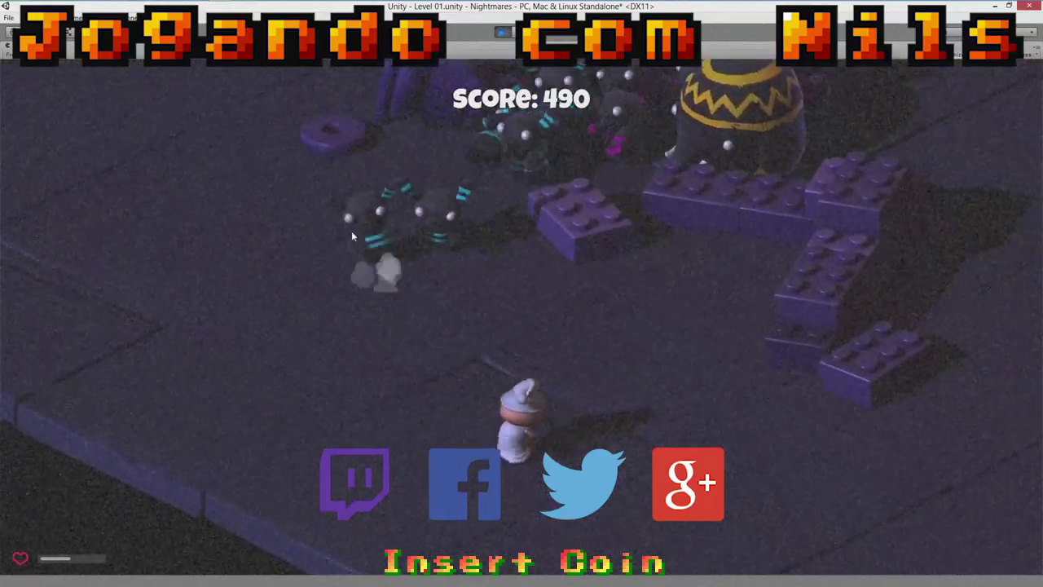
left_click(277, 213)
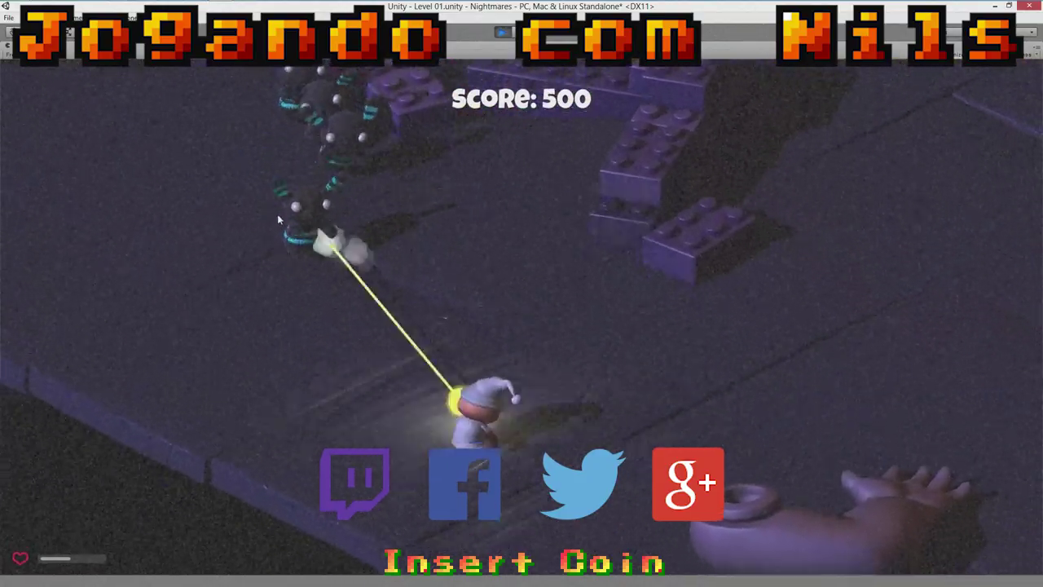
key("d")
key("s")
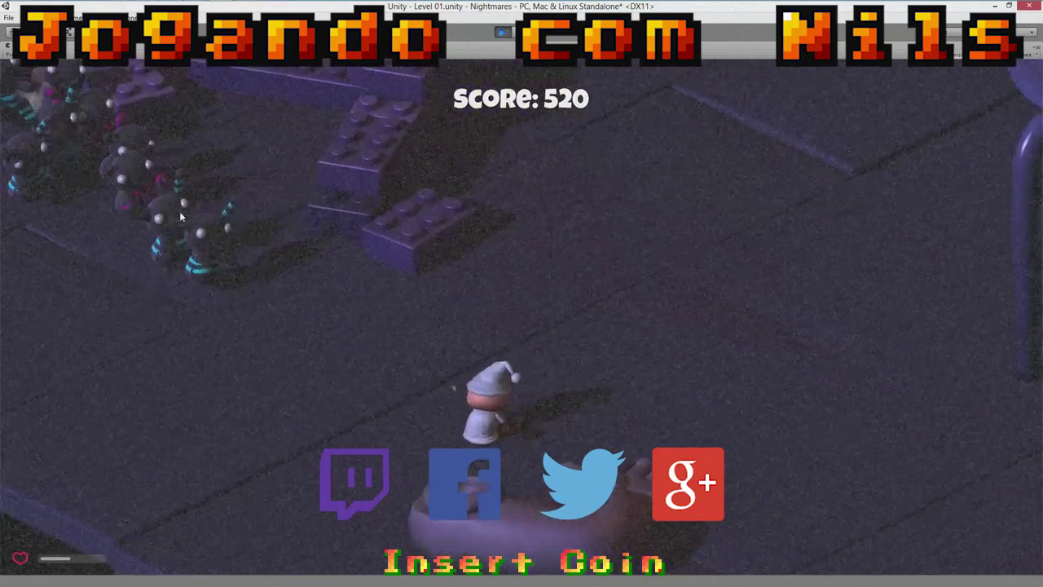
left_click(222, 223)
key("w")
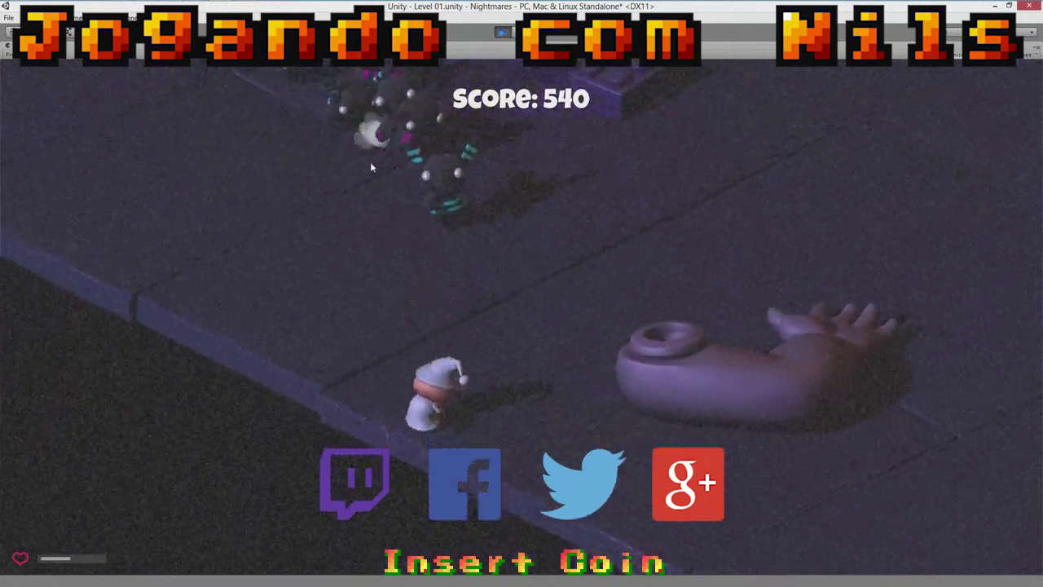
left_click(370, 161)
key("d")
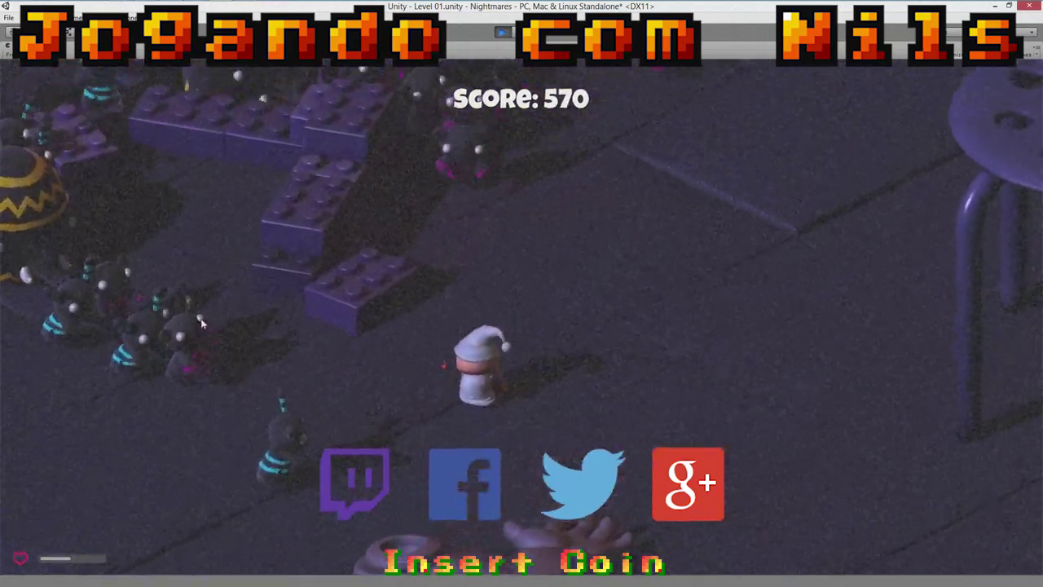
key("w")
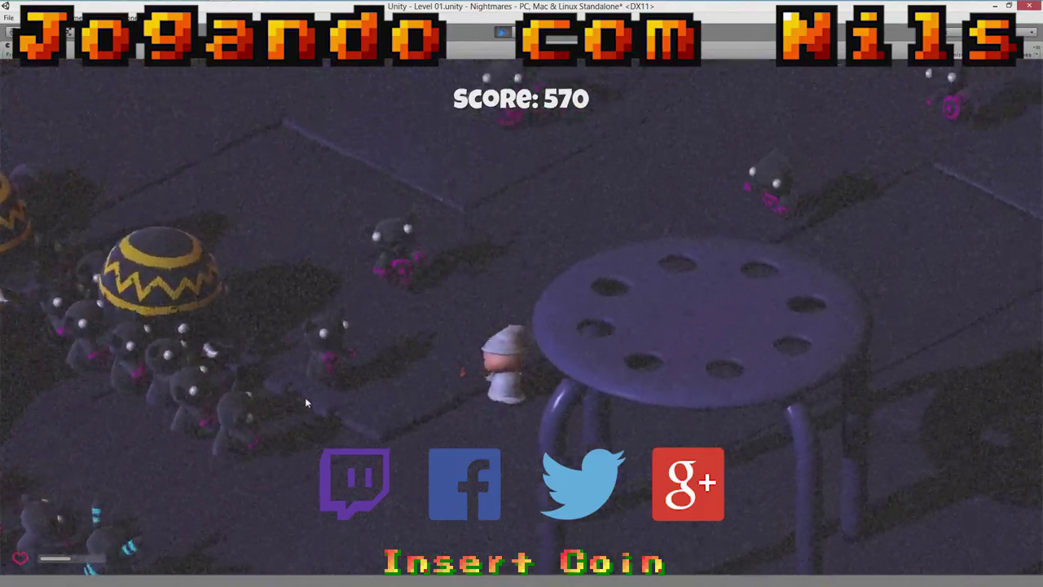
key("w")
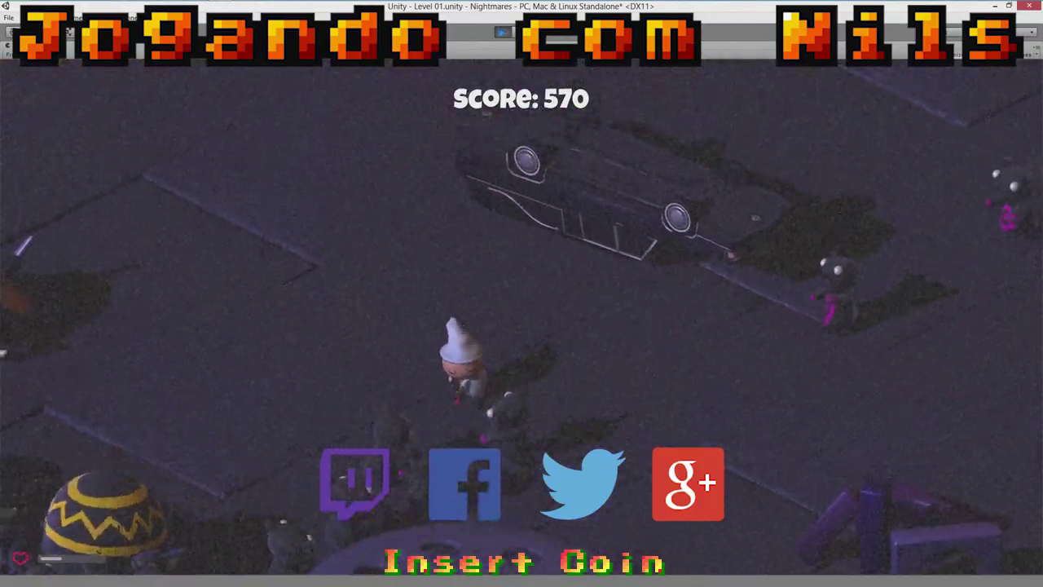
key("d")
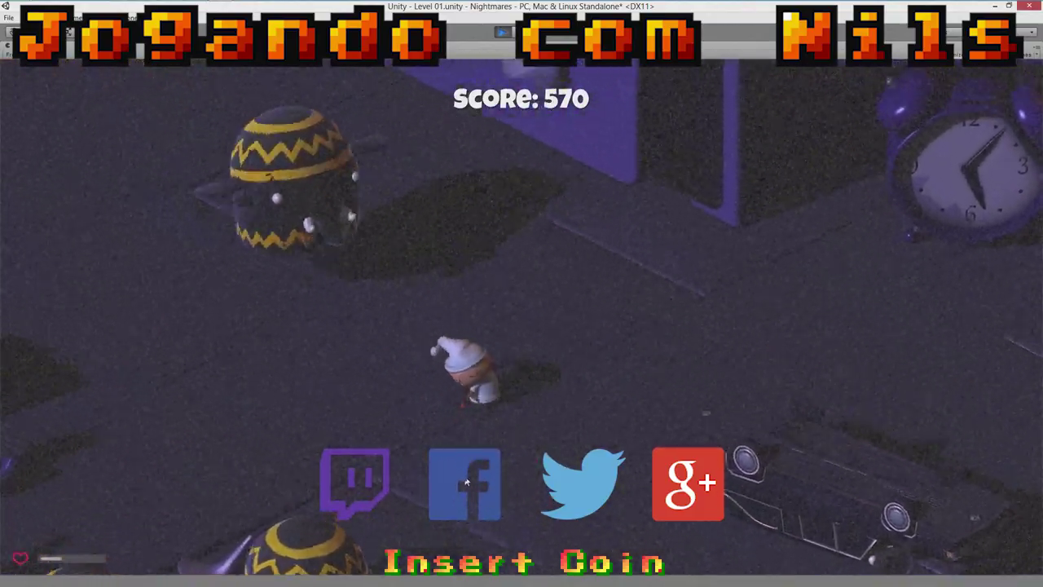
key("d")
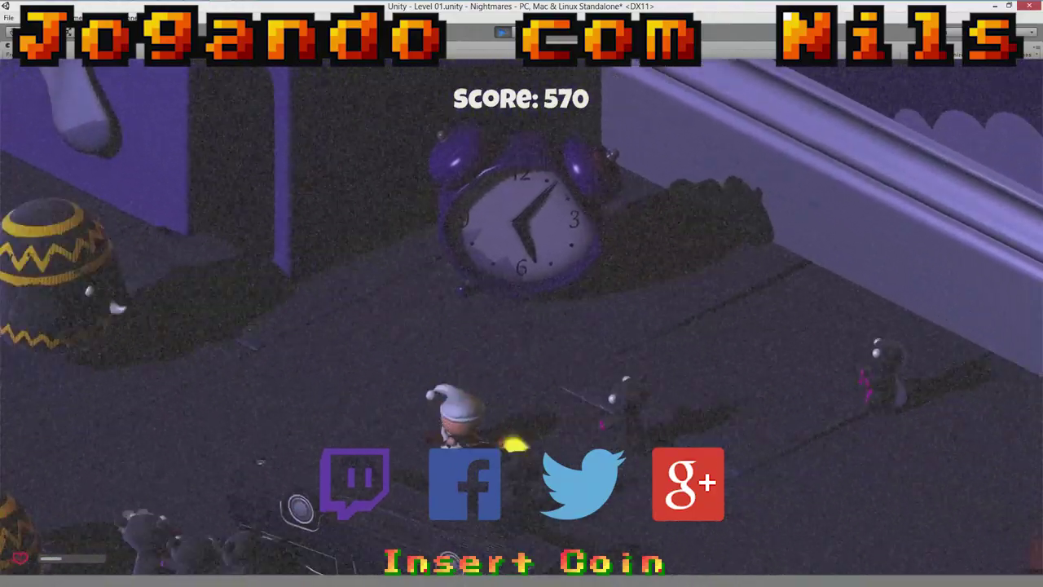
key("s")
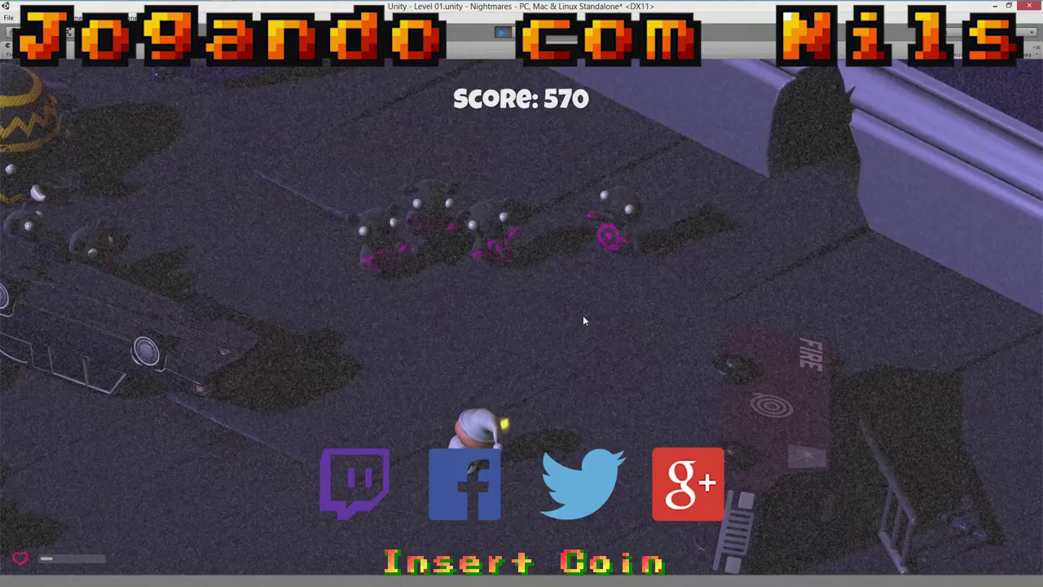
key("s")
Retreat down-right while firing repeatedly into the growing enemy crowd near the fire truck.
left_click(456, 273)
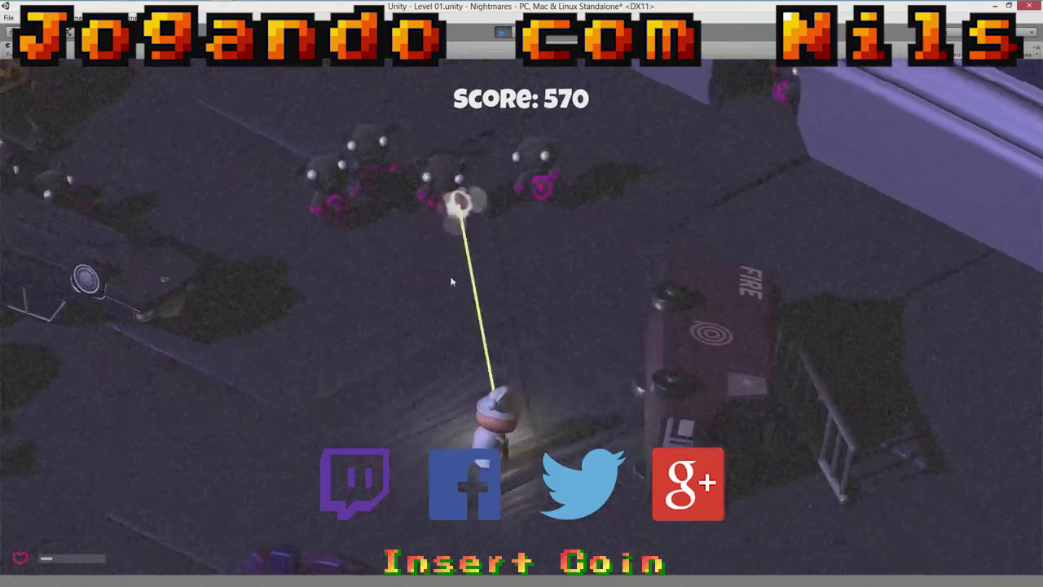
key("w")
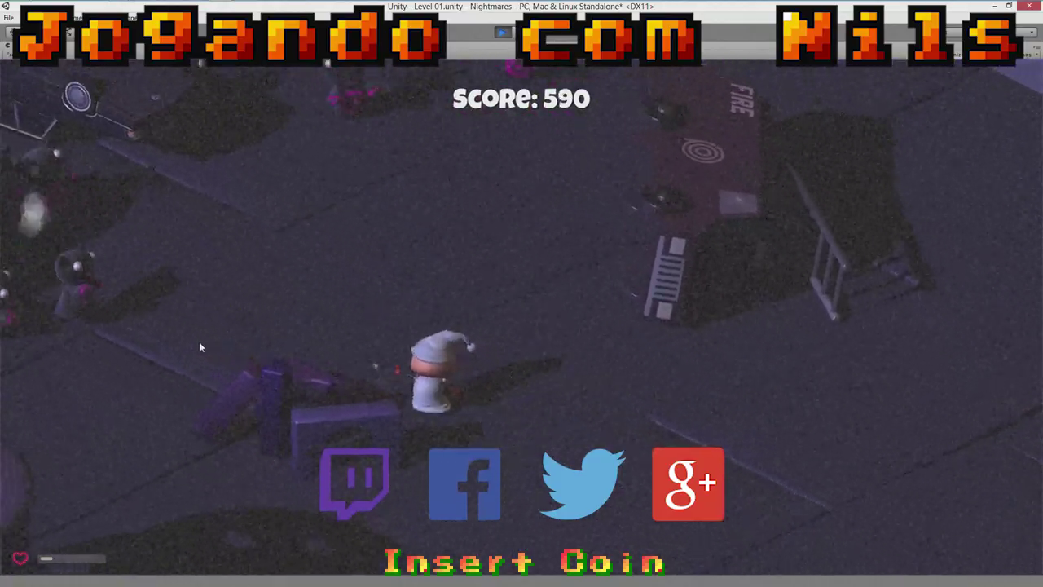
left_click(200, 345)
left_click(172, 435)
key("s")
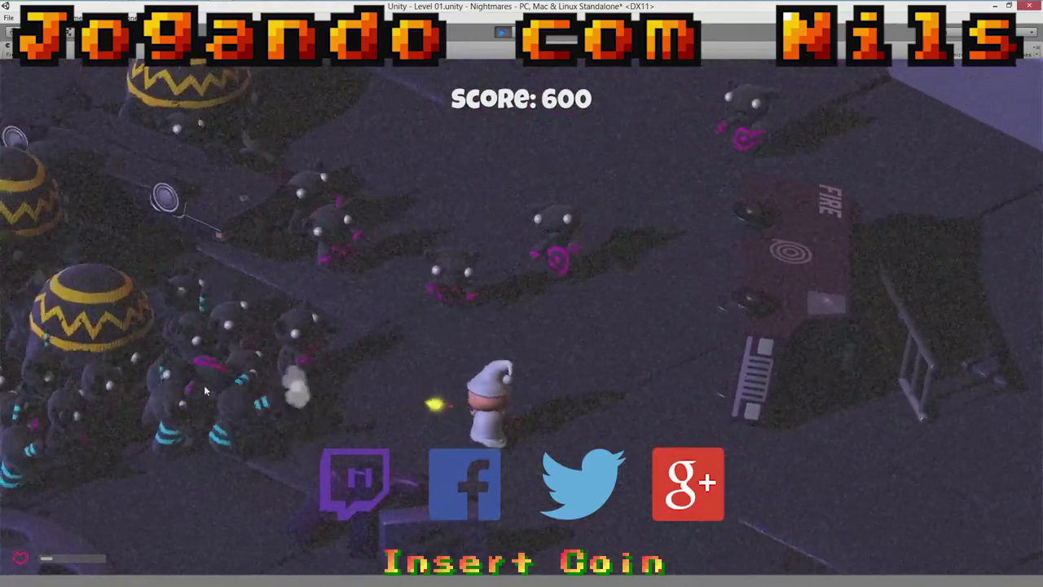
left_click(260, 335)
left_click(370, 306)
key("s")
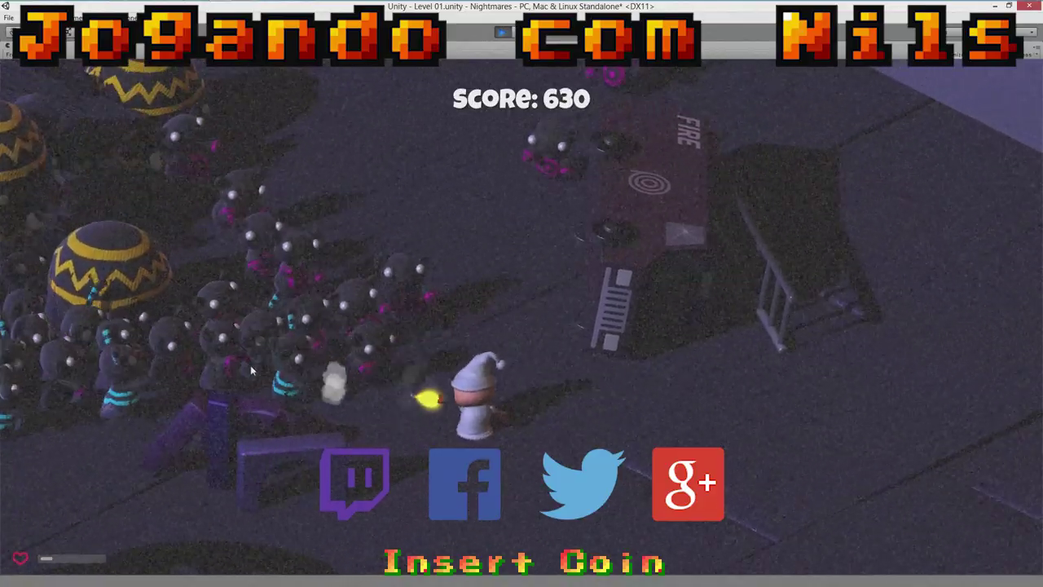
left_click(194, 357)
left_click(363, 264)
key("s")
left_click(389, 243)
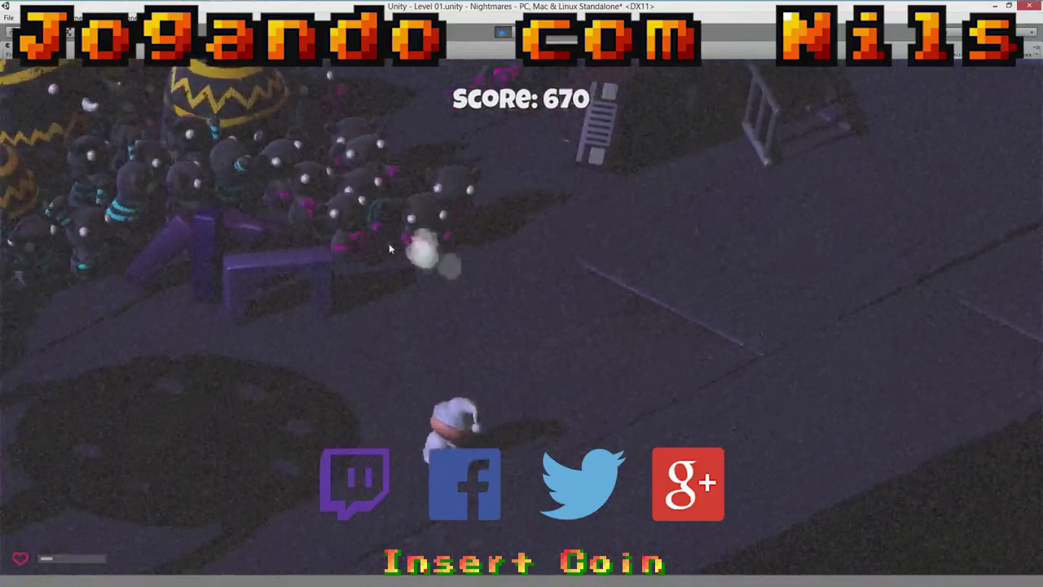
left_click(409, 228)
left_click(536, 228)
key("s")
left_click(414, 233)
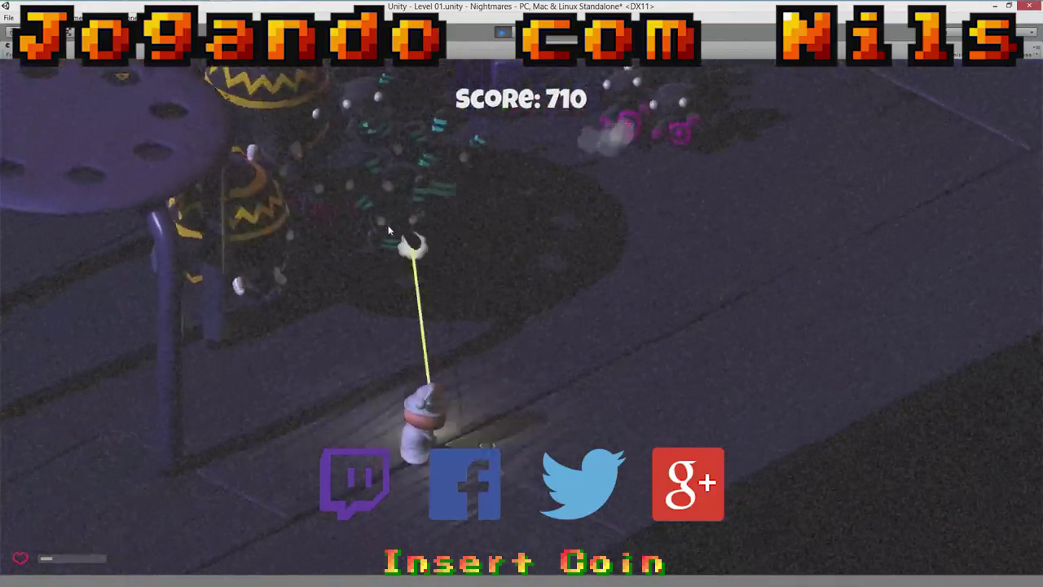
left_click(590, 209)
left_click(712, 213)
Shoot the large striped enemies around the stool and fire truck until the score hits 780.
key("w")
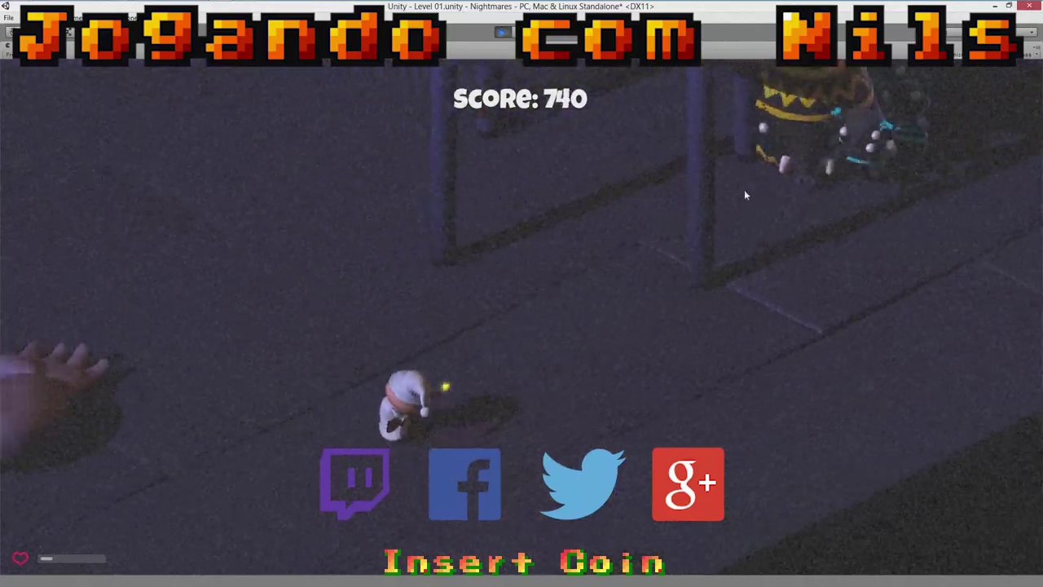
left_click(744, 189)
key("w")
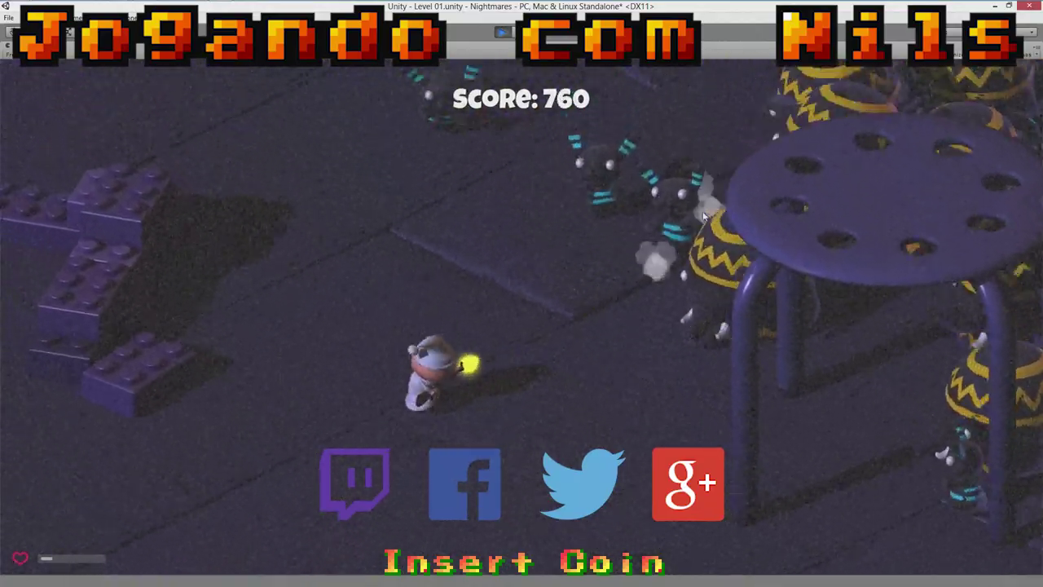
left_click(668, 296)
key("s")
key("d")
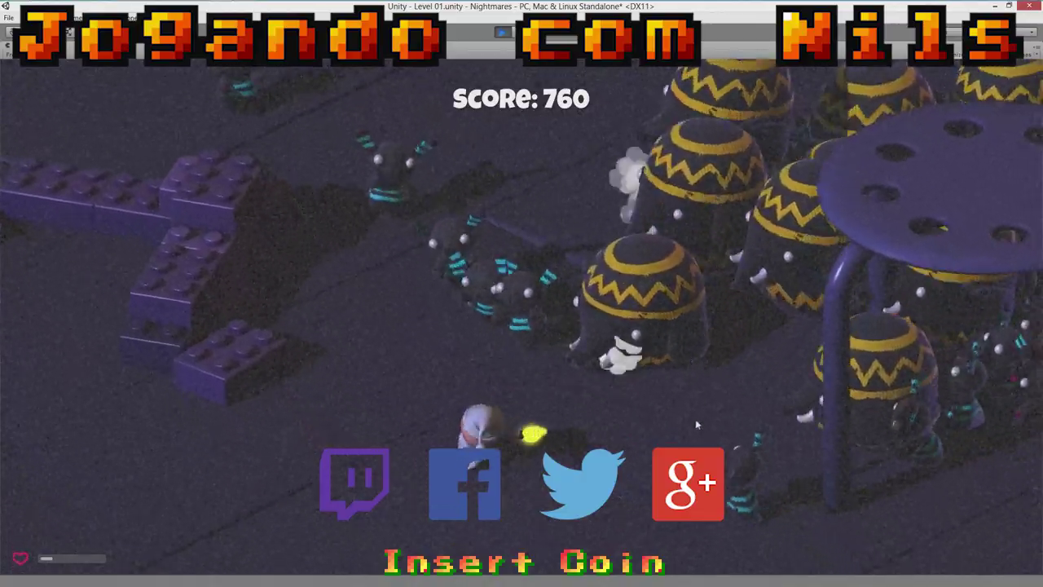
left_click(765, 254)
key("d")
left_click(600, 225)
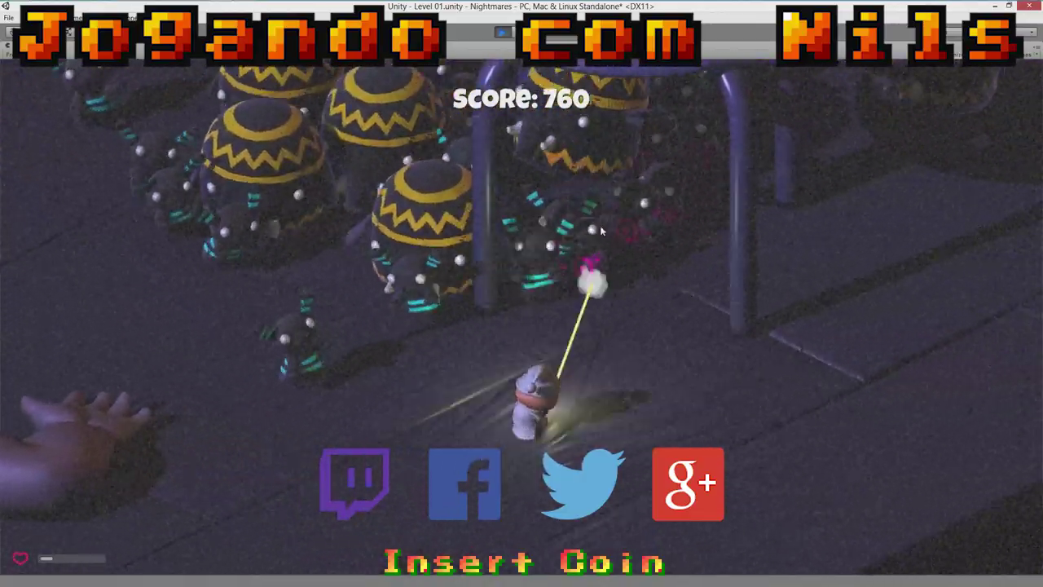
key("w")
left_click(394, 306)
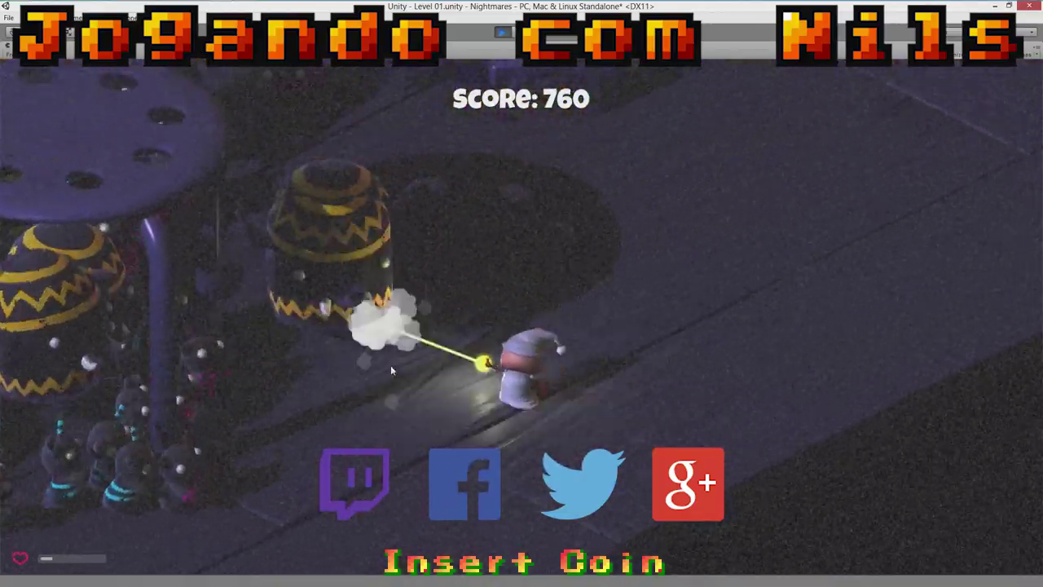
key("w")
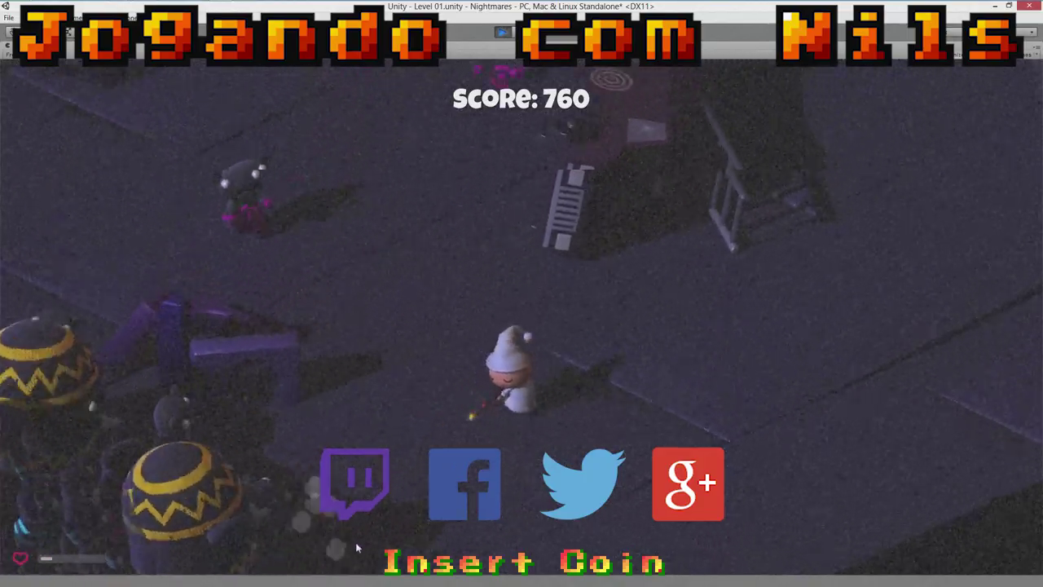
left_click(272, 513)
key("w")
left_click(380, 471)
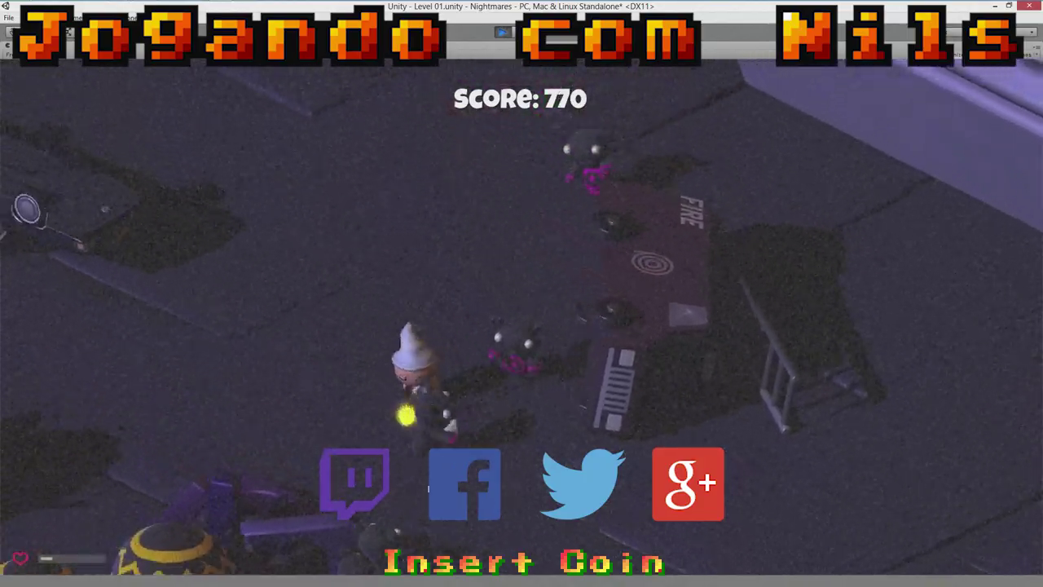
key("w")
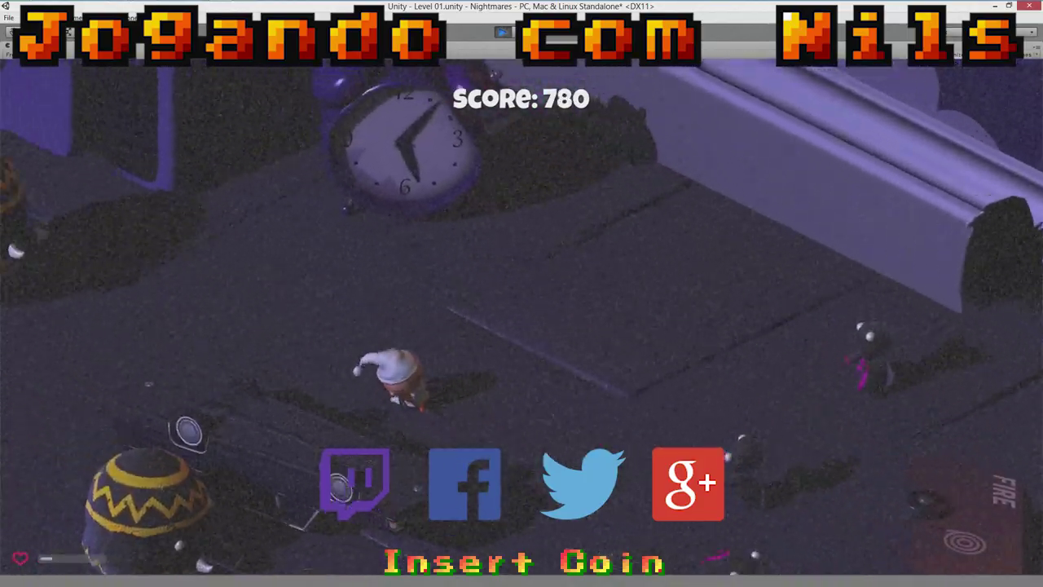